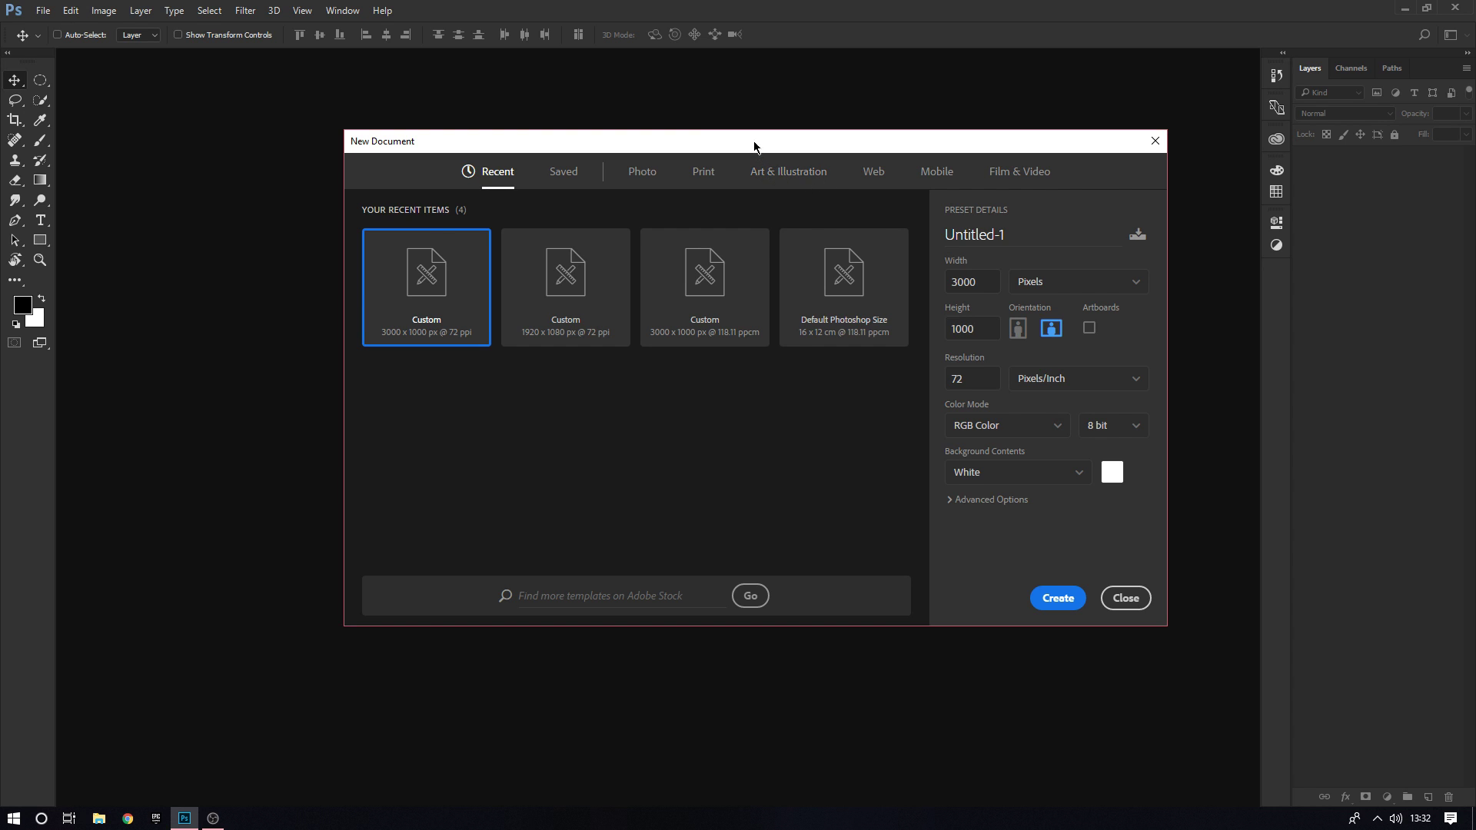
Create the 3000 × 1000 px, 72 ppi document from the repositioned New Document window
left_click_drag(754, 146, 761, 112)
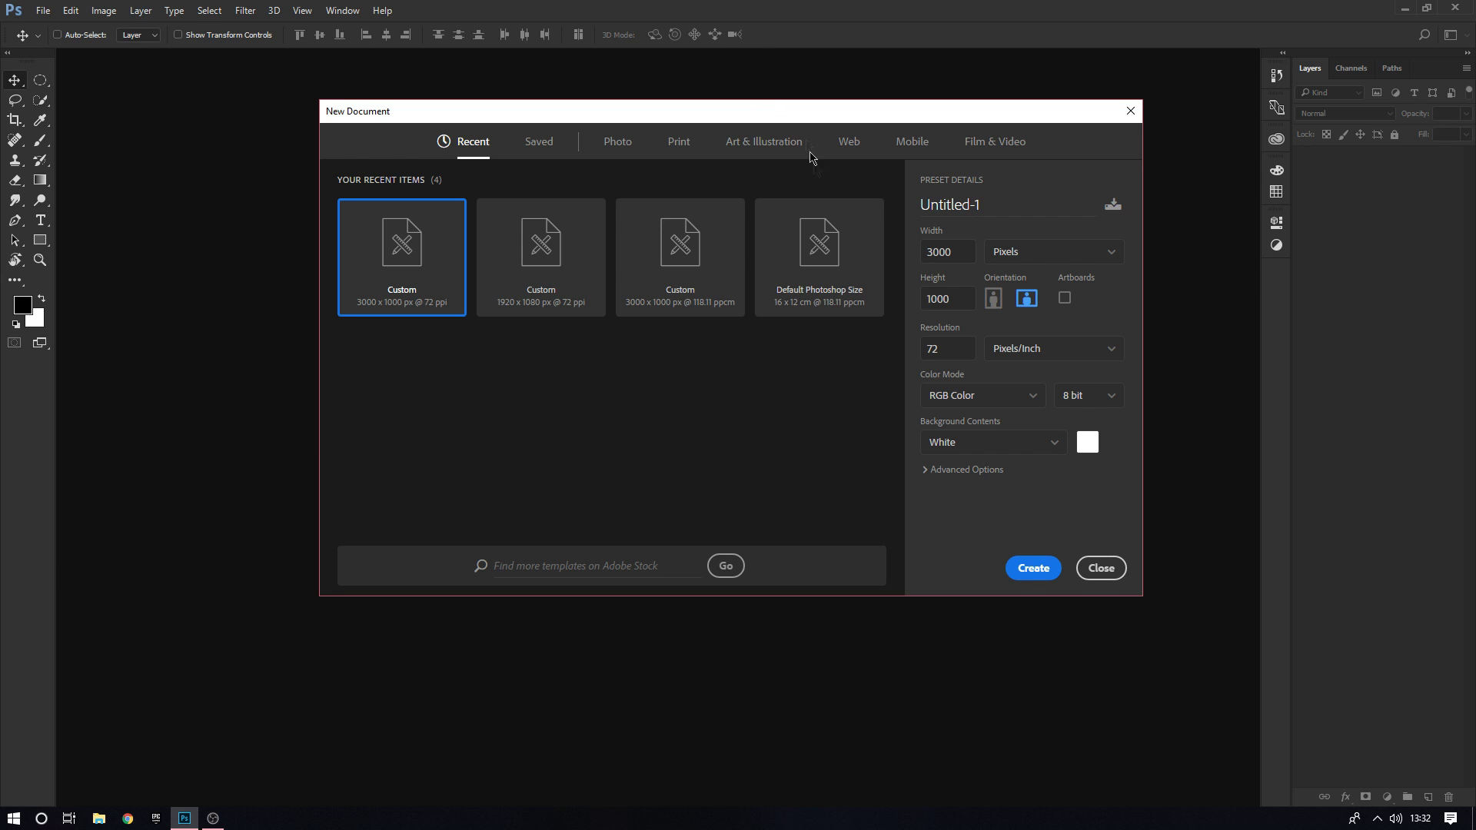
left_click_drag(623, 123, 592, 123)
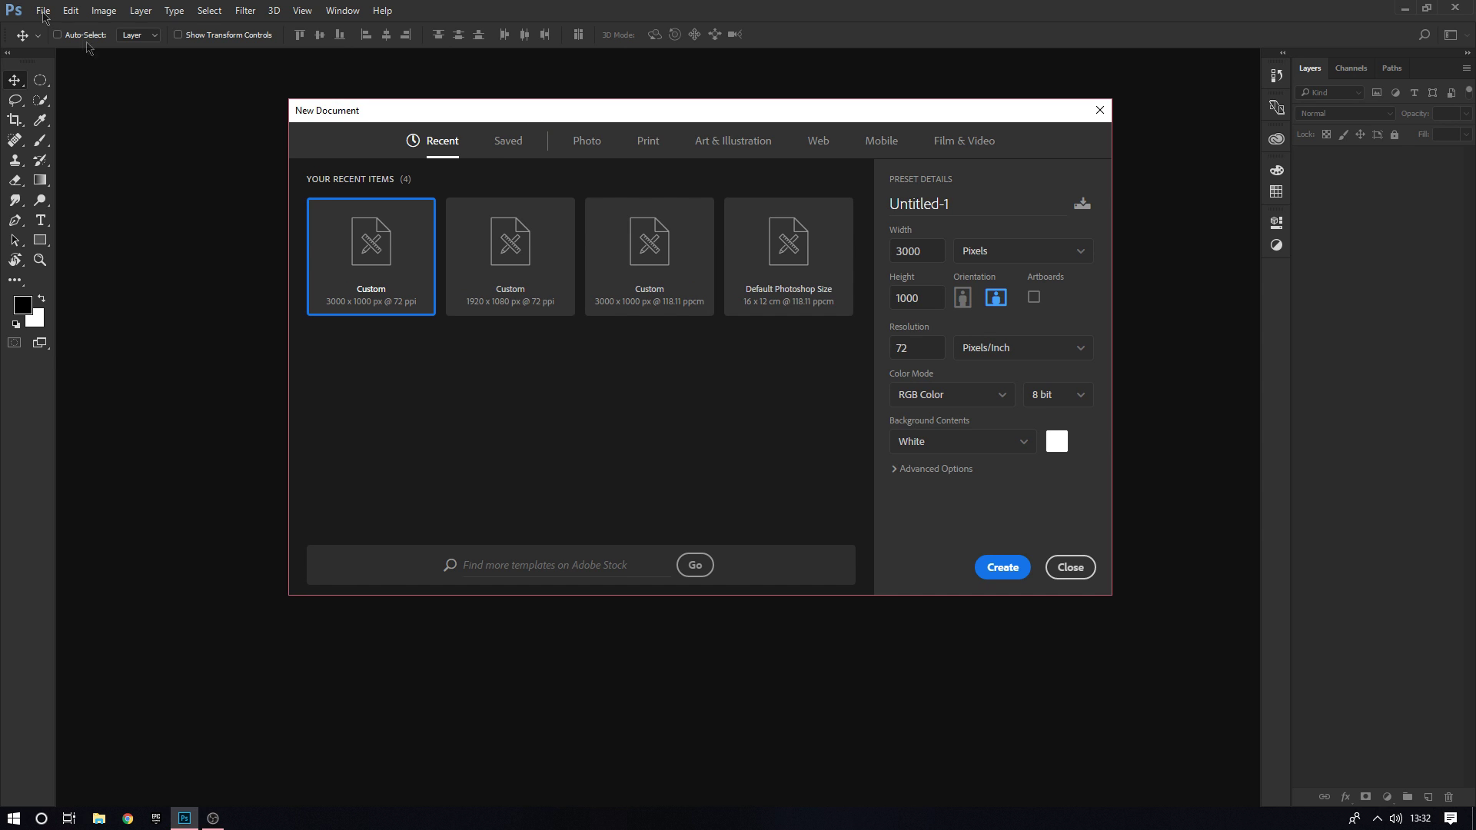
left_click_drag(350, 113, 318, 110)
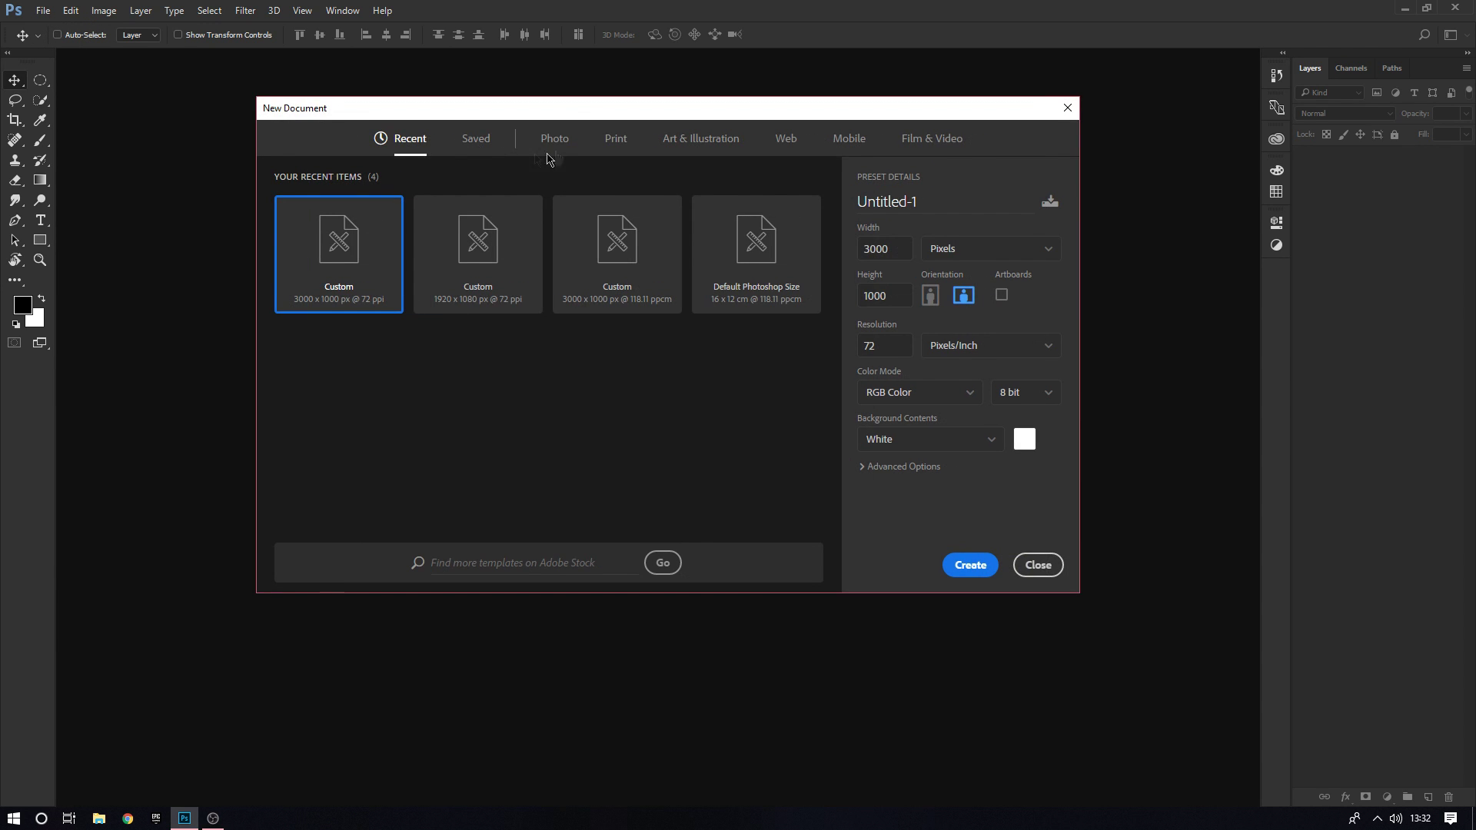
left_click_drag(580, 105, 591, 83)
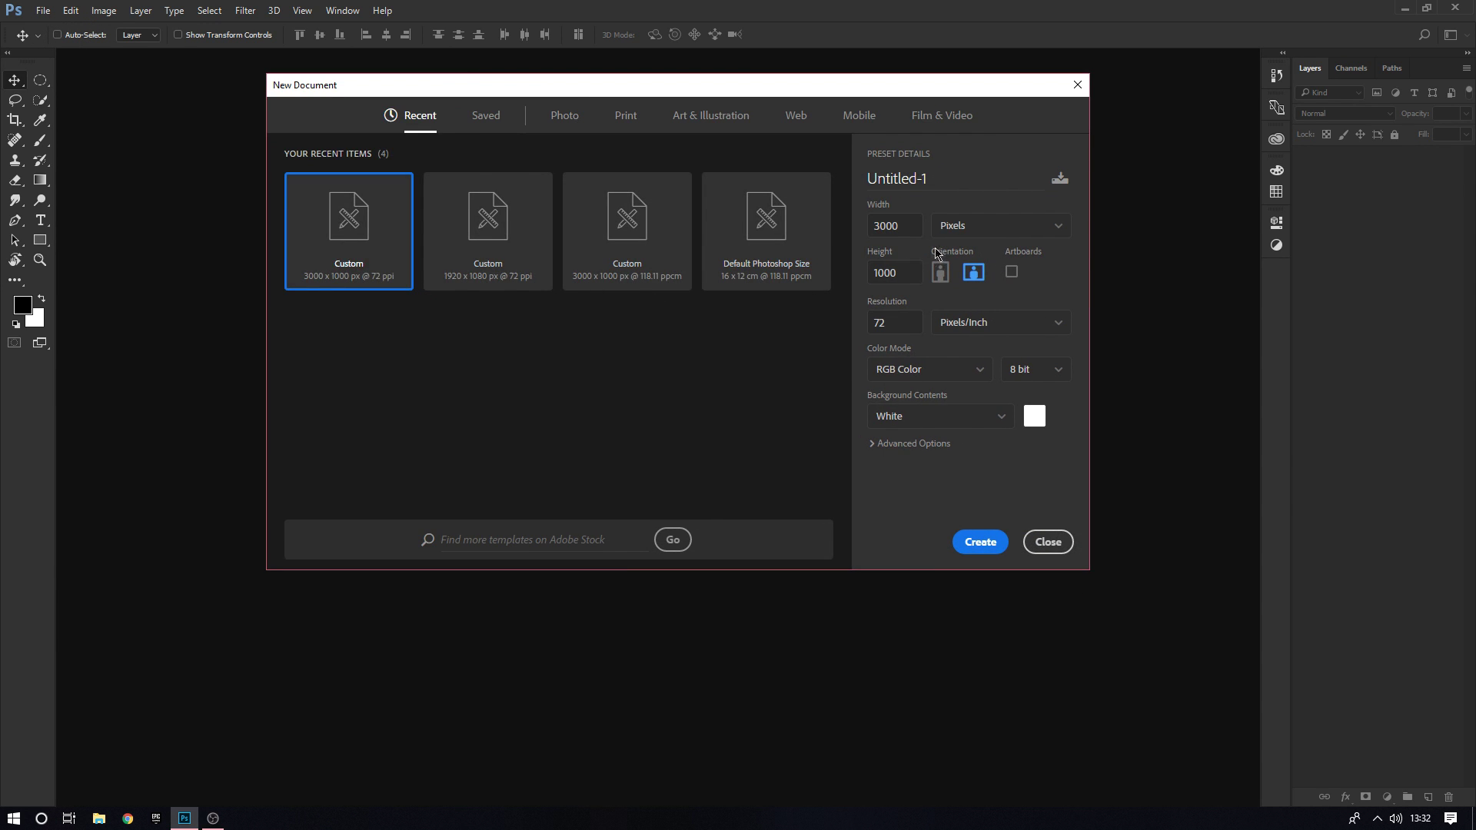
left_click(890, 274)
left_click(981, 541)
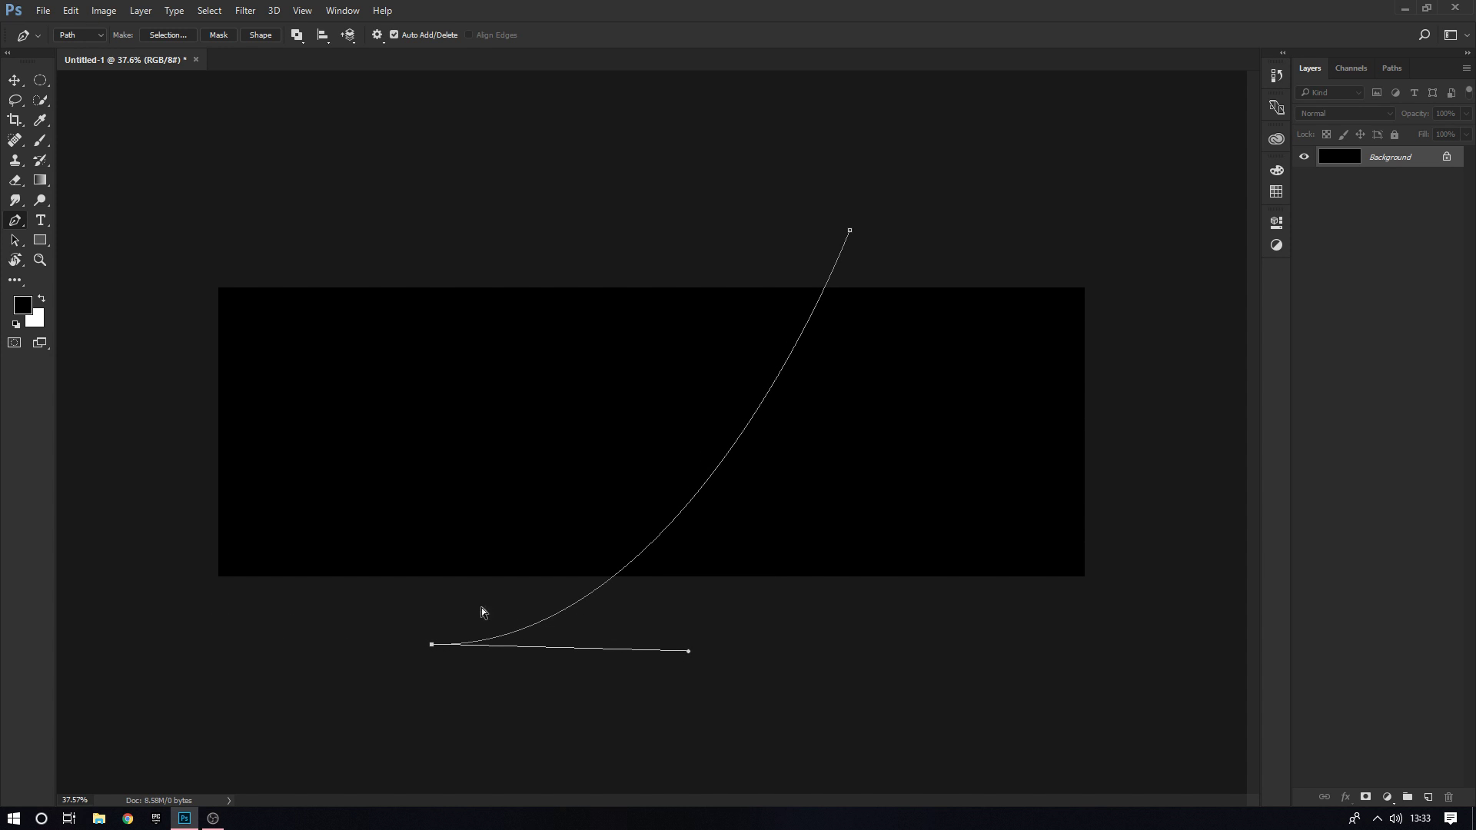
Draw a closed curved swoosh path with the Pen tool across the banner's lower left
key("Escape")
left_click_drag(223, 584, 1, 531)
key("ctrl+z")
left_click_drag(293, 622, 155, 626)
key("ctrl+z")
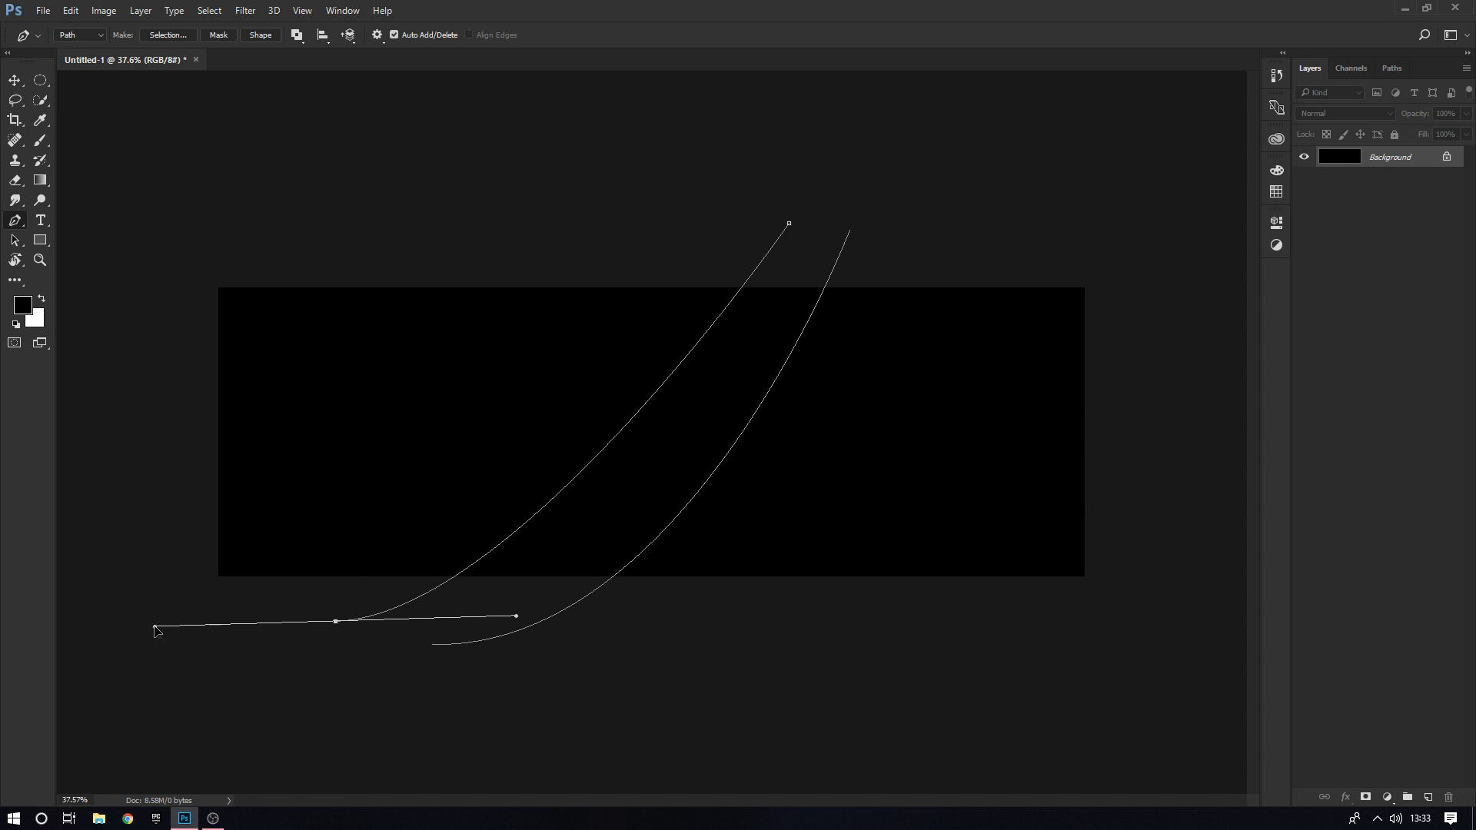
left_click(433, 645)
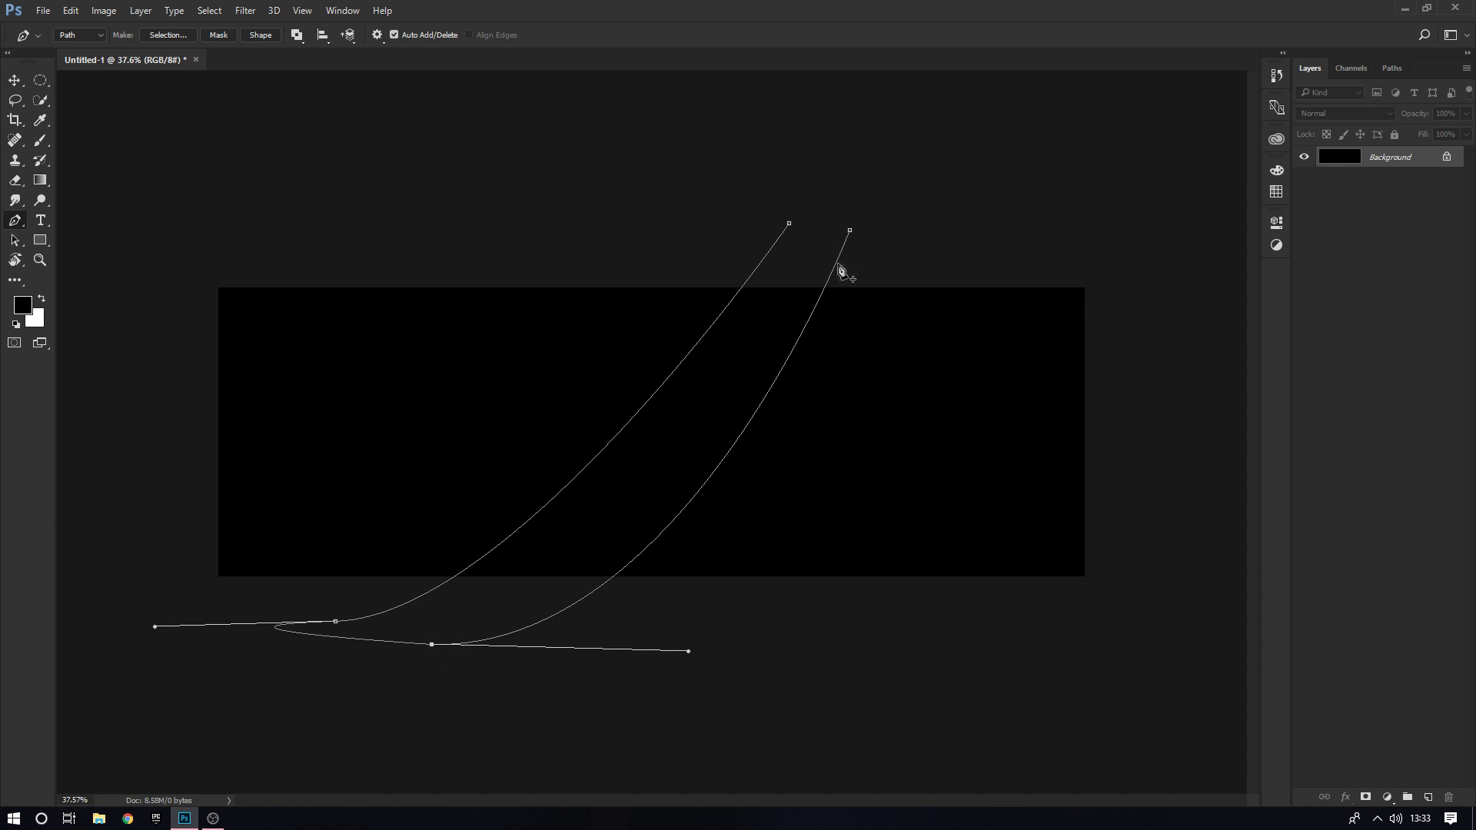
Turn the path into a selection, fill it white on a new layer, then deselect
right_click(704, 408)
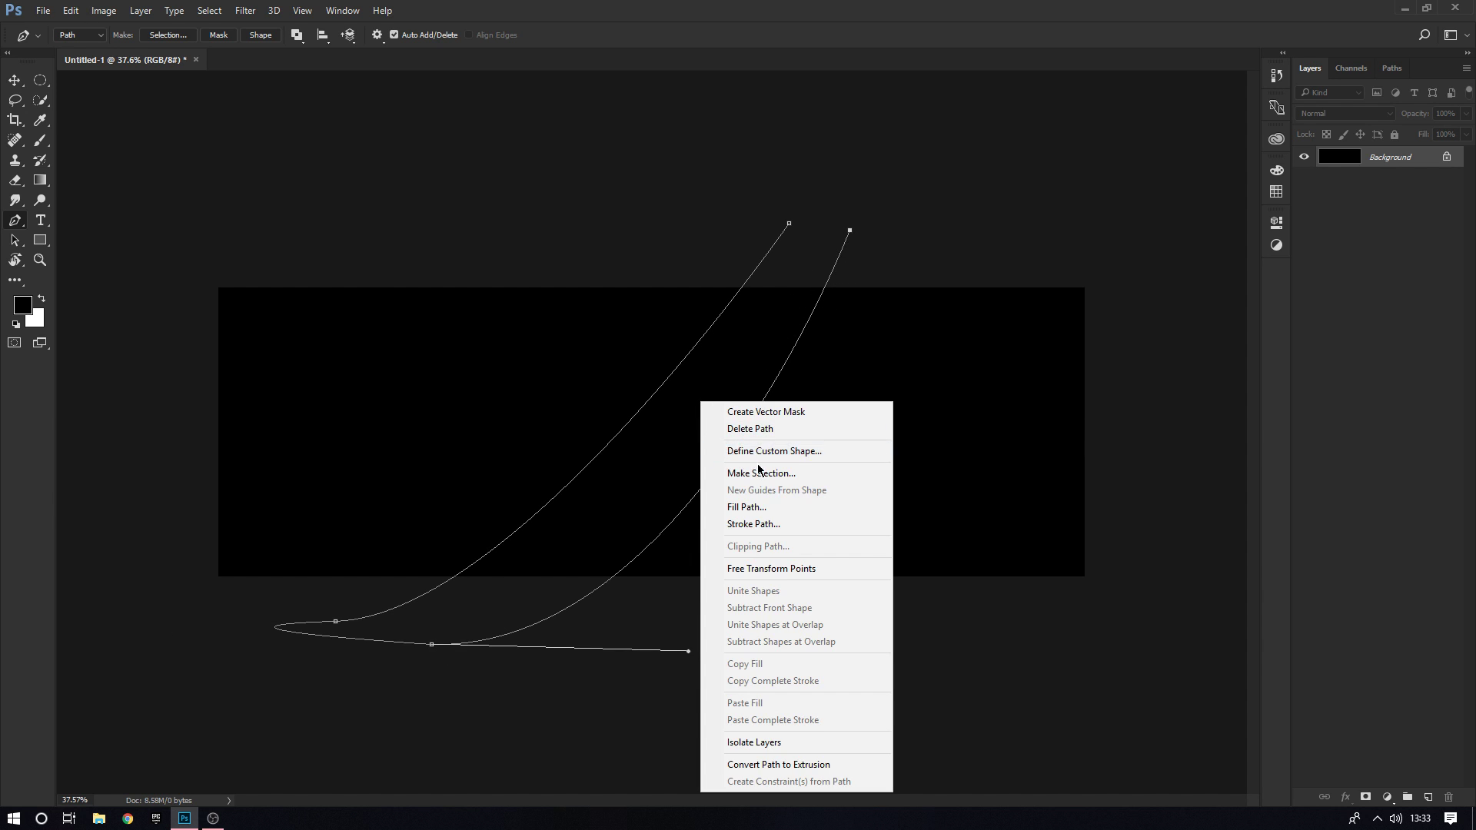
left_click(768, 470)
key("Return")
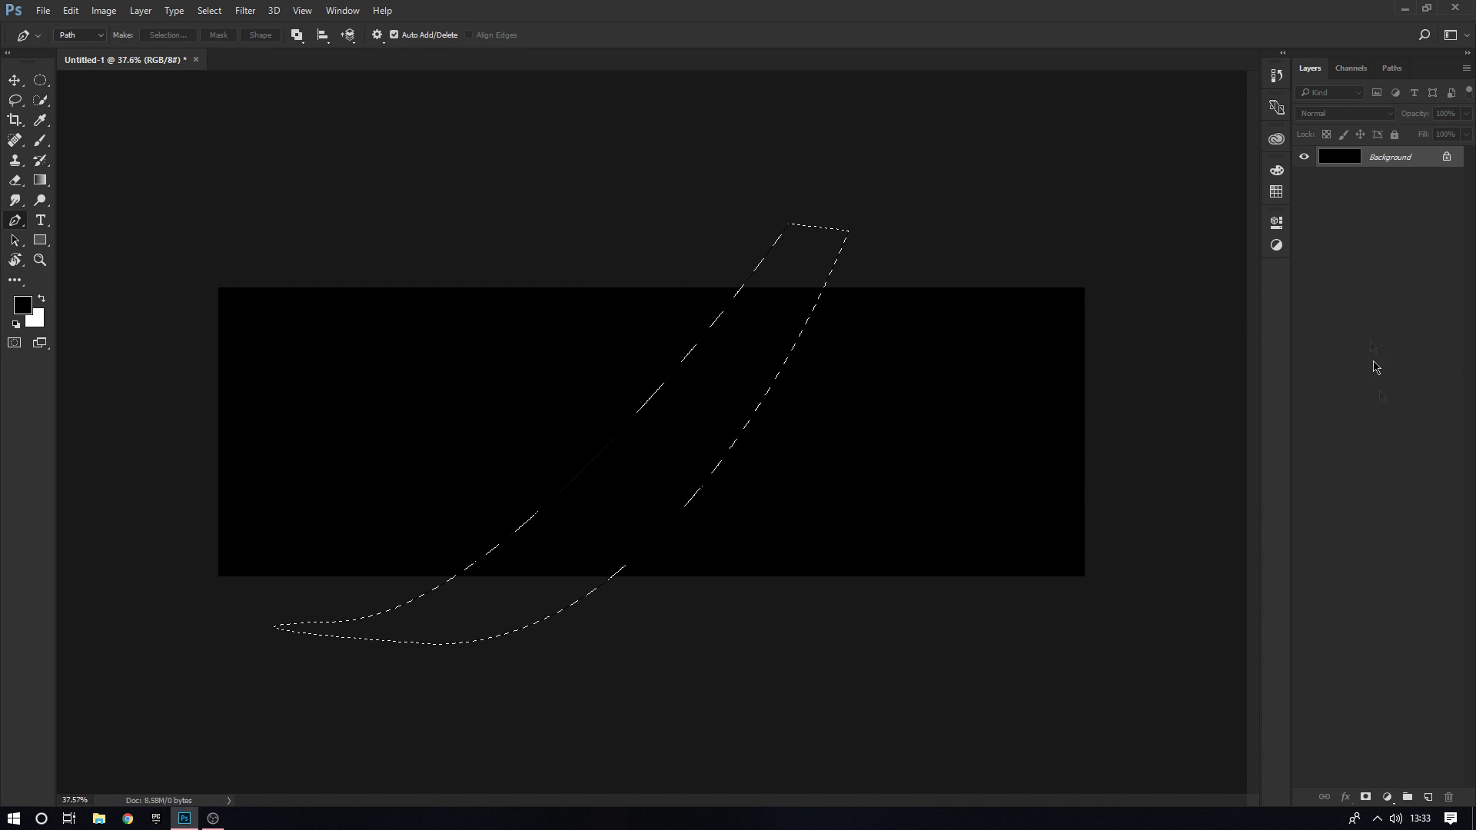
left_click(1428, 797)
key("b")
key("x")
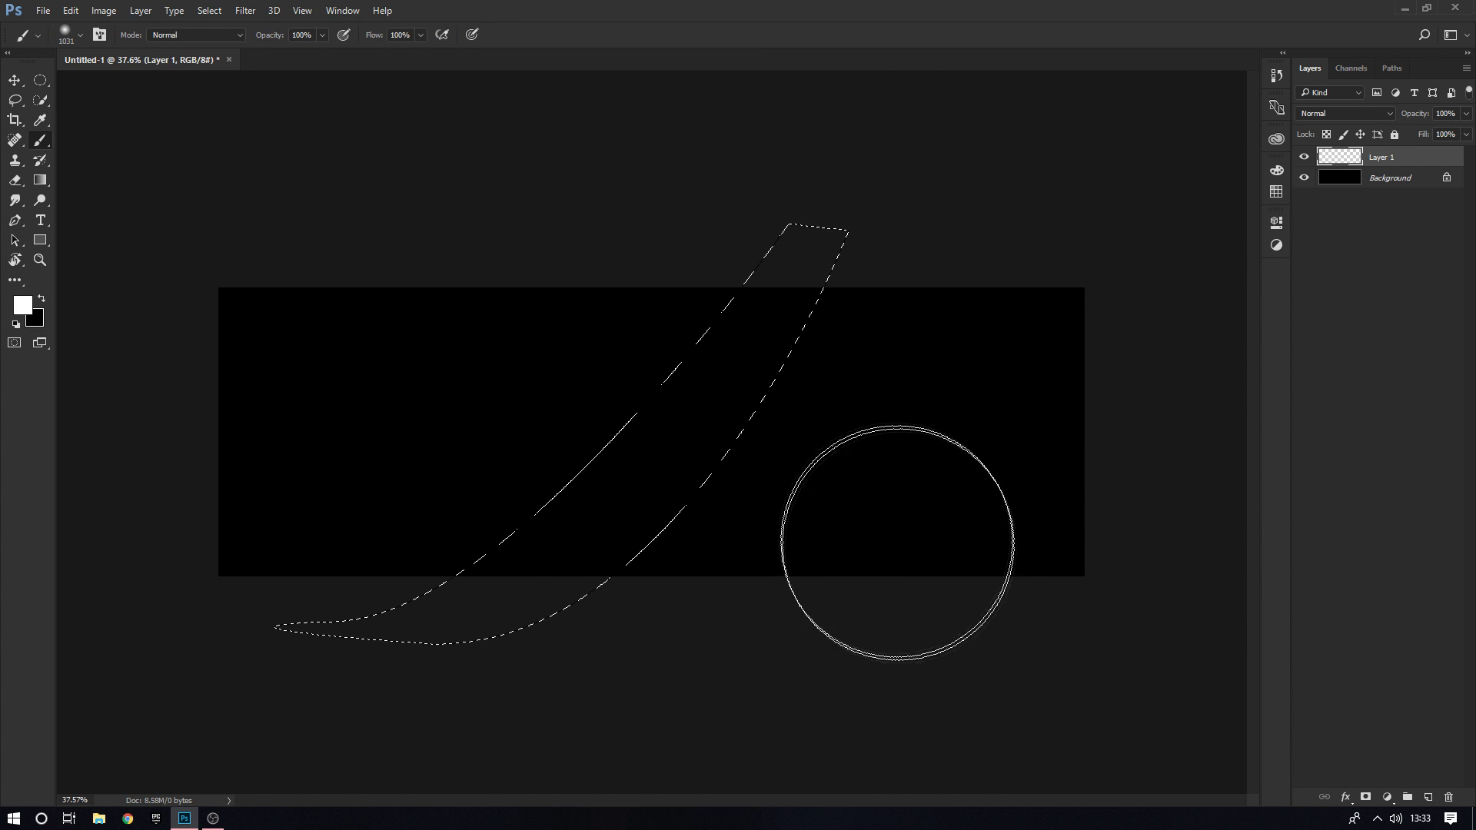
key("alt+BackSpace")
key("v")
key("ctrl+d")
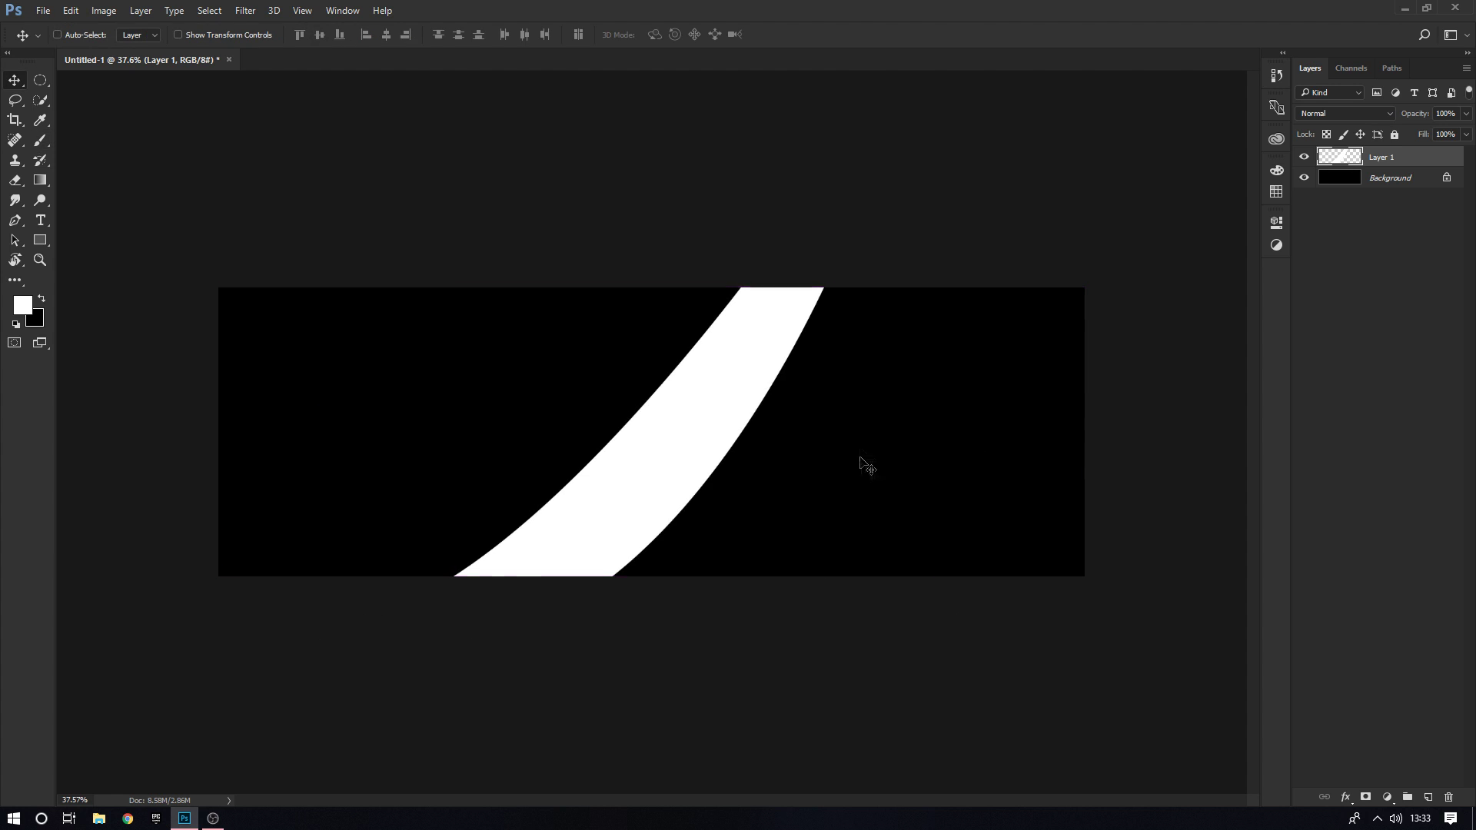
Add Layer 2 clipped to the swoosh layer and set black as the painting colour
left_click(1429, 800)
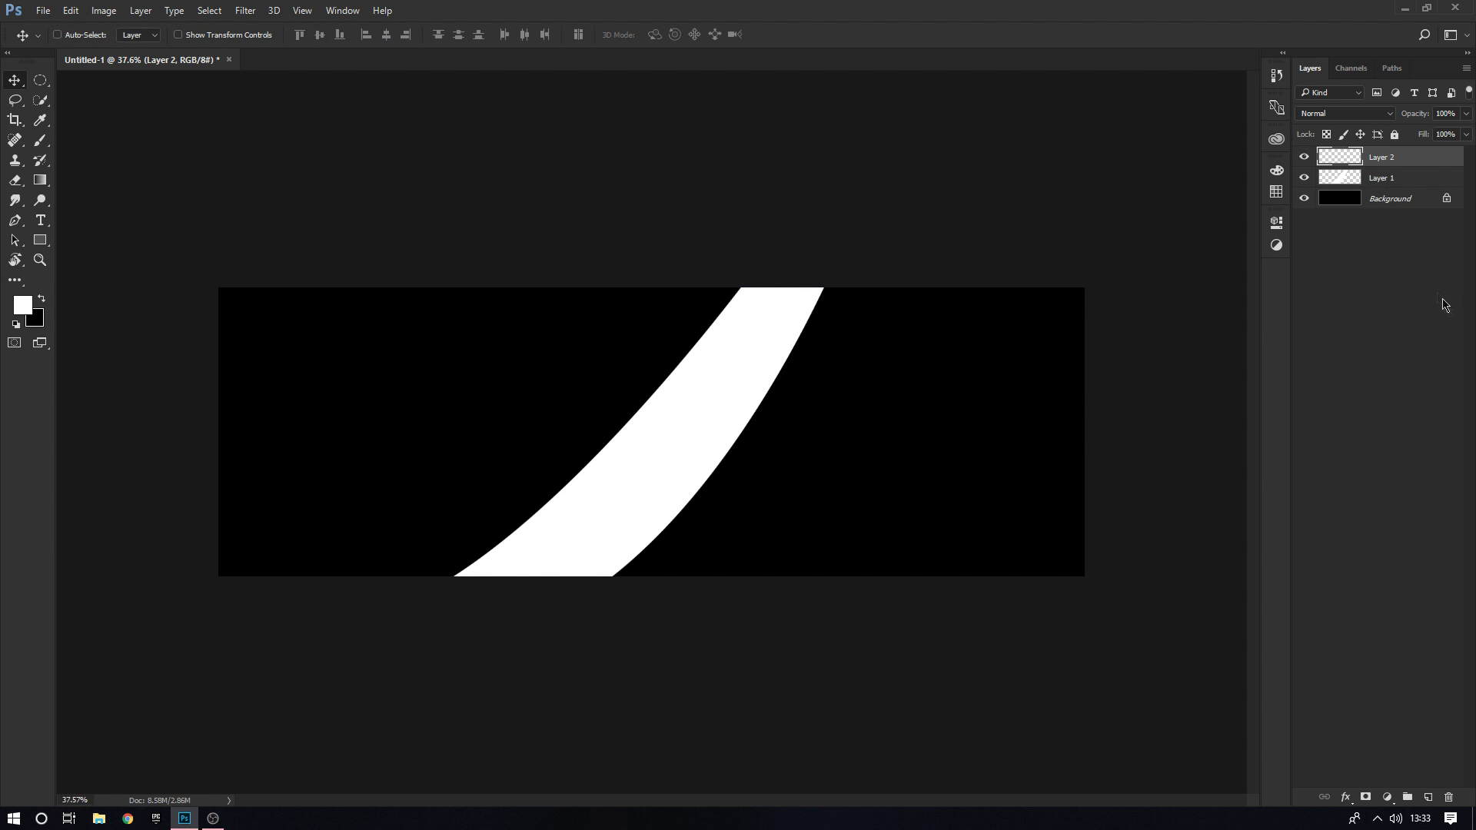
left_click(1425, 161, "alt")
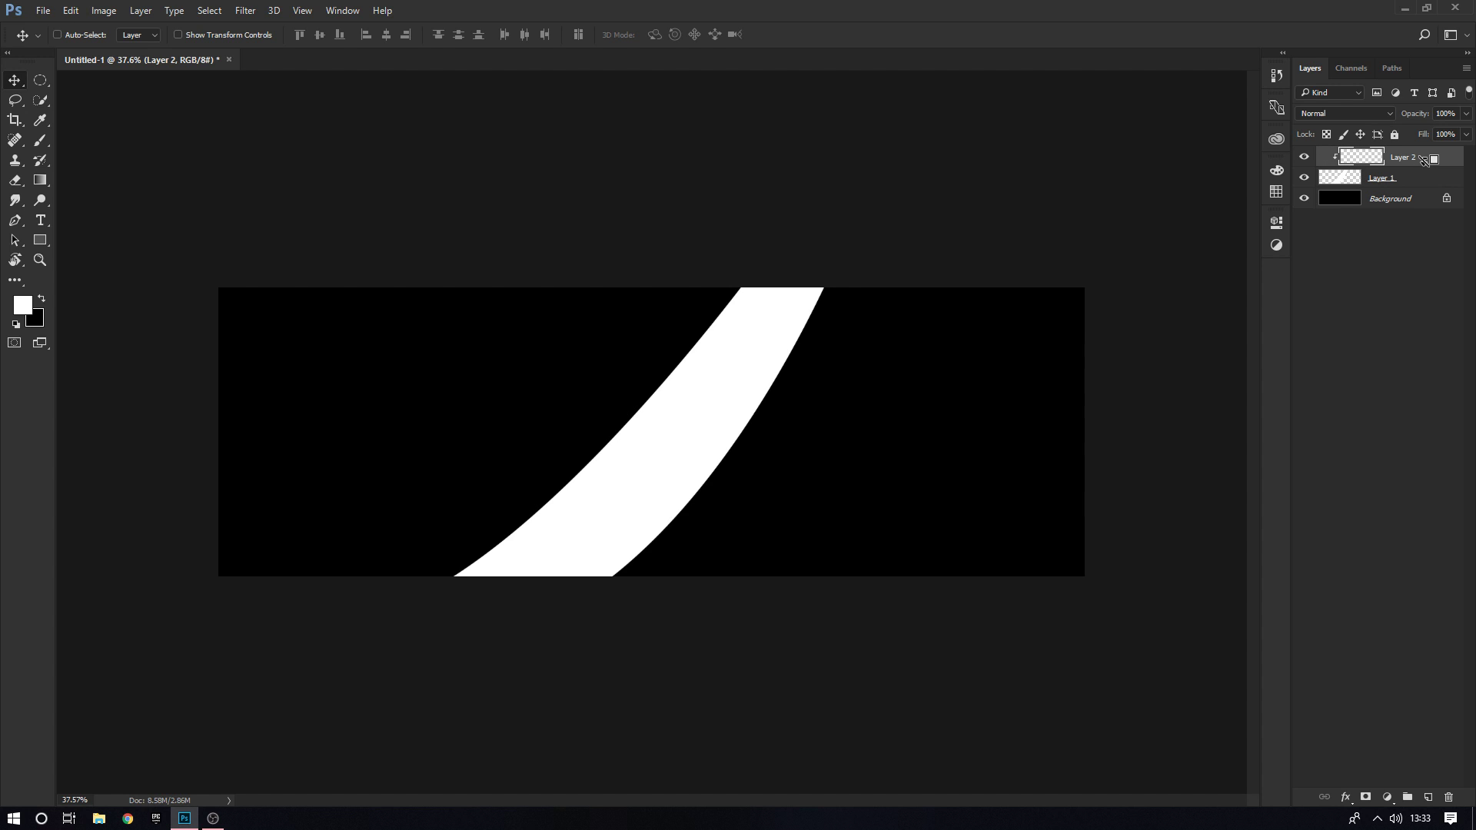
right_click(1422, 166)
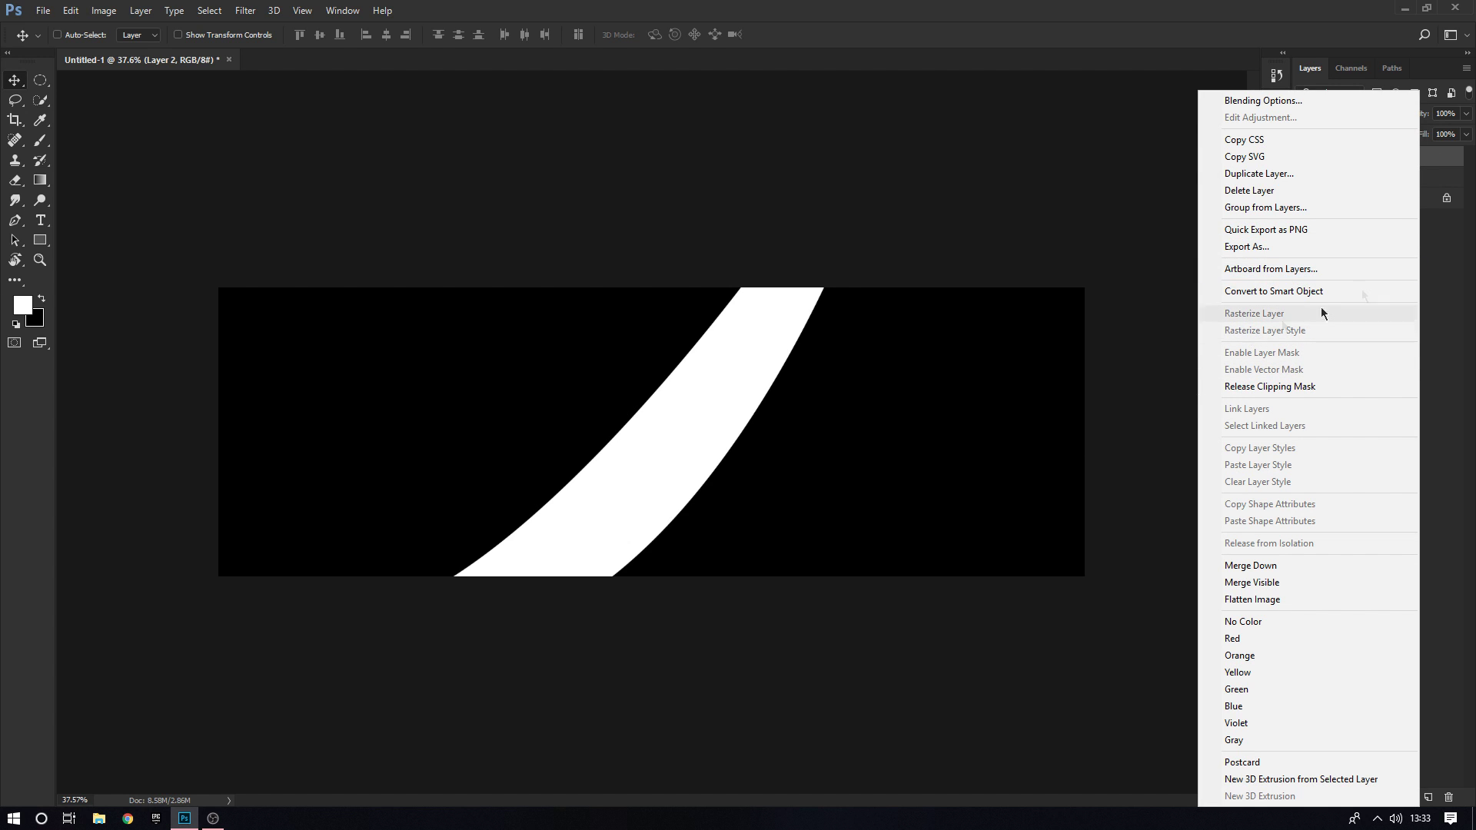
left_click(1448, 159)
key("b")
key("x")
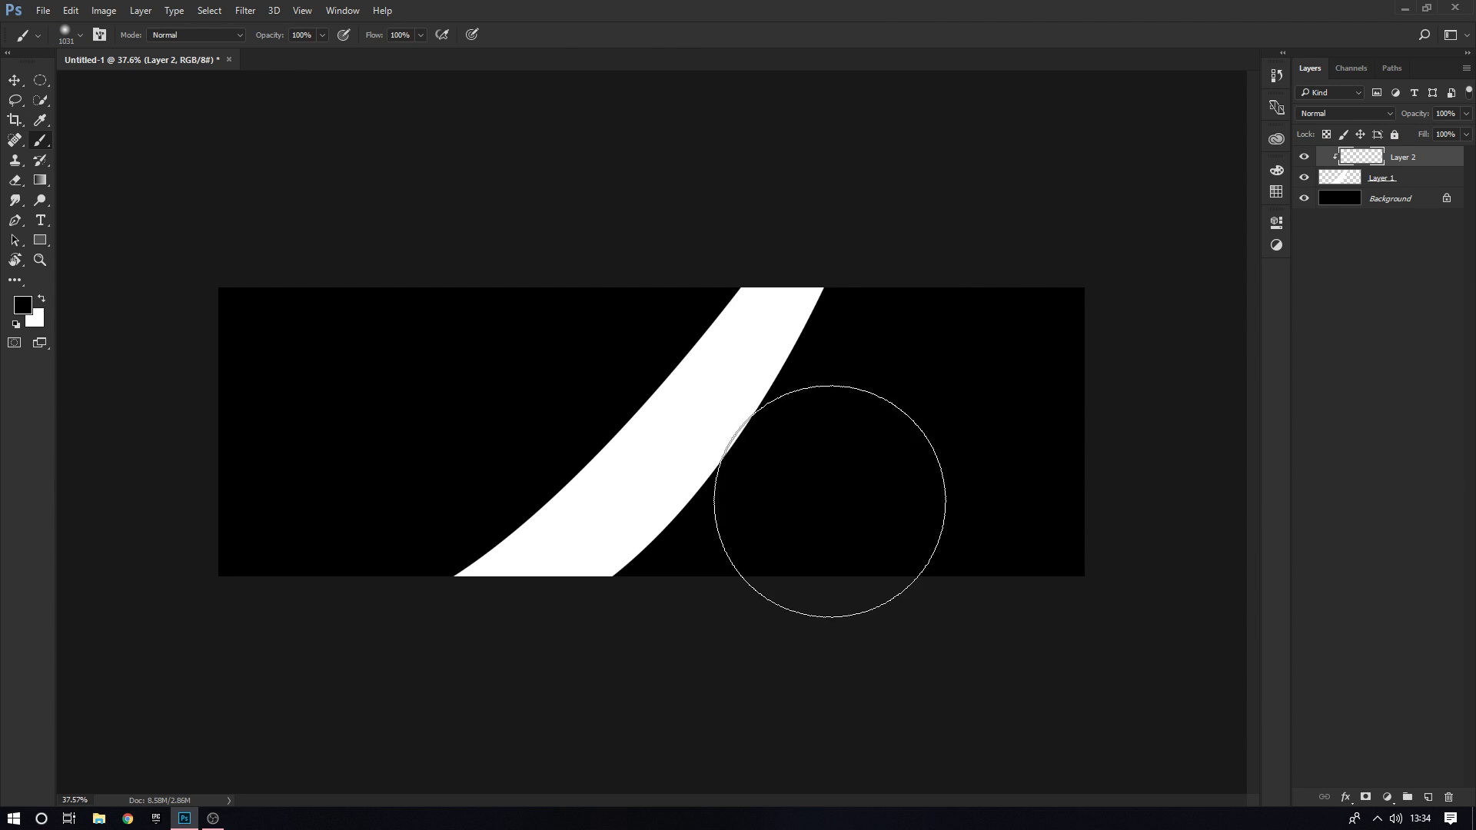
Outline the swoosh's right edge with a closed Pen path
key("p")
left_click(804, 277)
left_click_drag(456, 660, 324, 629)
left_click(777, 612)
left_click(927, 345)
left_click(915, 251)
left_click(803, 277)
Make the path a selection, paint soft black shading along the right edge, and deselect
right_click(808, 387)
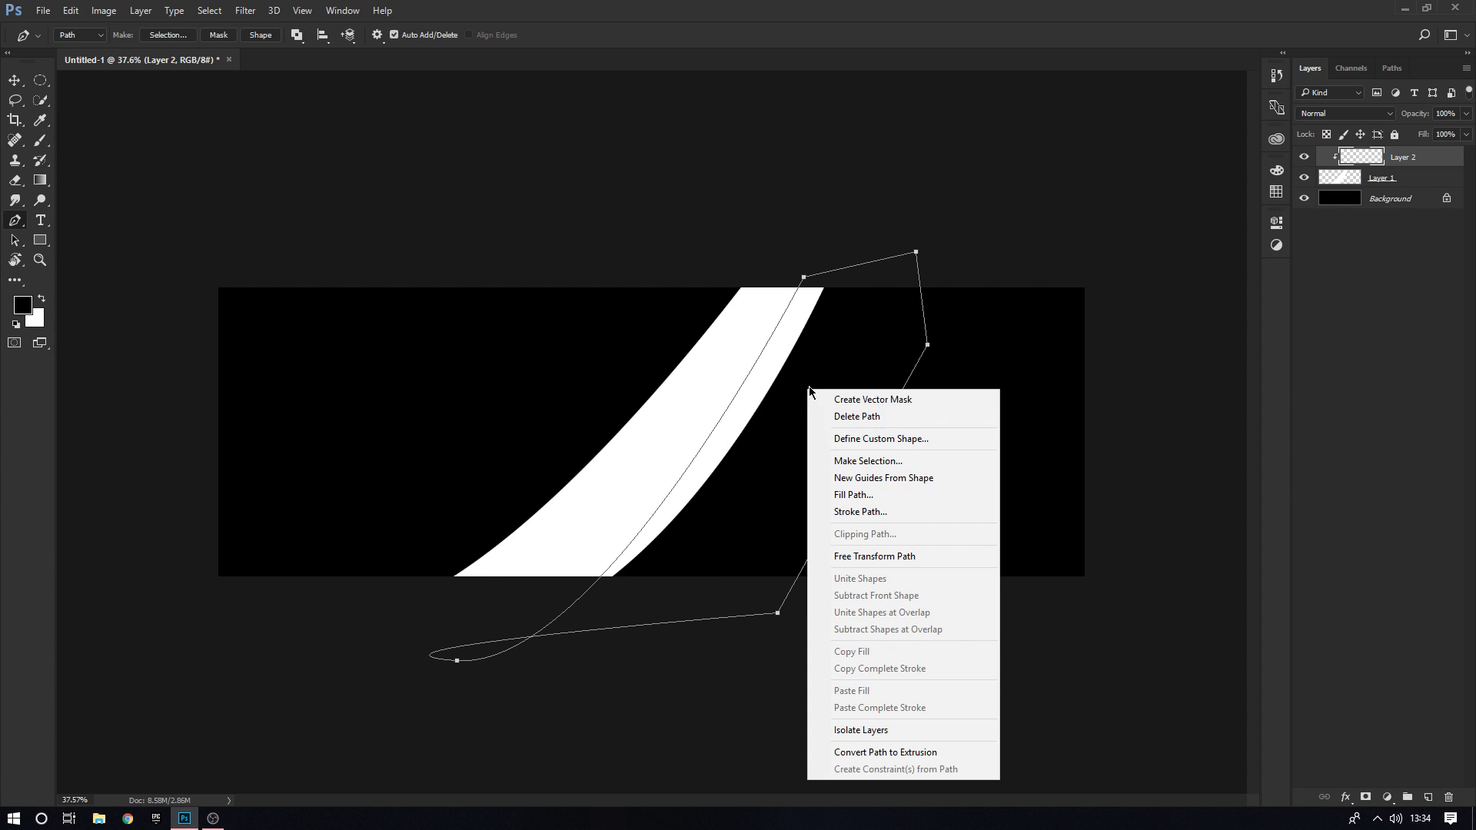
left_click(870, 457)
key("Return")
key("b")
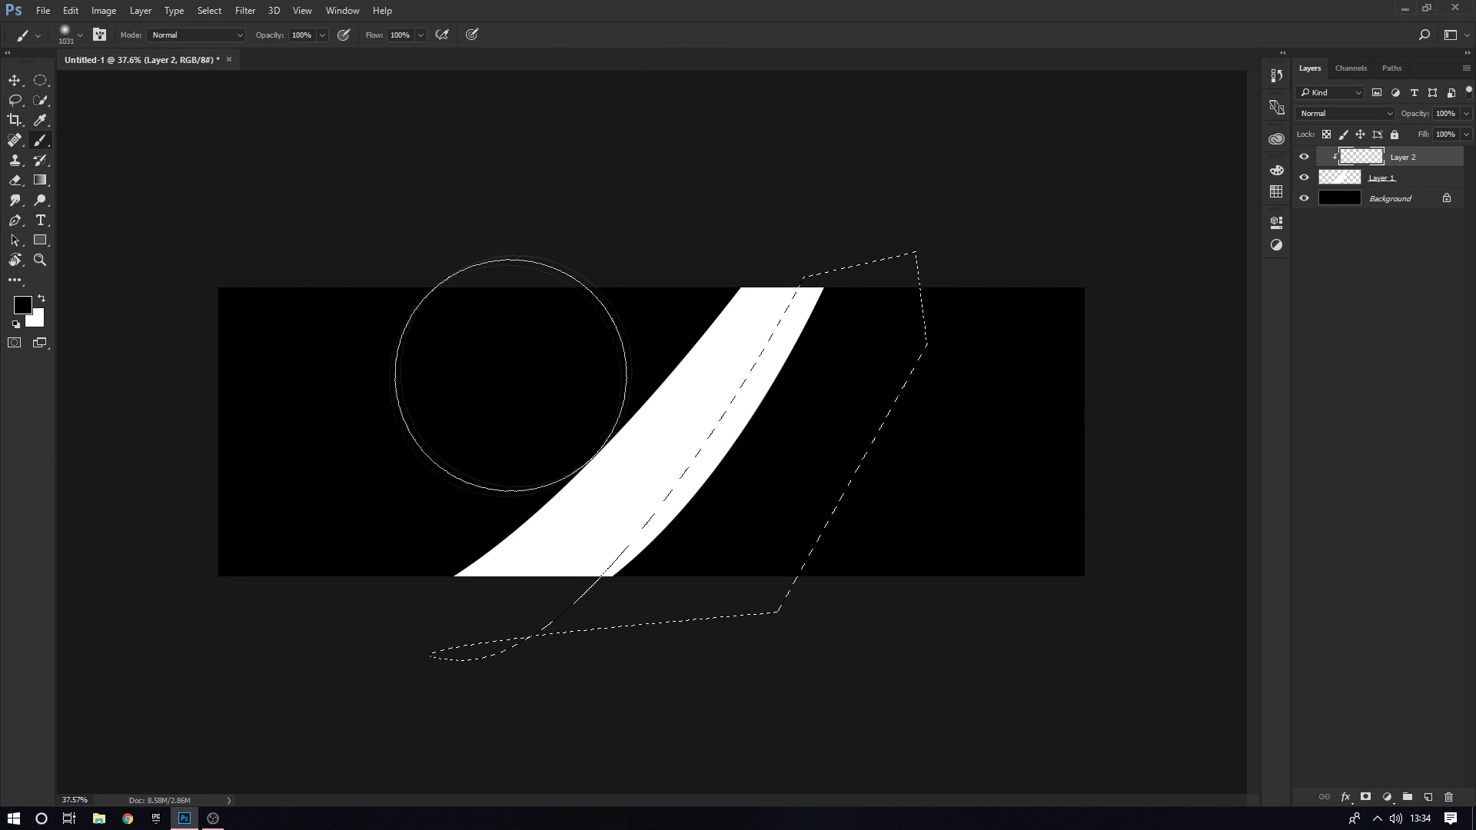
mouse_move(475, 454)
left_mouse_down()
mouse_move(565, 293)
mouse_move(505, 409)
mouse_move(596, 287)
mouse_move(452, 485)
left_mouse_up()
key("ctrl+d")
key("v")
Add Layer 3 clipped to Layer 2 and trace a path along the swoosh's left edge
scroll(618, 374, "up", 4)
scroll(619, 375, "down", 1)
left_click(1429, 797)
key("p")
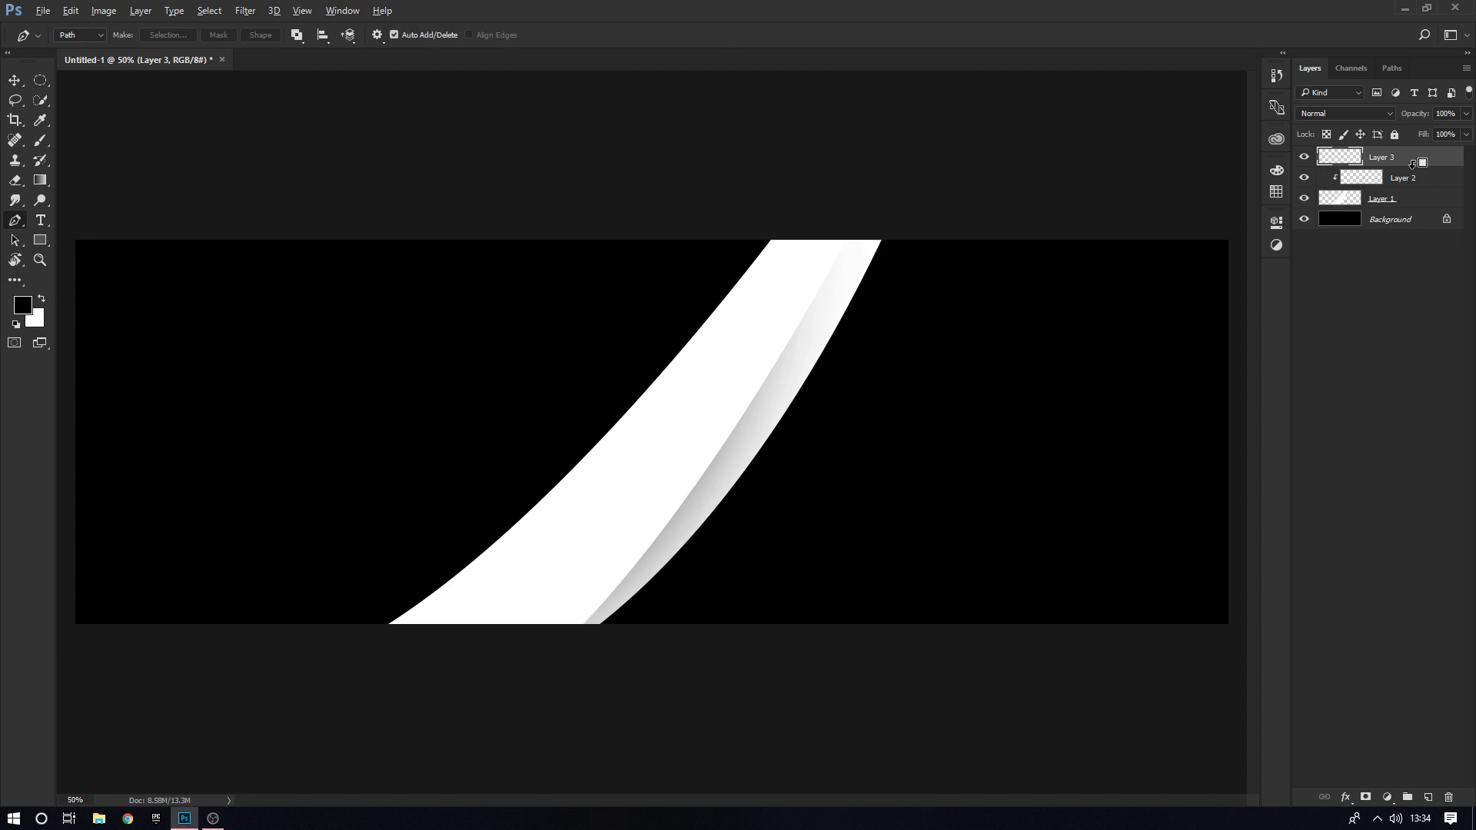
left_click(1407, 162, "alt")
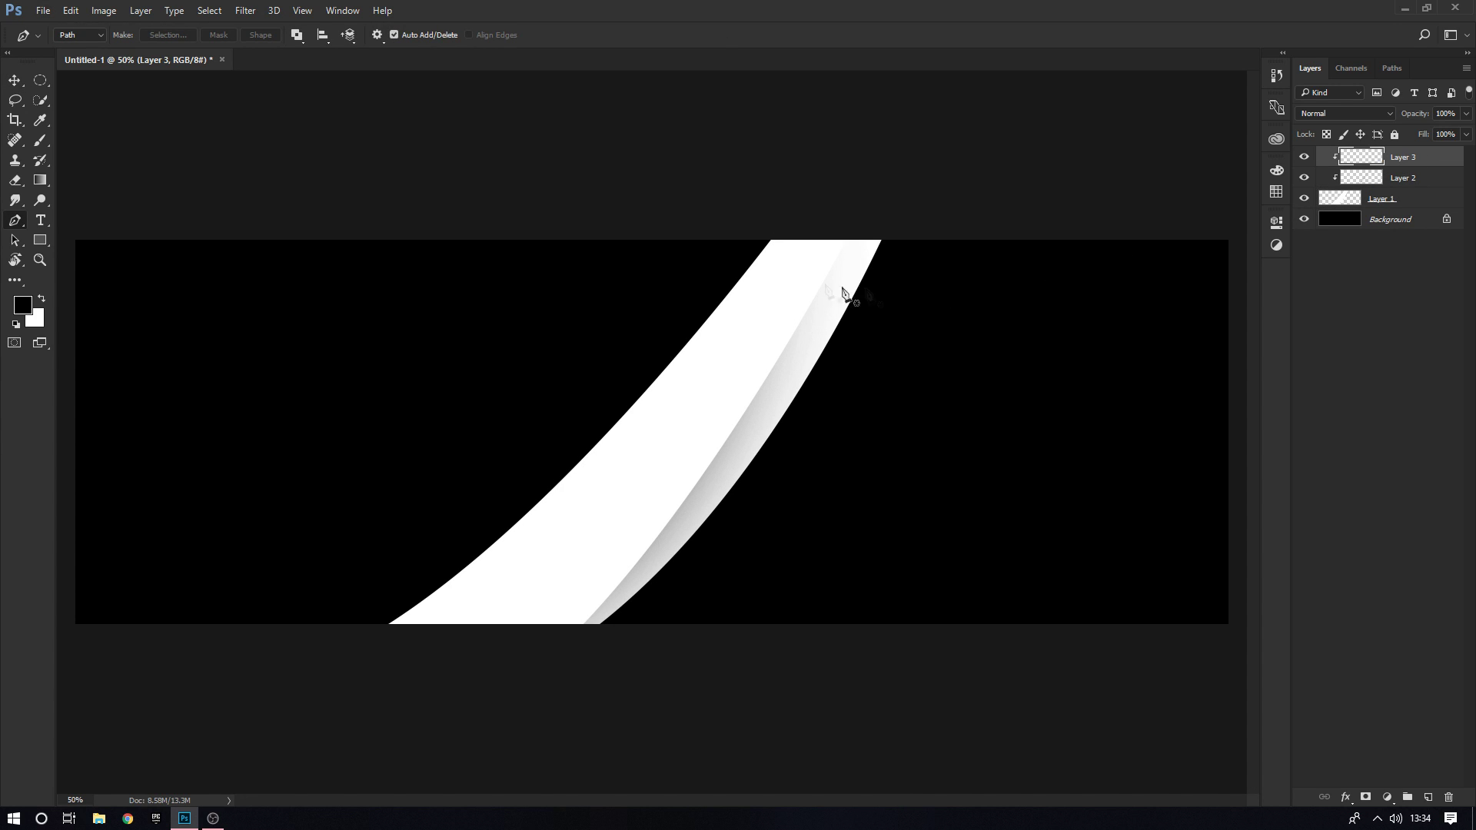
left_click_drag(288, 692, 141, 690)
left_click(790, 185)
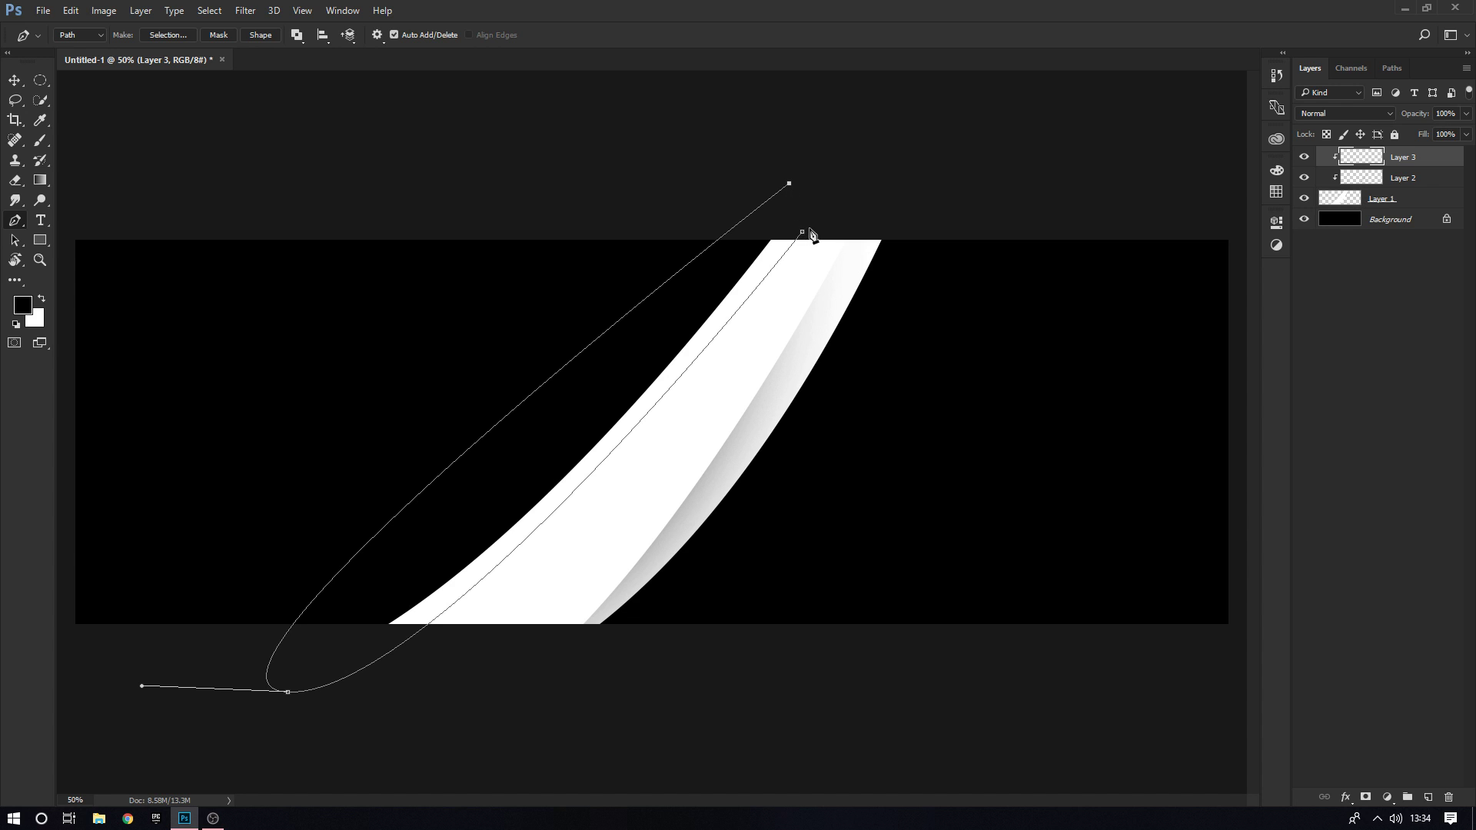
Make that path a selection and paint soft shading along the swoosh's left edge
right_click(739, 278)
left_click(786, 339)
key("Return")
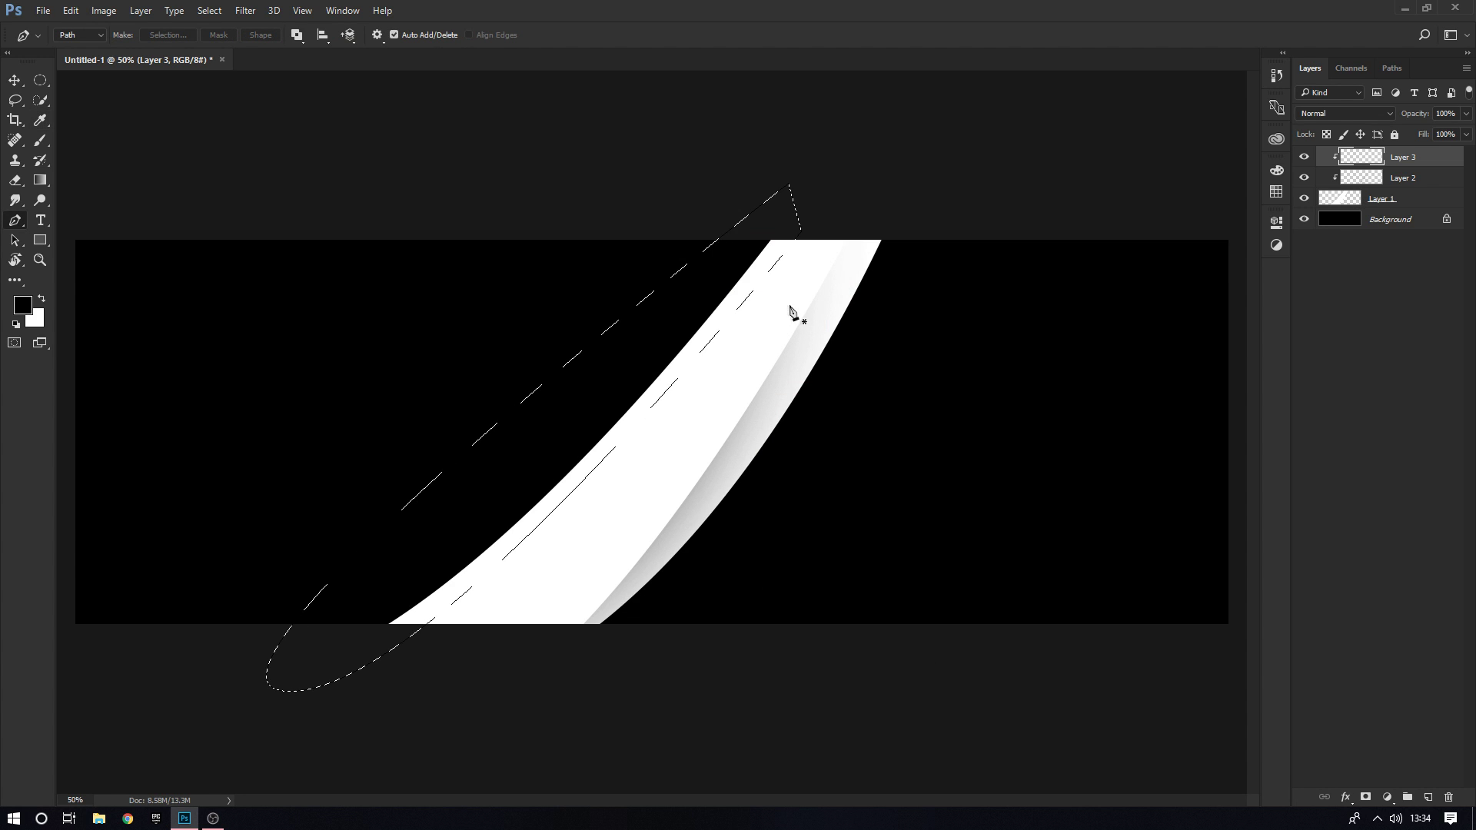
key("b")
left_click_drag(852, 499, 653, 708)
key("v")
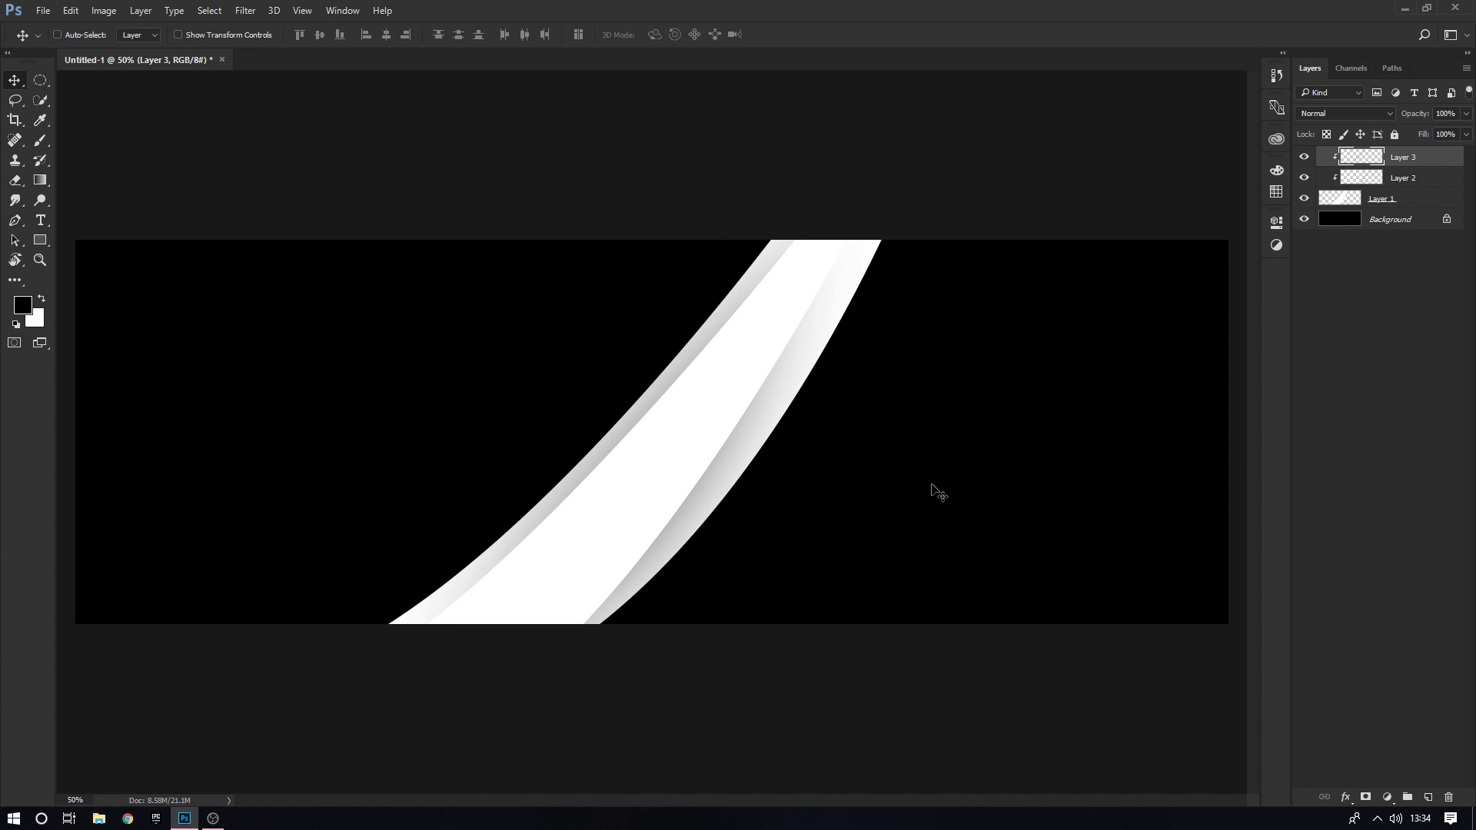
Add soft shading near the swoosh's top left and clear the selection
scroll(932, 484, "up", 1)
key("b")
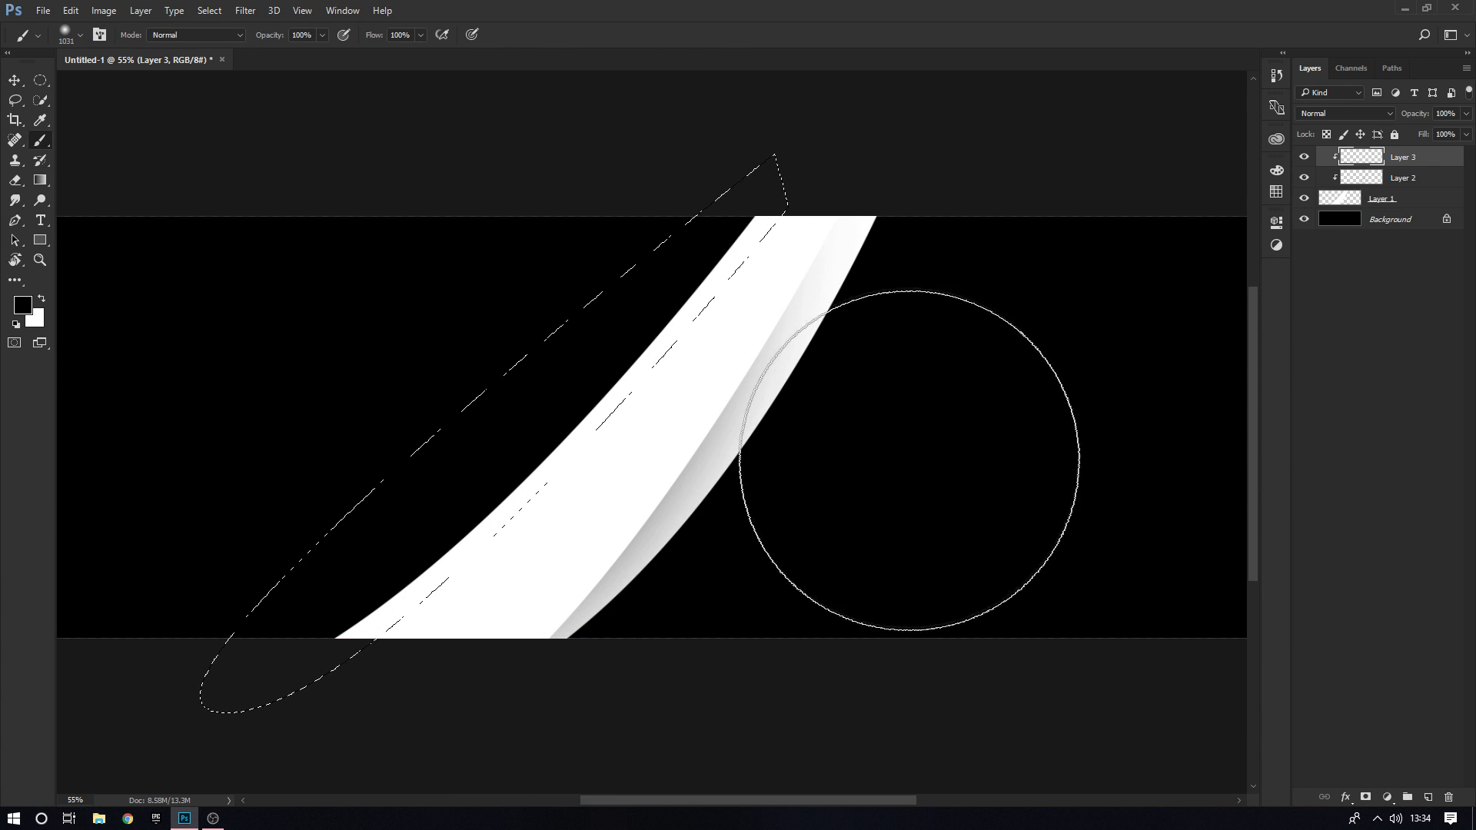
left_click(912, 218)
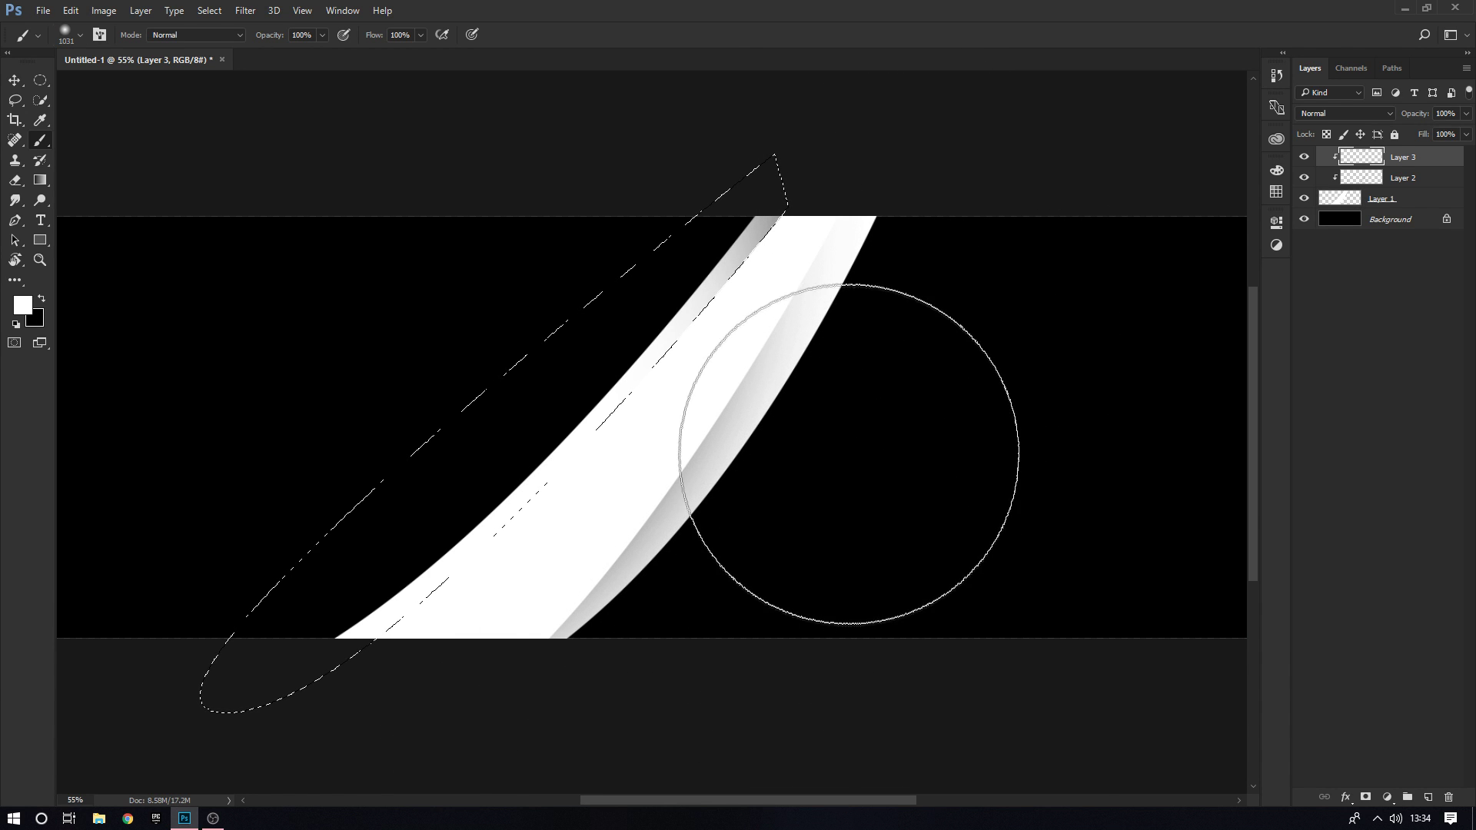
key("x")
key("ctrl+d")
key("p")
scroll(846, 544, "up", 1)
scroll(823, 484, "down", 2)
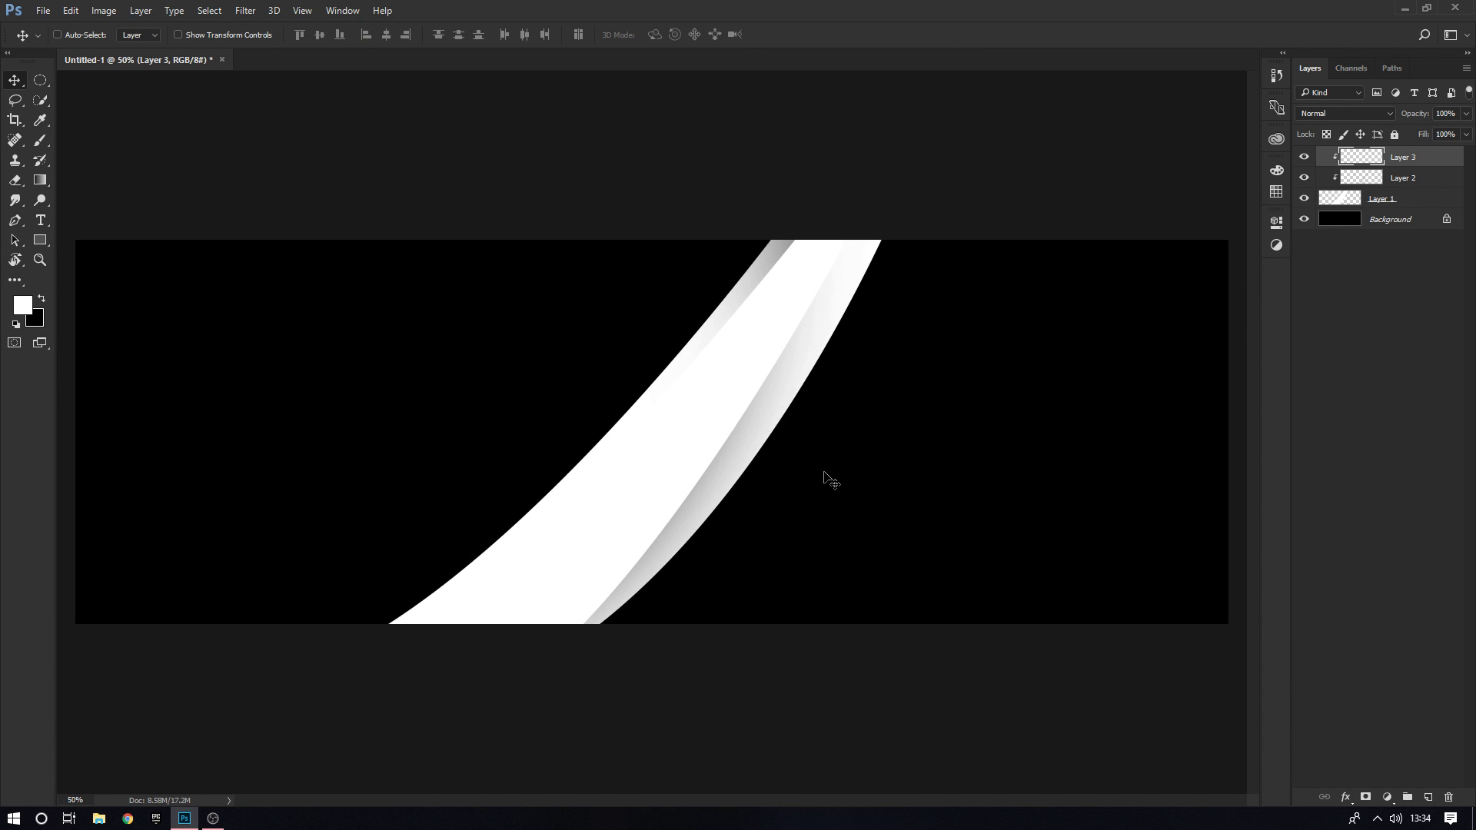
Trace a curved path across the swoosh's left edge and make it a selection on Layer 3
scroll(419, 621, "down", 1)
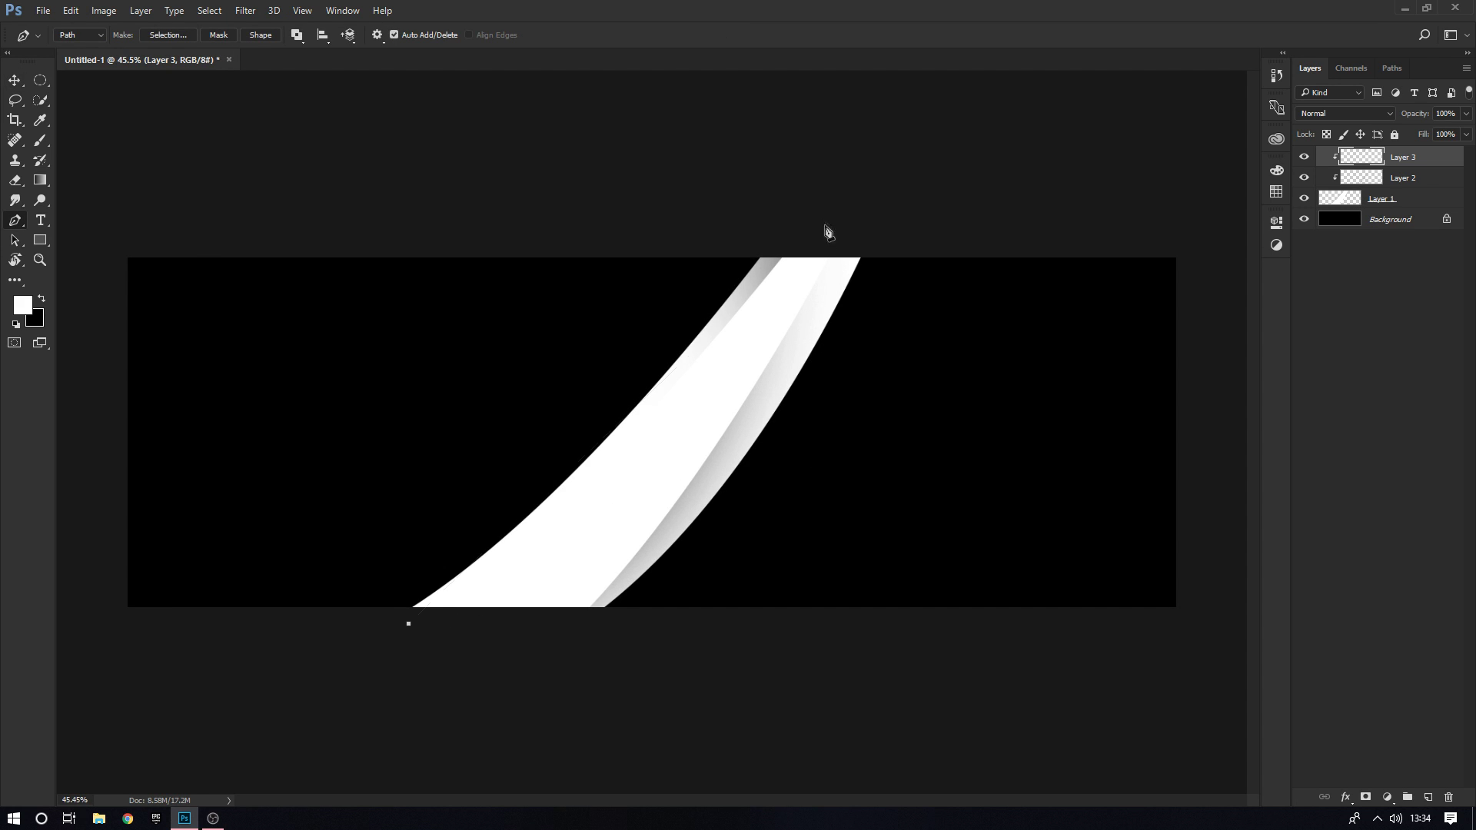
left_click_drag(825, 224, 847, 89)
left_click_drag(463, 473, 455, 472)
right_click(536, 539)
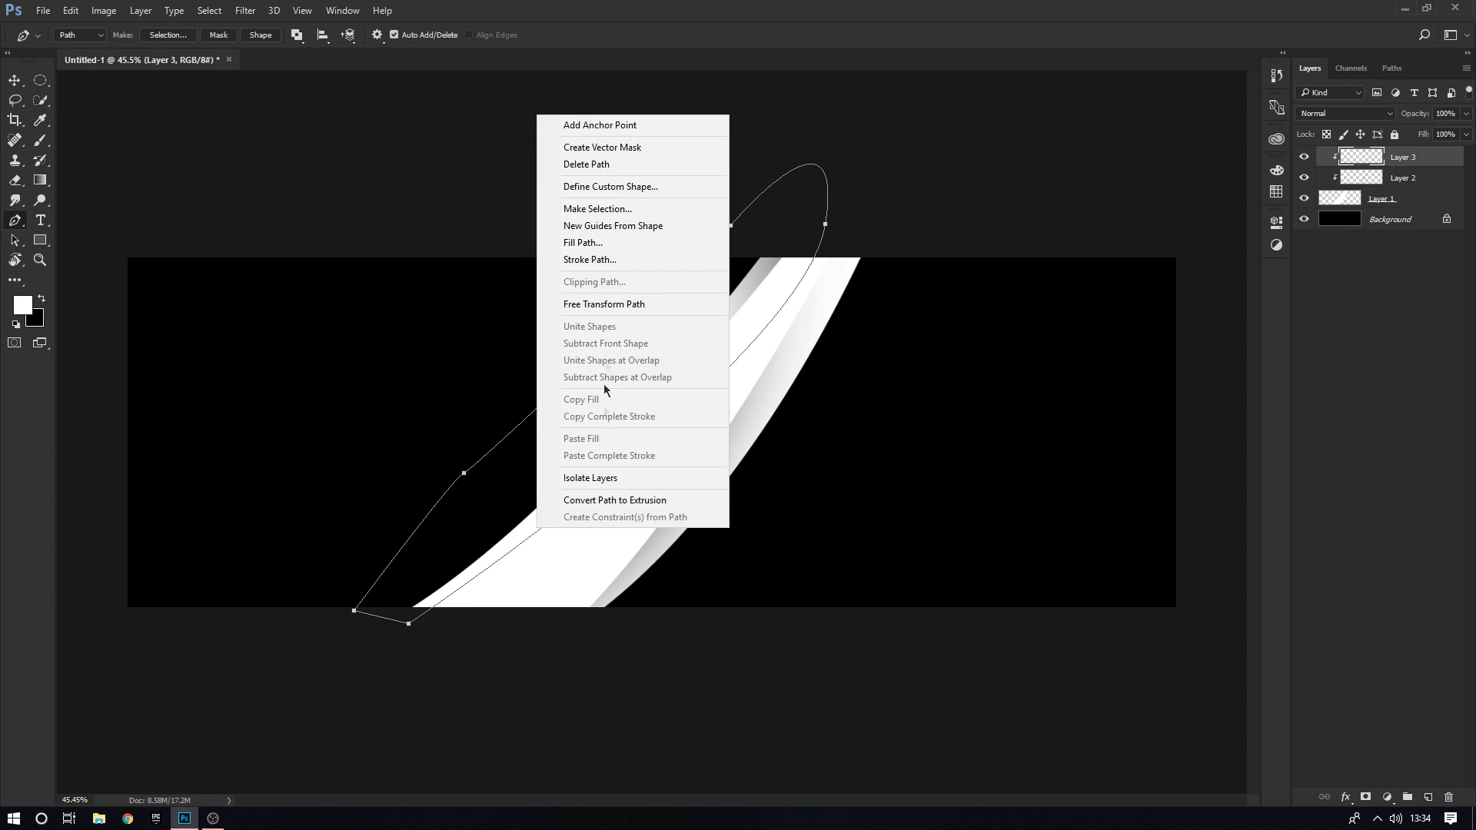
left_click(628, 207)
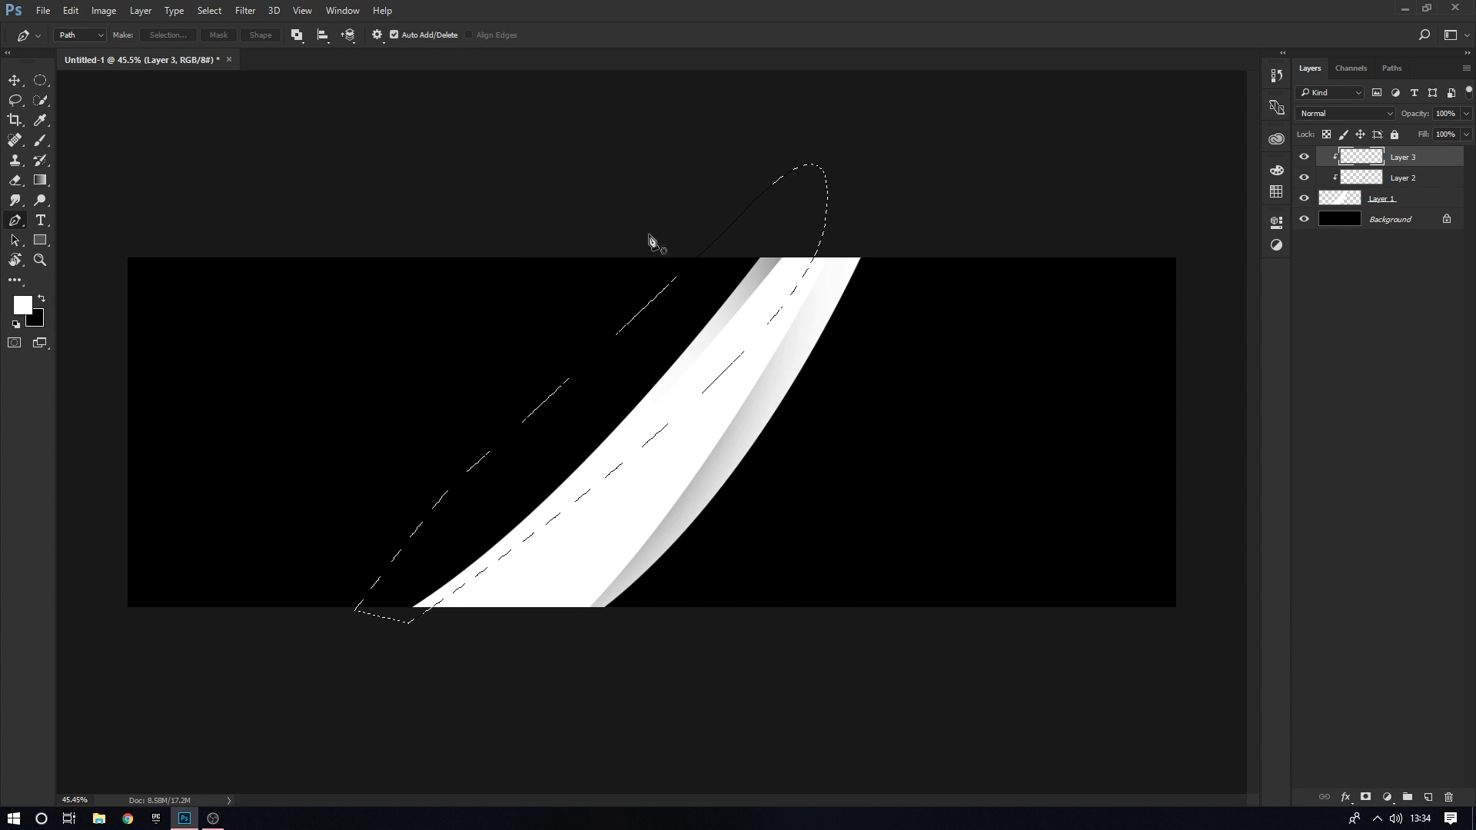
key("b")
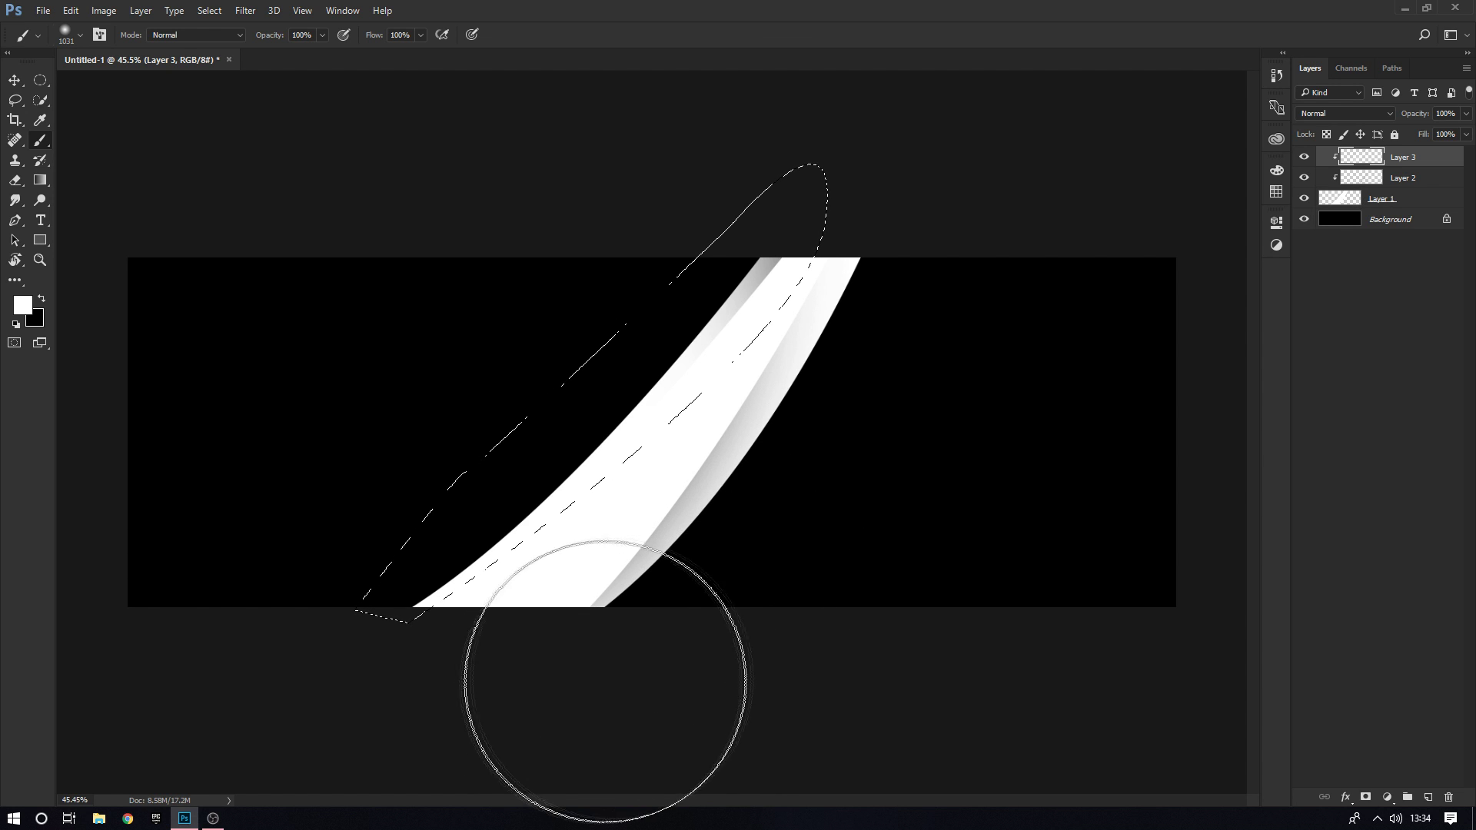
Cancel the accidentally opened Save As dialog without saving
key("ctrl+shift+s")
type("c")
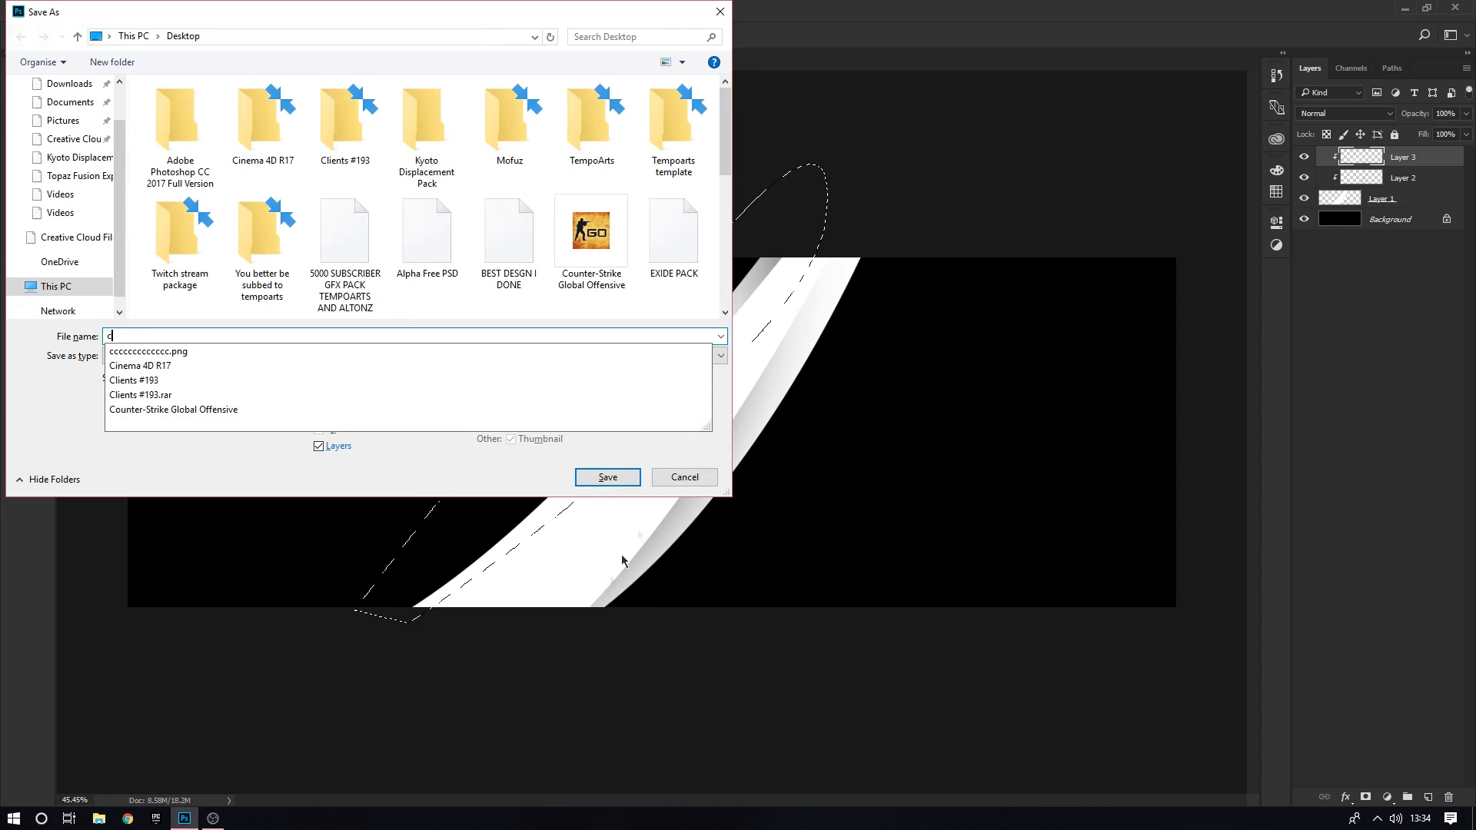
left_click(676, 481)
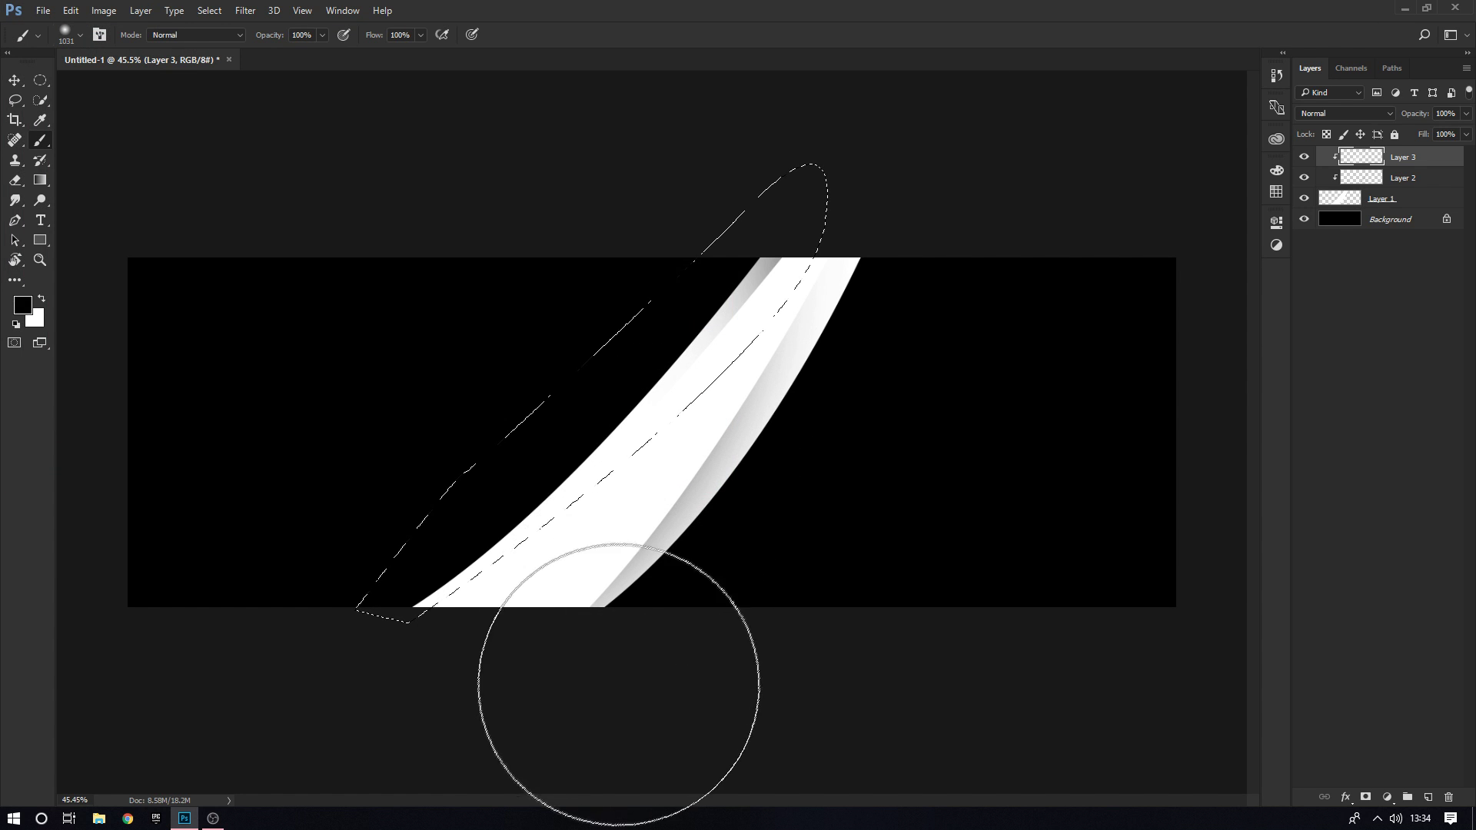
Deselect, fit the banner in view, and trace a first closed Pen outline along the ribbon
key("ctrl+d")
key("v")
key("ctrl+plus")
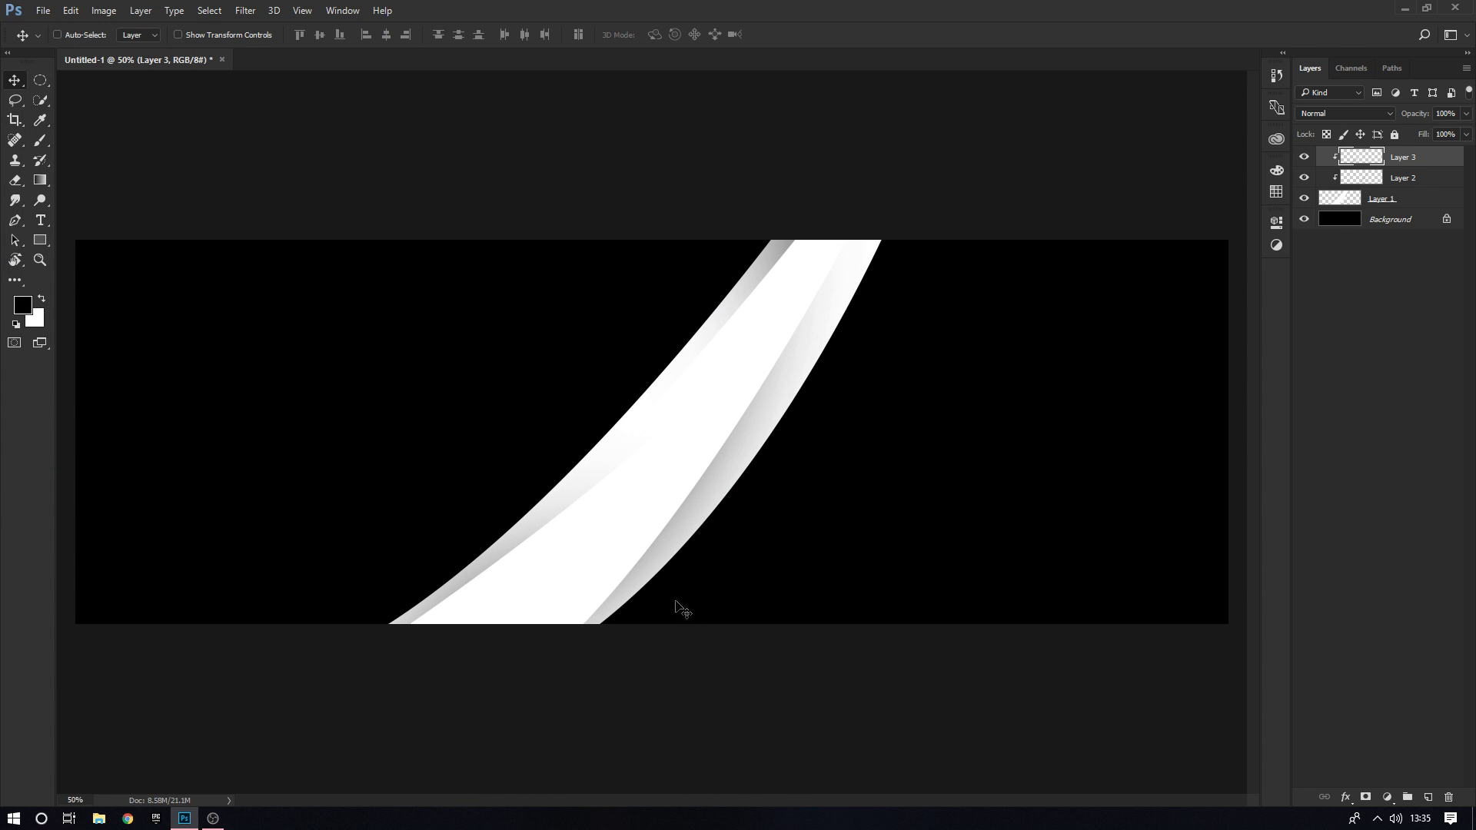
scroll(667, 576, "up", 1)
scroll(668, 573, "down", 2)
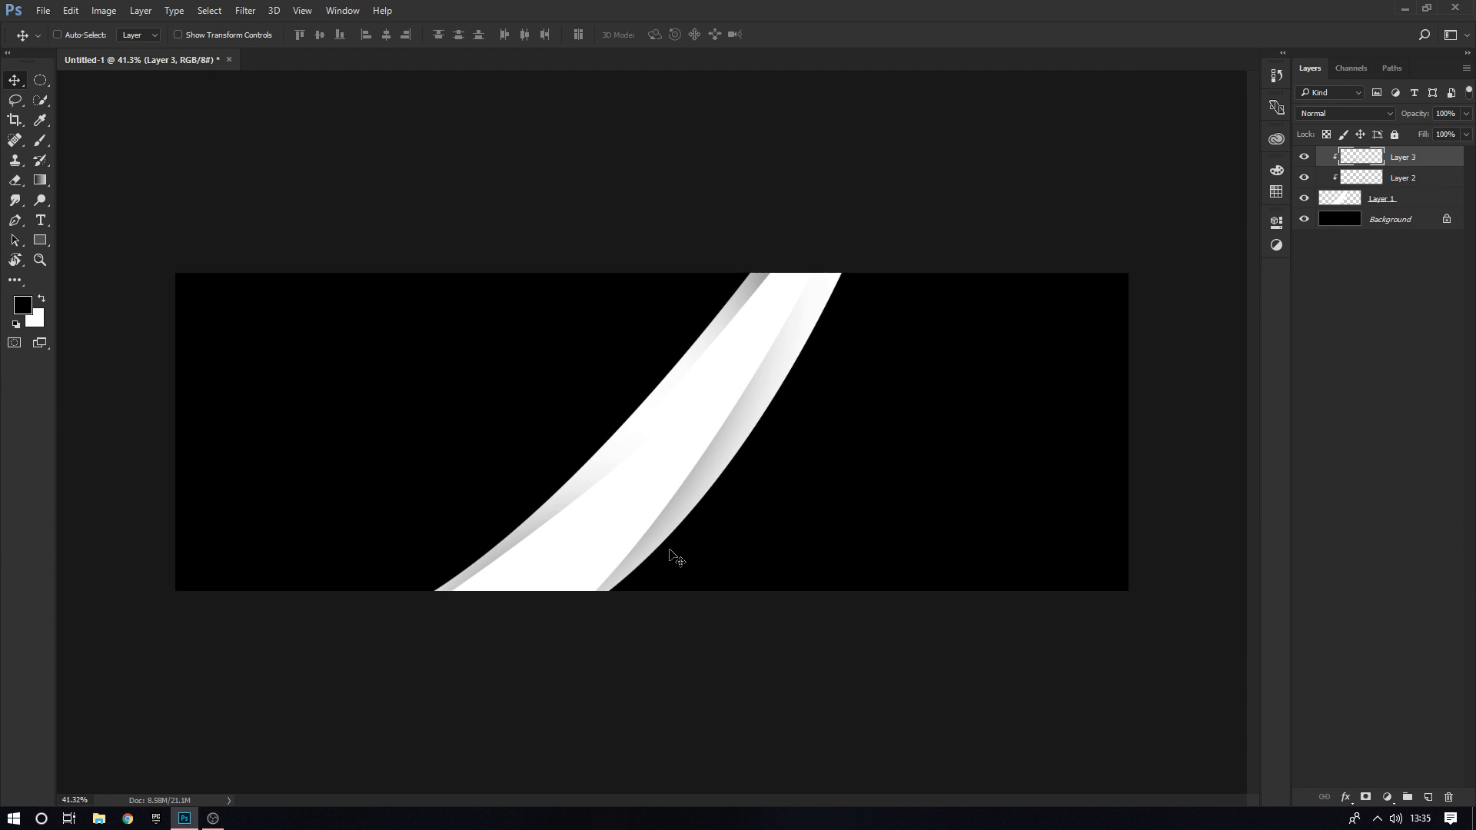
scroll(650, 563, "up", 1)
key("p")
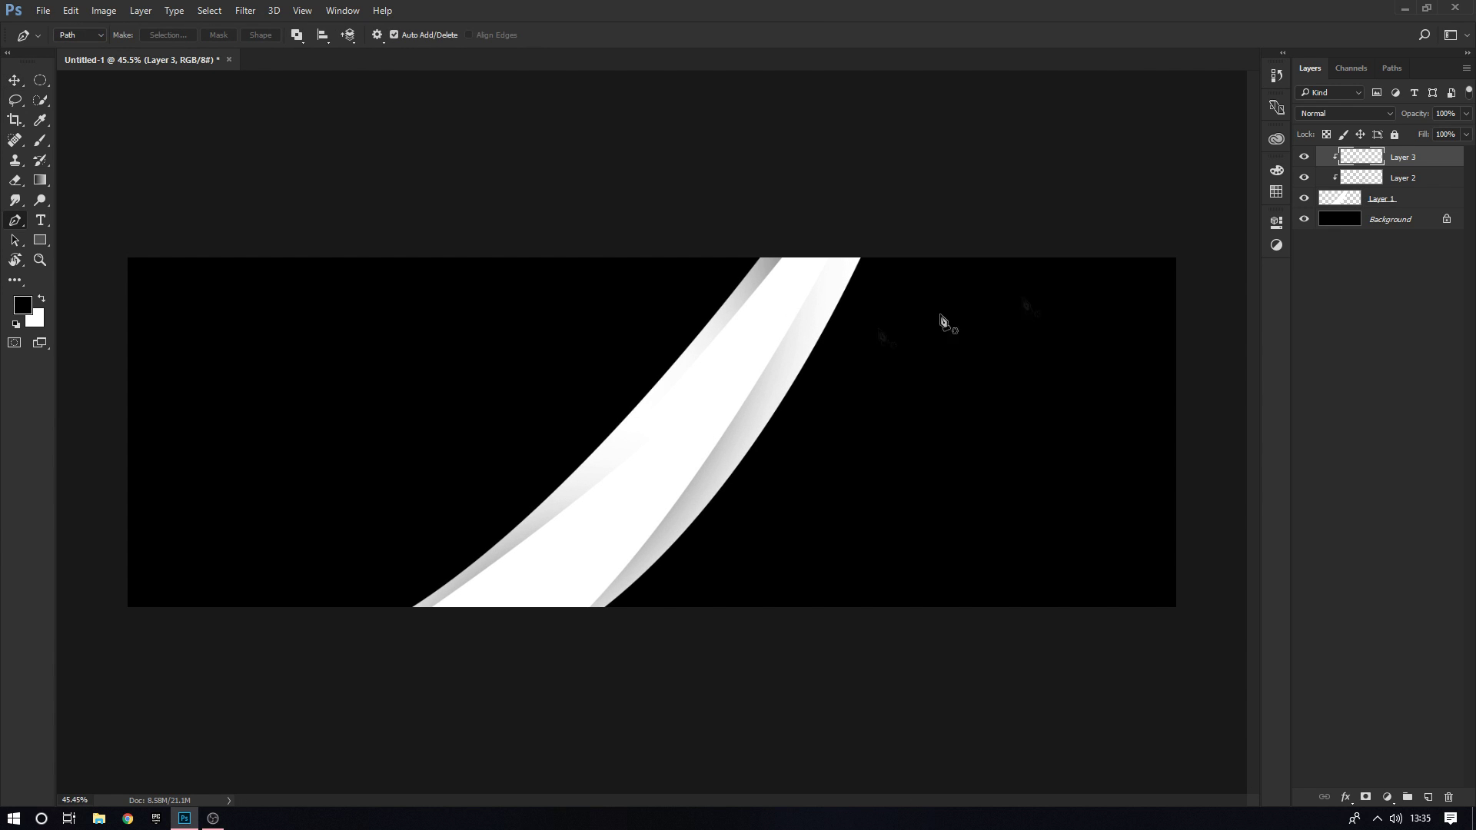
left_click(806, 254)
left_click_drag(461, 647, 348, 694)
left_click(619, 673)
left_click(860, 522)
left_click_drag(952, 303, 962, 250)
left_click(958, 214)
left_click(807, 254)
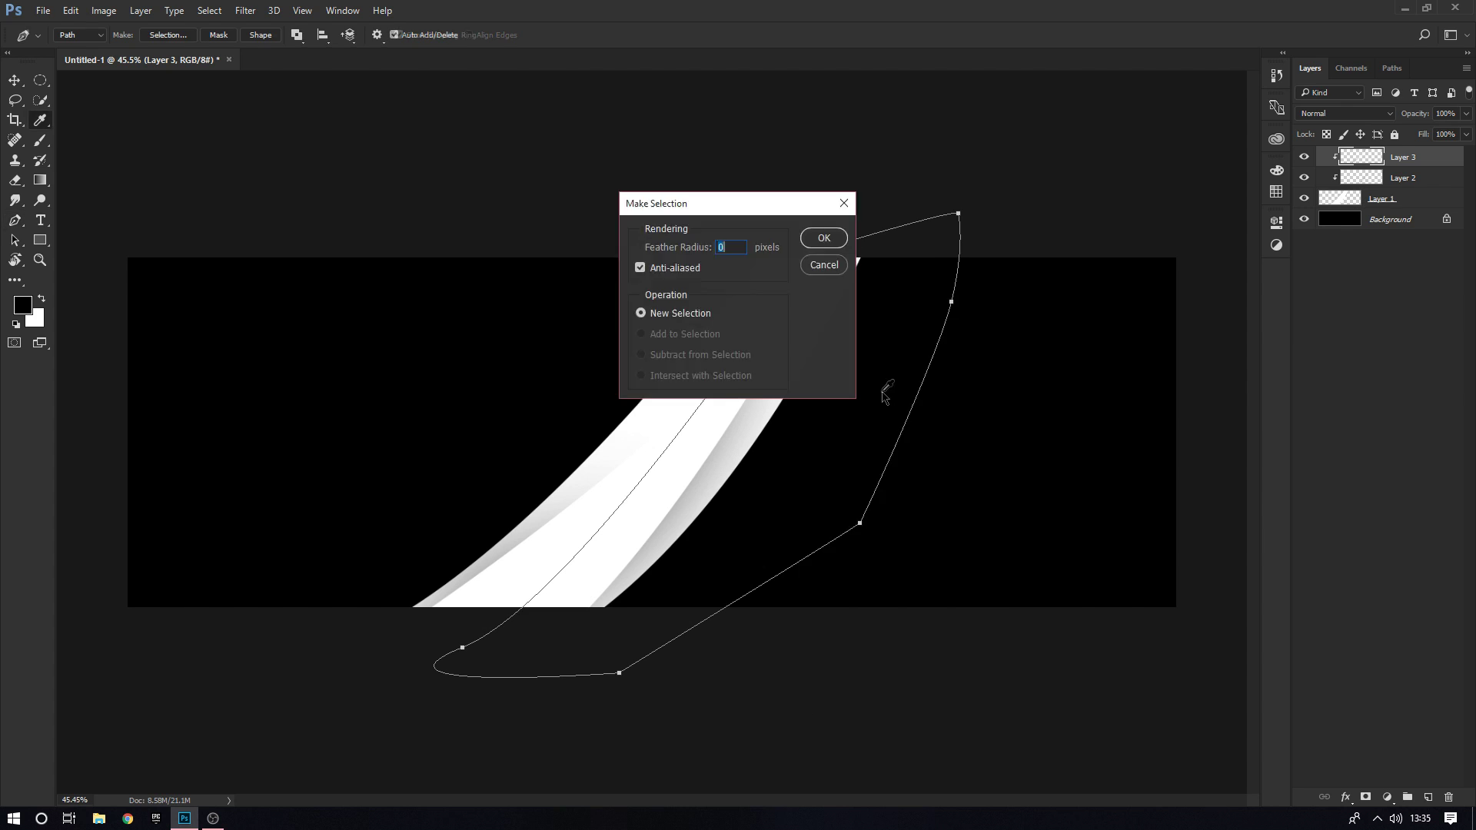
Redraw the closed outline from the ribbon's top down below the banner
key("ctrl+d")
key("ctrl+plus")
key("p")
left_click(812, 235)
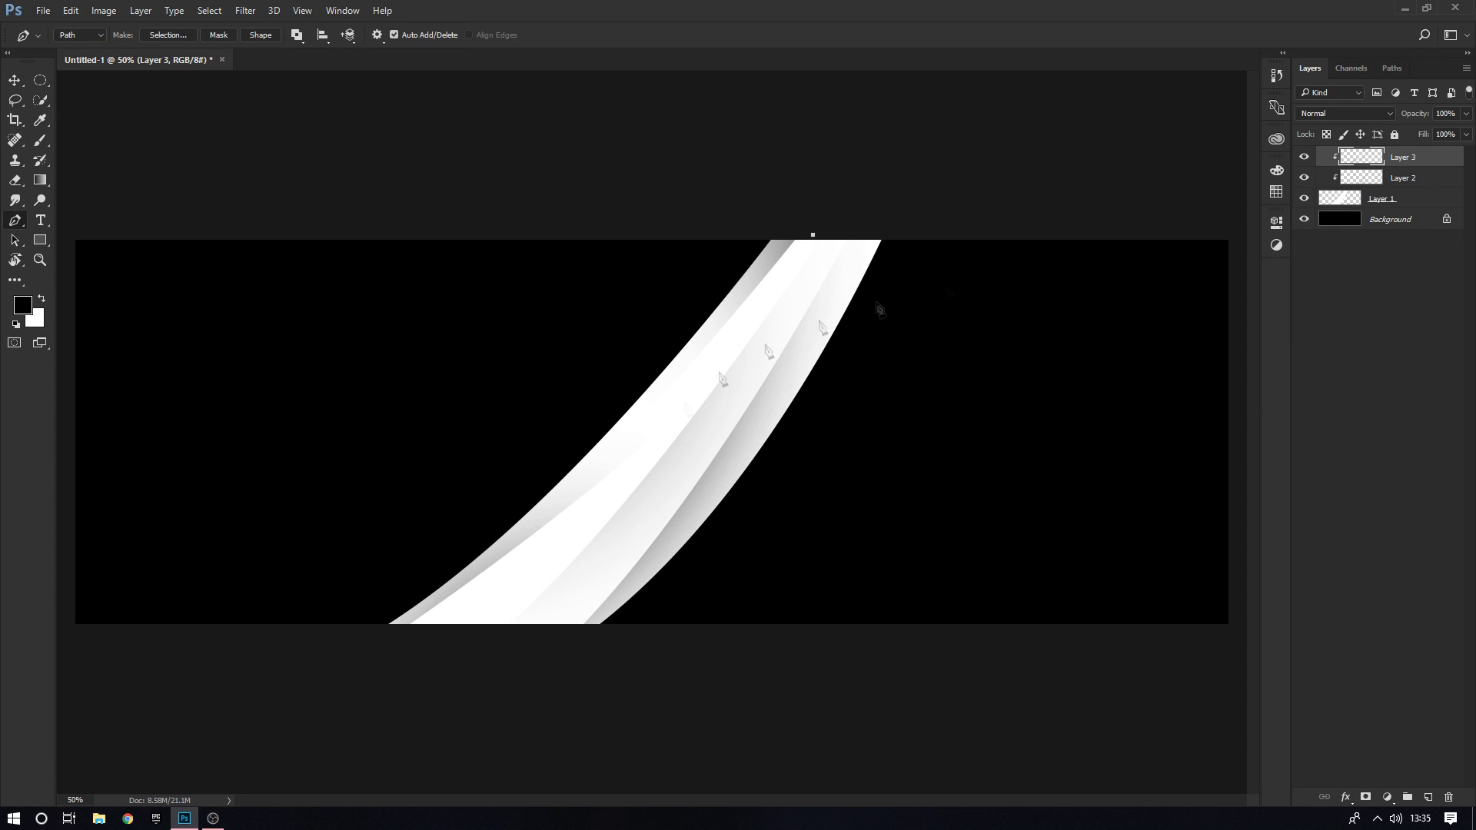
left_click_drag(361, 661, 236, 641)
left_click(735, 678)
left_click_drag(963, 246, 954, 232)
left_click(940, 209)
left_click(812, 235)
Convert the outline to a selection and paint a soft grey streak down the band
right_click(861, 279)
left_click(913, 343)
key("Return")
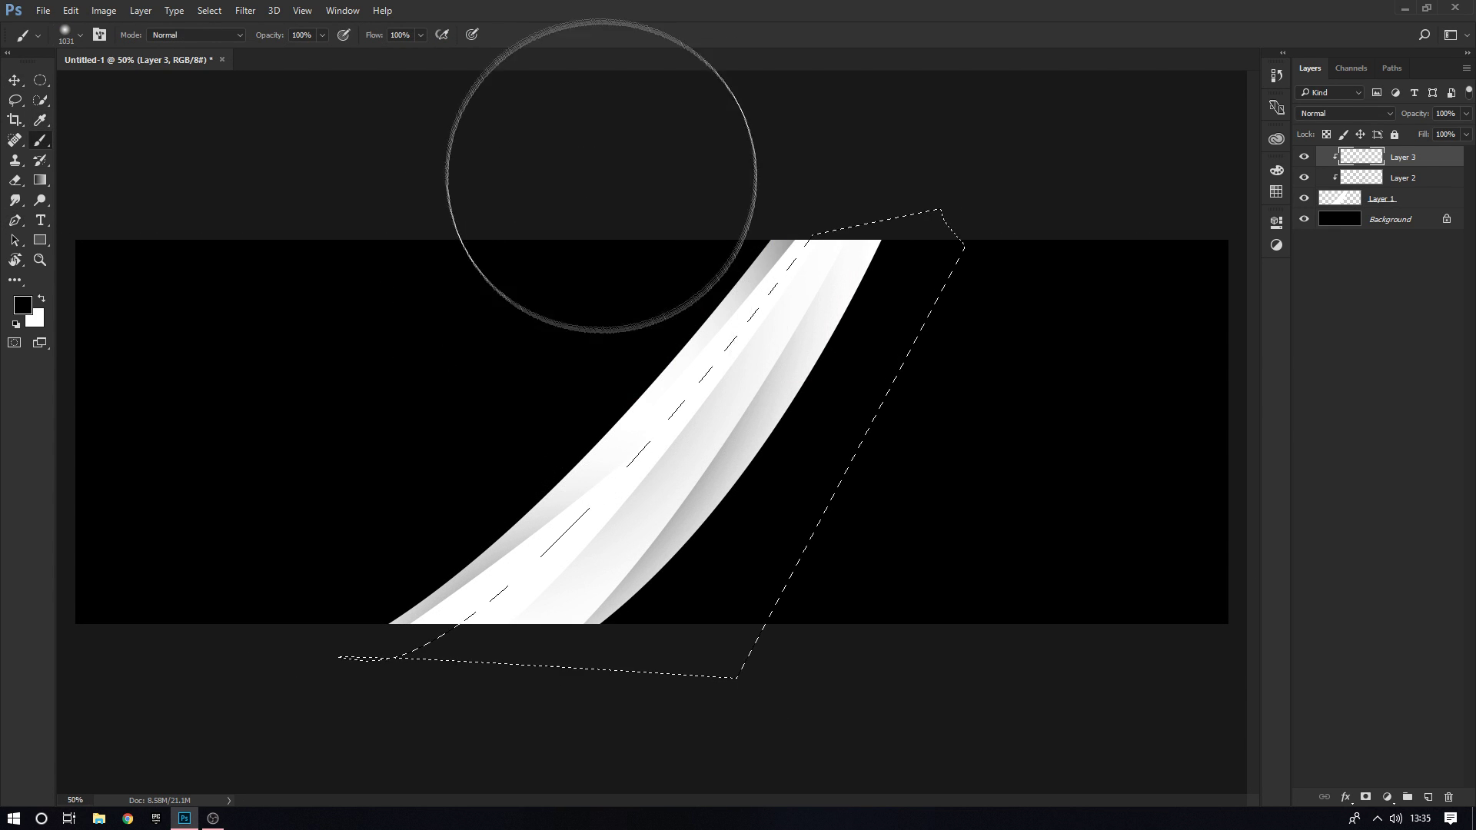
key("ctrl+d")
scroll(428, 282, "up", 2)
key("v")
left_click_drag(773, 382, 754, 383)
Warp the Layer 3 shading to follow the ribbon's curve and commit it
key("ctrl+t")
left_click_drag(306, 465, 290, 466)
left_click(633, 36)
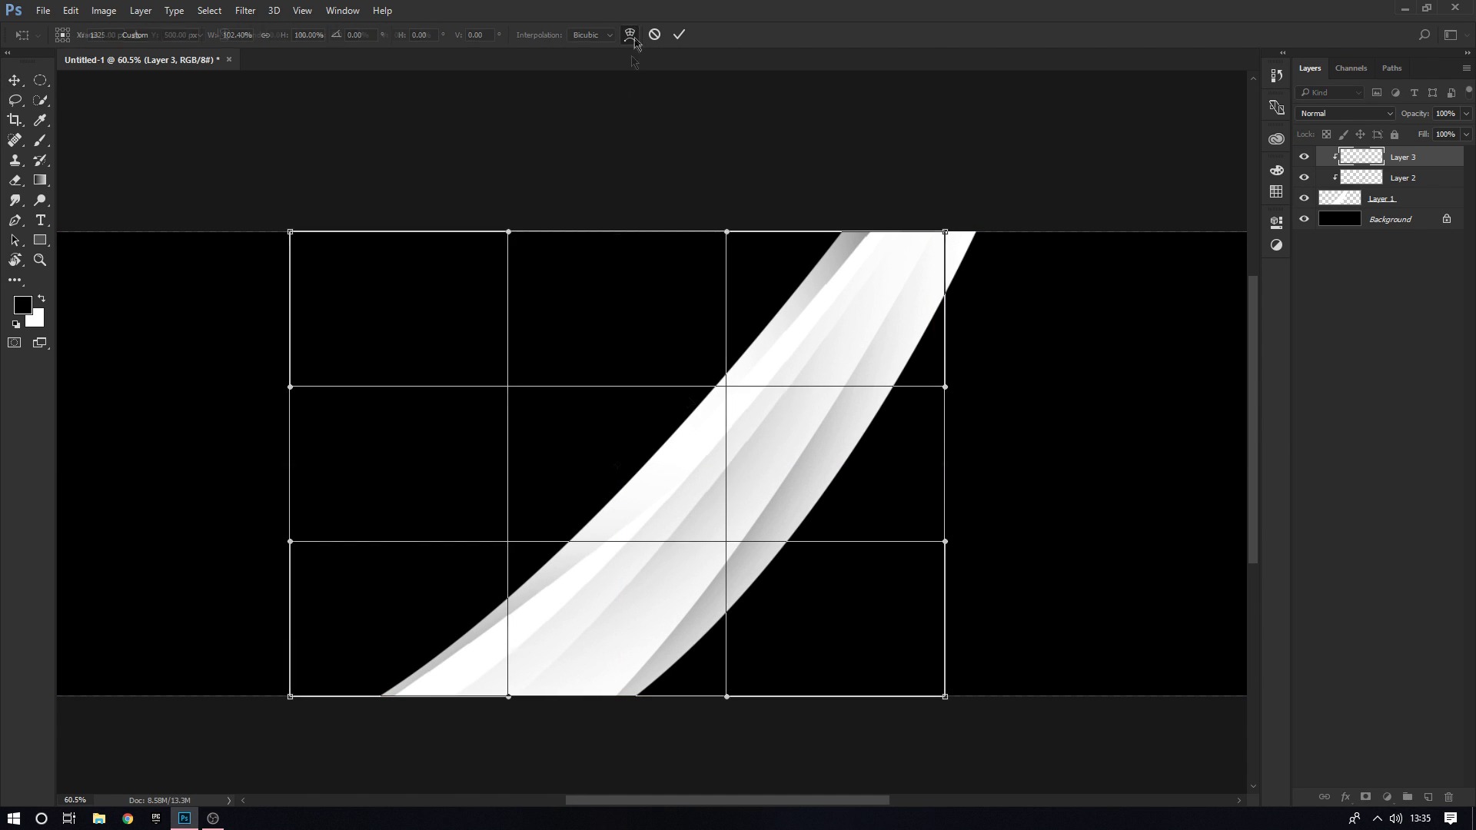
key("Return")
scroll(666, 468, "down", 2)
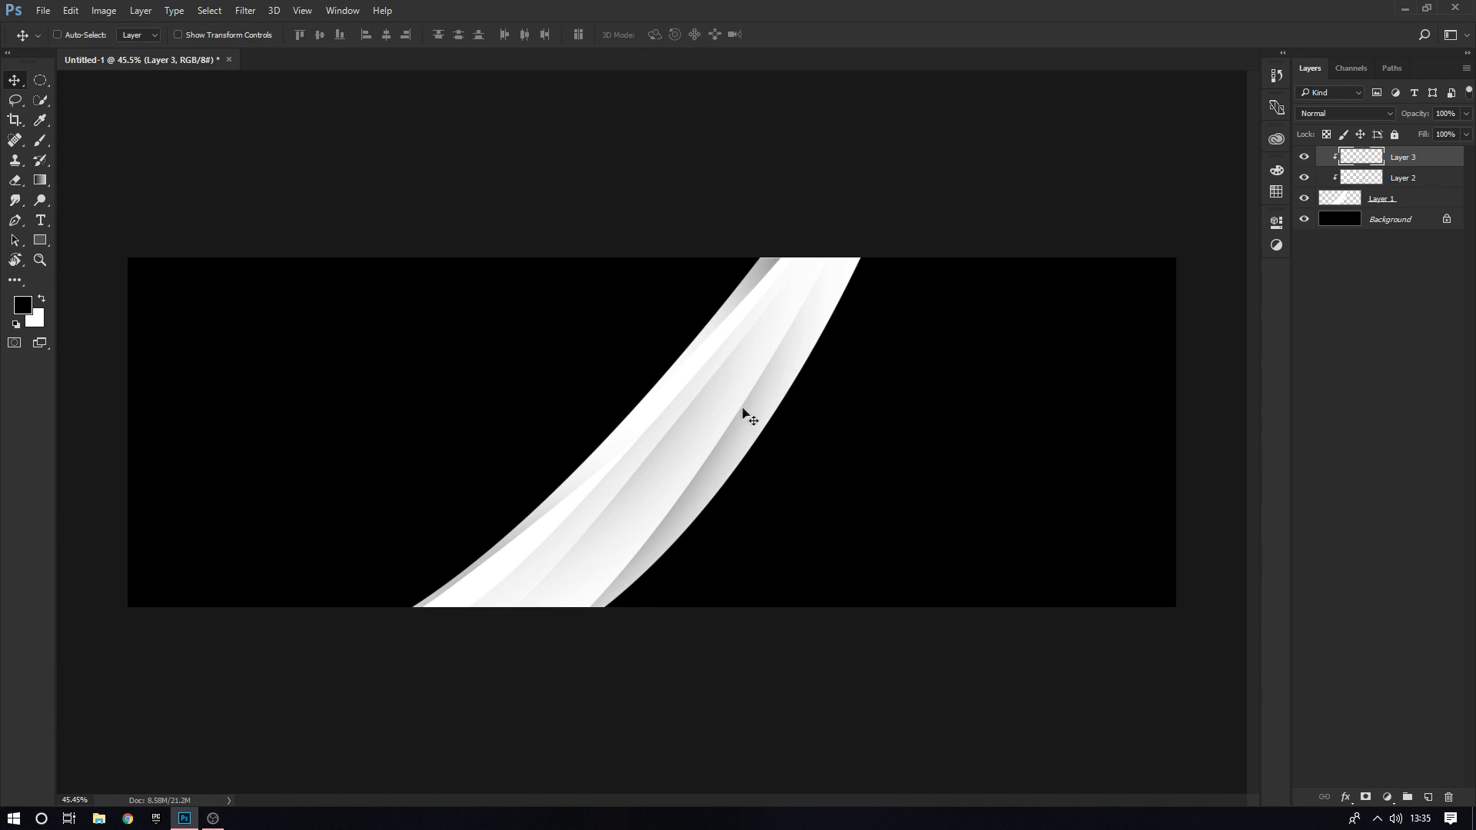
Group Layers 1–3 into Group 1 and toggle its visibility to check it
scroll(745, 415, "down", 1)
left_click(1407, 199, "shift")
key("ctrl+g")
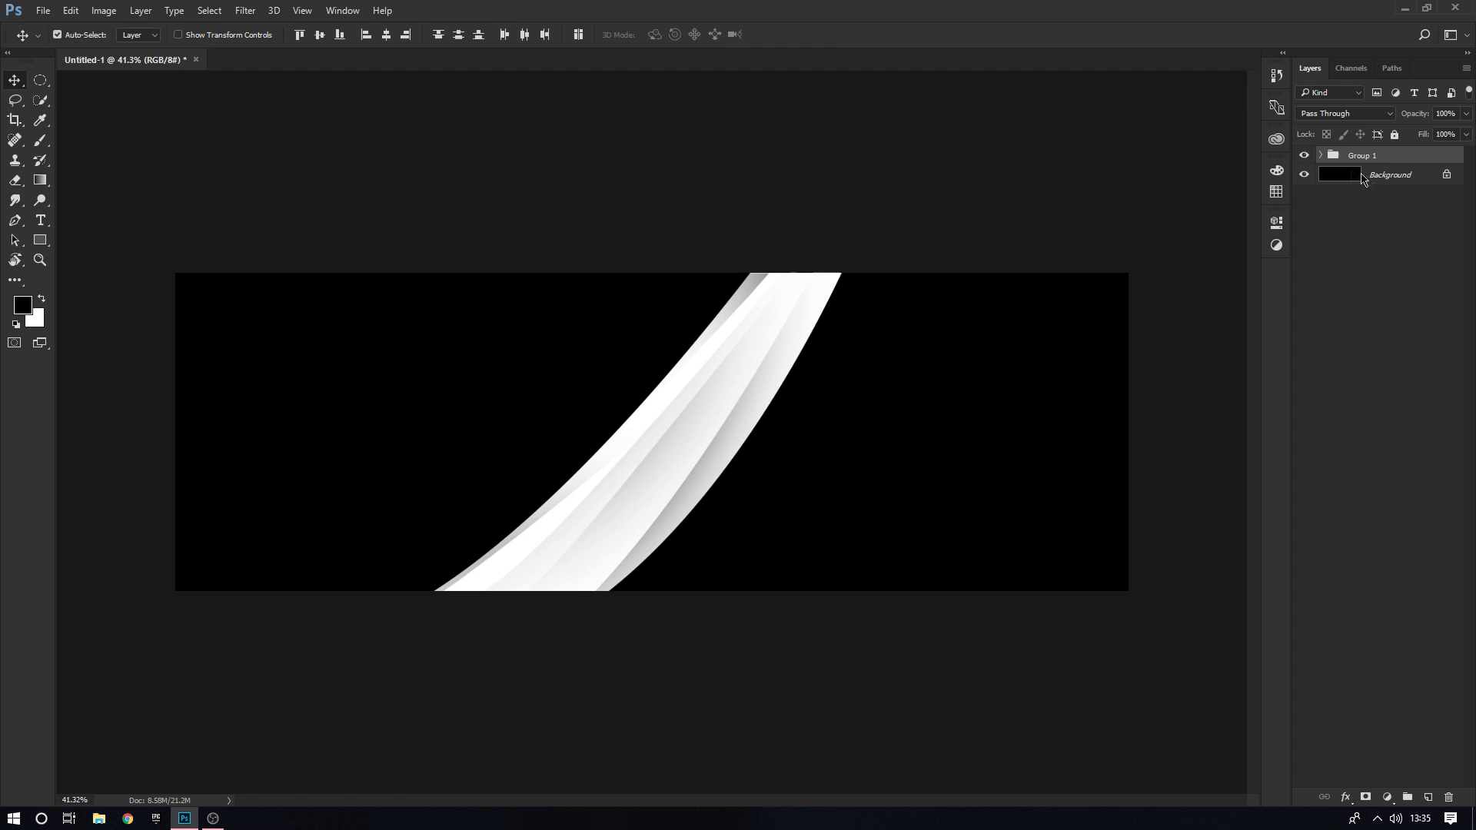
left_click(1305, 157)
left_click(1305, 156)
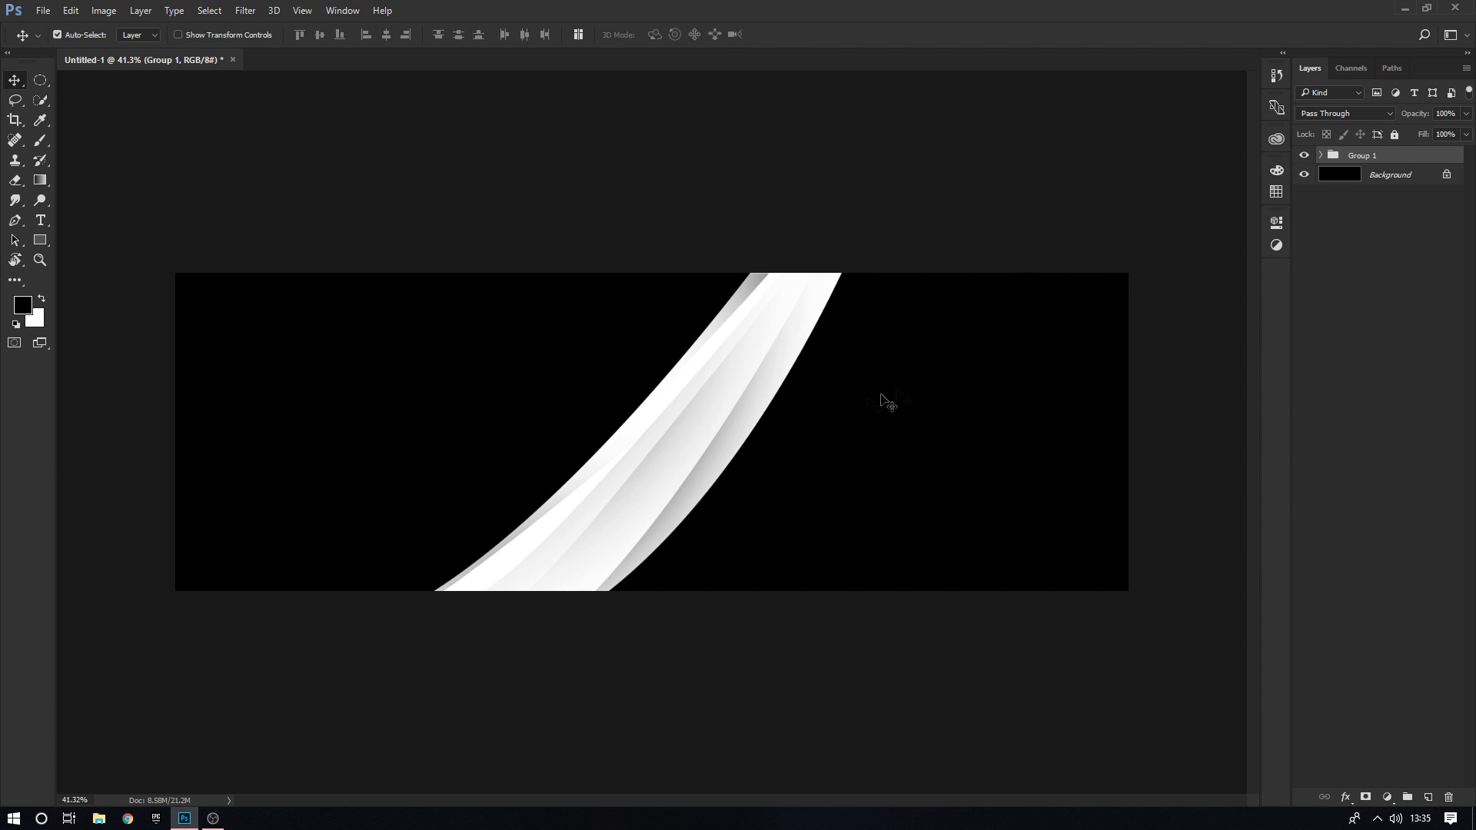
scroll(828, 399, "up", 1)
Add Layer 4 and draw a curved Pen outline in the banner's top-left corner
key("p")
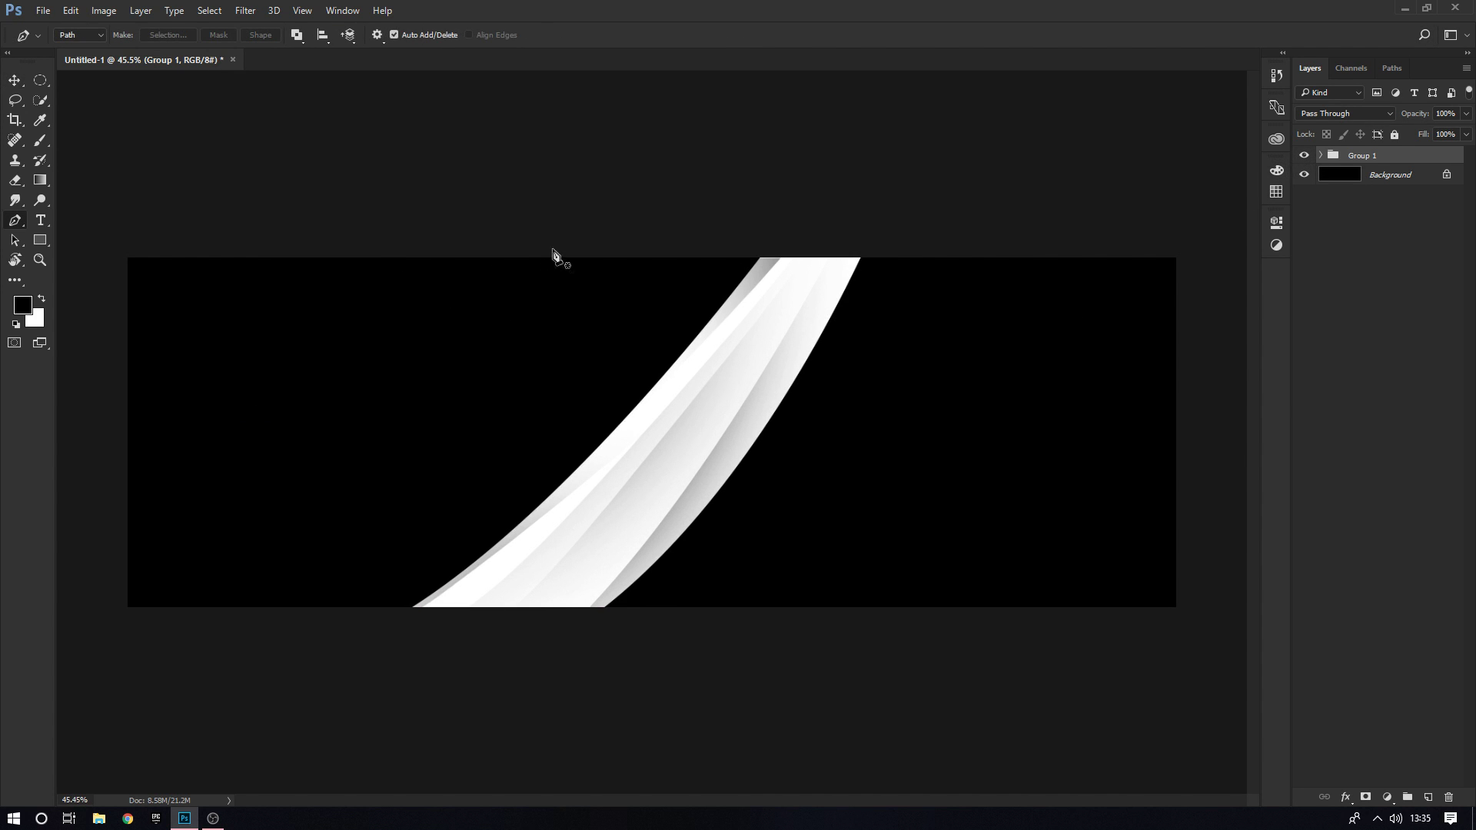
left_click(1426, 797)
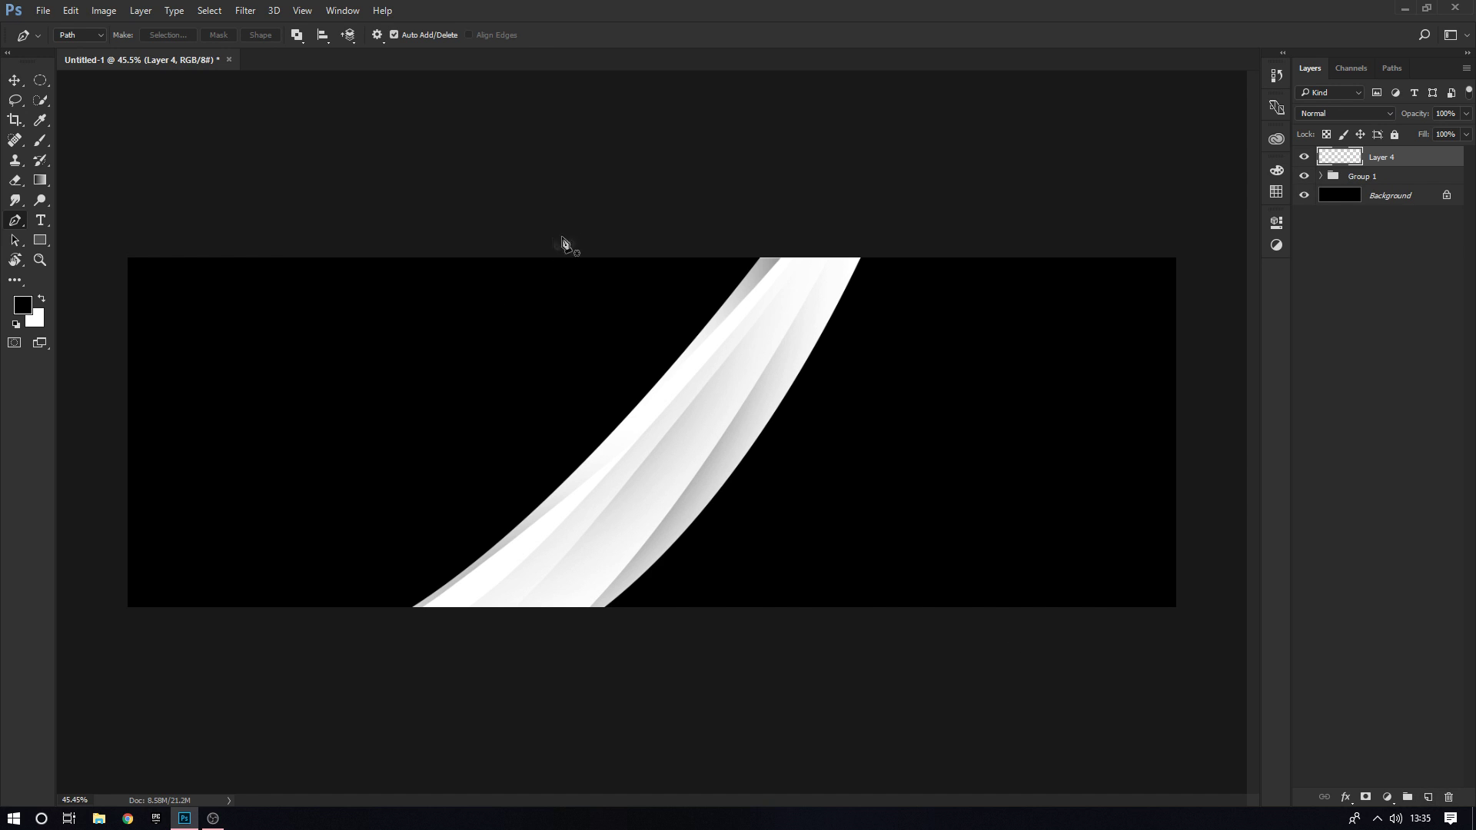
left_click_drag(63, 625, 2, 585)
key("ctrl+z")
scroll(267, 425, "down", 5)
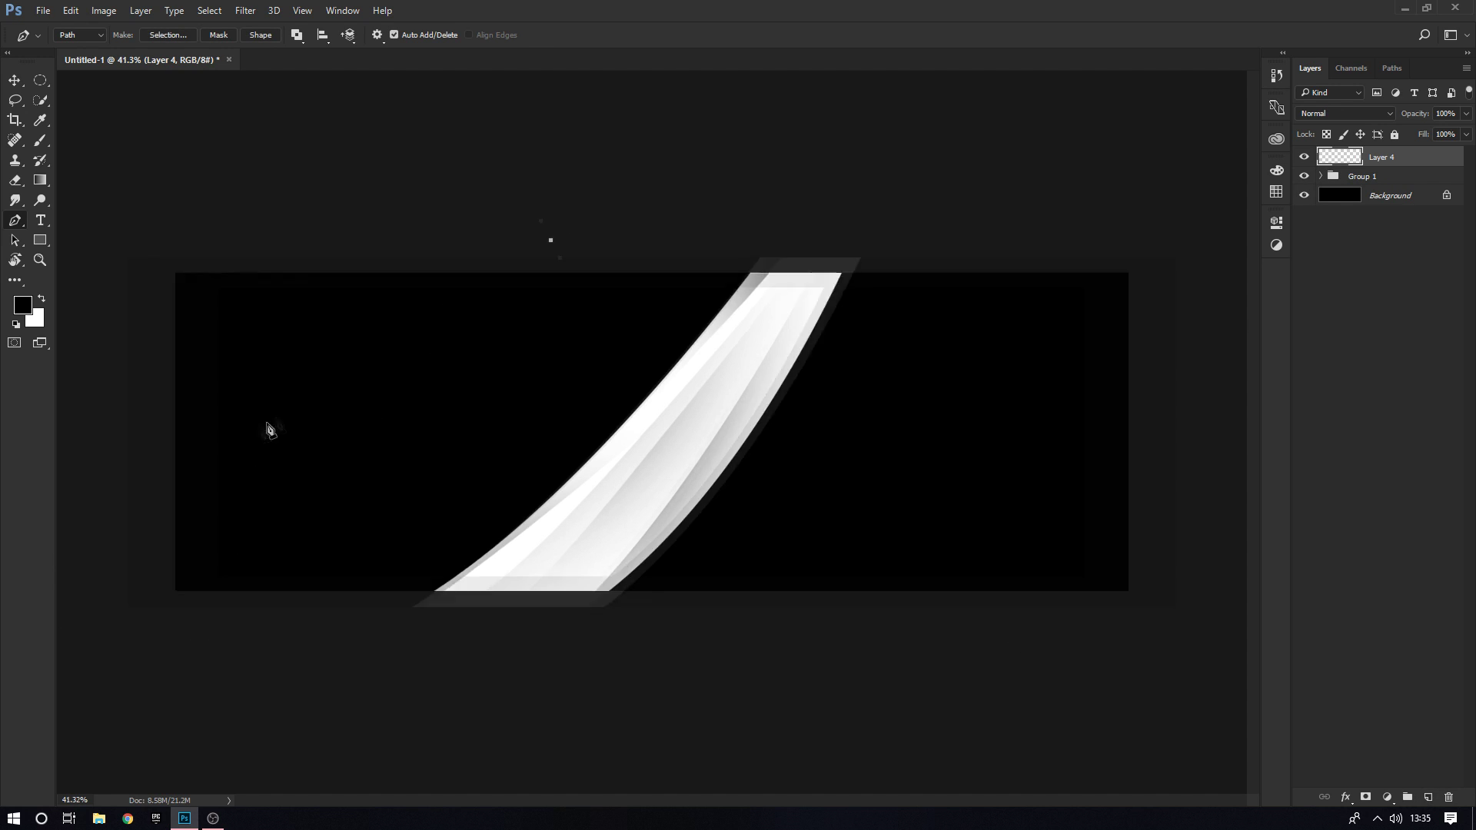
left_click_drag(207, 449, 455, 552)
key("ctrl+plus")
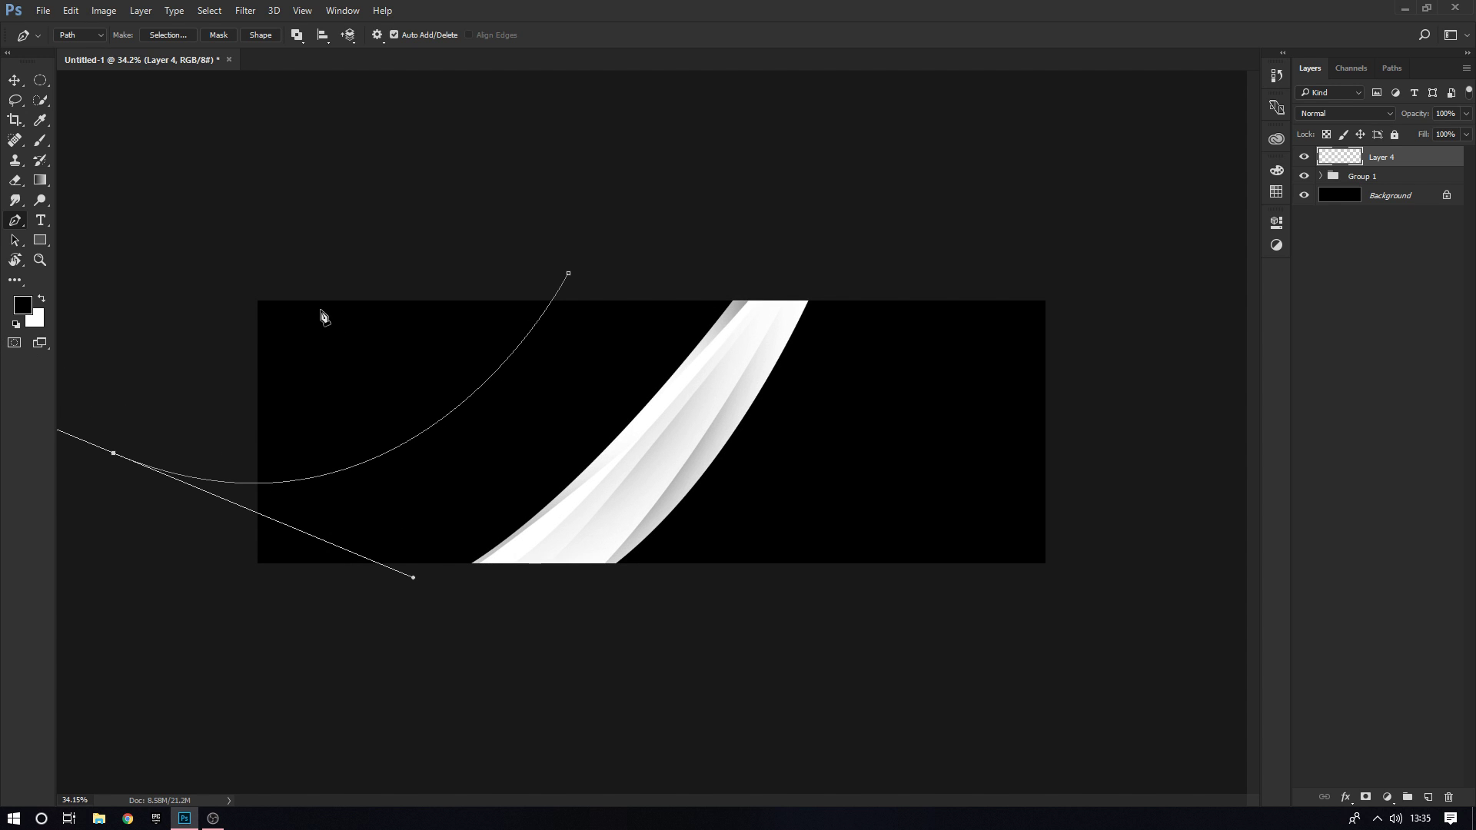
left_click_drag(245, 237, 619, 266)
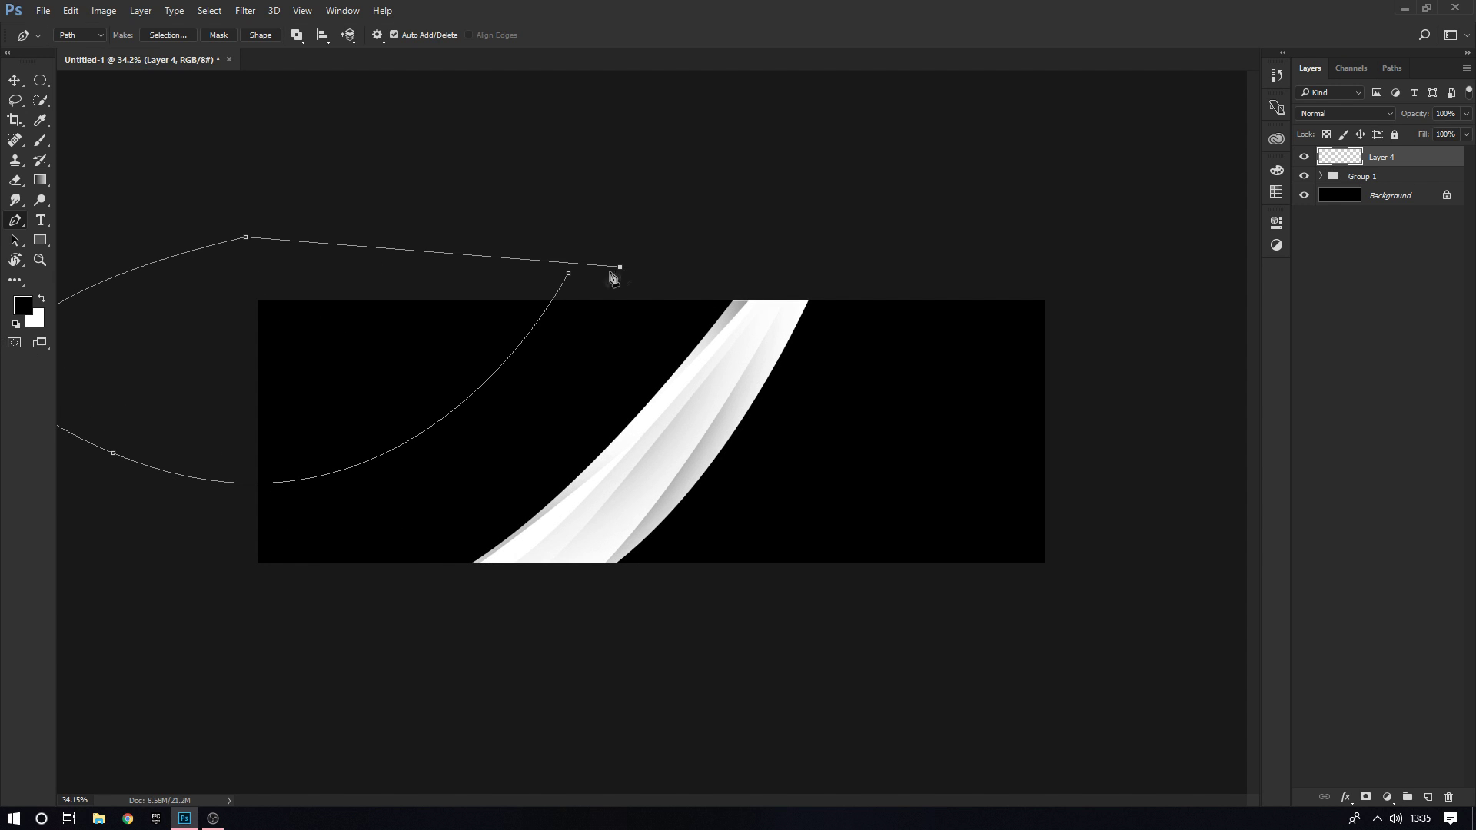
Turn the outline into a selection, paint it white, and deselect
right_click(427, 345)
left_click(542, 415)
key("Return")
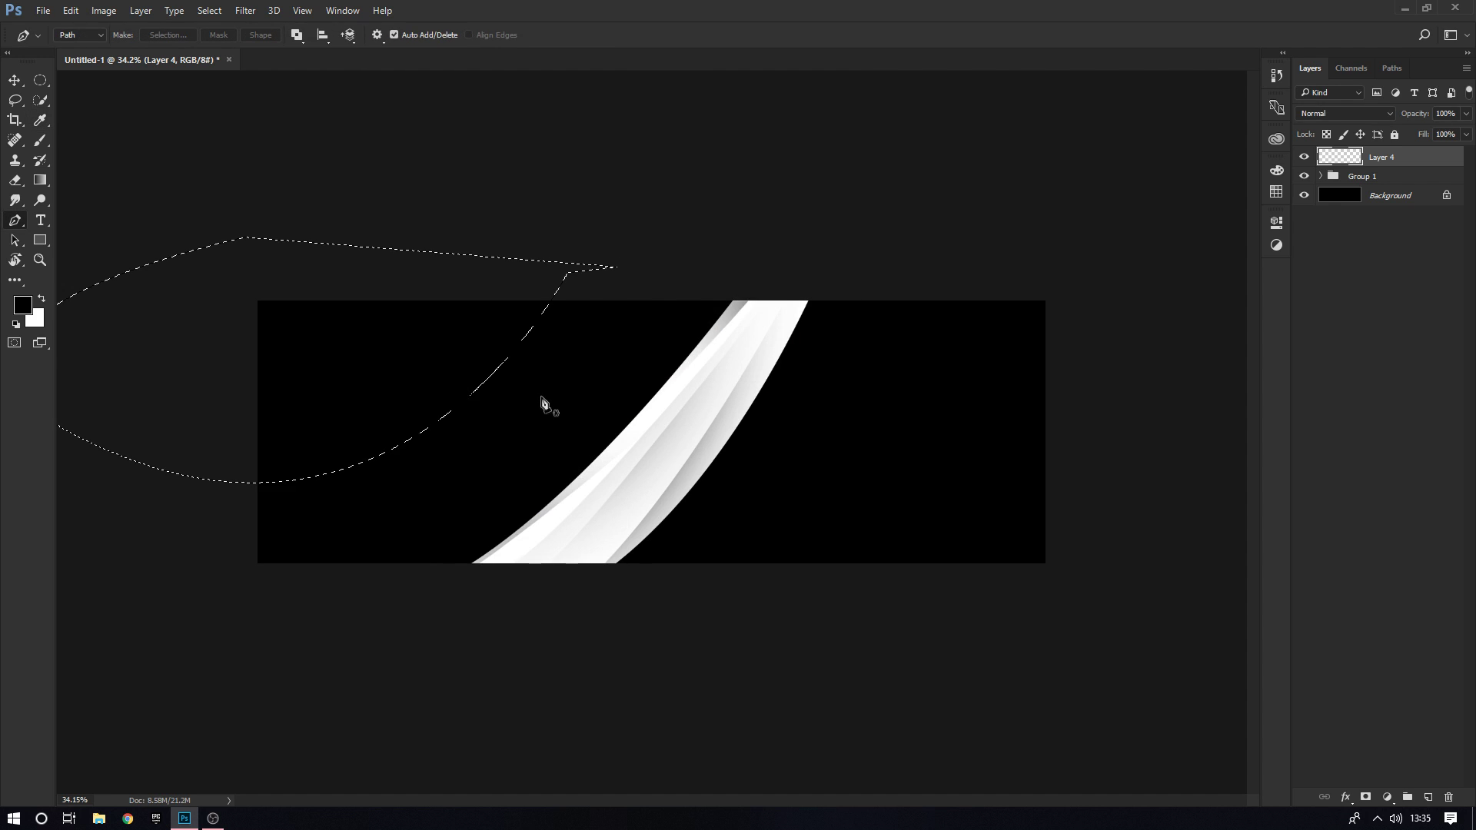
key("v")
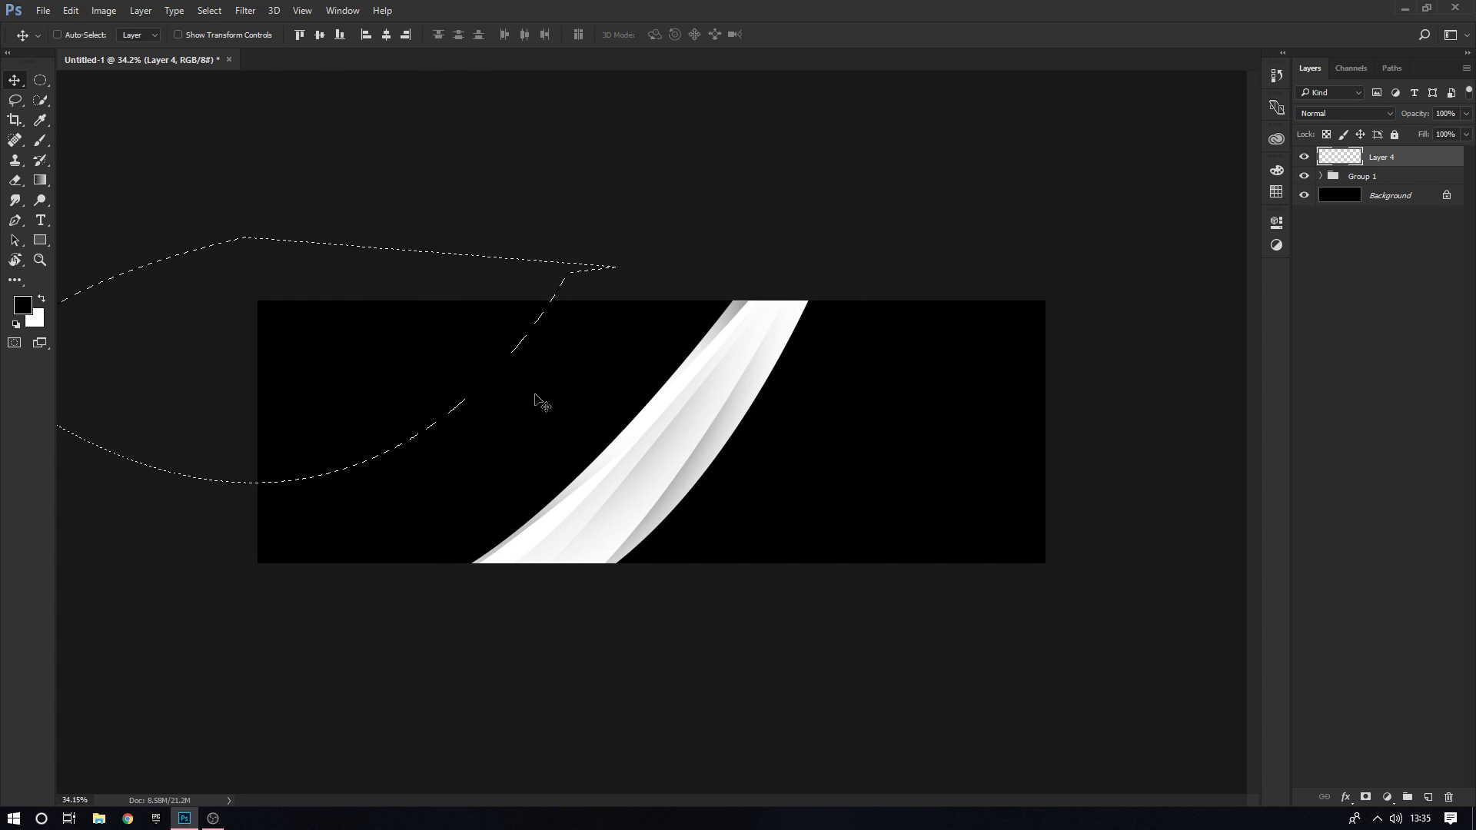
key("b")
key("x")
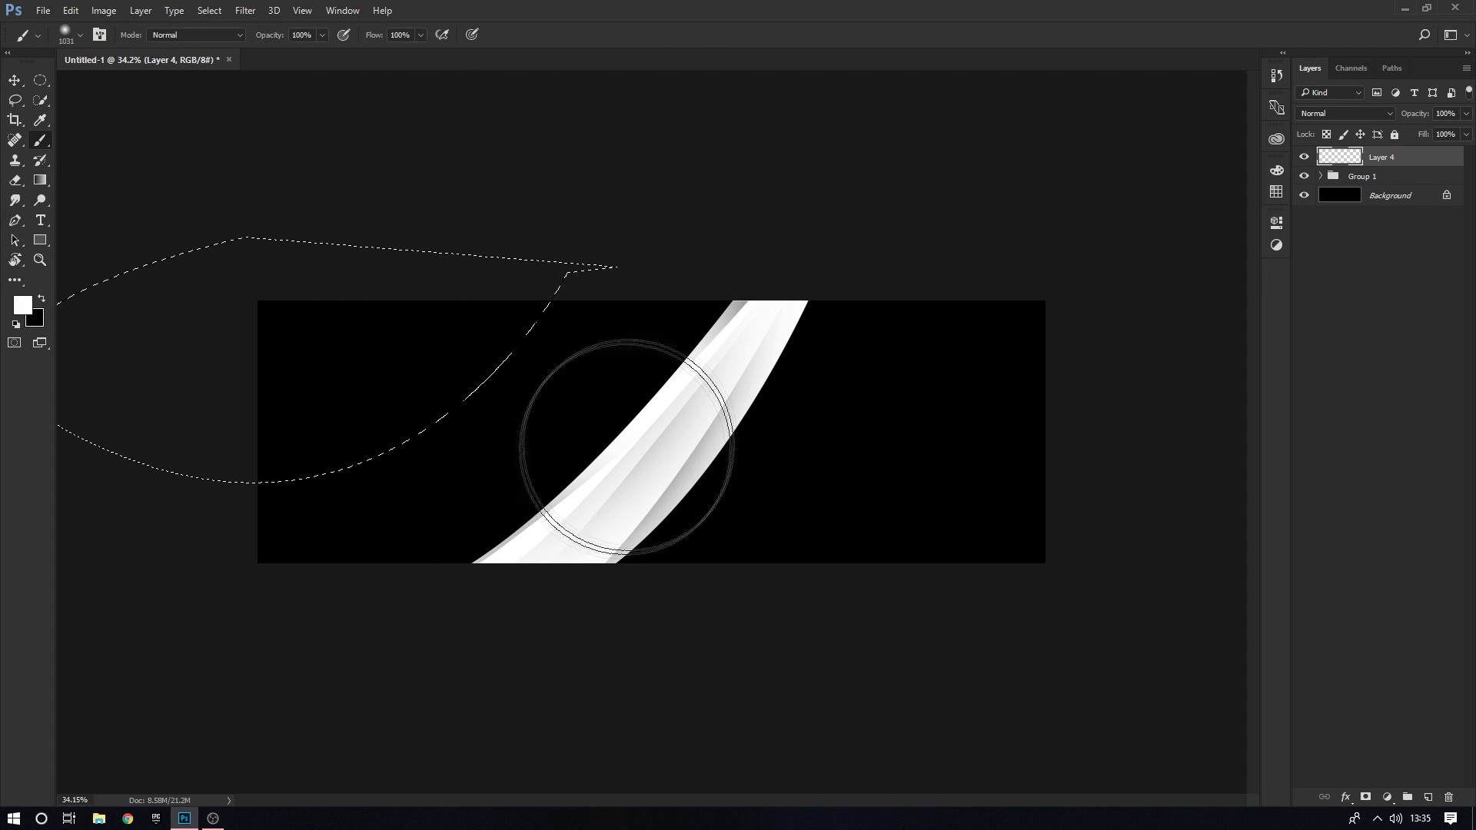
left_click_drag(610, 385, 330, 412)
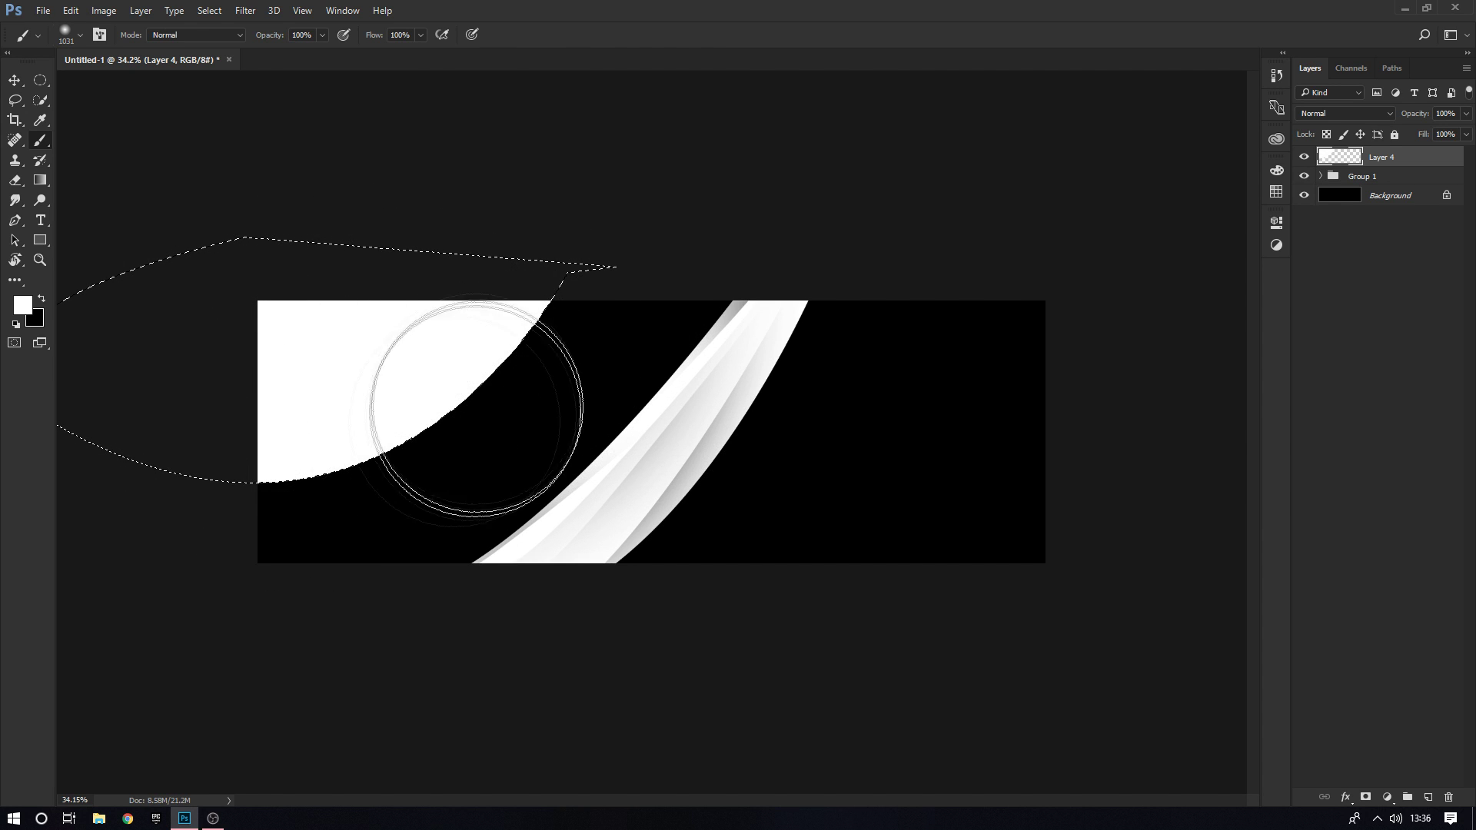
key("v")
key("ctrl+d")
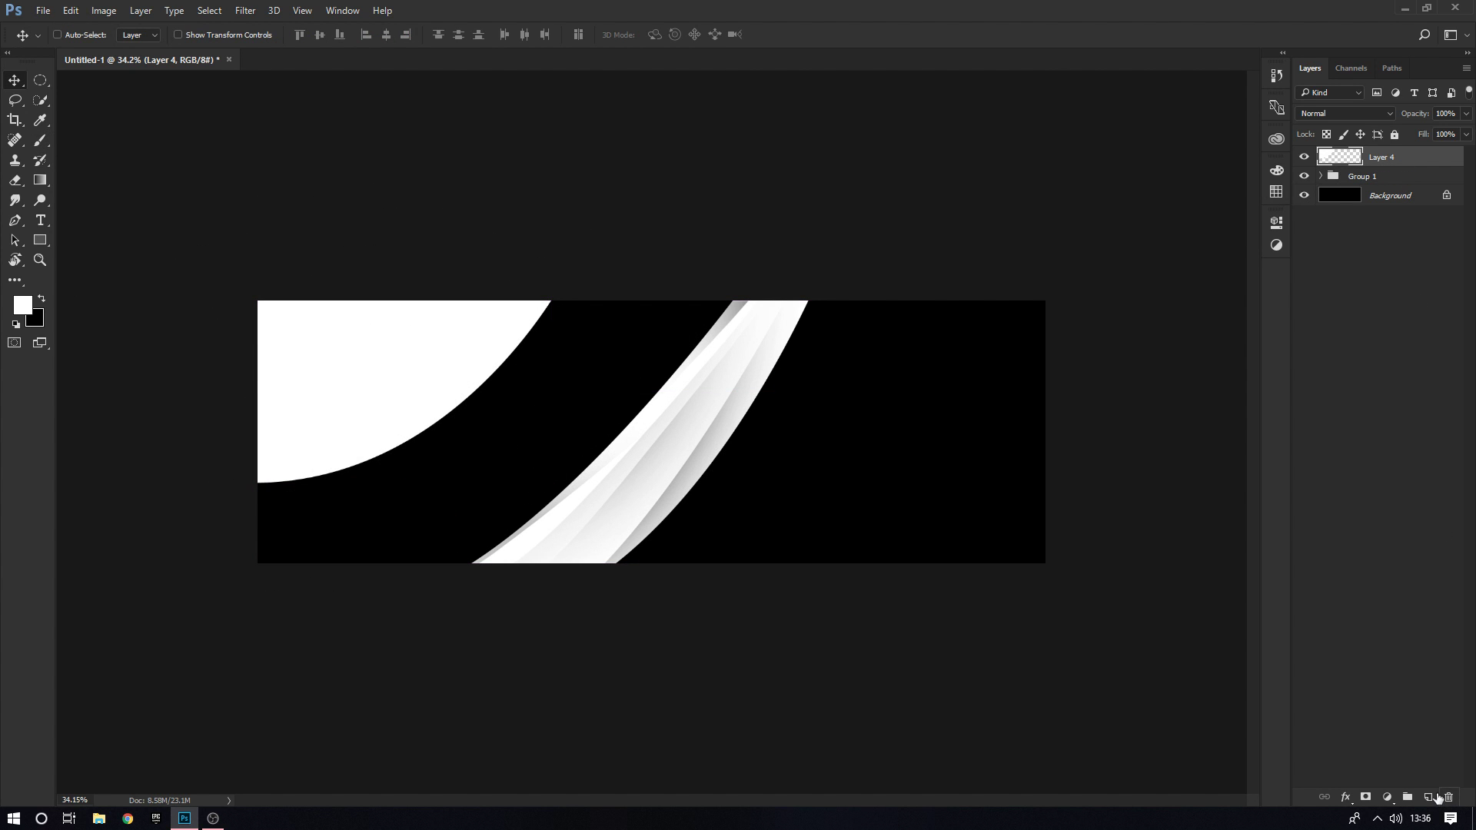
Add a new empty layer clipped to Layer 4
left_click(1428, 797)
left_click(1402, 162, "alt")
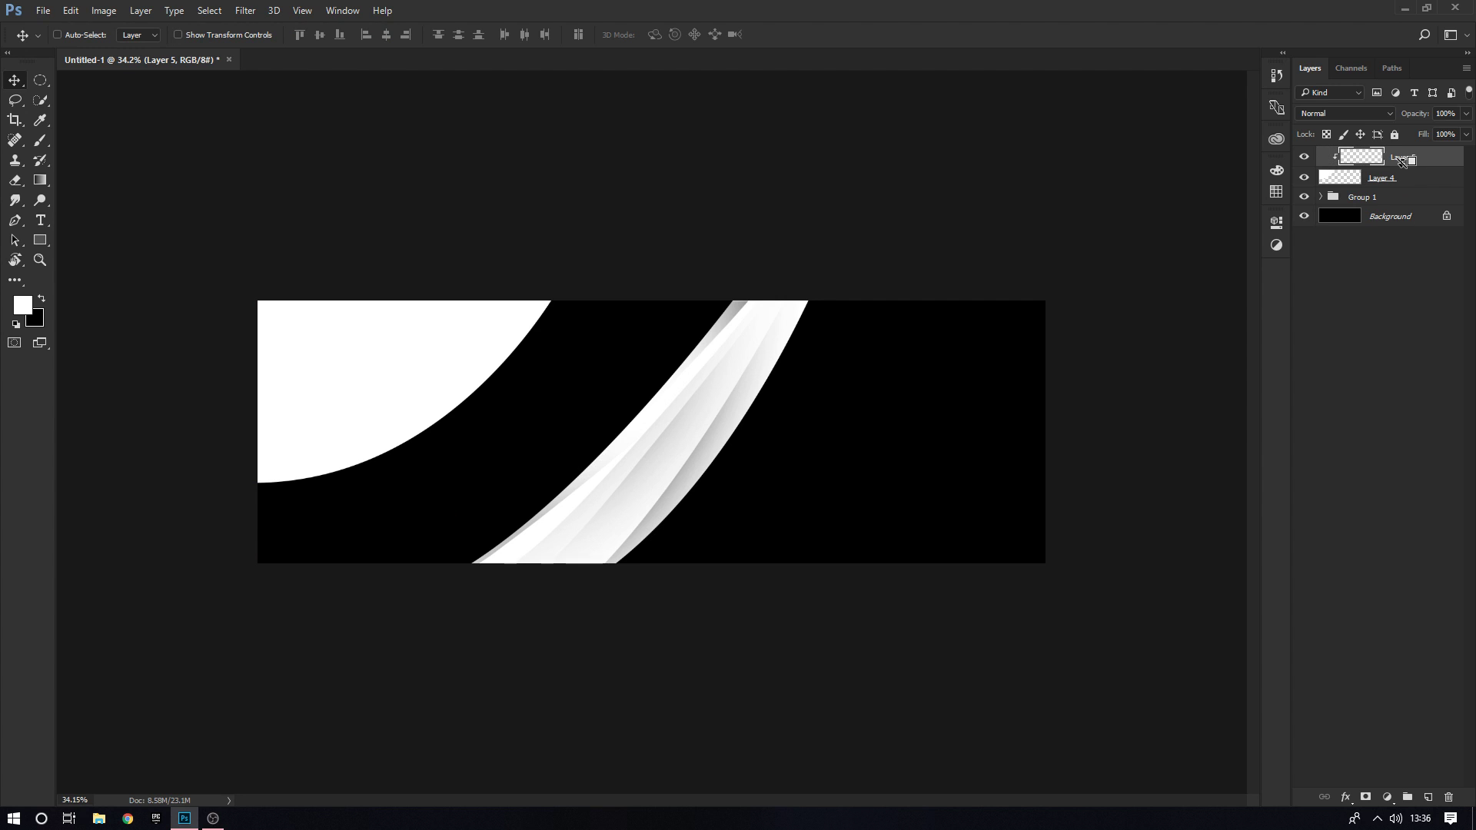
key("b")
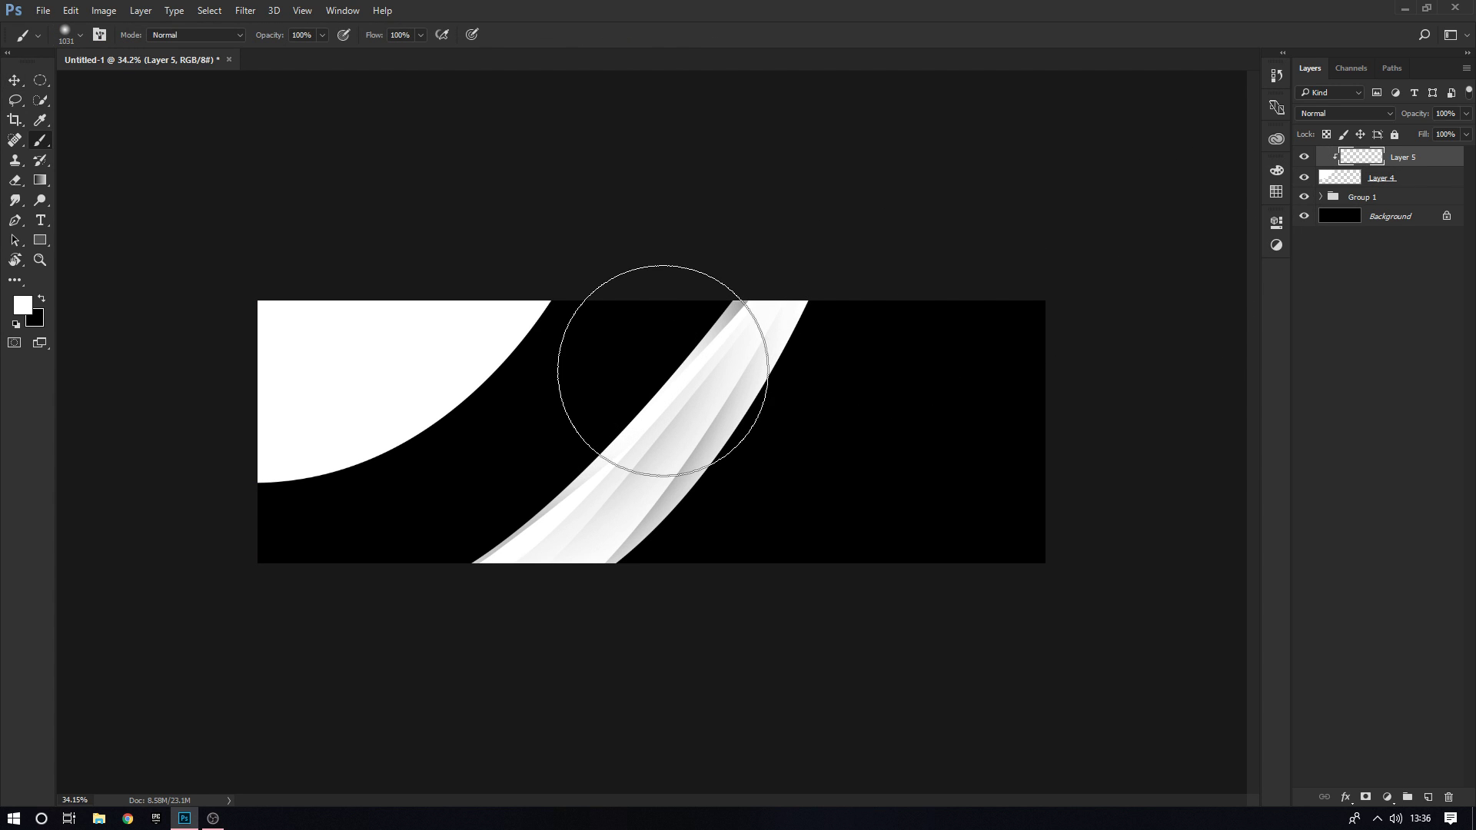
Pen-select the white swoosh's top edge and paint soft black shading inside it
key("p")
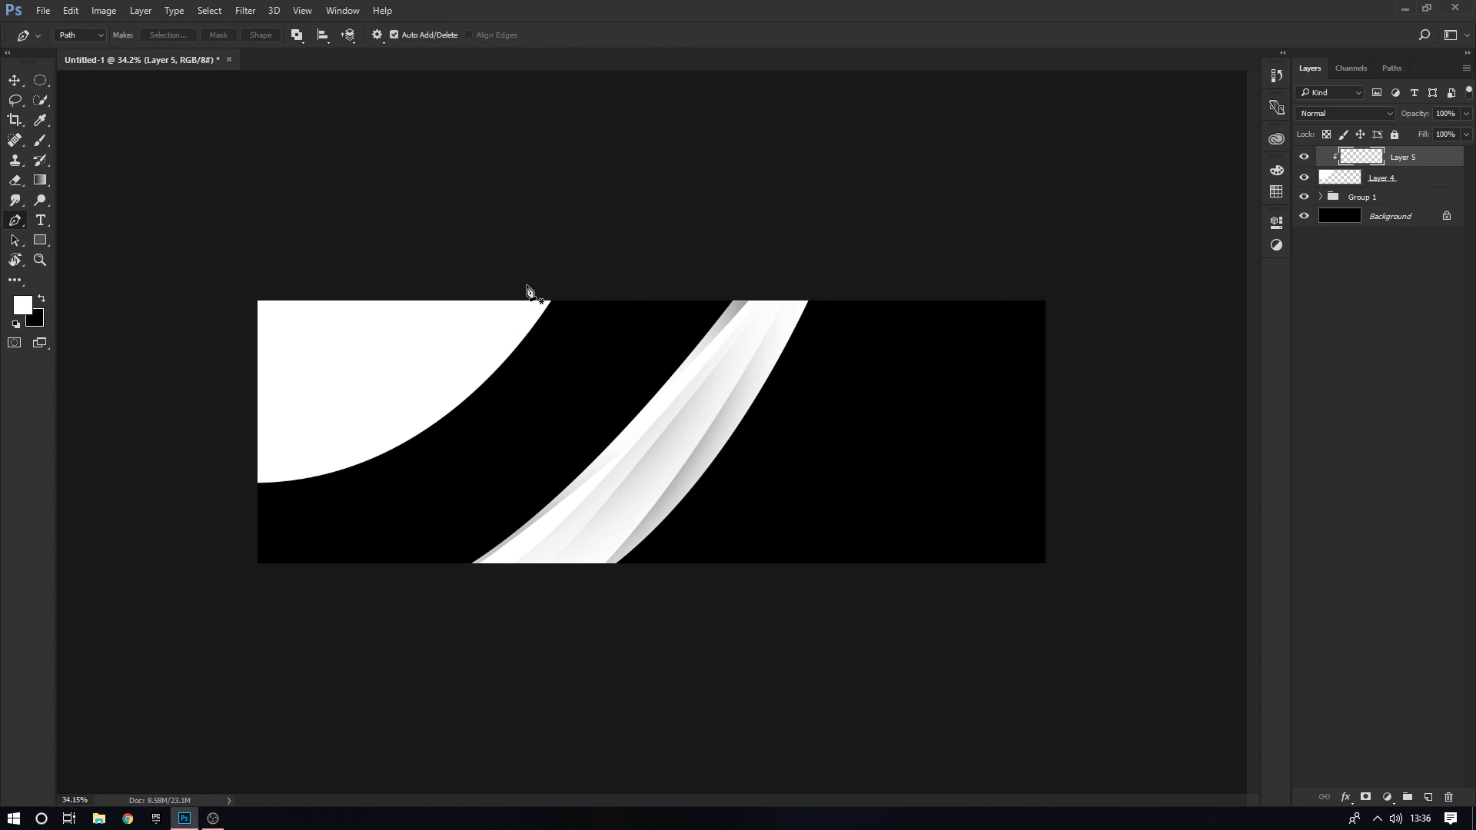
left_click(531, 288)
left_click_drag(169, 446, 23, 380)
left_click(244, 247)
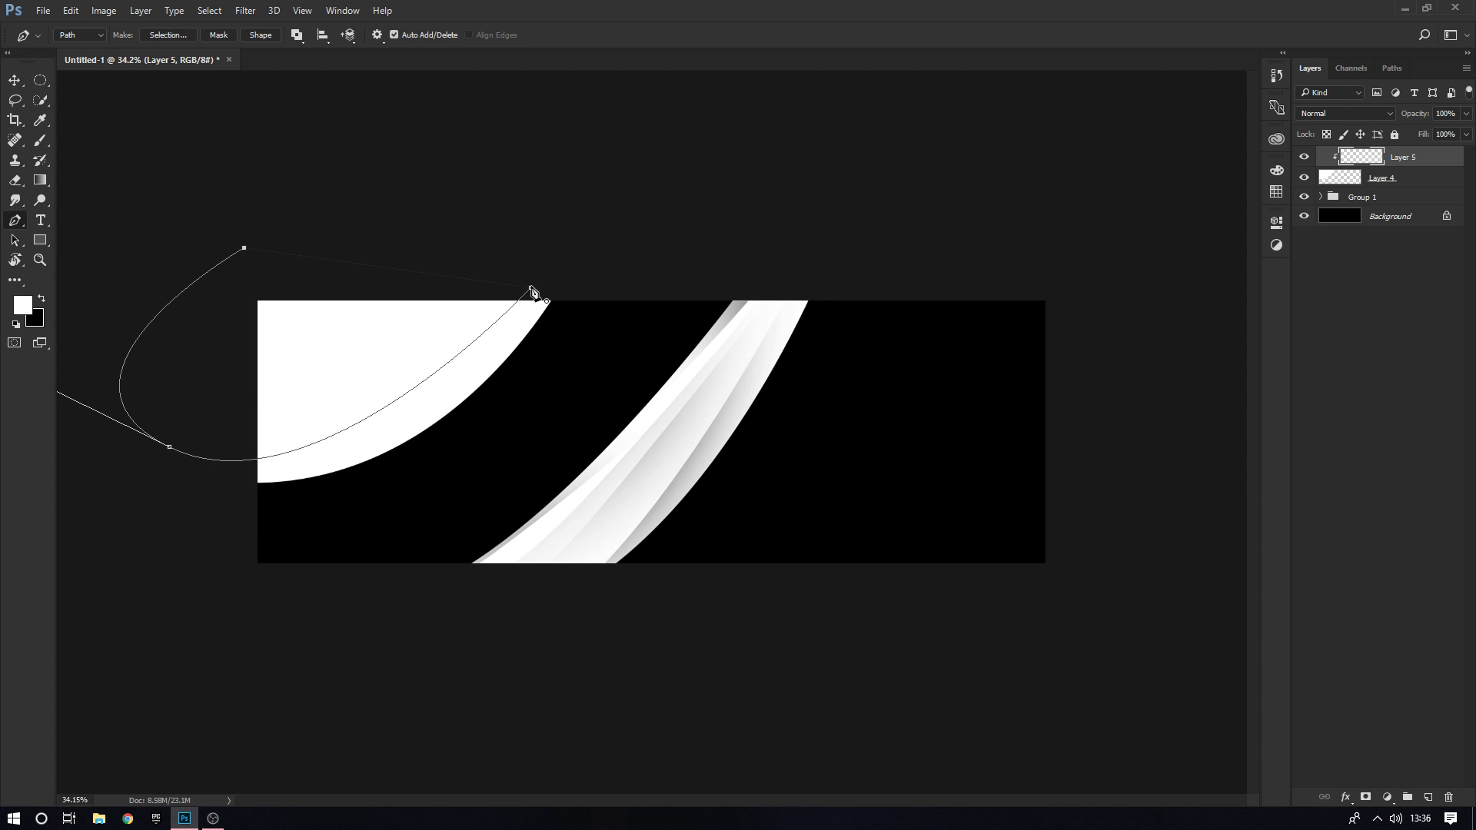
left_click(532, 292)
right_click(434, 336)
left_click(550, 415)
key("Return")
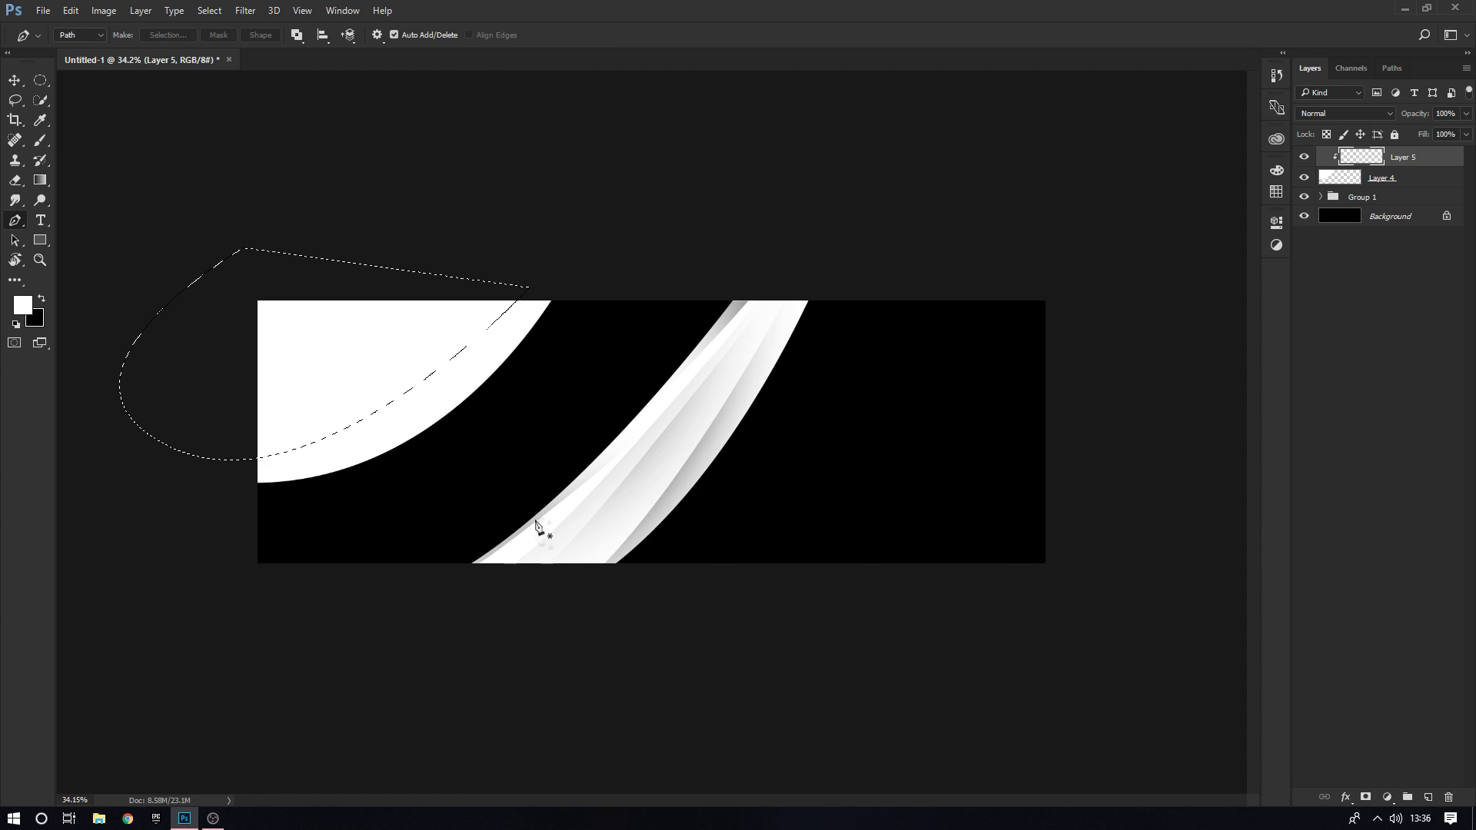
key("b")
key("x")
mouse_move(577, 449)
left_mouse_down()
mouse_move(417, 564)
mouse_move(498, 530)
mouse_move(425, 584)
left_mouse_up()
key("ctrl+d")
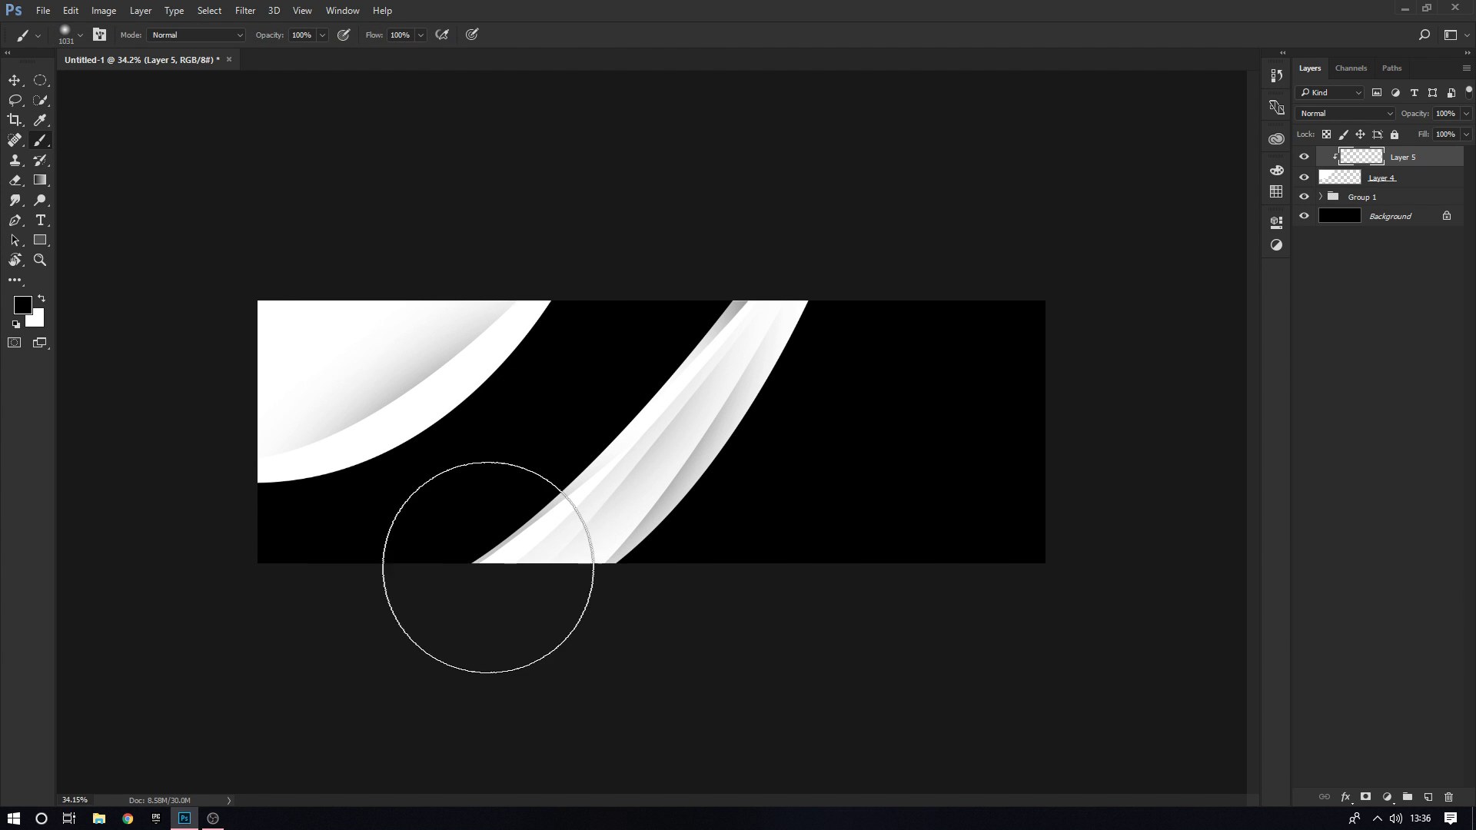
Trace the ribbon's inner curve into a selection and brush darker shading there
scroll(504, 544, "up", 2, "alt")
key("p")
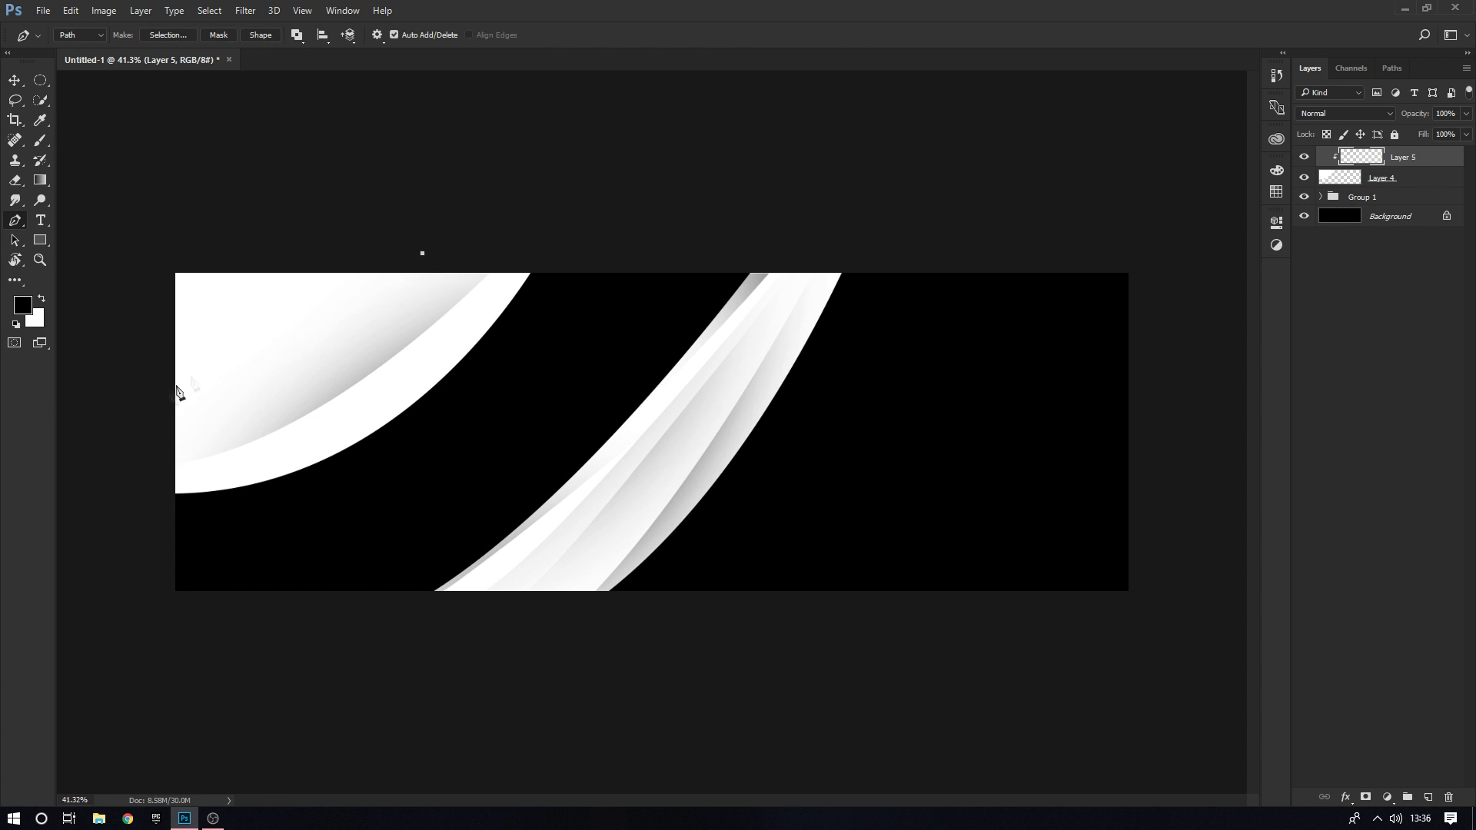
left_click_drag(165, 394, 45, 390)
left_click(155, 235)
left_click(326, 237)
left_click(422, 256)
right_click(364, 276)
left_click(416, 344)
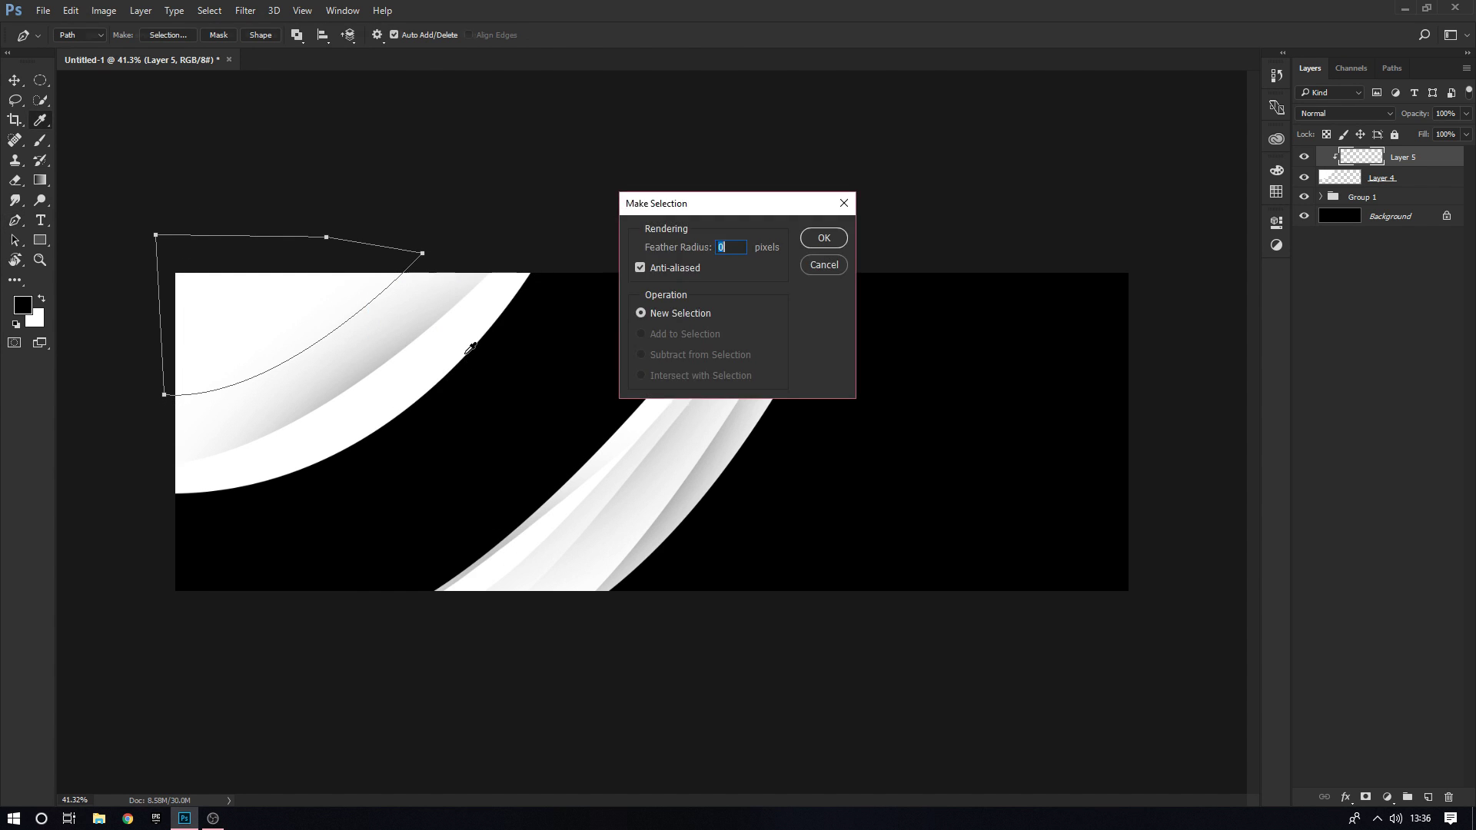
key("Return")
key("b")
mouse_move(427, 409)
left_mouse_down()
mouse_move(407, 452)
mouse_move(422, 464)
mouse_move(320, 518)
left_mouse_up()
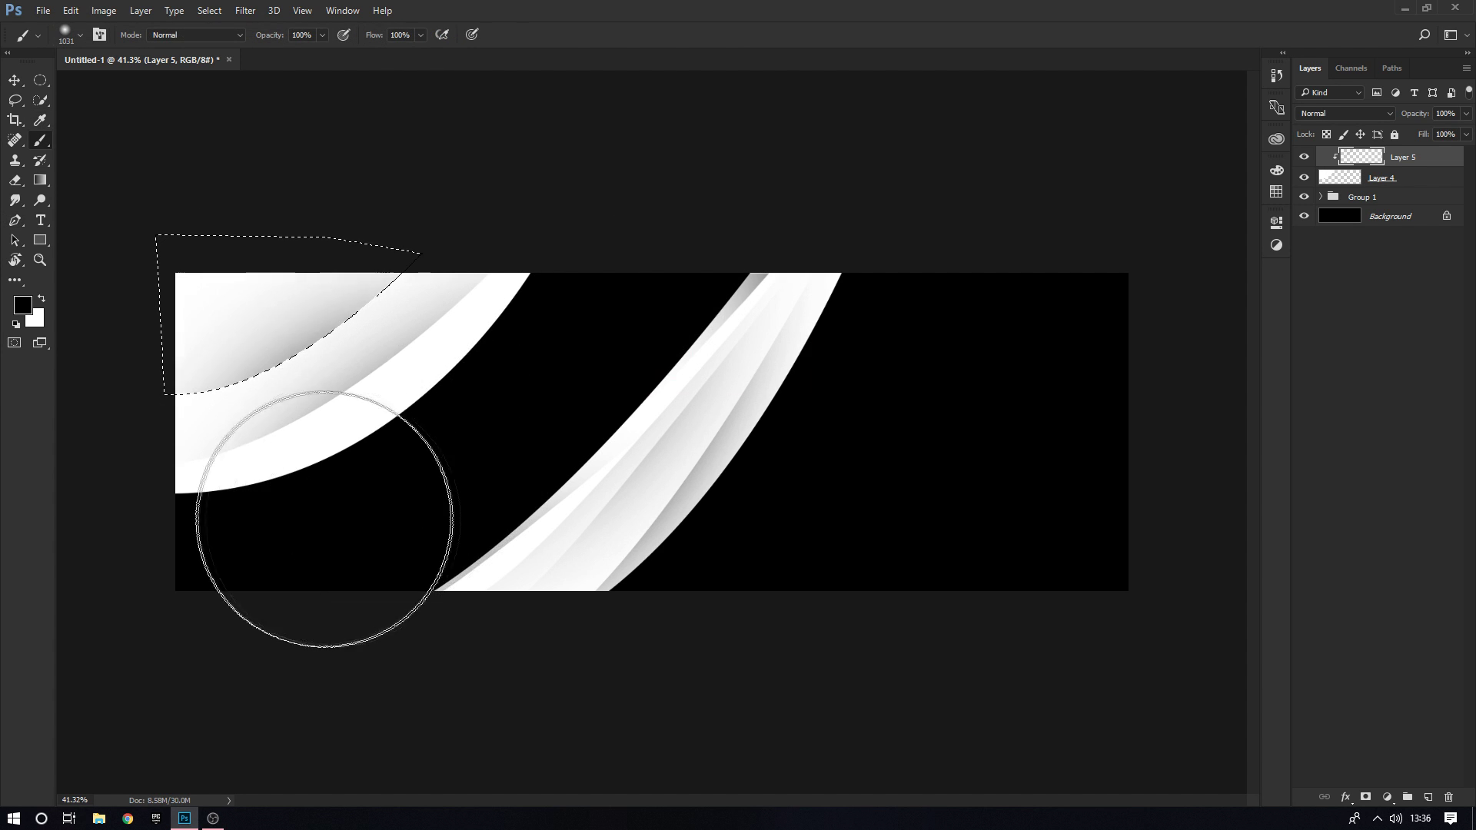
key("ctrl+d")
Add Layer 6 and paint more shading on it, then deselect
key("v")
key("p")
key("ctrl+z")
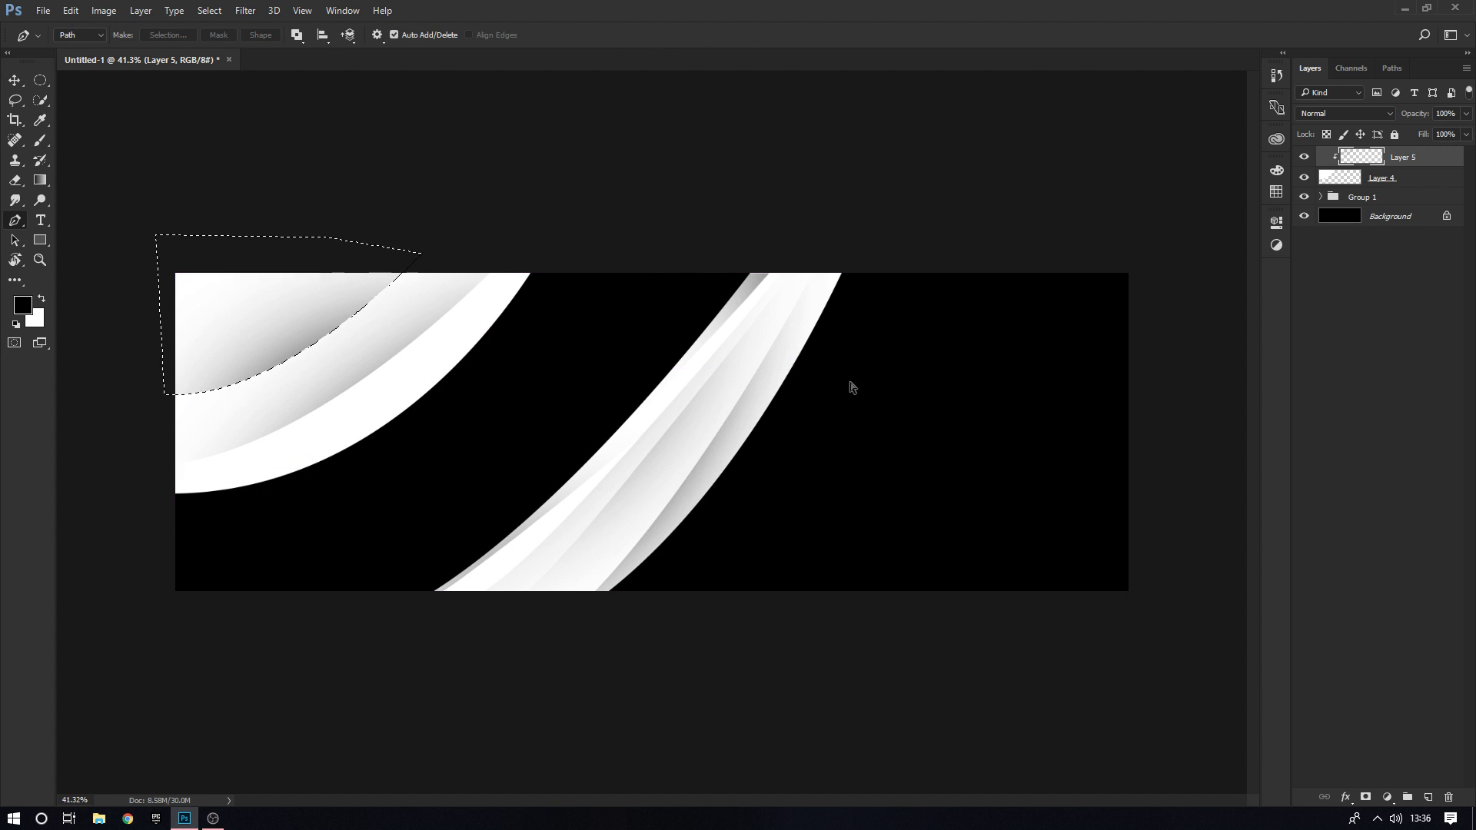
left_click(1428, 798)
key("b")
left_click_drag(461, 408, 419, 466)
key("ctrl+d")
Darken Layer 6 with Hue/Saturation and pen-select a sliver below the ribbon's lower edge
key("ctrl+u")
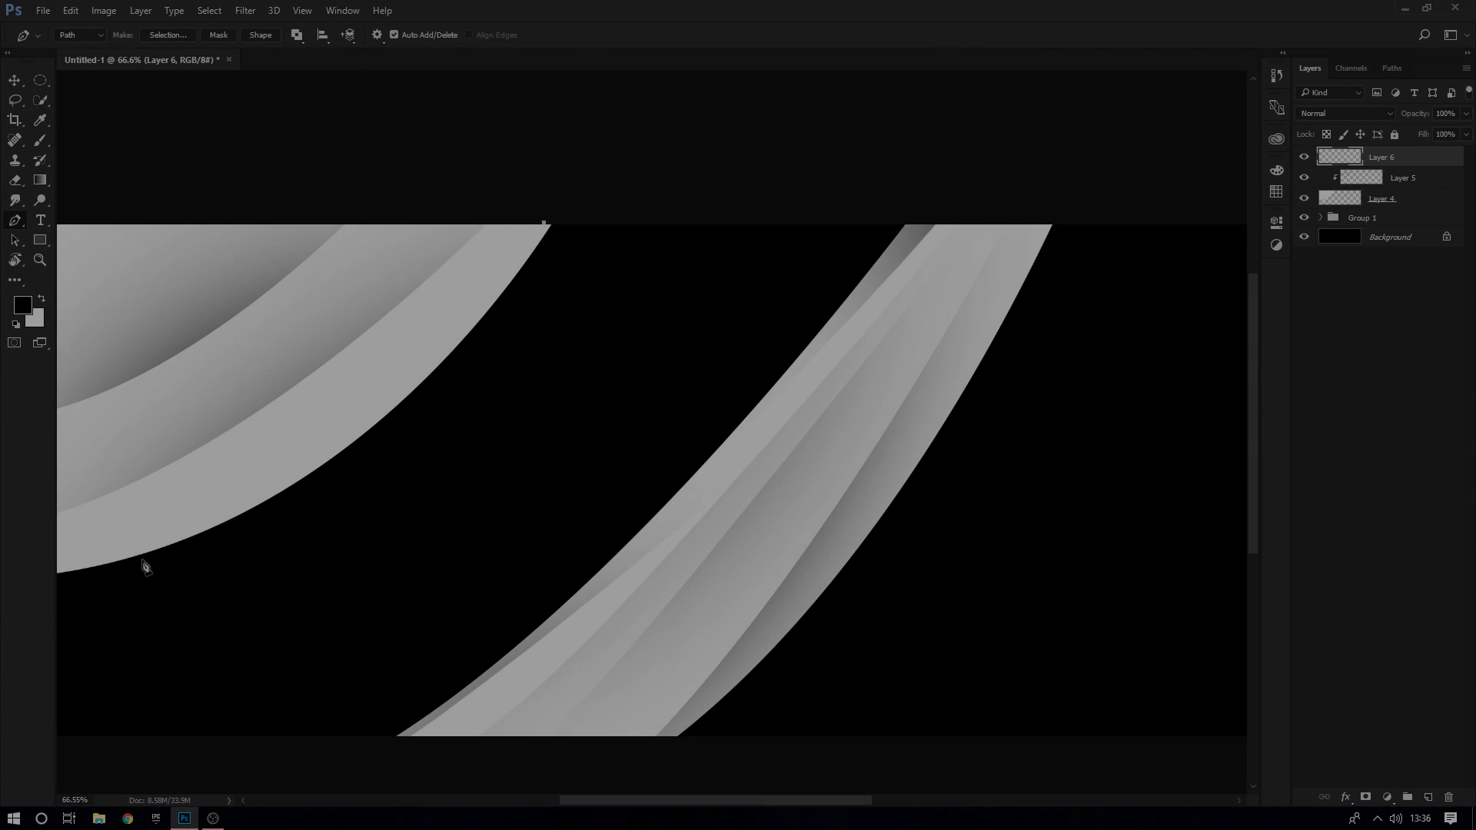
left_click_drag(141, 564, 515, 447)
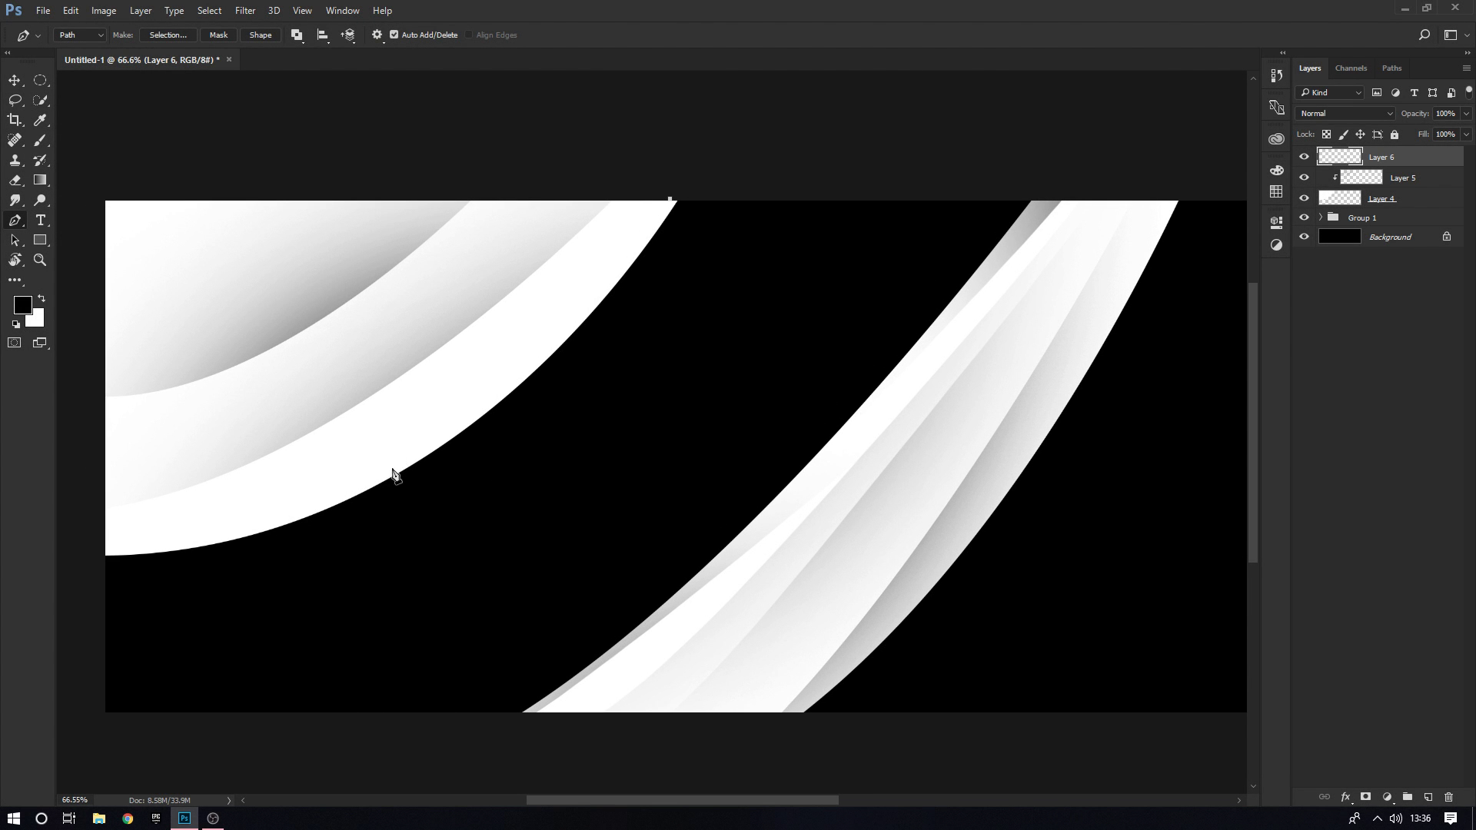
left_click_drag(391, 472, 366, 474)
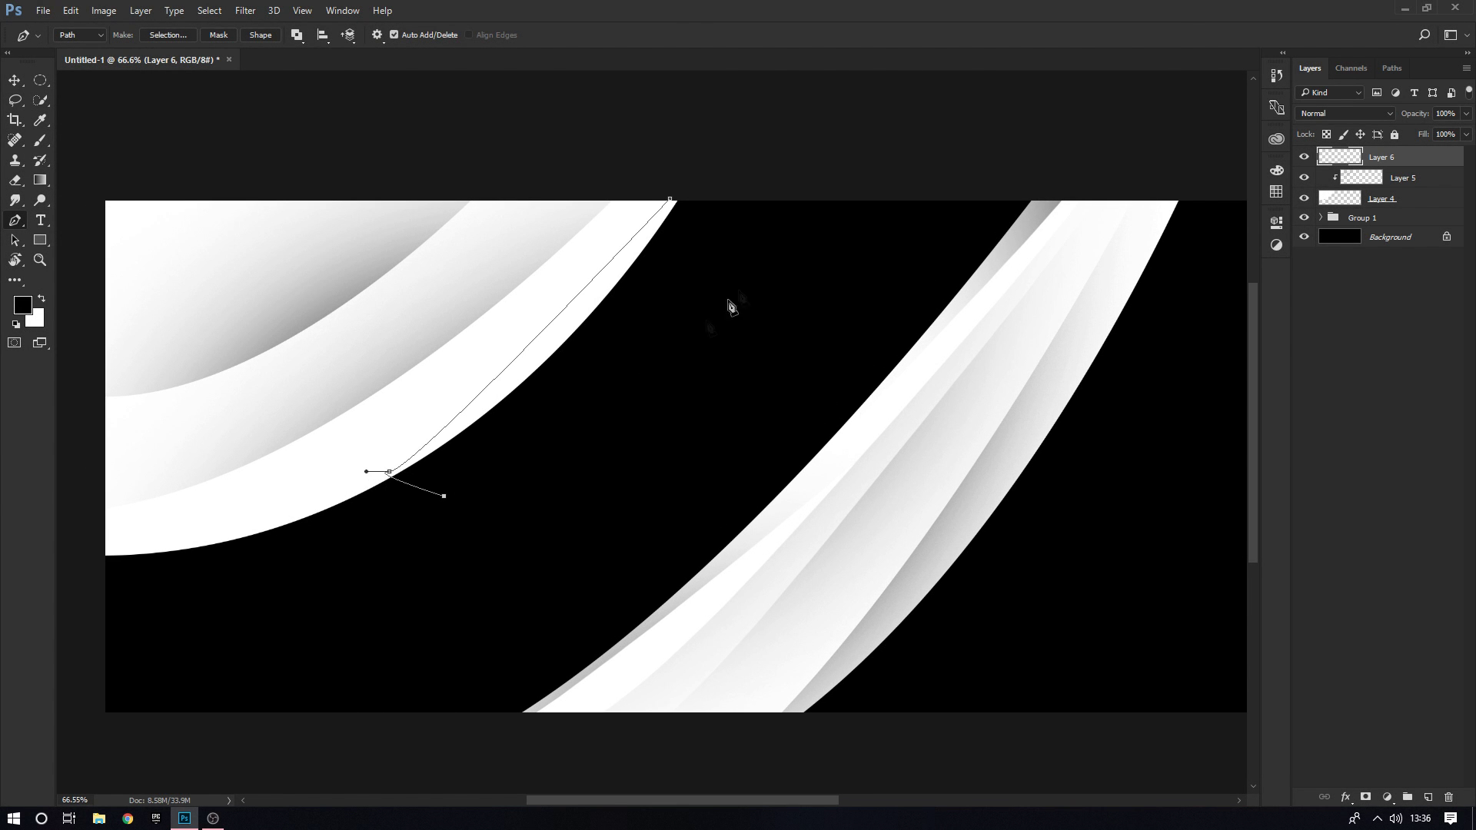
left_click(740, 290)
left_click_drag(751, 246, 757, 238)
left_click_drag(759, 217, 753, 209)
left_click(740, 193)
left_click(671, 201)
right_click(671, 204)
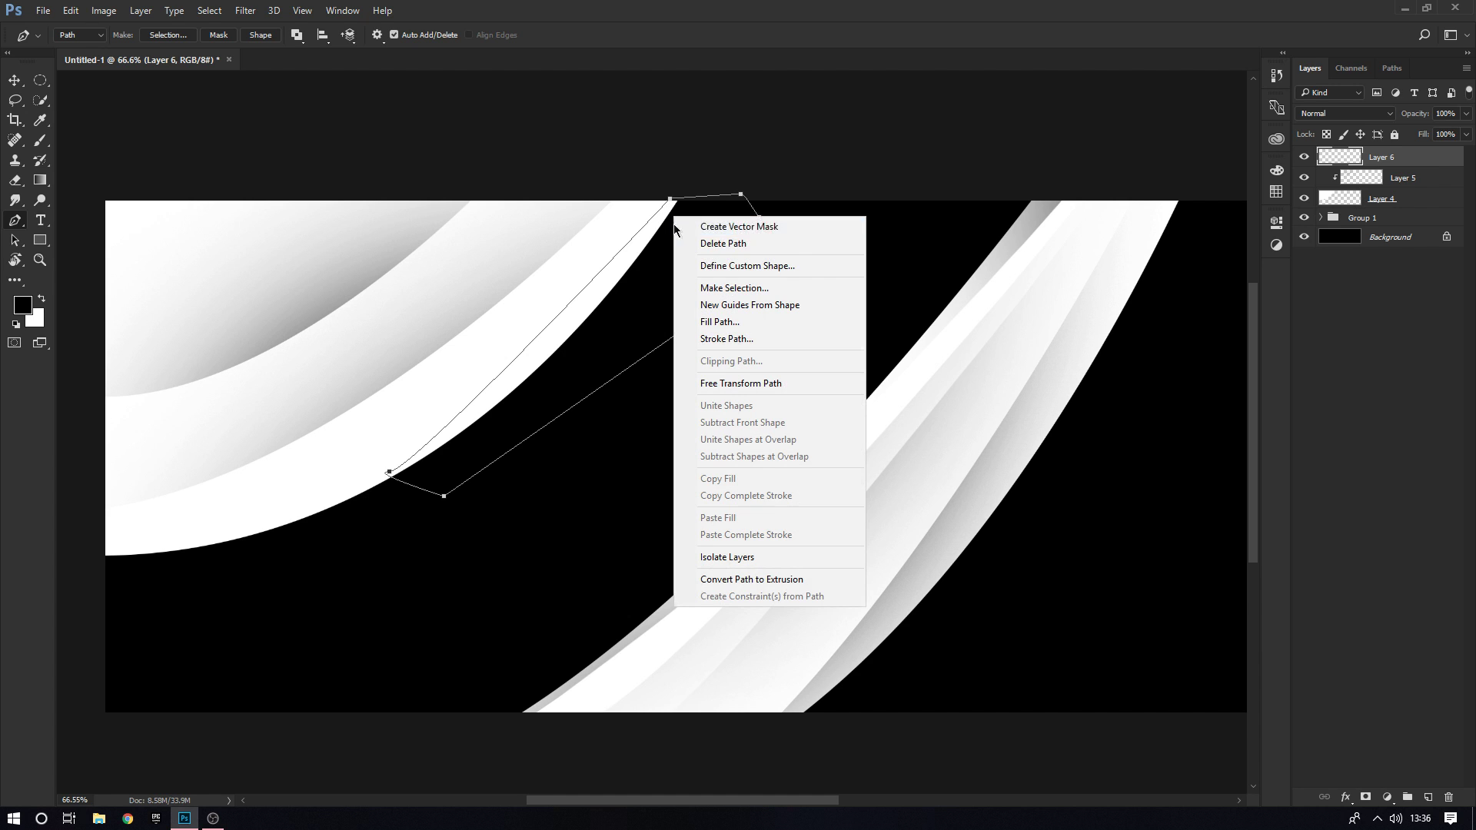
left_click(737, 288)
Paint a grey shadow inside the sliver selection, then deselect
key("b")
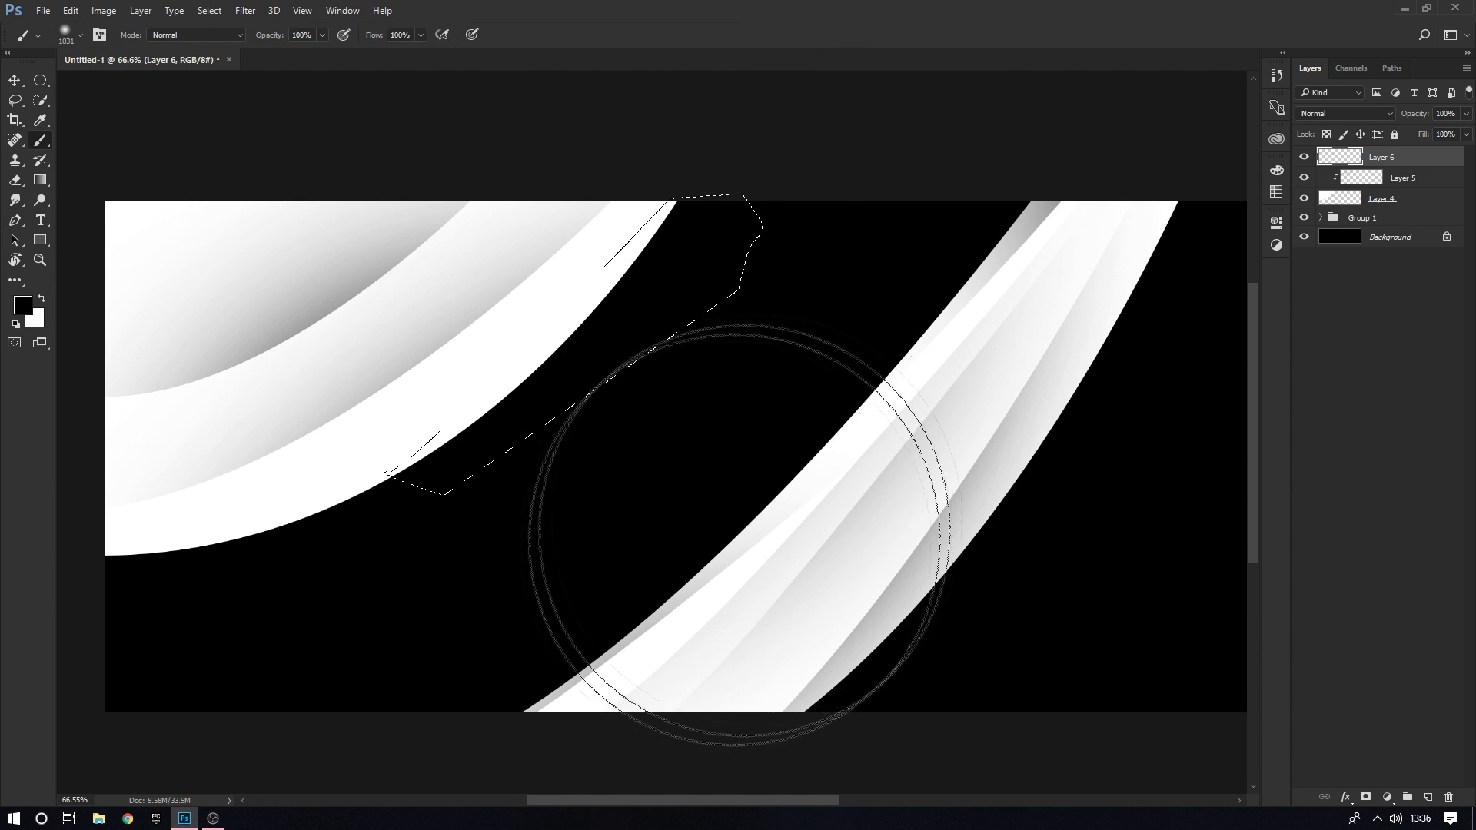
left_click_drag(447, 734, 521, 658)
key("ctrl+d")
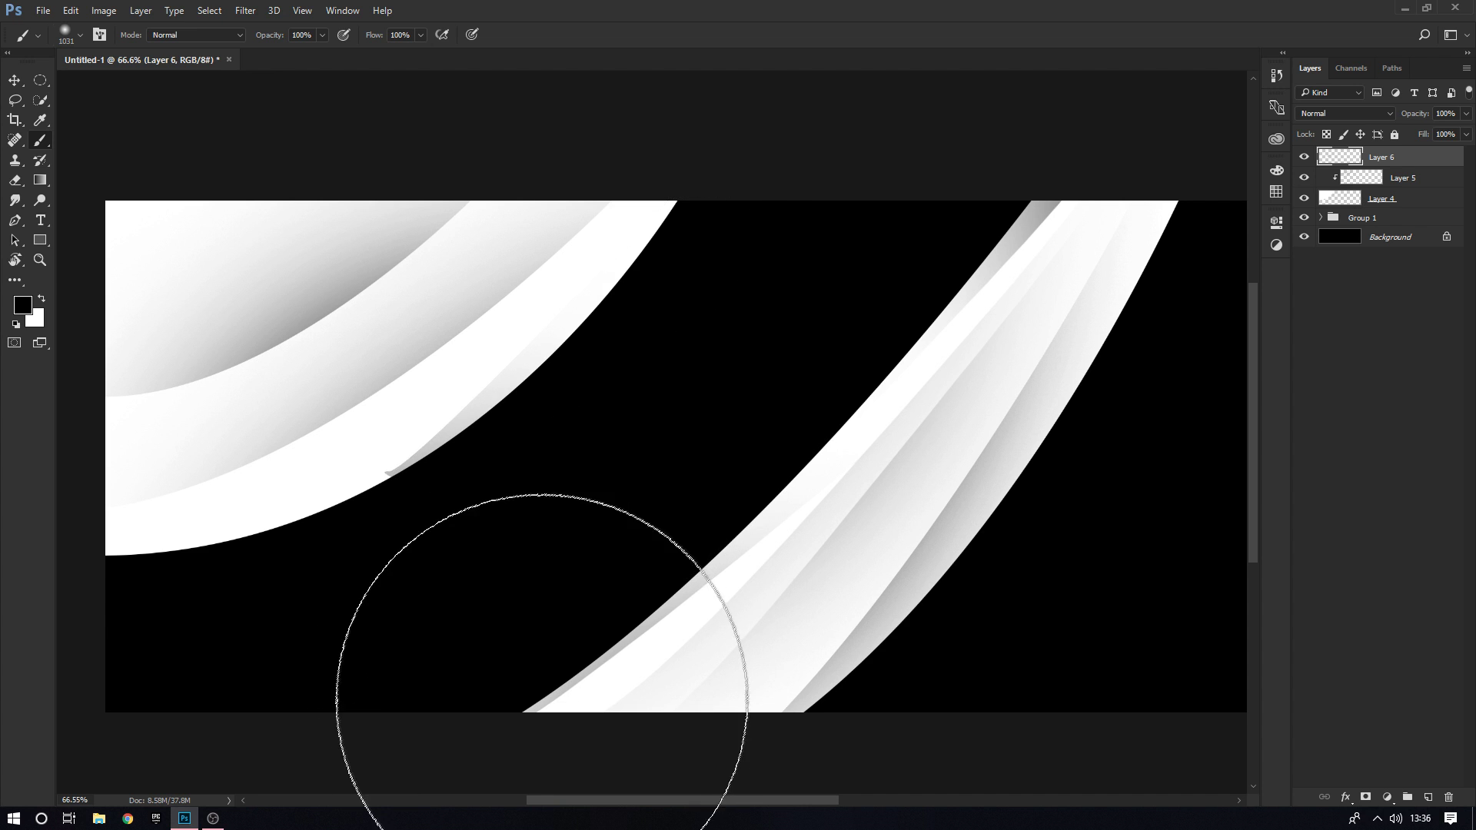
Free-transform the shadow, dragging its lower-left corner down so it tilts about -1.6°
key("ctrl+t")
scroll(404, 514, "up", 4)
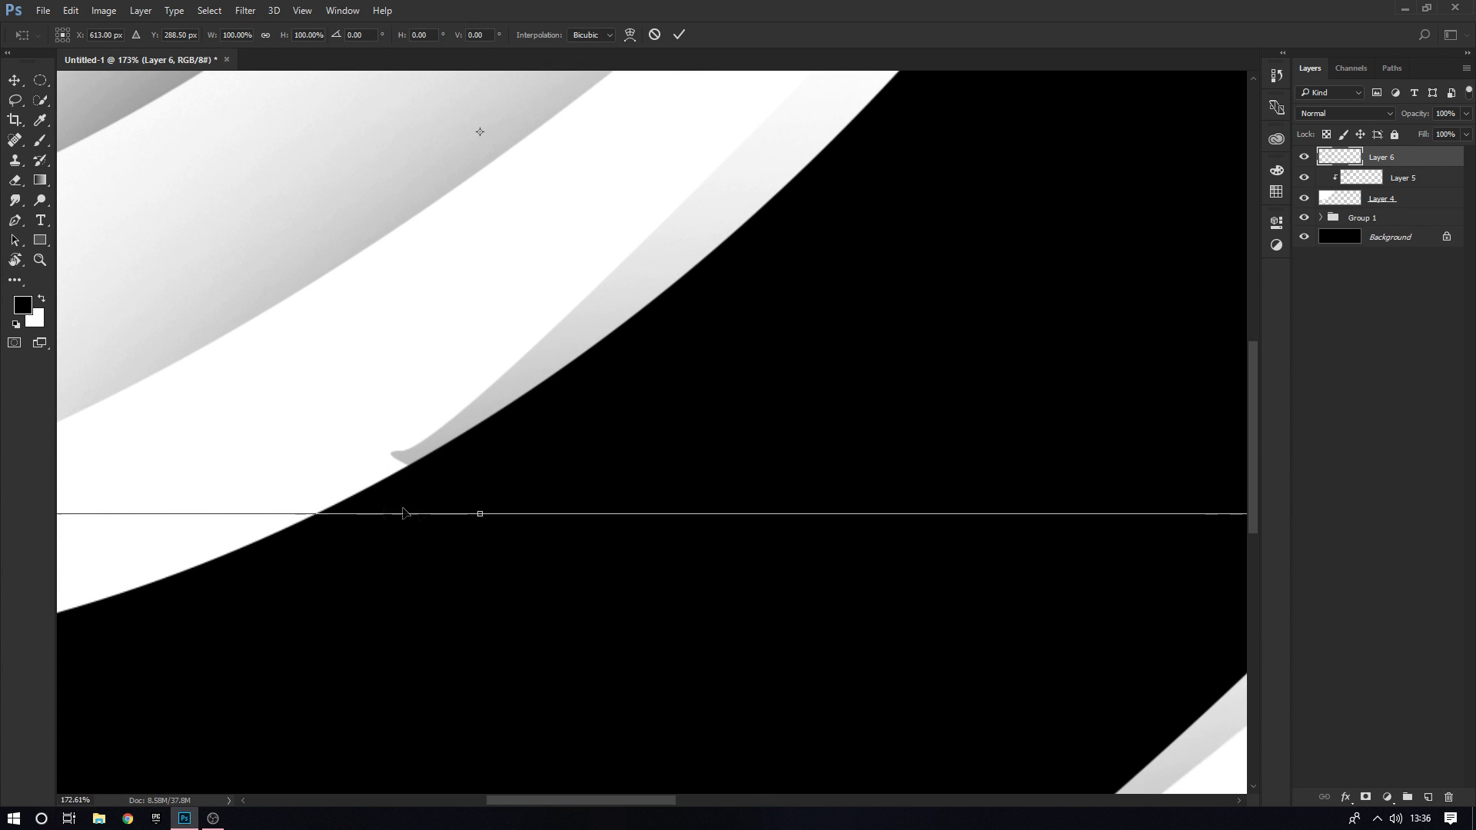
left_click_drag(430, 436, 1040, 374)
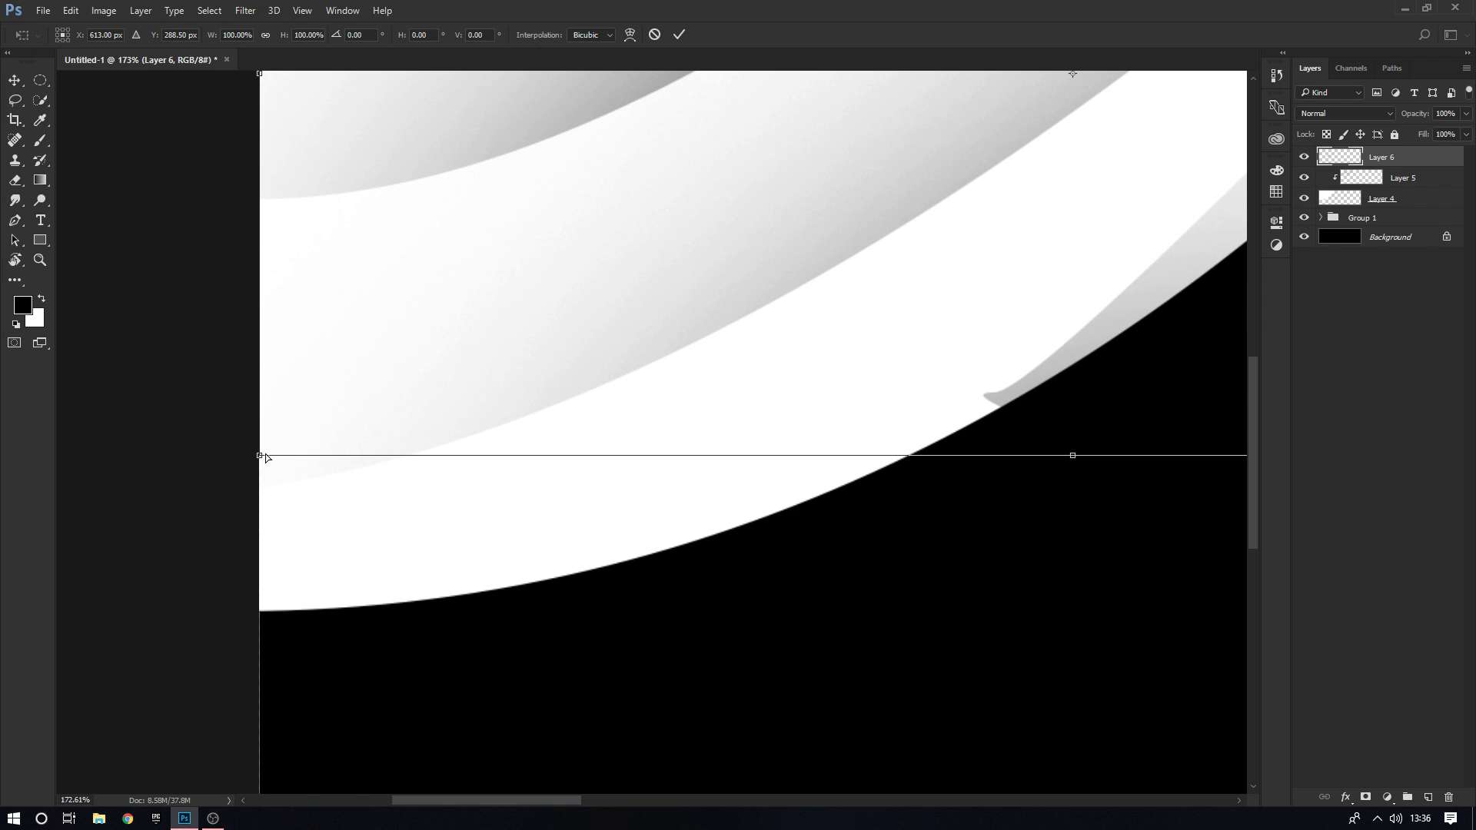
left_click_drag(260, 457, 261, 503)
key("Return")
key("v")
scroll(451, 461, "down", 3)
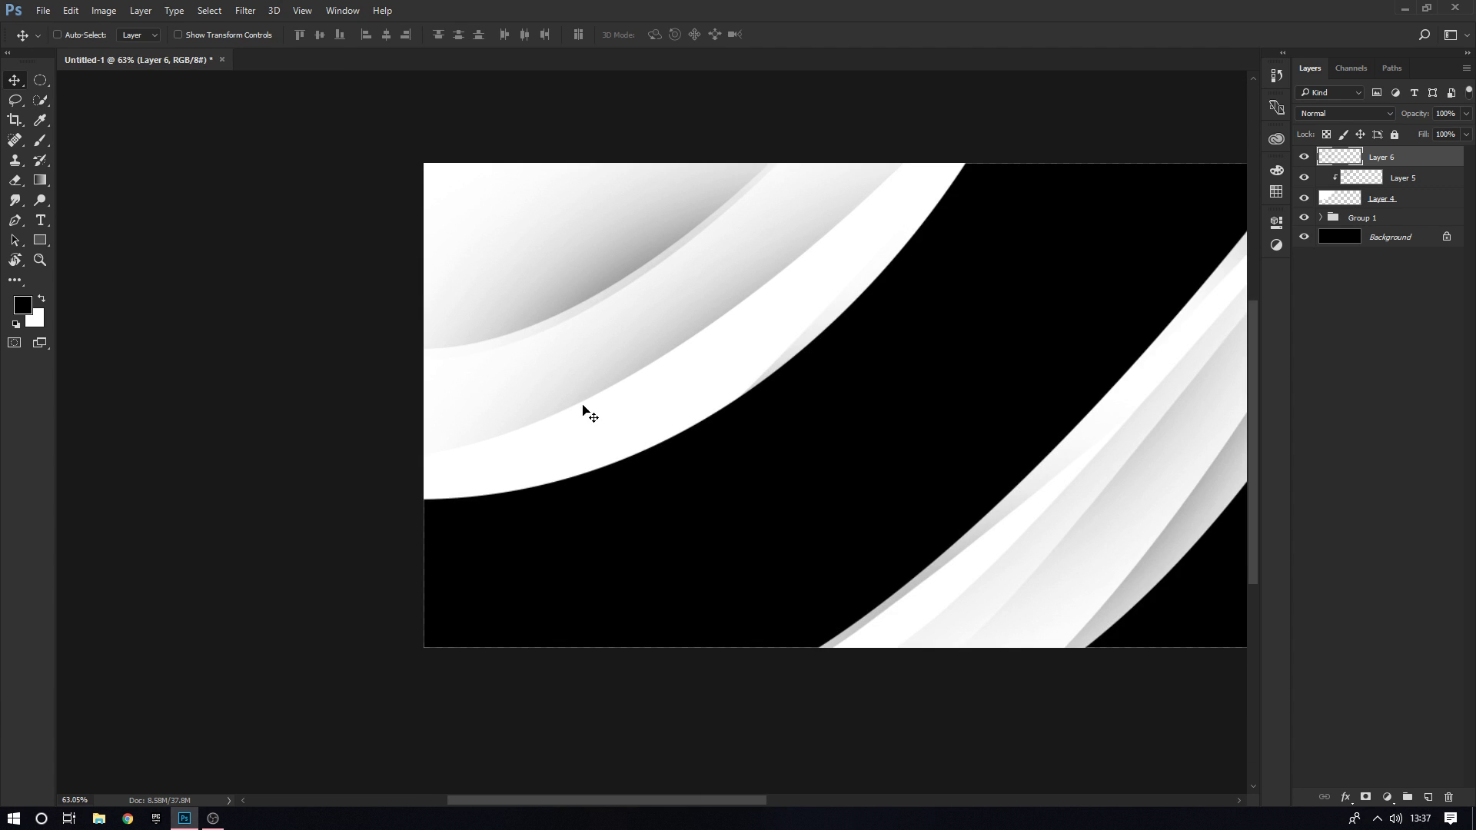
scroll(584, 406, "up", 3)
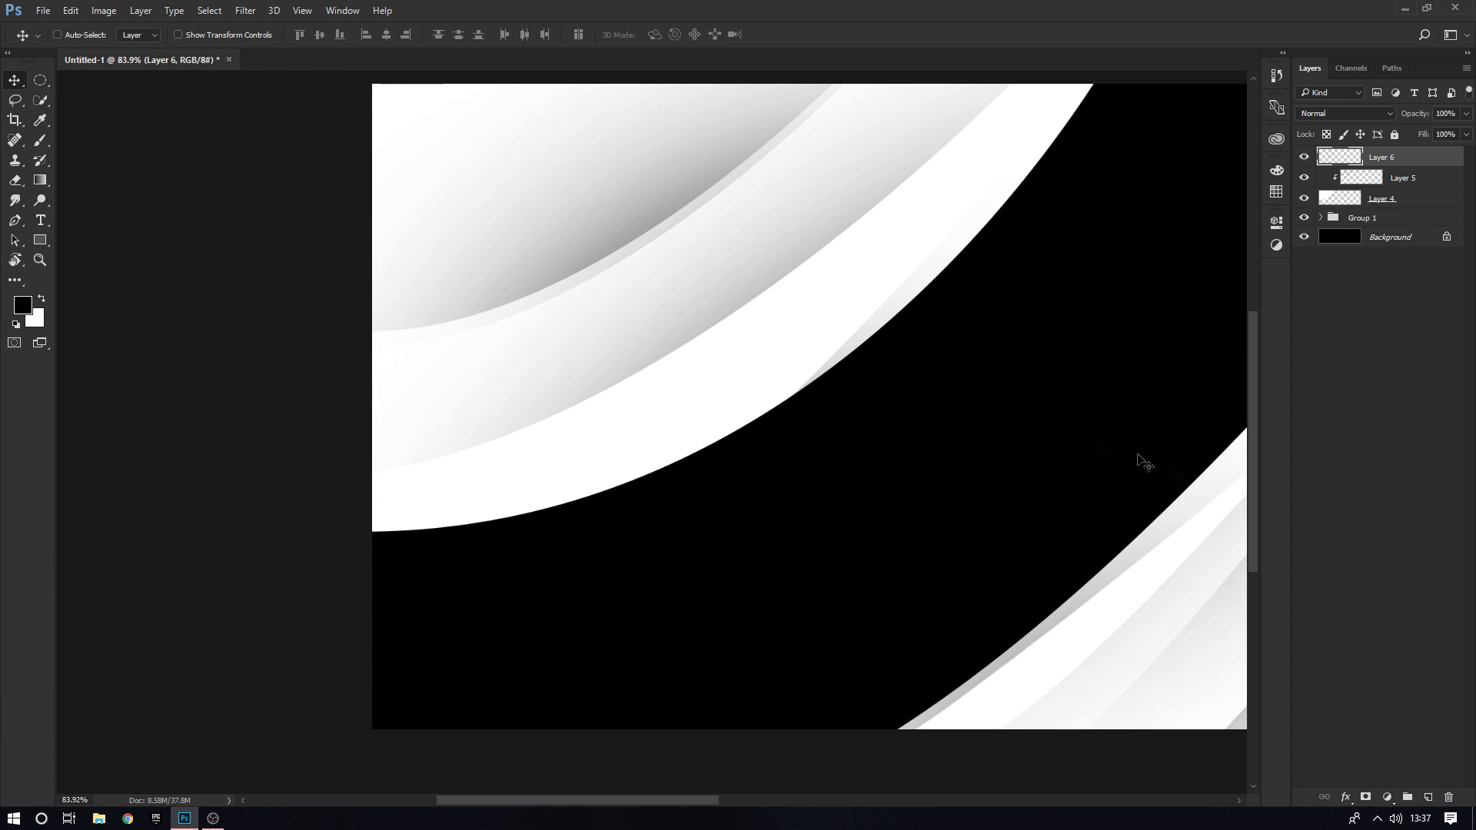
Add Layer 7 and clip Layers 6 and 7 to the ribbon layer
key("p")
left_click(1427, 797)
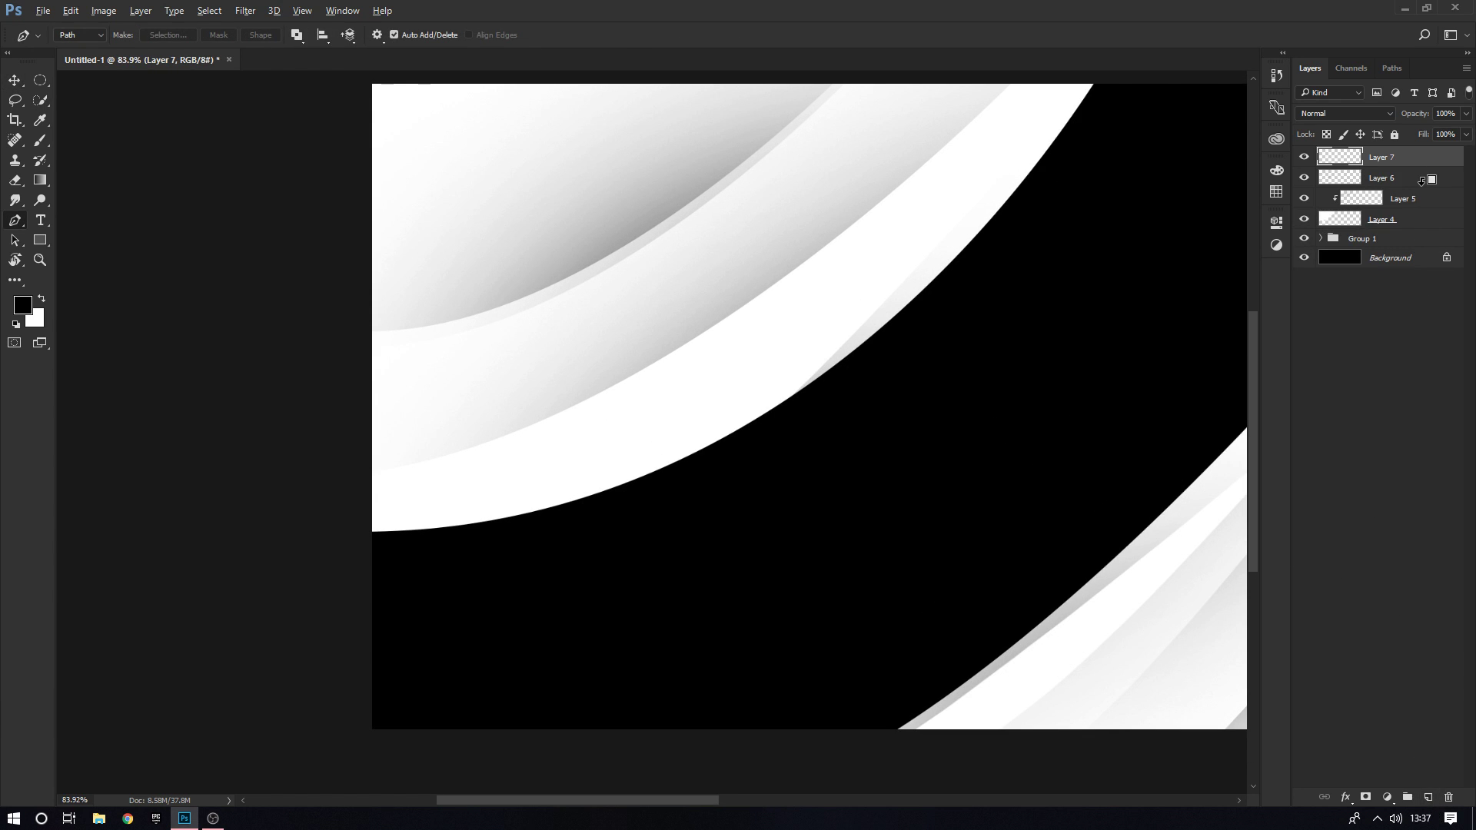
left_click(1421, 182, "alt")
left_click(1418, 161, "alt")
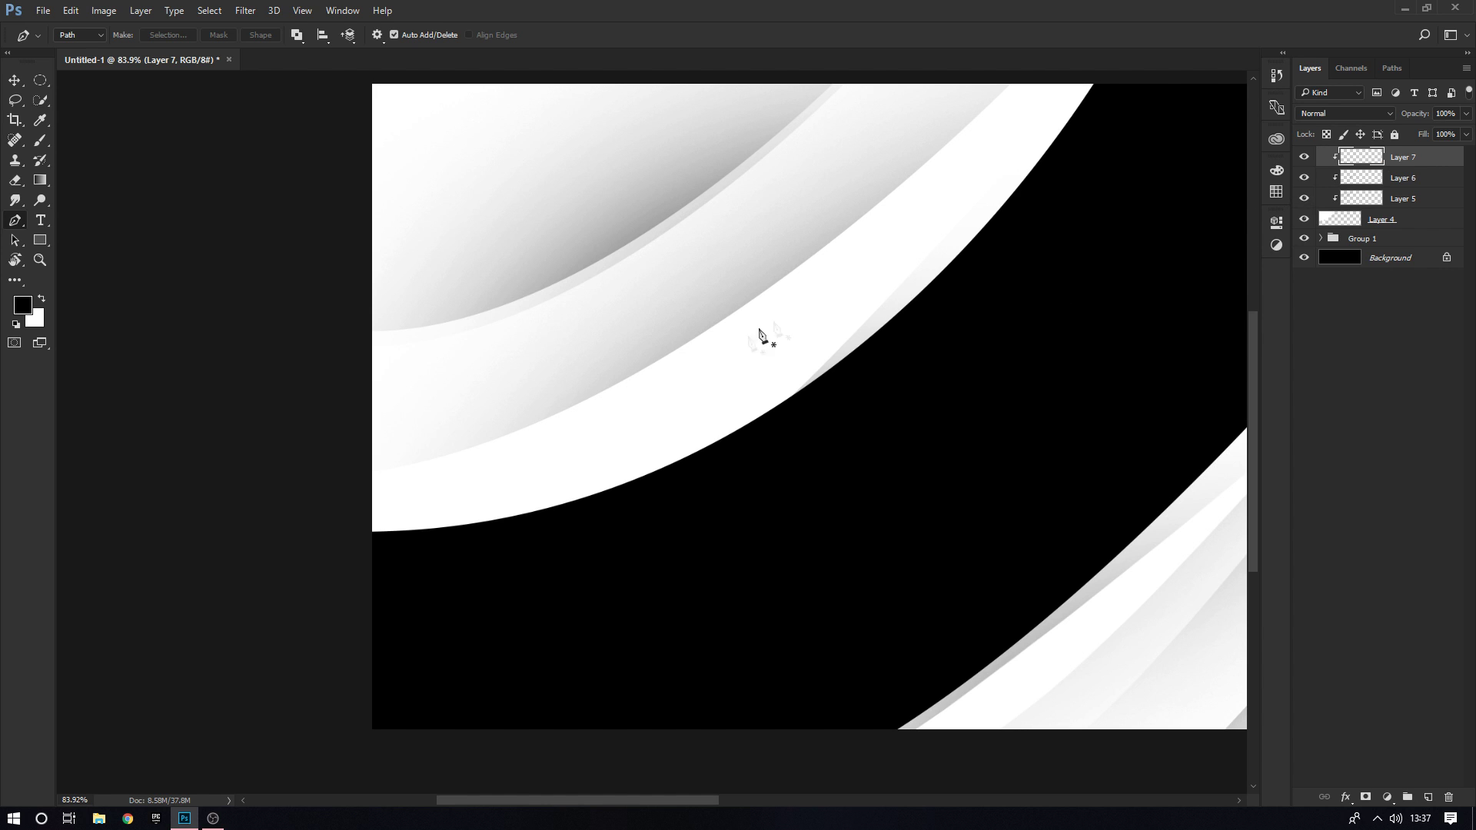
Pen-trace a fold across the upper-left ribbon and convert it to an unfeathered selection
left_click(362, 505)
left_click_drag(863, 290, 892, 158)
left_click(863, 292, "alt")
left_click_drag(862, 292, 964, 225)
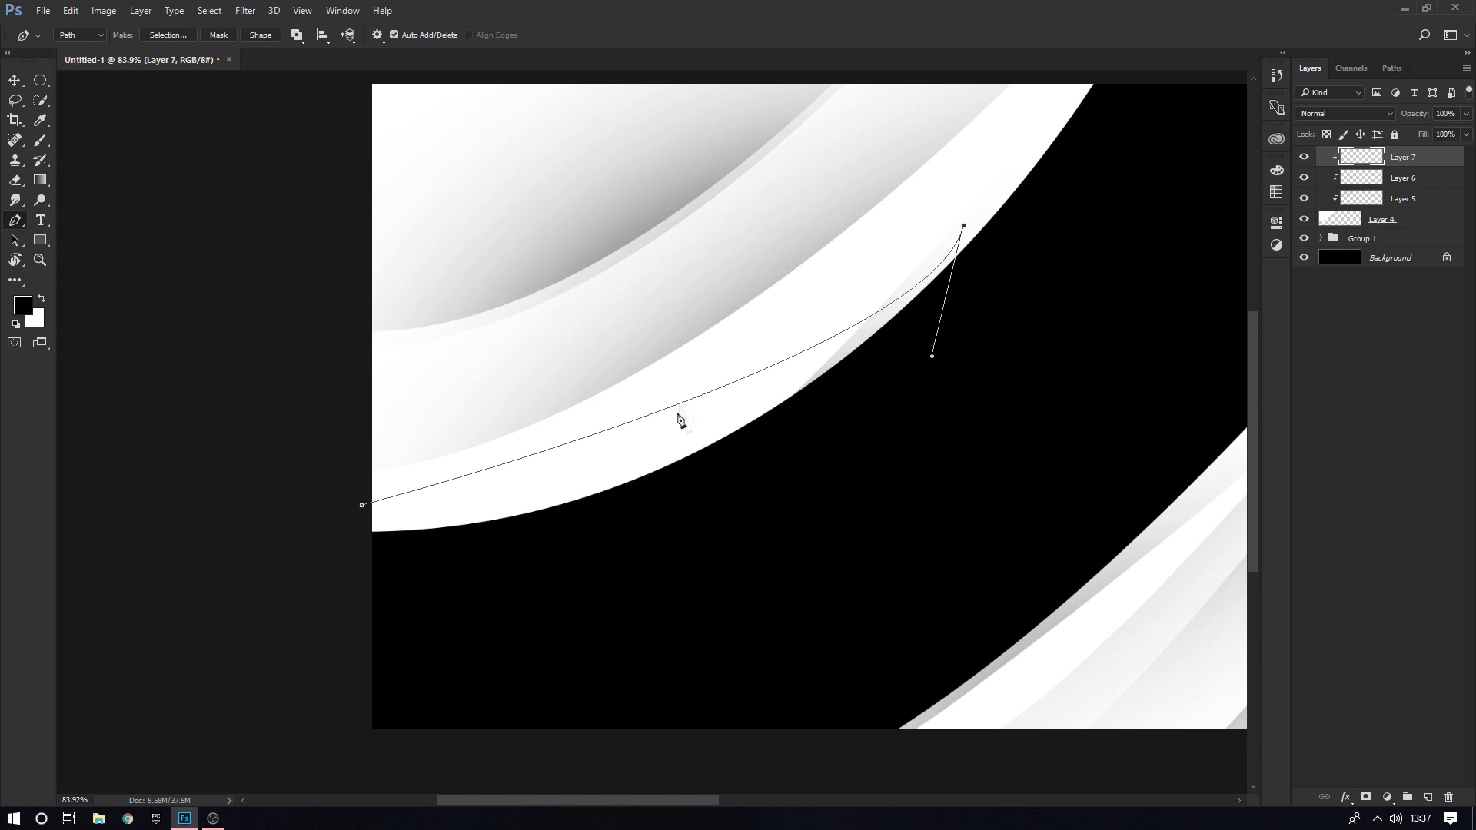
left_click(1039, 469)
left_click(318, 585)
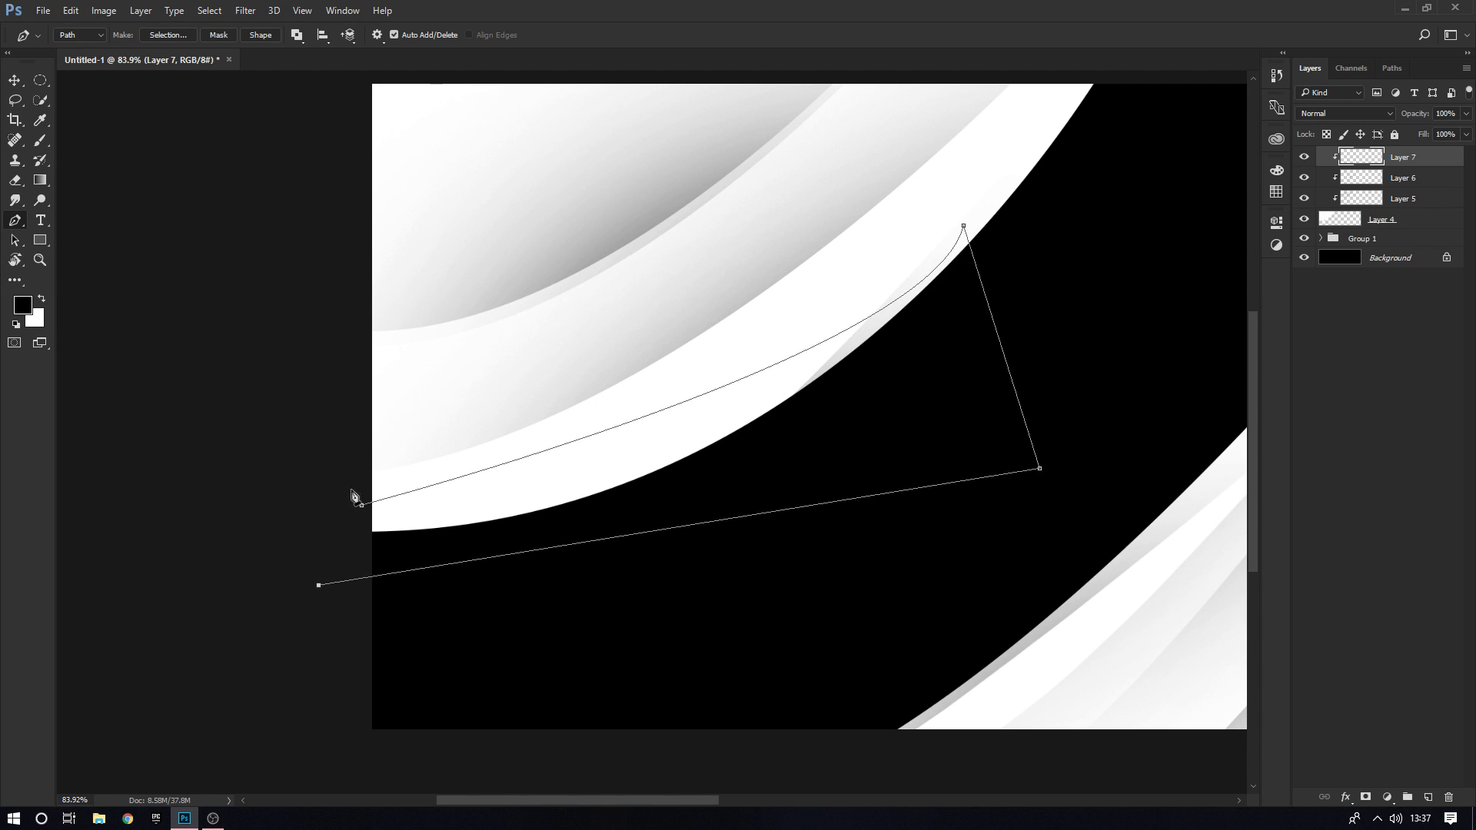
left_click(361, 504)
right_click(588, 125)
left_click(666, 198)
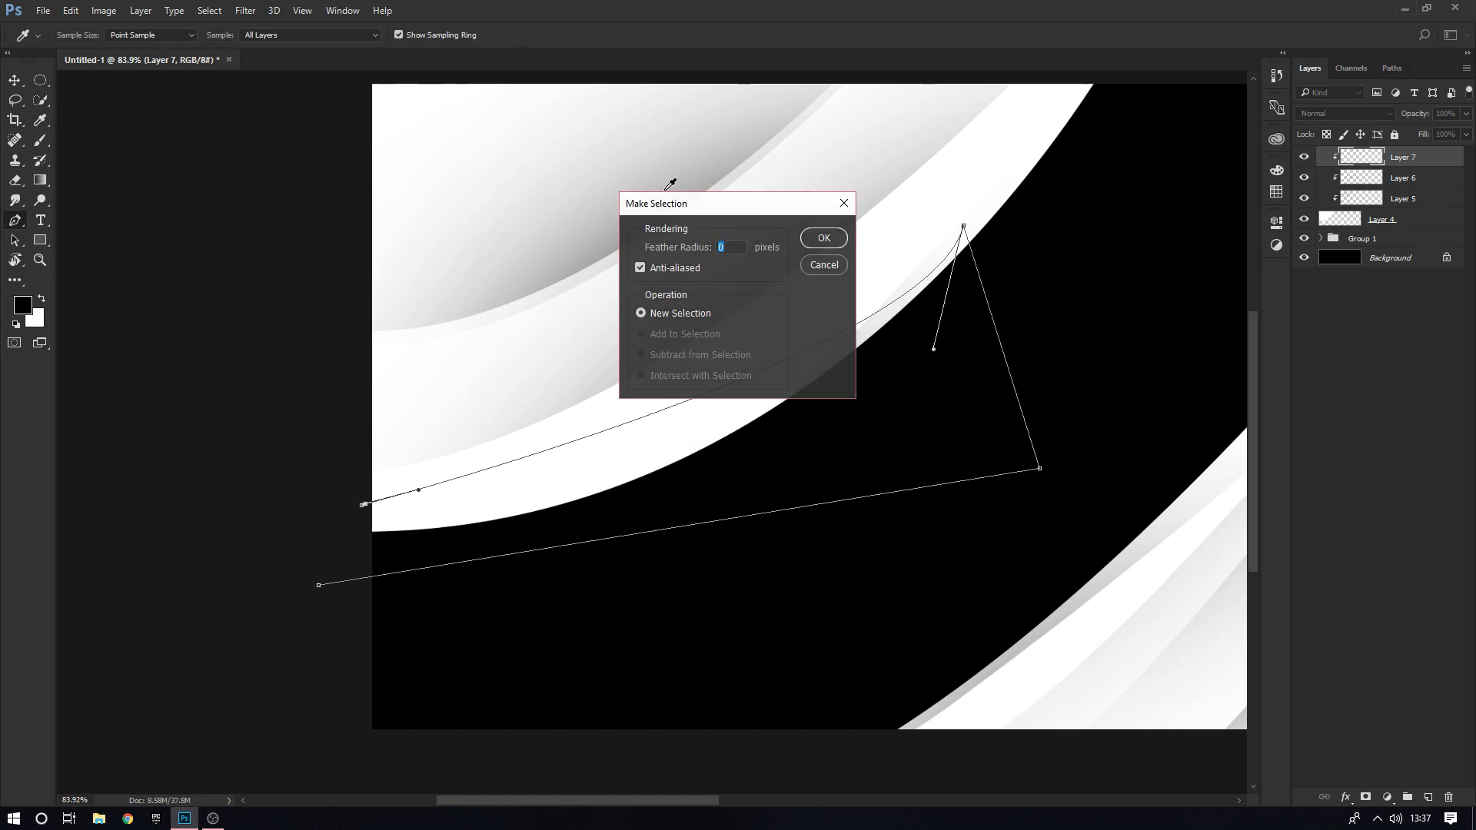
key("Return")
Brush soft shadow into the fold, deselect, and add a Photo Filter adjustment layer
key("b")
scroll(568, 203, "down", 3)
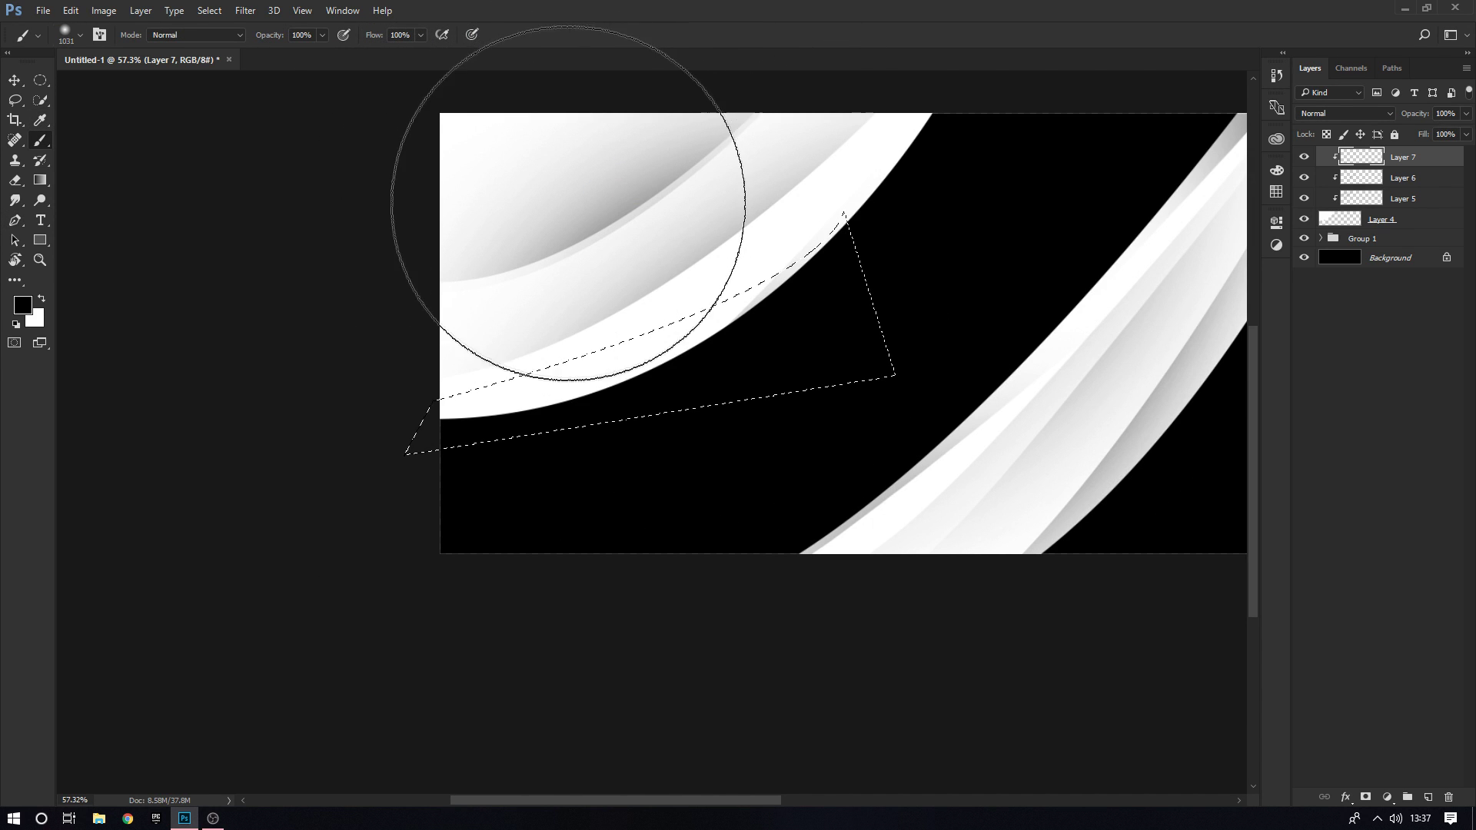
scroll(553, 169, "down", 2)
scroll(198, 230, "up", 1)
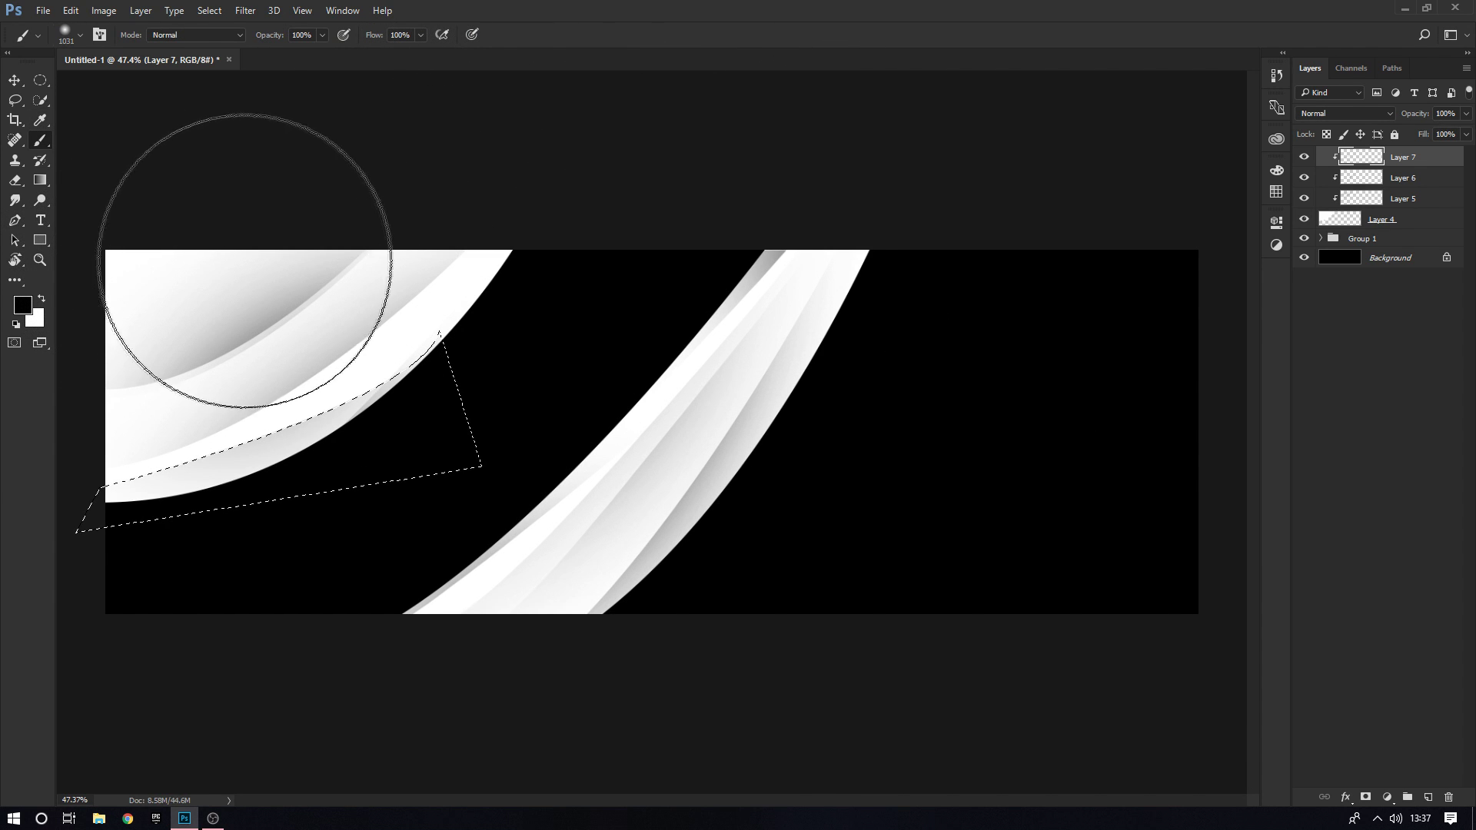
key("v")
key("ctrl+d")
scroll(264, 379, "up", 2)
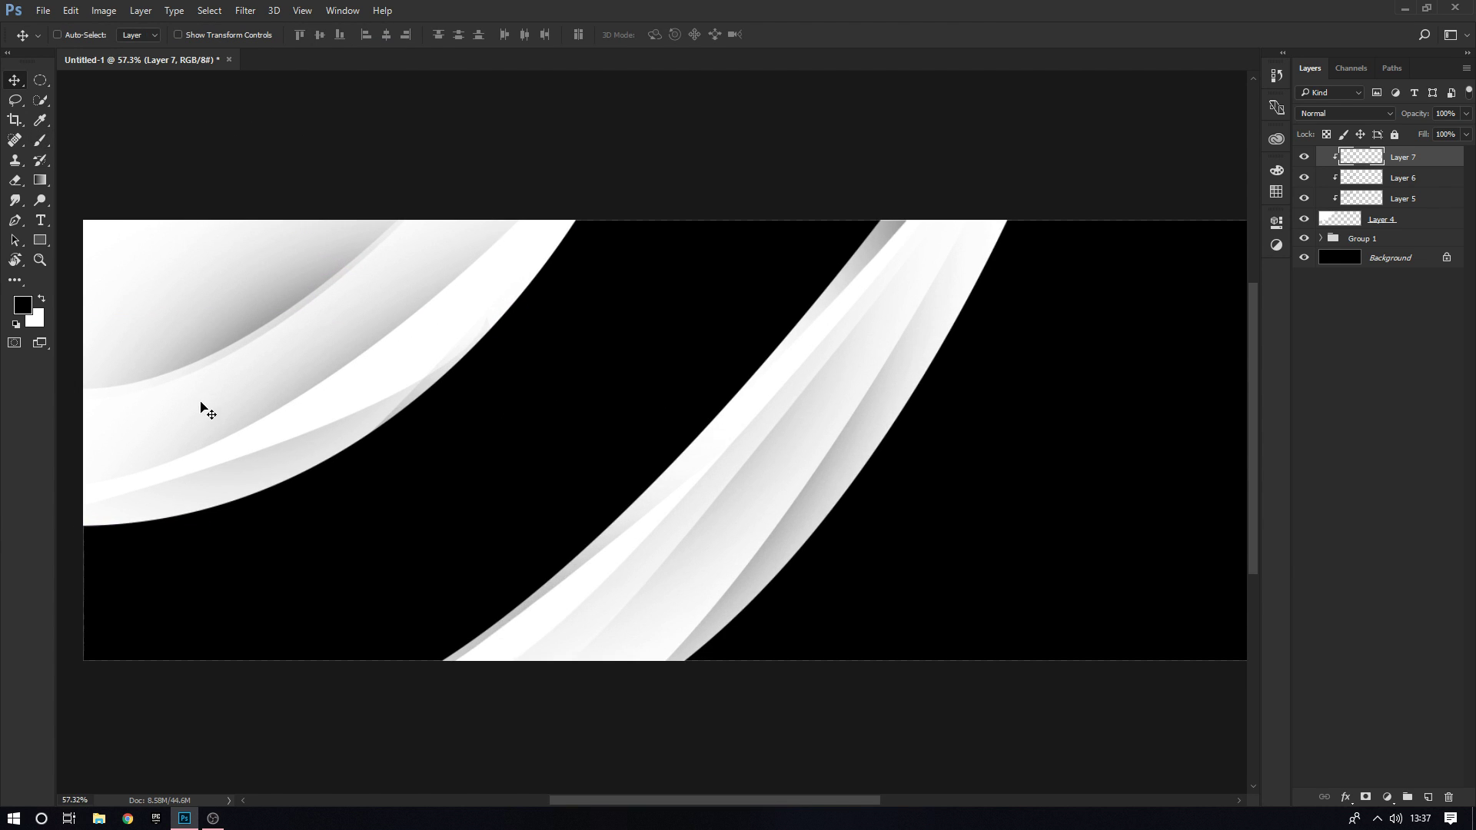
scroll(230, 430, "down", 2)
scroll(303, 476, "down", 1)
scroll(369, 461, "up", 1)
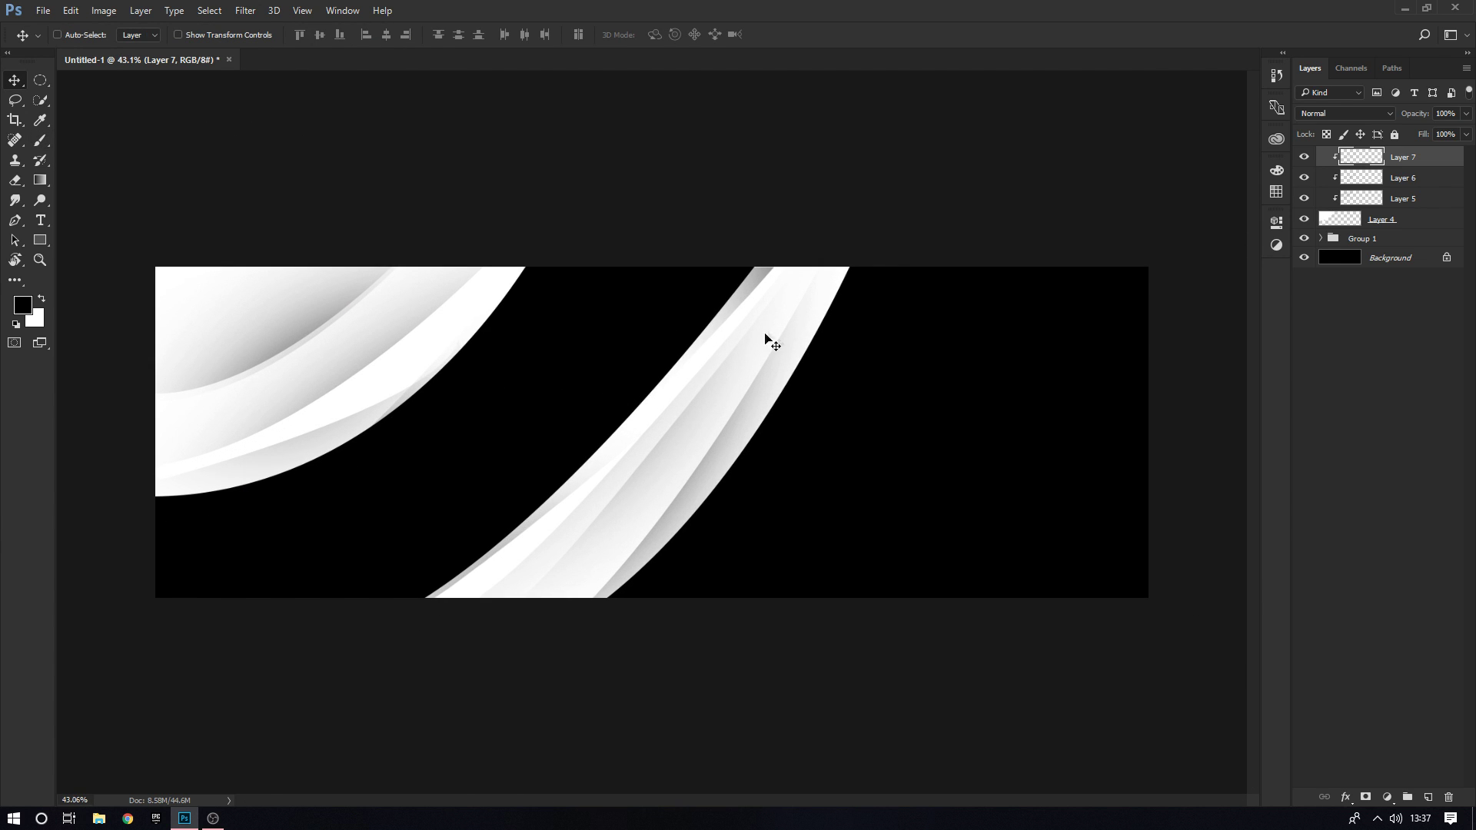
scroll(636, 395, "up", 1)
scroll(631, 394, "down", 1)
left_click(1275, 246)
left_click(1194, 286)
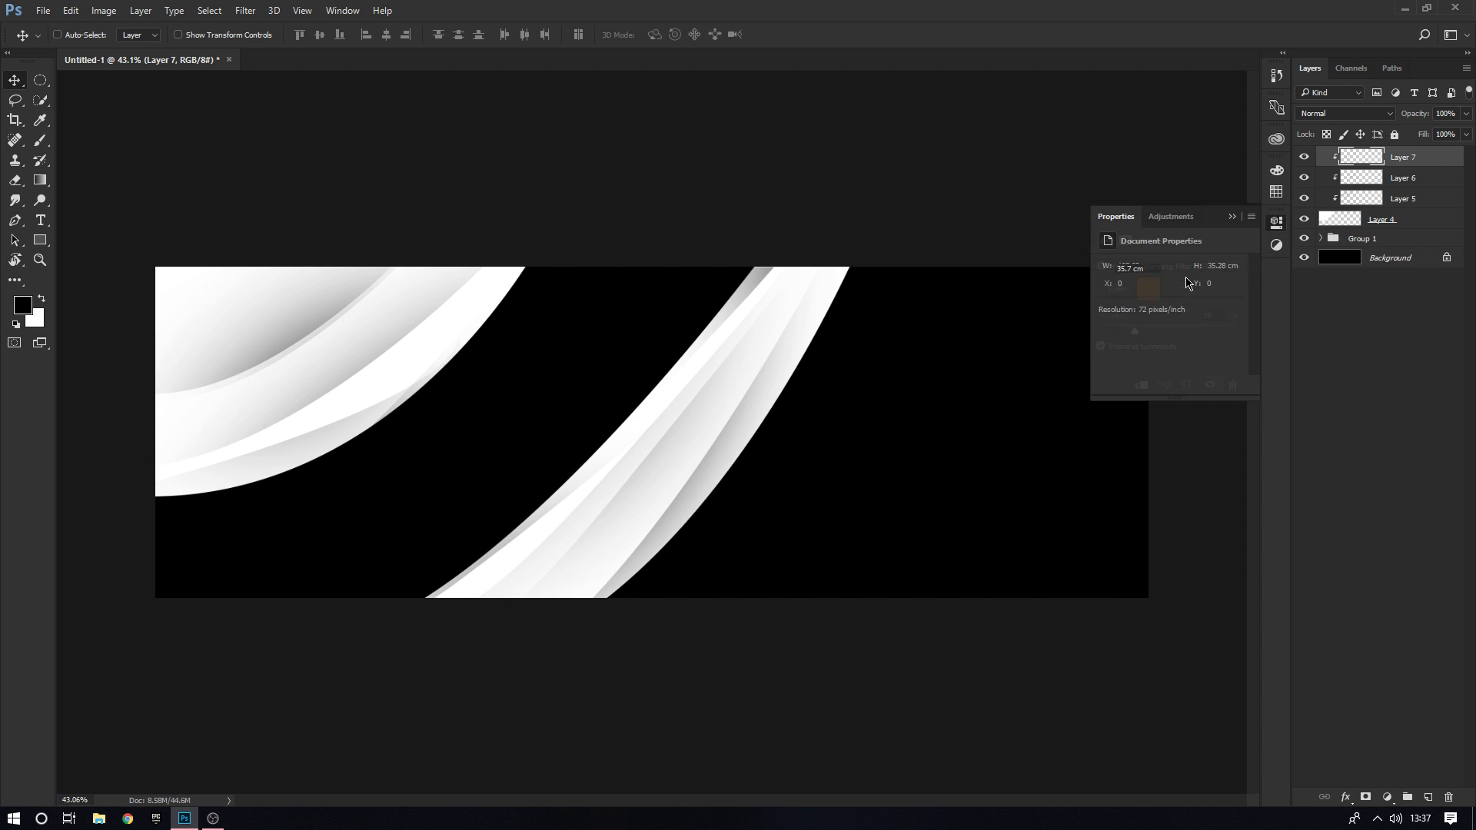
Change the Photo Filter colour from orange to blue 008aff and select the Background layer
left_click(1145, 287)
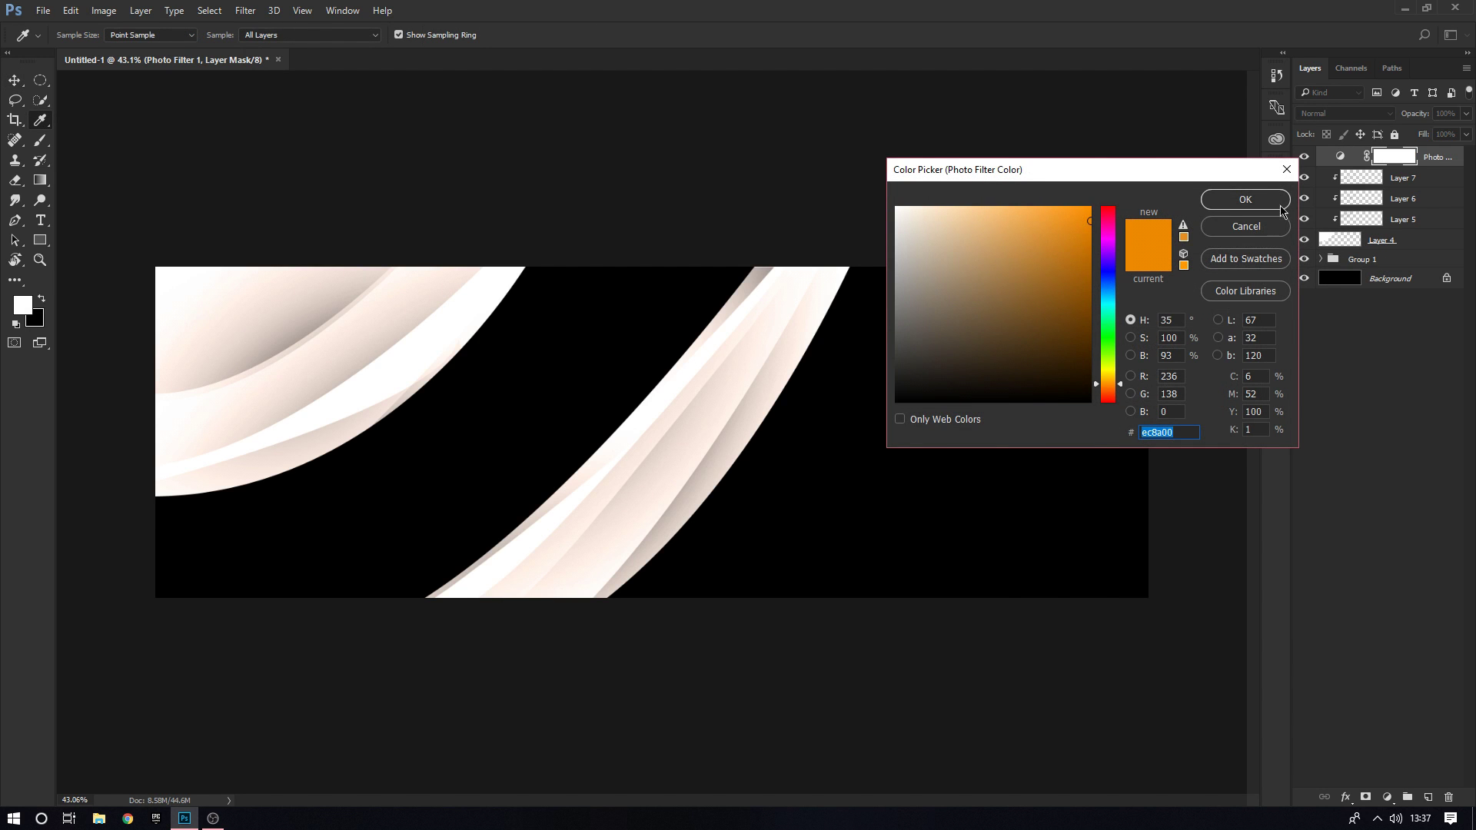
left_click(1112, 287)
mouse_move(1110, 285)
left_mouse_down()
mouse_move(1090, 242)
mouse_move(1138, 170)
left_mouse_up()
left_click(1117, 290)
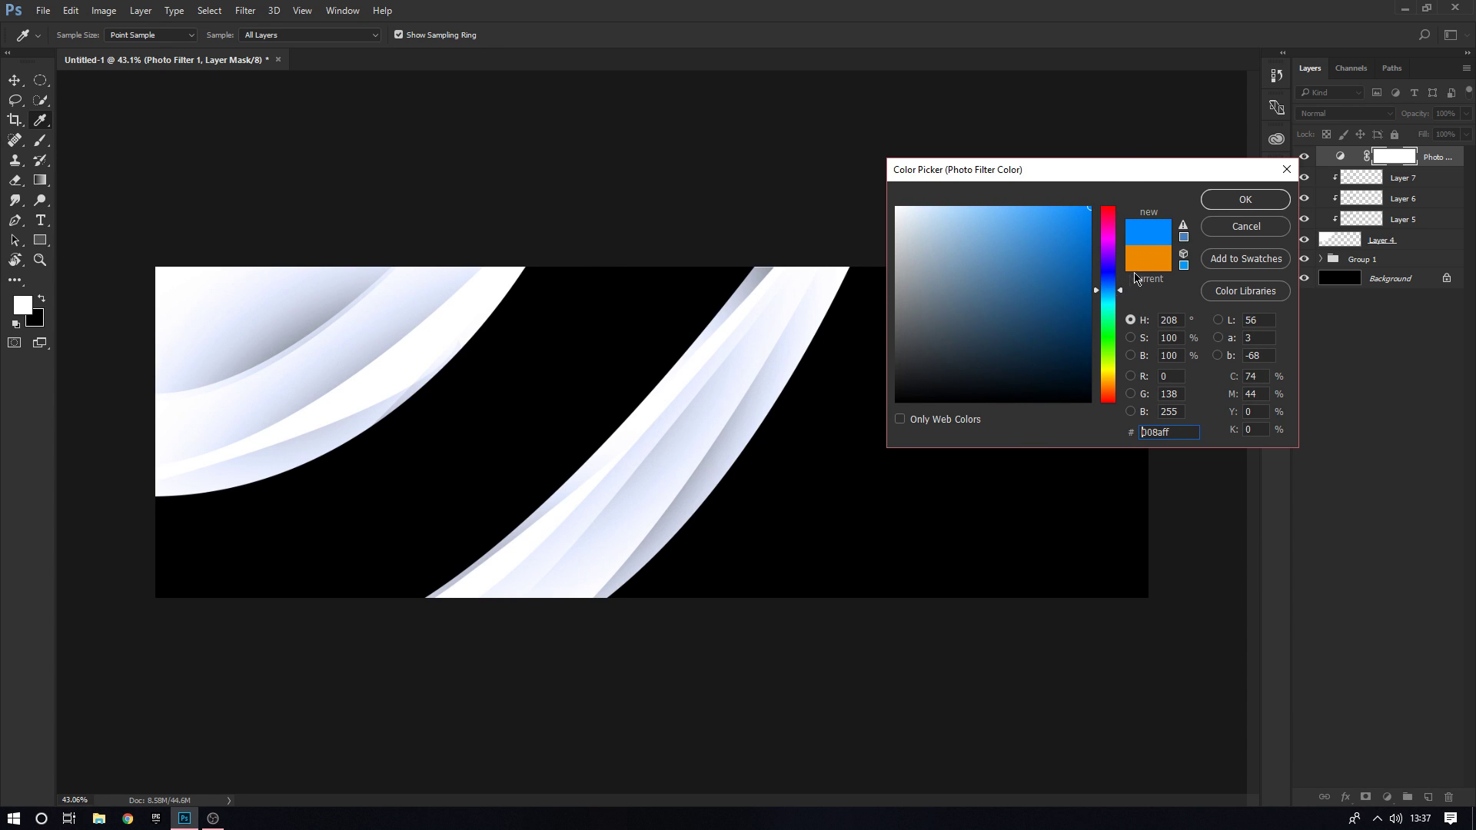
left_click(1243, 200)
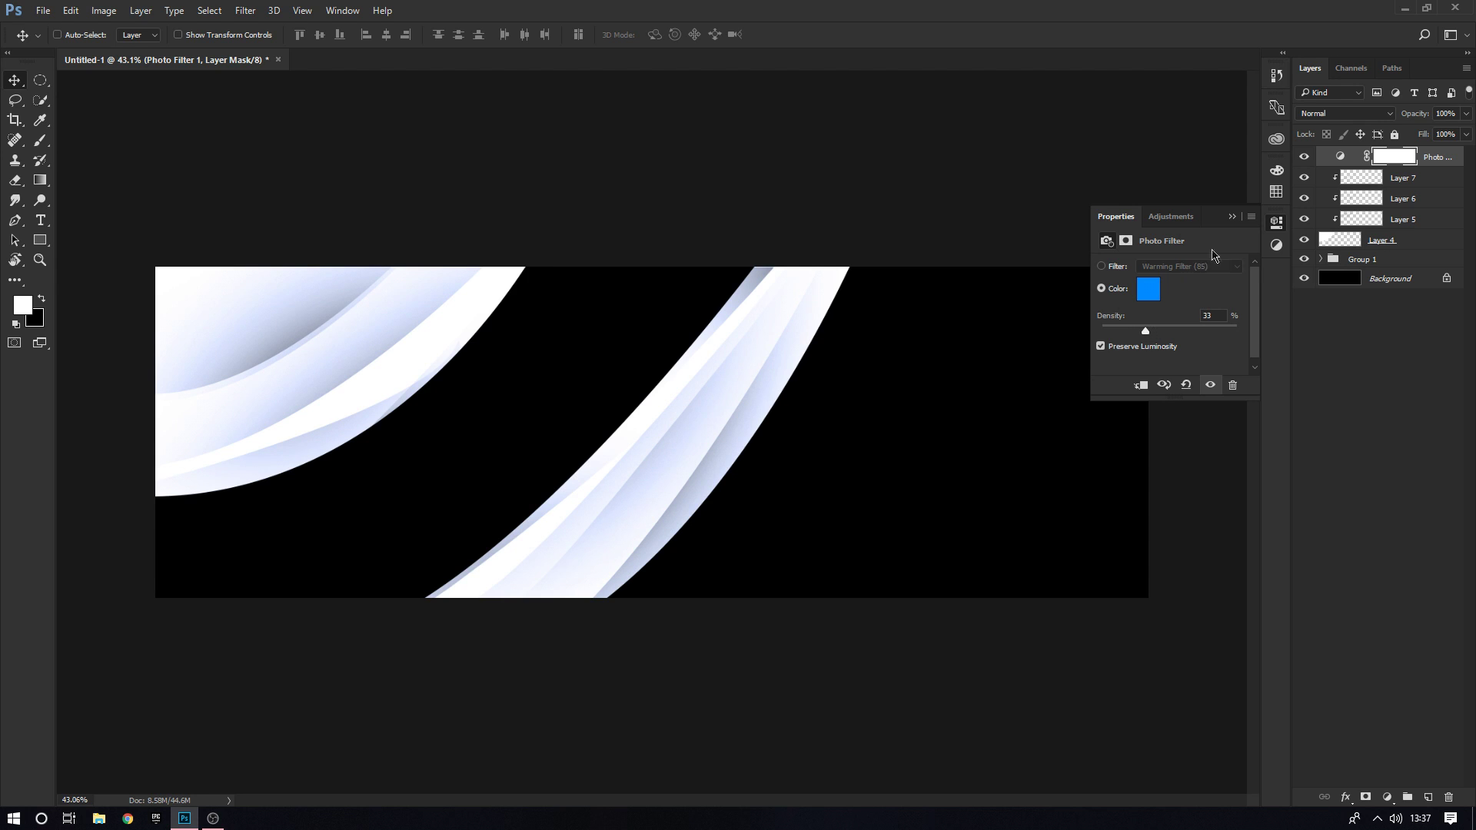
left_click(1233, 217)
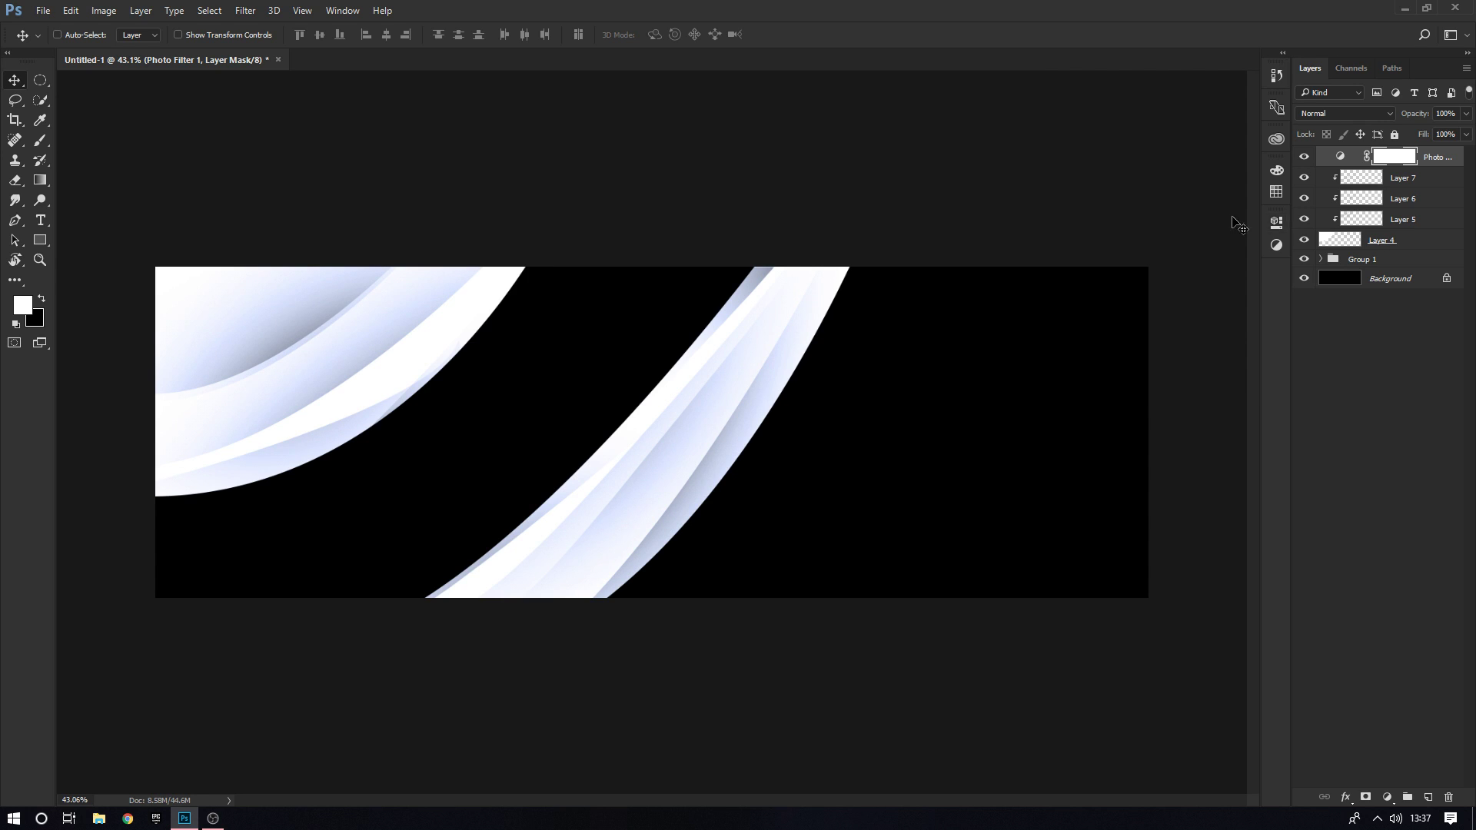
left_click(1390, 277)
Fill the Background with white and add a Curves adjustment above the Photo Filter
key("alt+BackSpace")
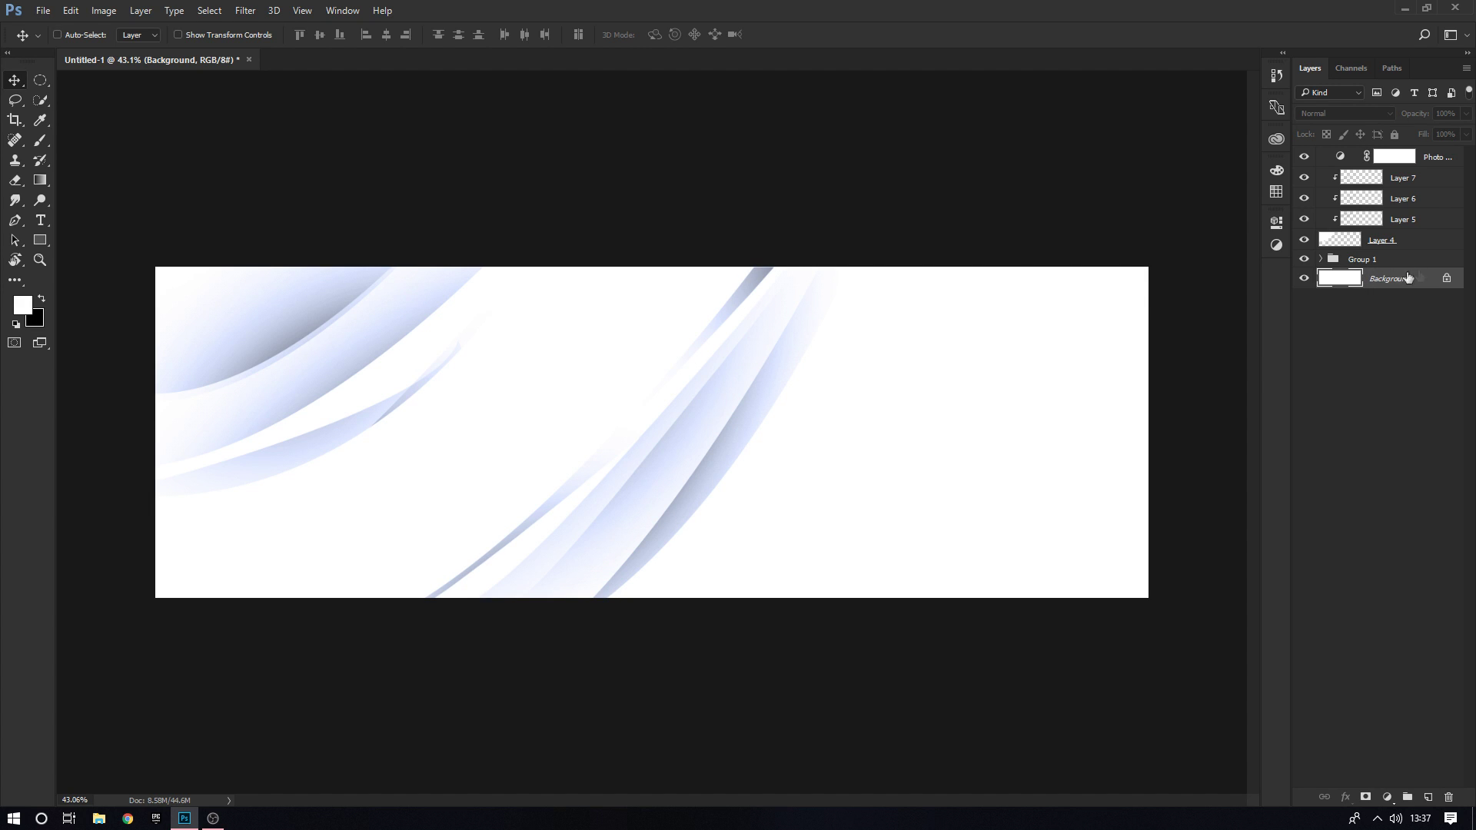
left_click(1439, 157)
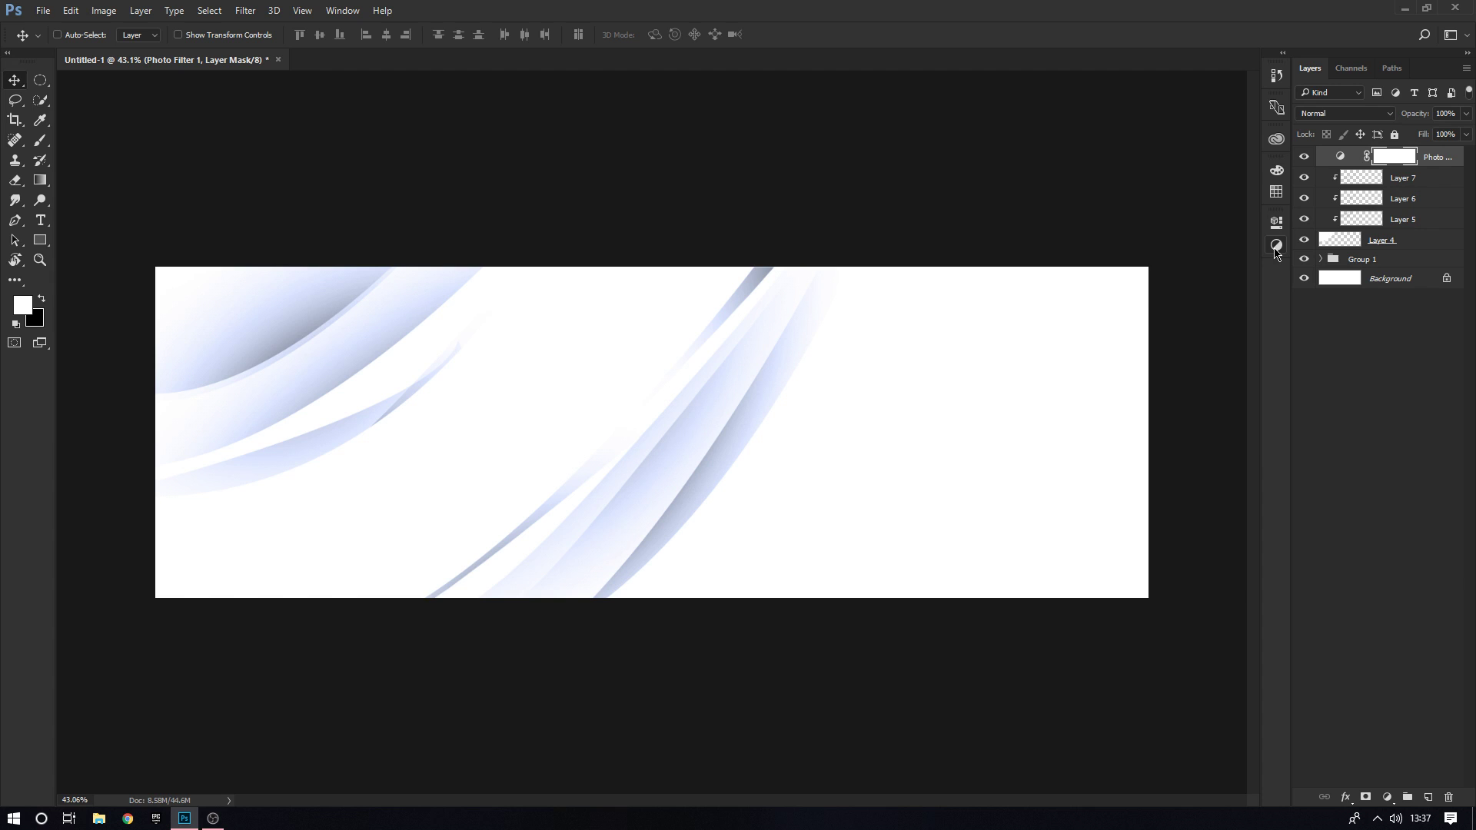
left_click(1276, 245)
left_click(1192, 258)
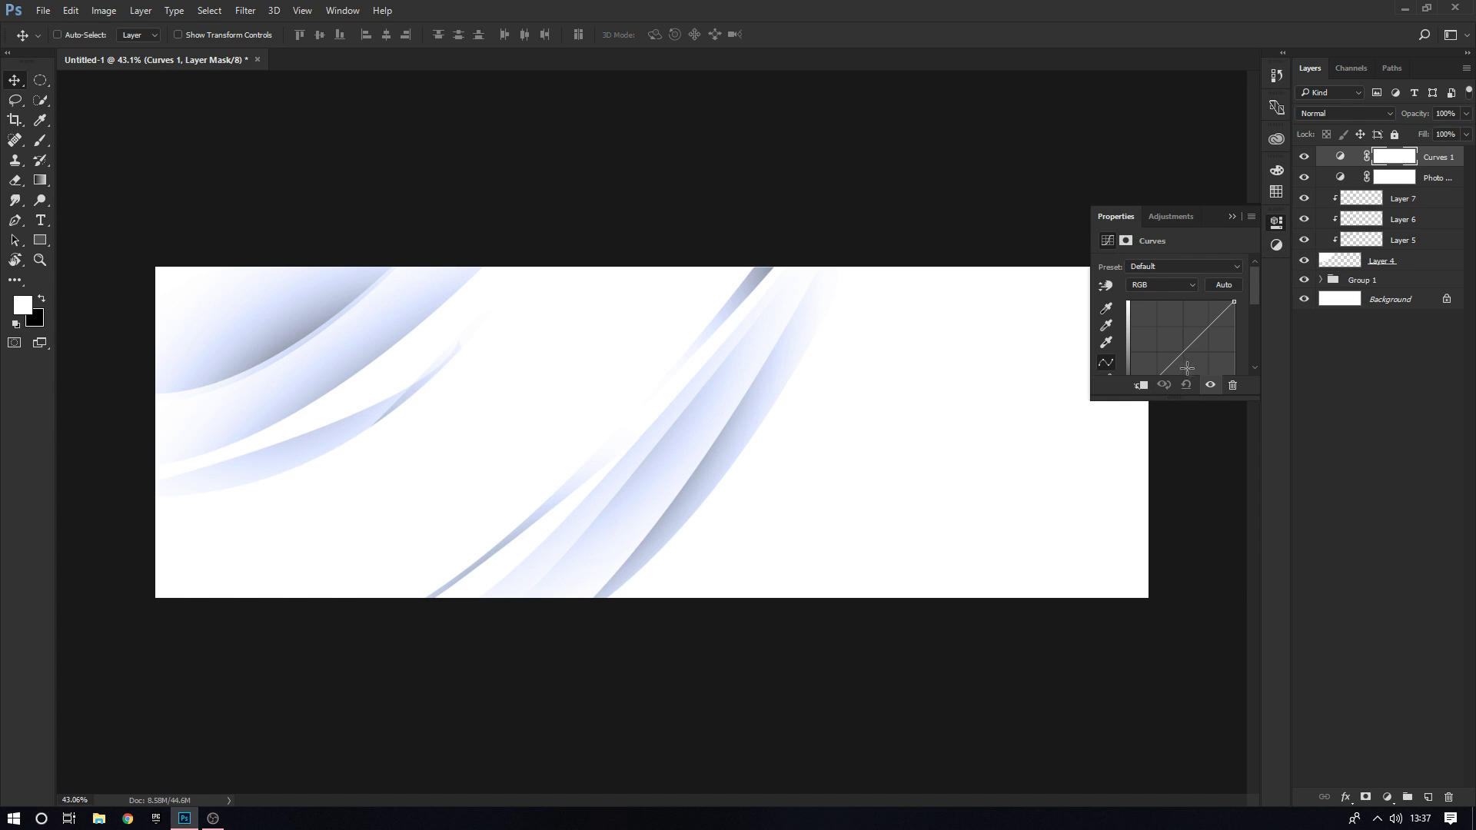
Shape the RGB curve with several points to deepen the swooshes' blue shading
left_click_drag(1204, 400, 1208, 503)
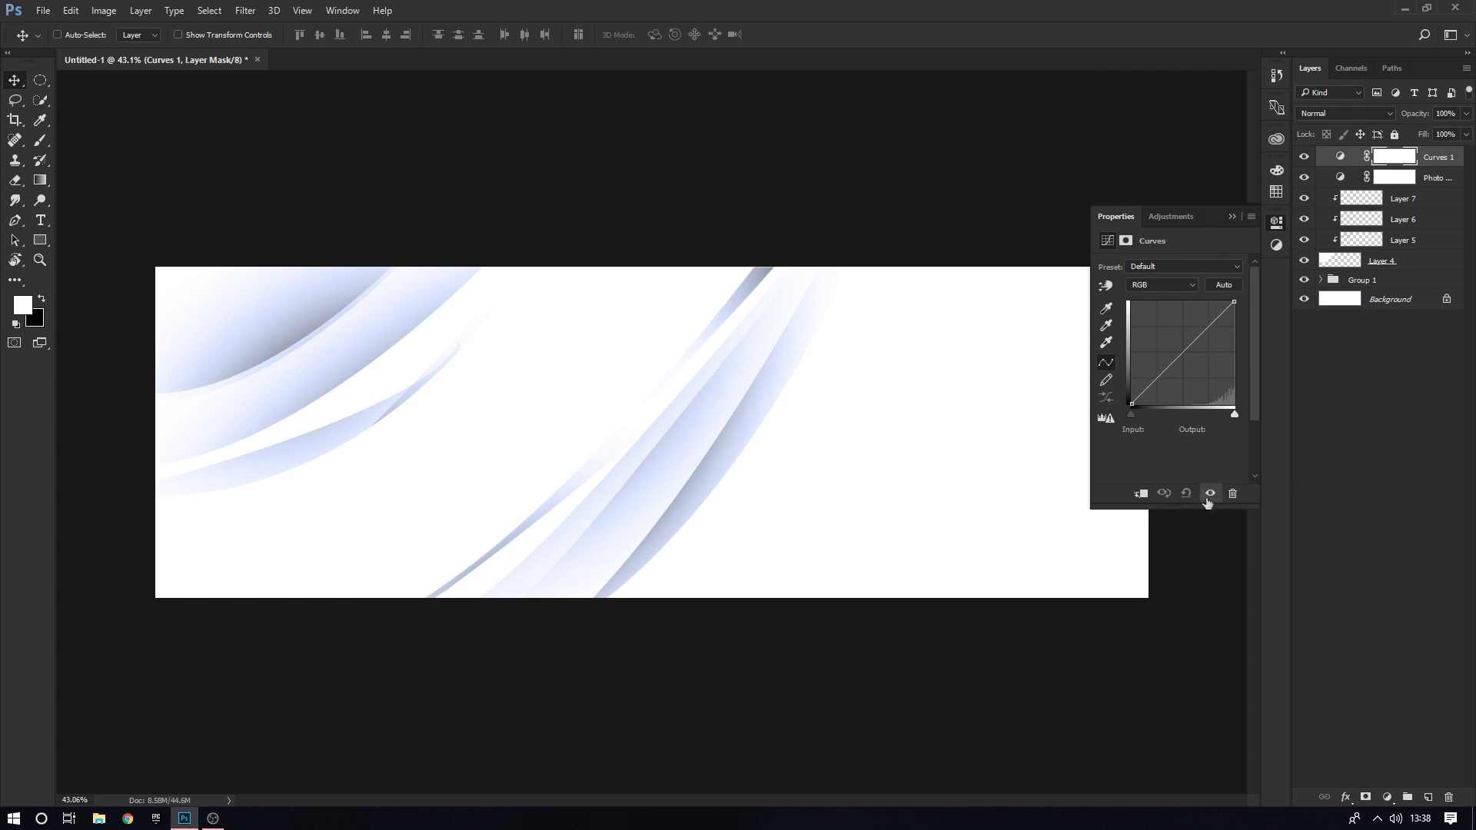
left_click(1146, 390)
left_click_drag(1146, 390, 1170, 394)
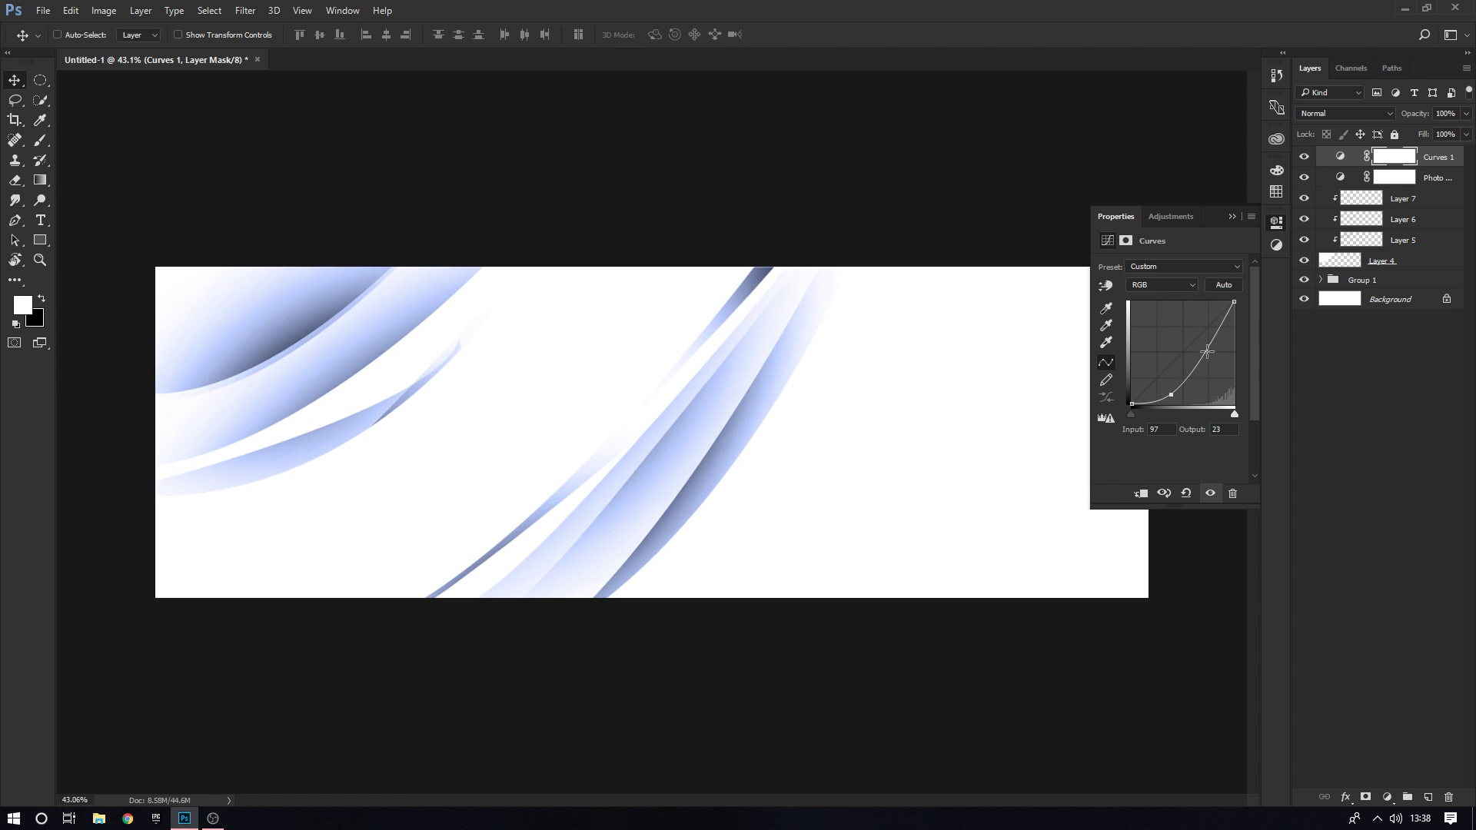
mouse_move(1211, 339)
left_mouse_down()
mouse_move(1228, 373)
mouse_move(1221, 350)
mouse_move(1207, 396)
mouse_move(1200, 361)
mouse_move(1213, 368)
left_mouse_up()
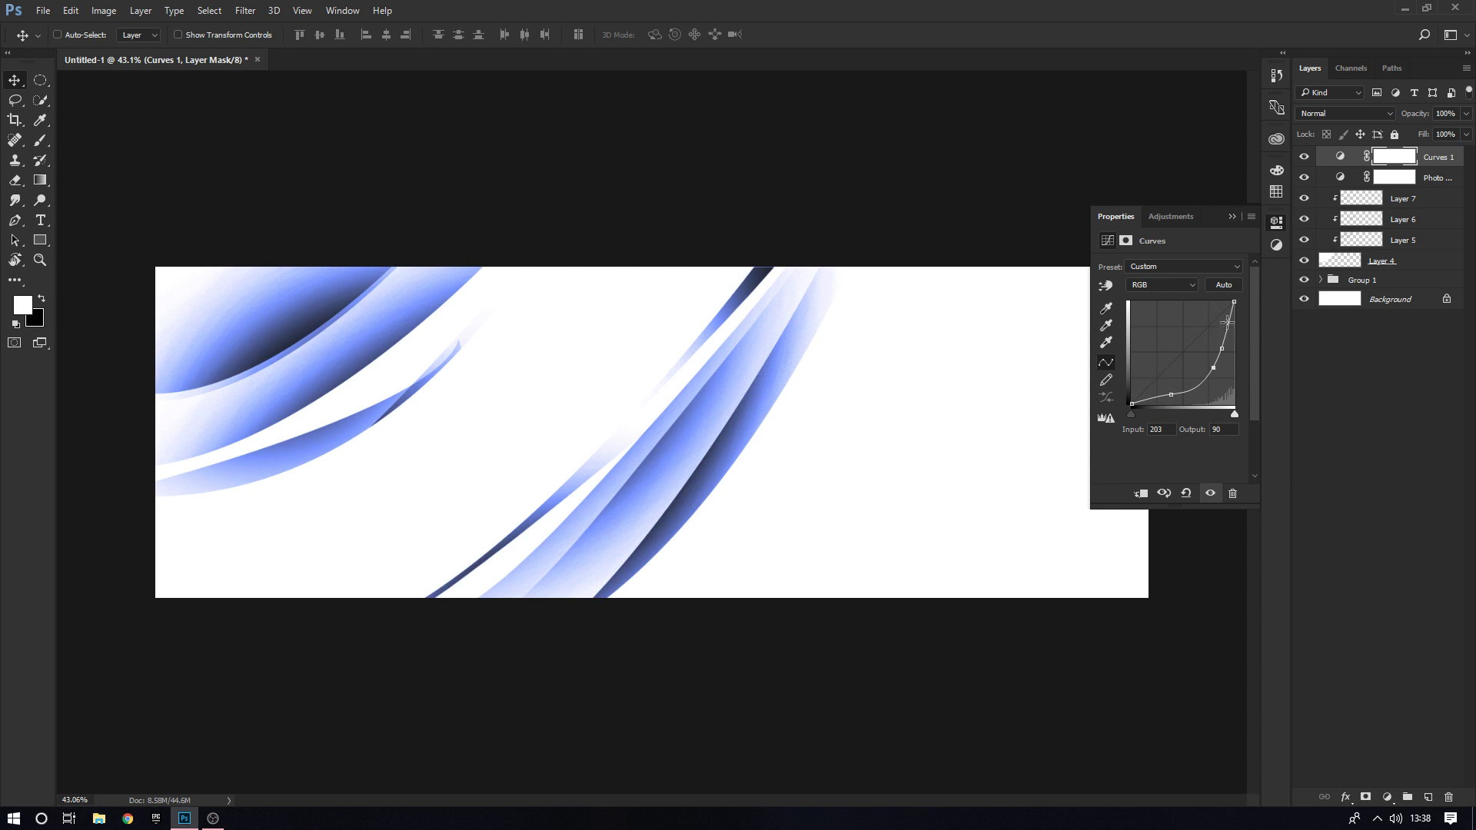
mouse_move(1234, 305)
left_mouse_down()
mouse_move(1233, 338)
mouse_move(1231, 288)
left_mouse_up()
left_click(1147, 403)
left_click_drag(1133, 404, 1222, 337)
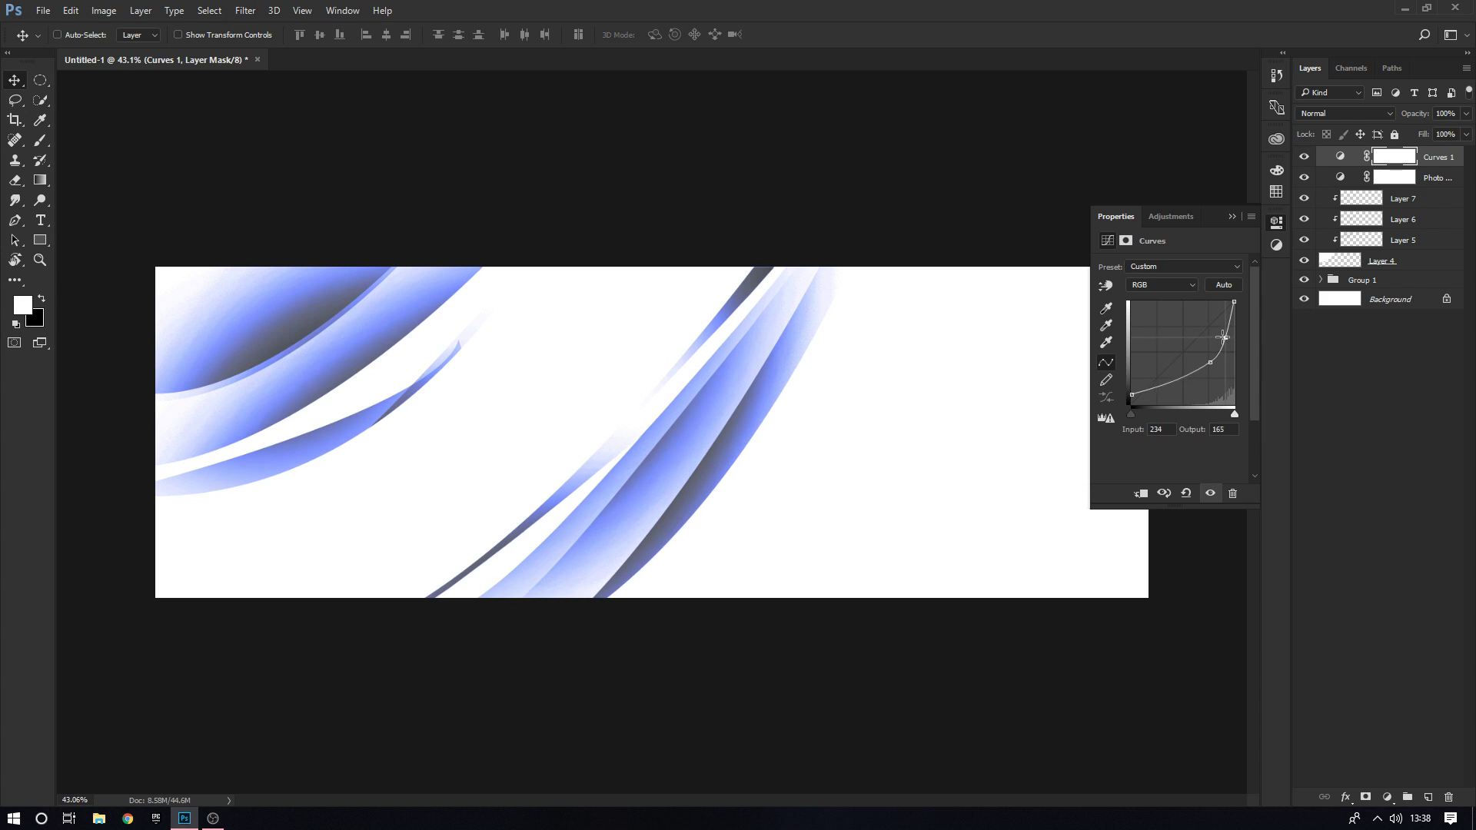
left_click(1192, 377)
Group Layers 4 through 7 into Group 2
left_click(1233, 216)
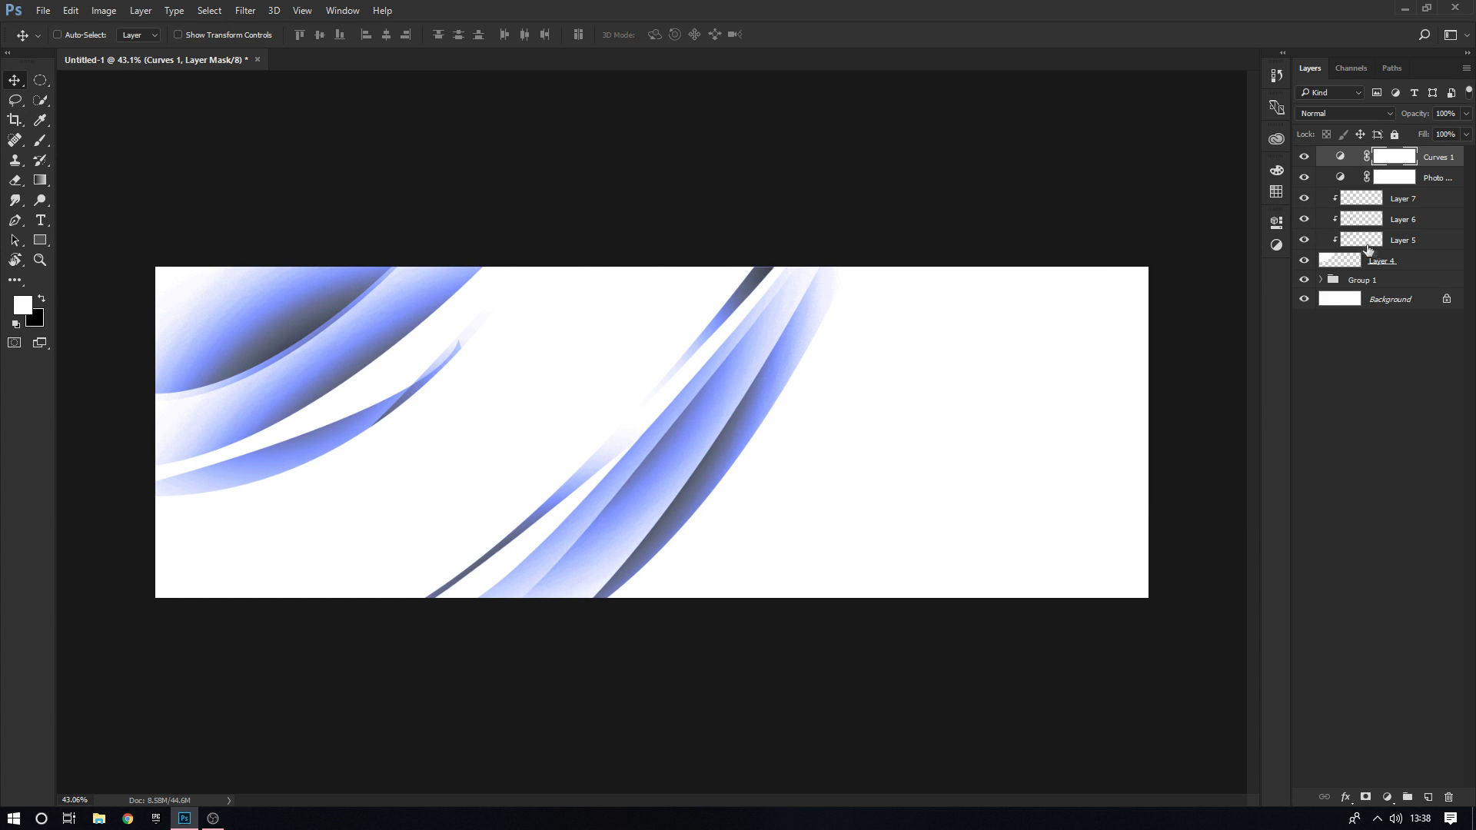
left_click(1388, 261)
left_click(1423, 201, "shift")
key("ctrl+g")
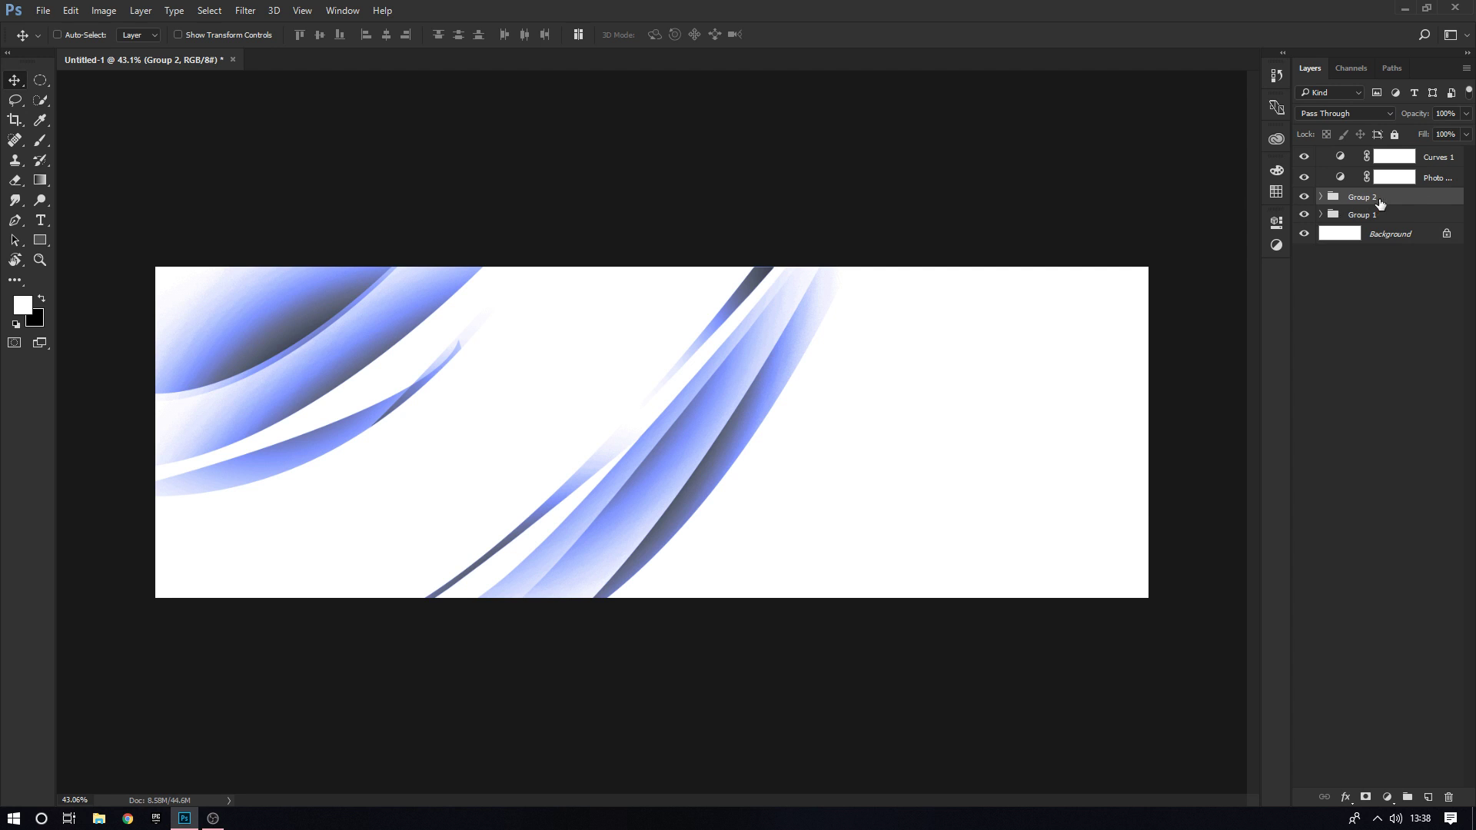
Duplicate Group 2, flip the copy horizontally, and move it to the banner's right edge
key("ctrl")
left_click_drag(1084, 309, 1026, 336)
key("ctrl+y")
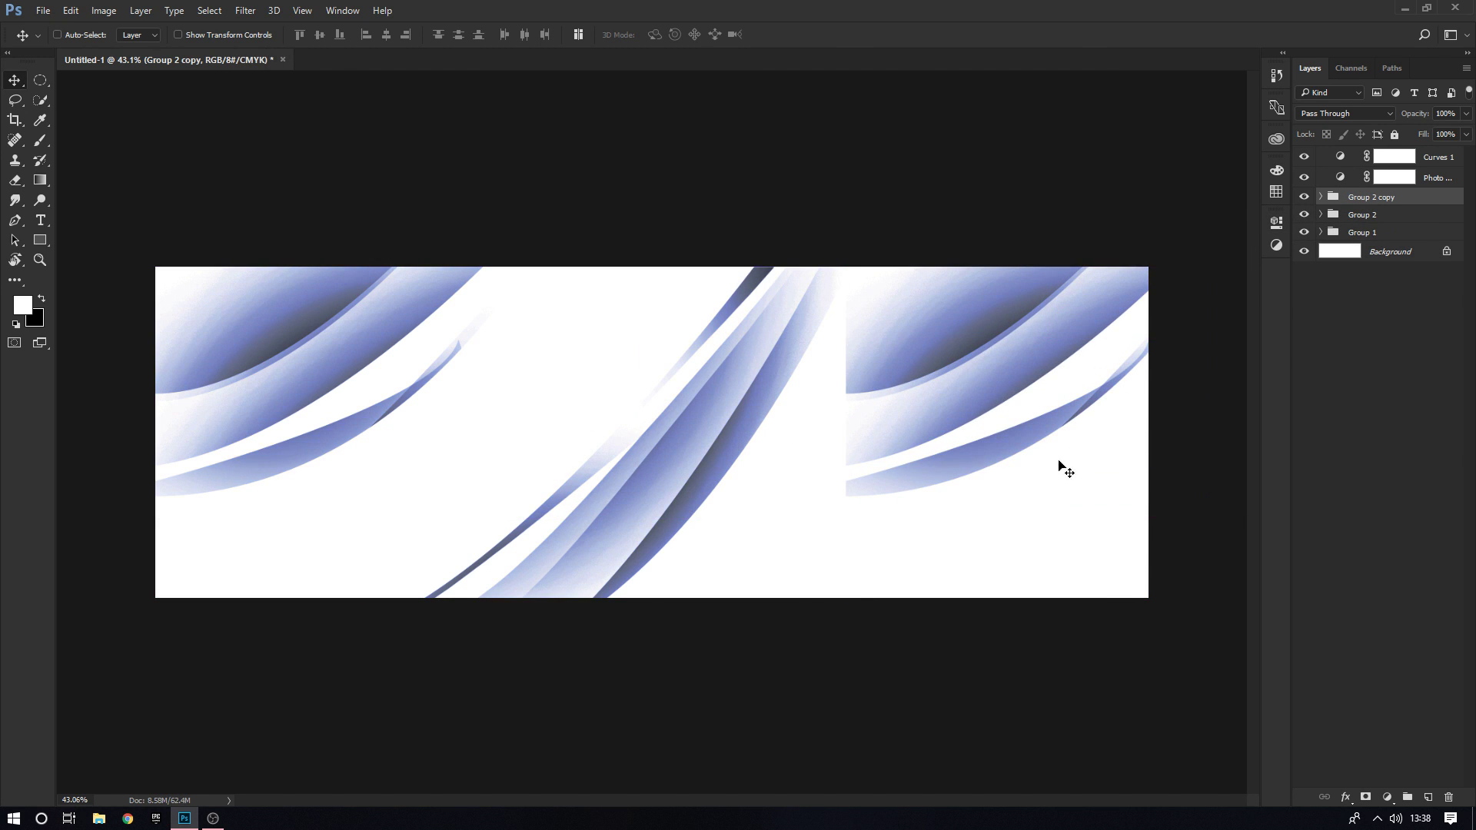
right_click(1060, 462)
left_click(1136, 550)
key("ctrl+y")
key("ctrl+r")
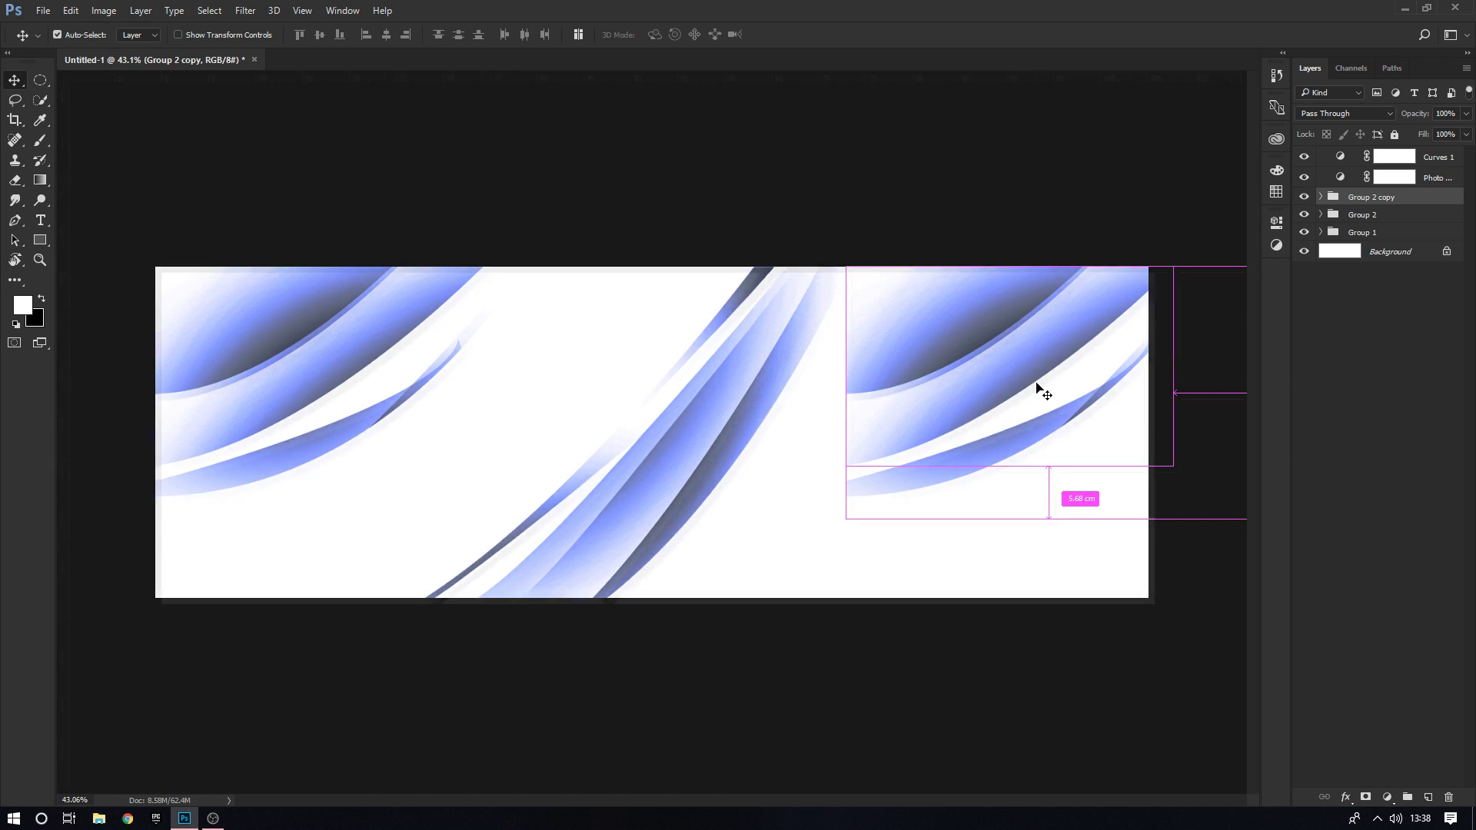
key("ctrl+t")
right_click(1019, 380)
left_click(1075, 609)
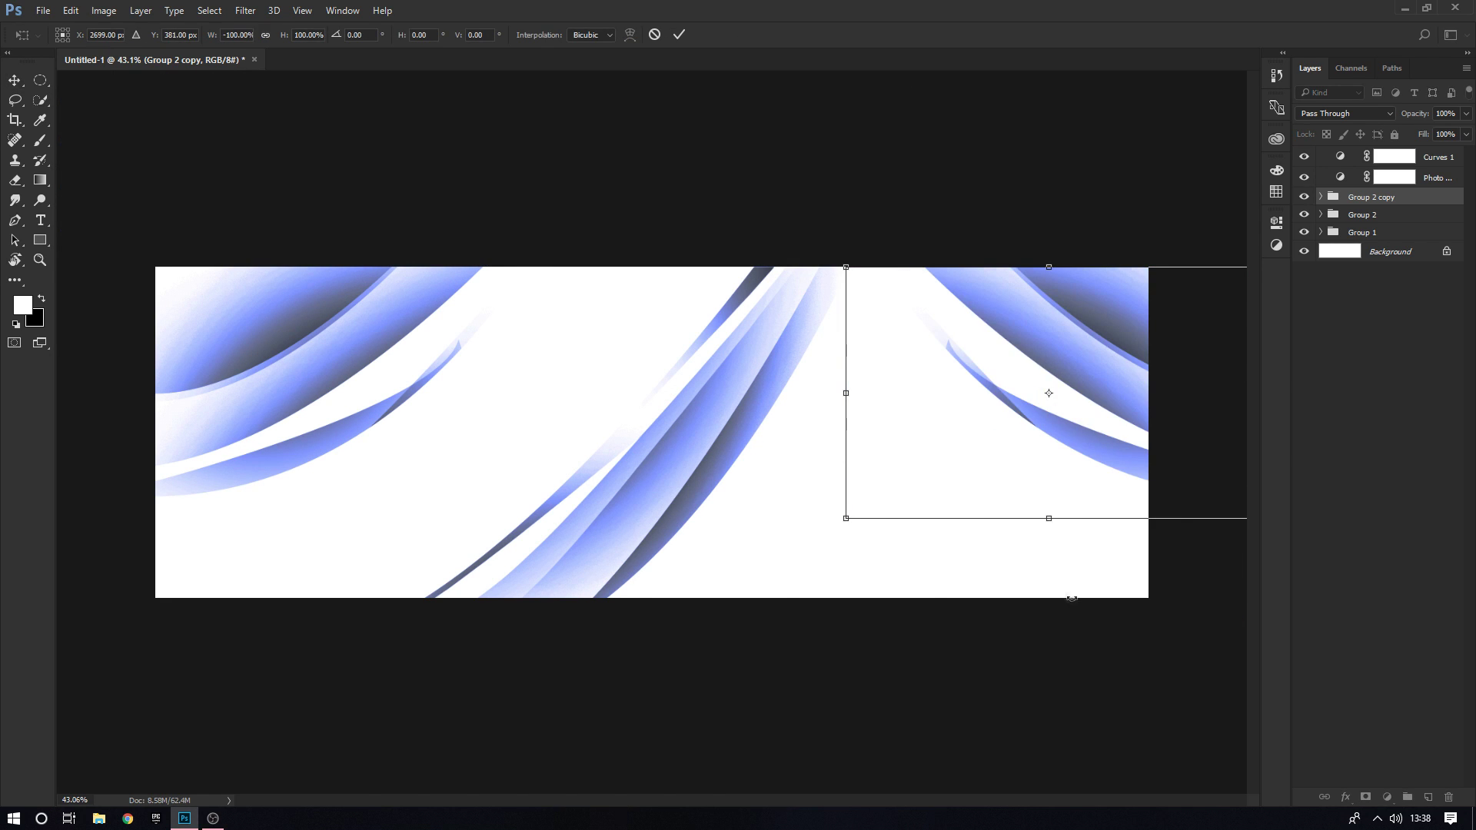
key("Return")
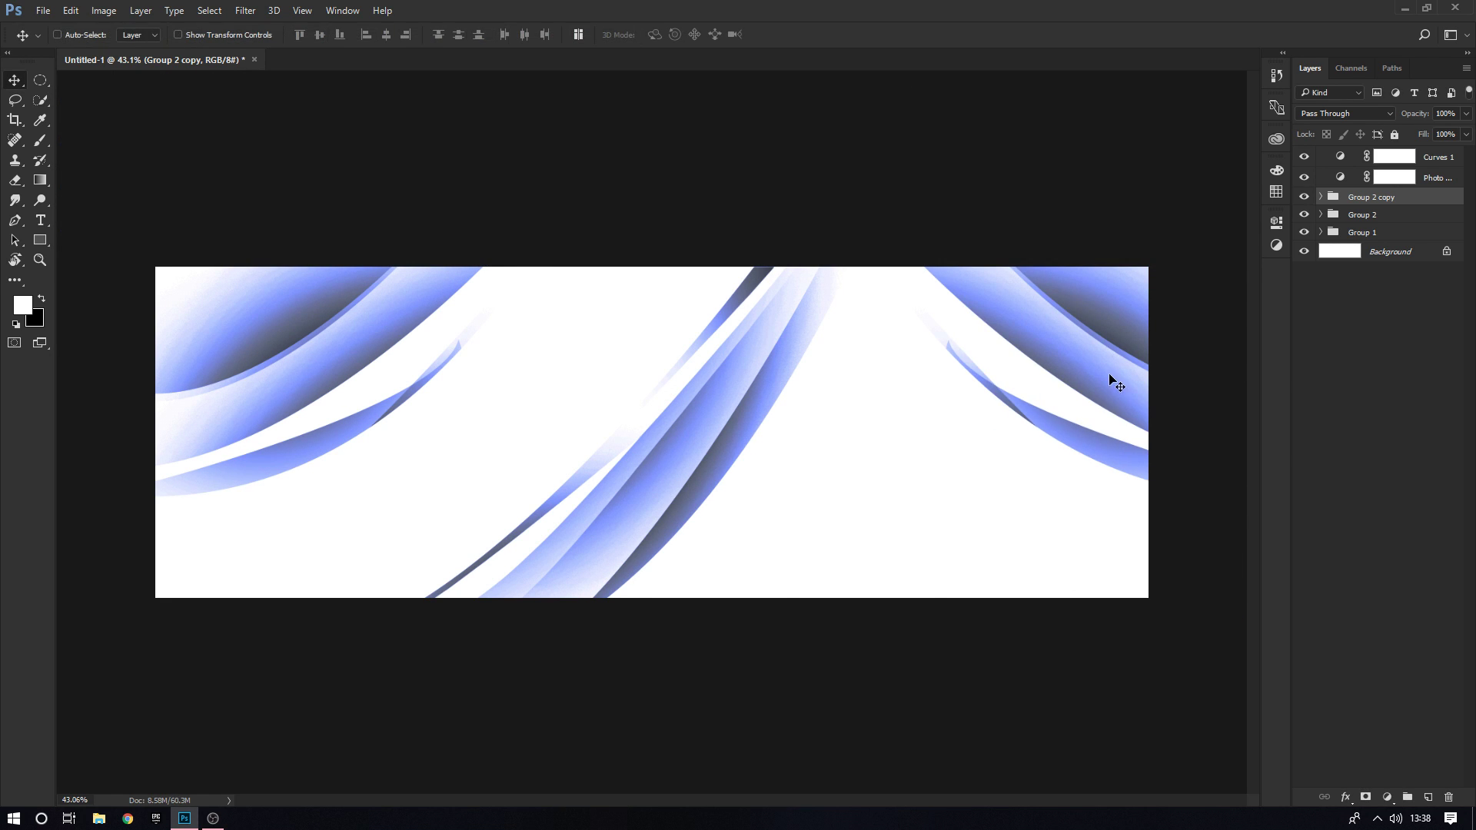
left_click_drag(1110, 376, 1007, 378)
Add a third copy scaled to about 145%, placed below Group 2 copy and nudged left
key("ctrl+j")
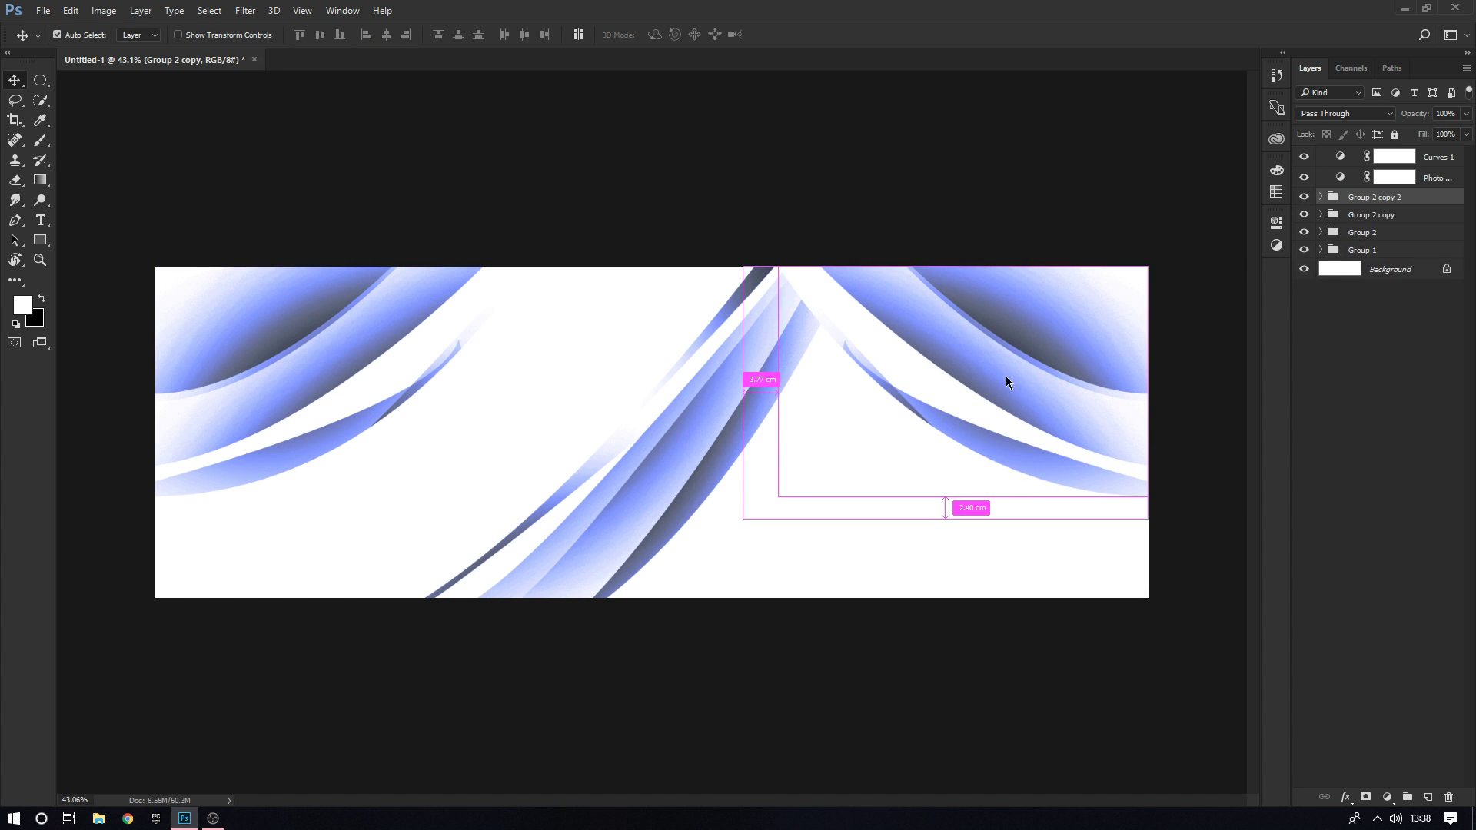
left_click_drag(1075, 340, 1060, 495)
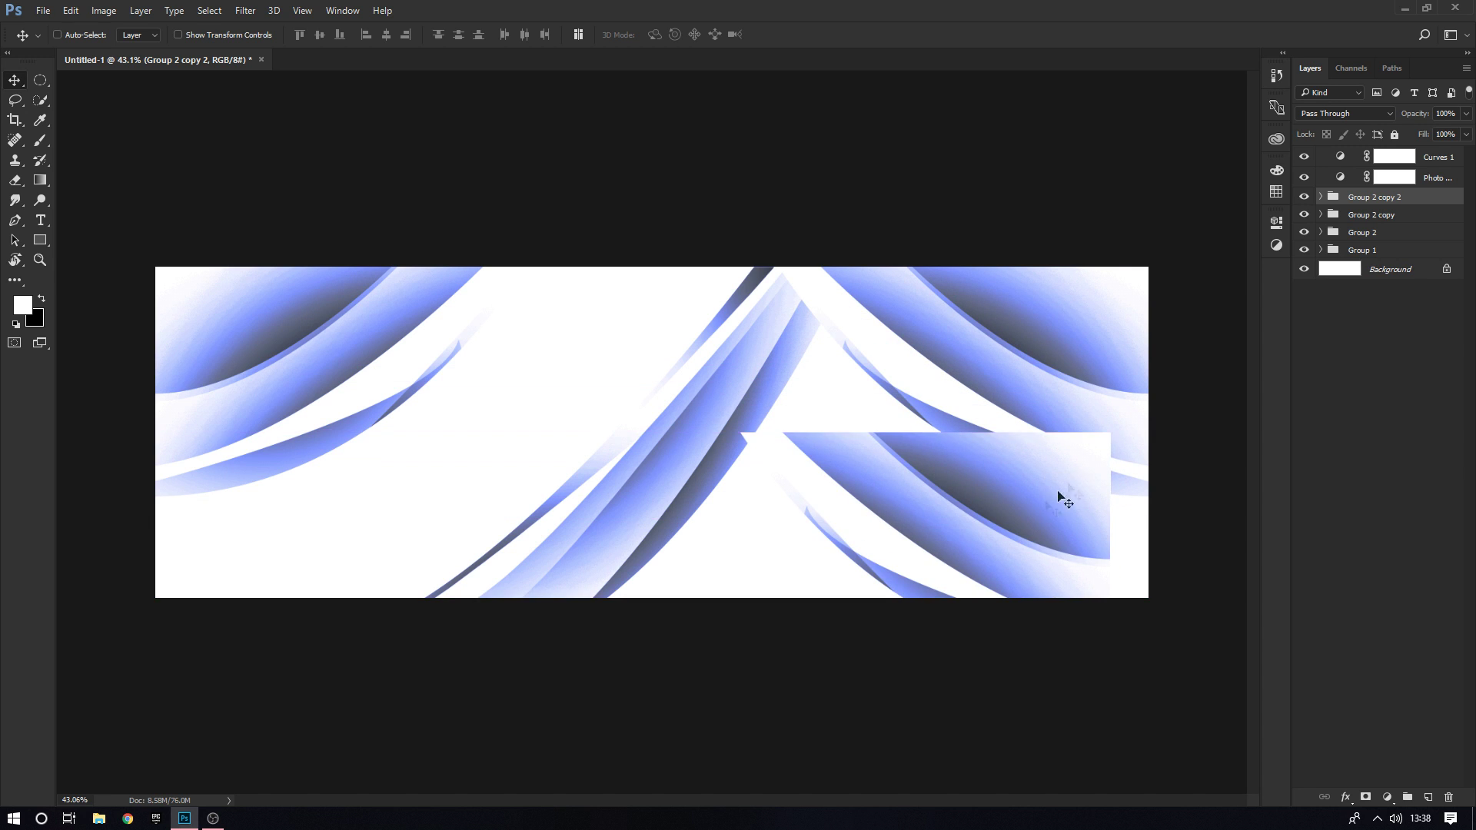
key("ctrl+t")
left_click_drag(1110, 428, 1202, 376)
key("Return")
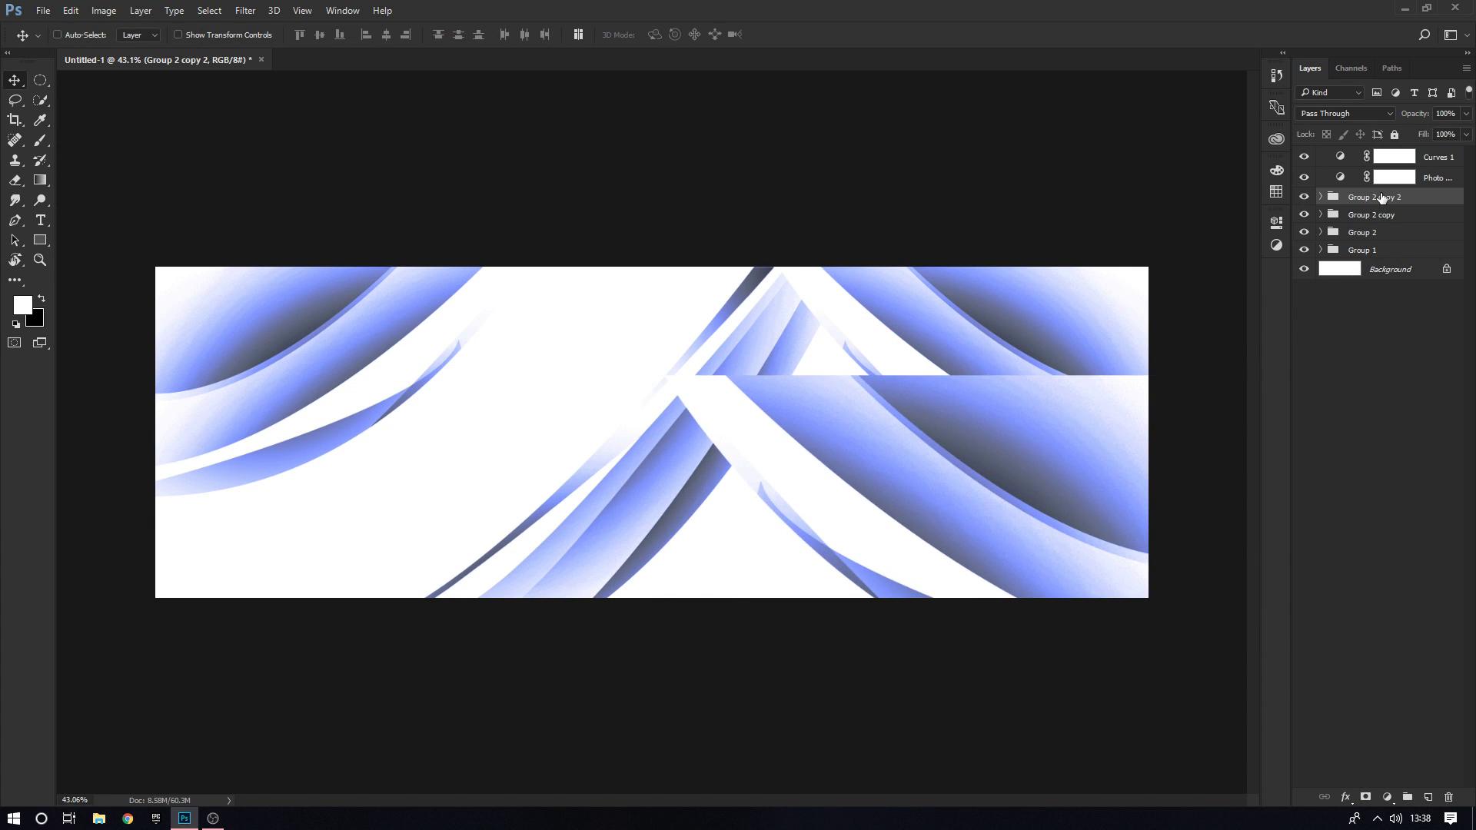
left_click_drag(1384, 201, 1383, 224)
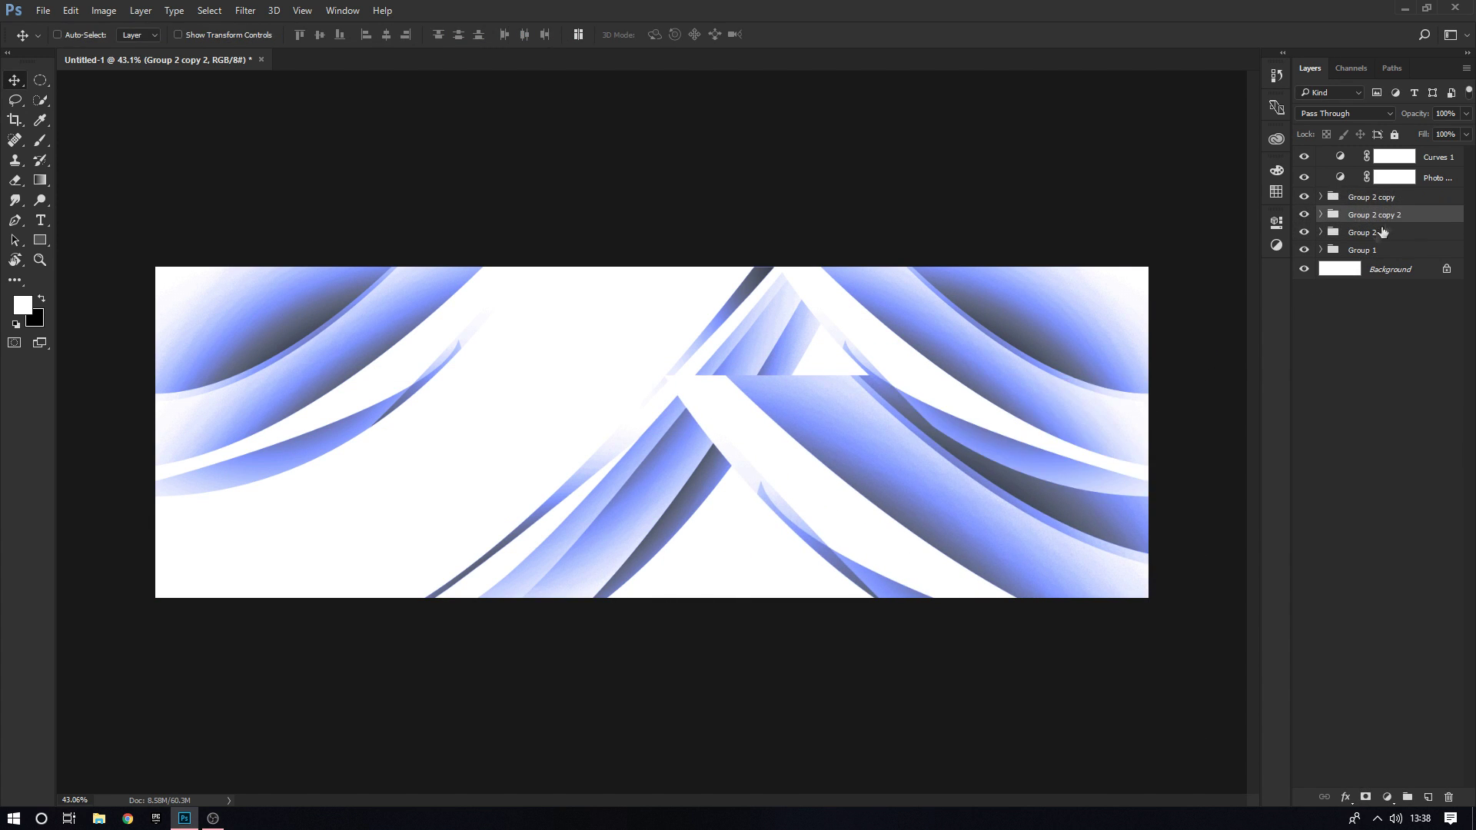
left_click_drag(1058, 428, 1042, 427)
Enlarge Group 2 copy 2 to about 125%, skew it upward and shift it slightly down-left
key("ctrl+t")
left_click_drag(1183, 375, 1330, 284)
left_click_drag(596, 286, 681, 198)
left_click_drag(1047, 544, 772, 611)
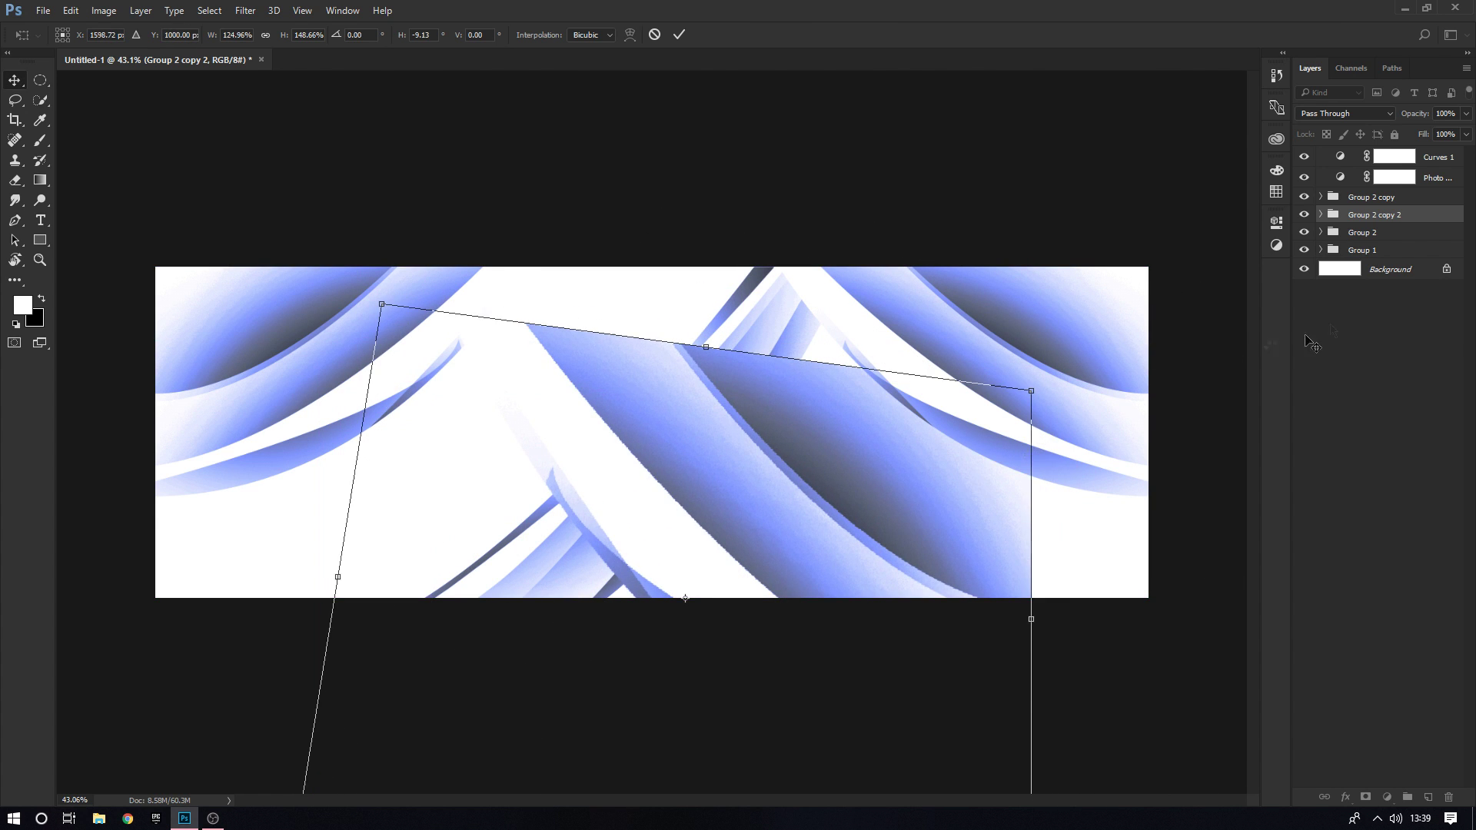
key("Return")
Move Group 2 copy 2 lower in the layer stack and shift it right across the banner
left_click_drag(1376, 216, 1376, 261)
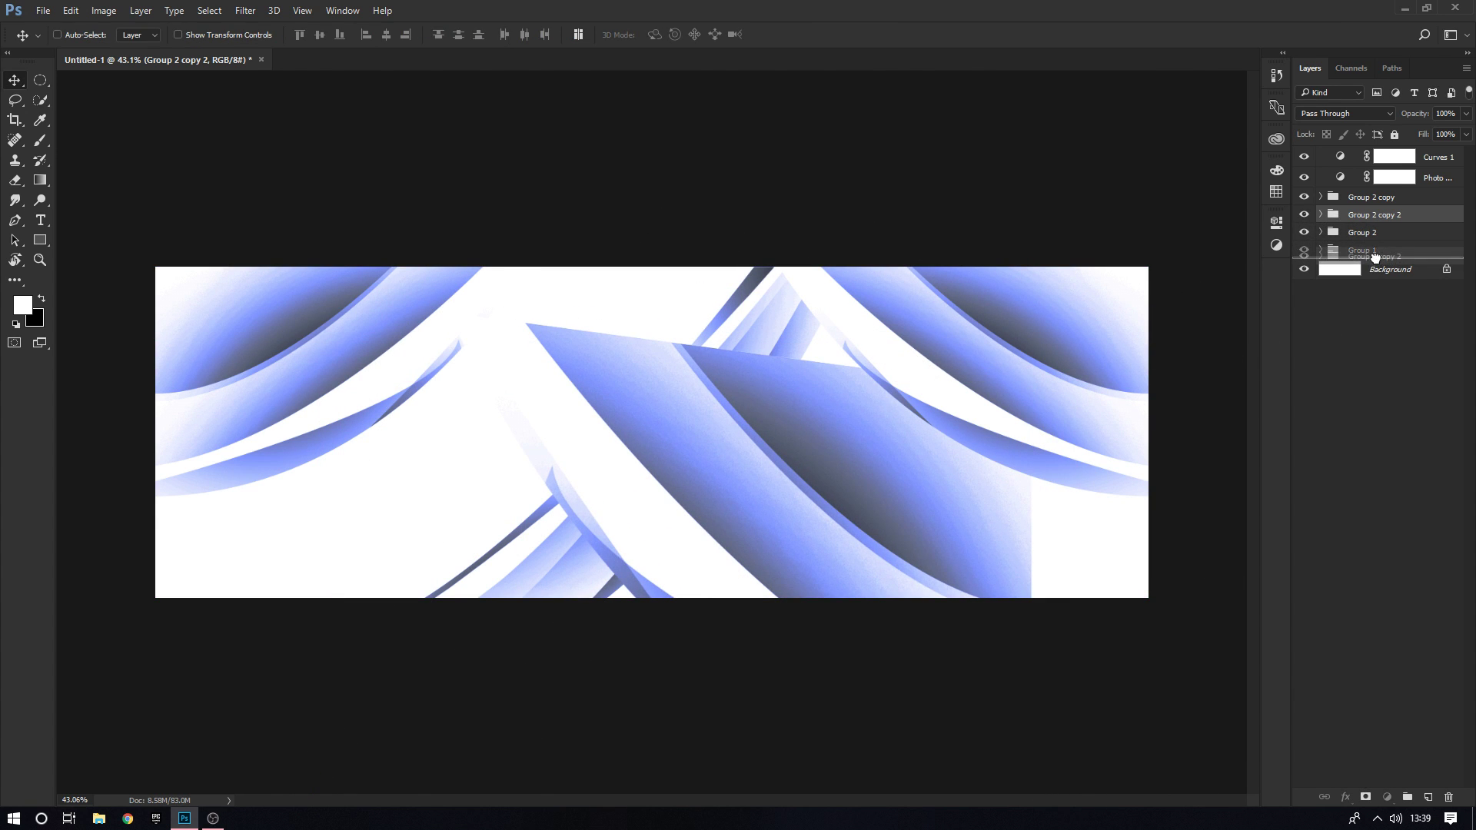
left_click_drag(999, 442, 1159, 413)
scroll(1146, 418, "down", 5)
Distort Group 2 copy 2's corners into a larger, skewed swoosh sweeping through the centre-right
key("ctrl+t")
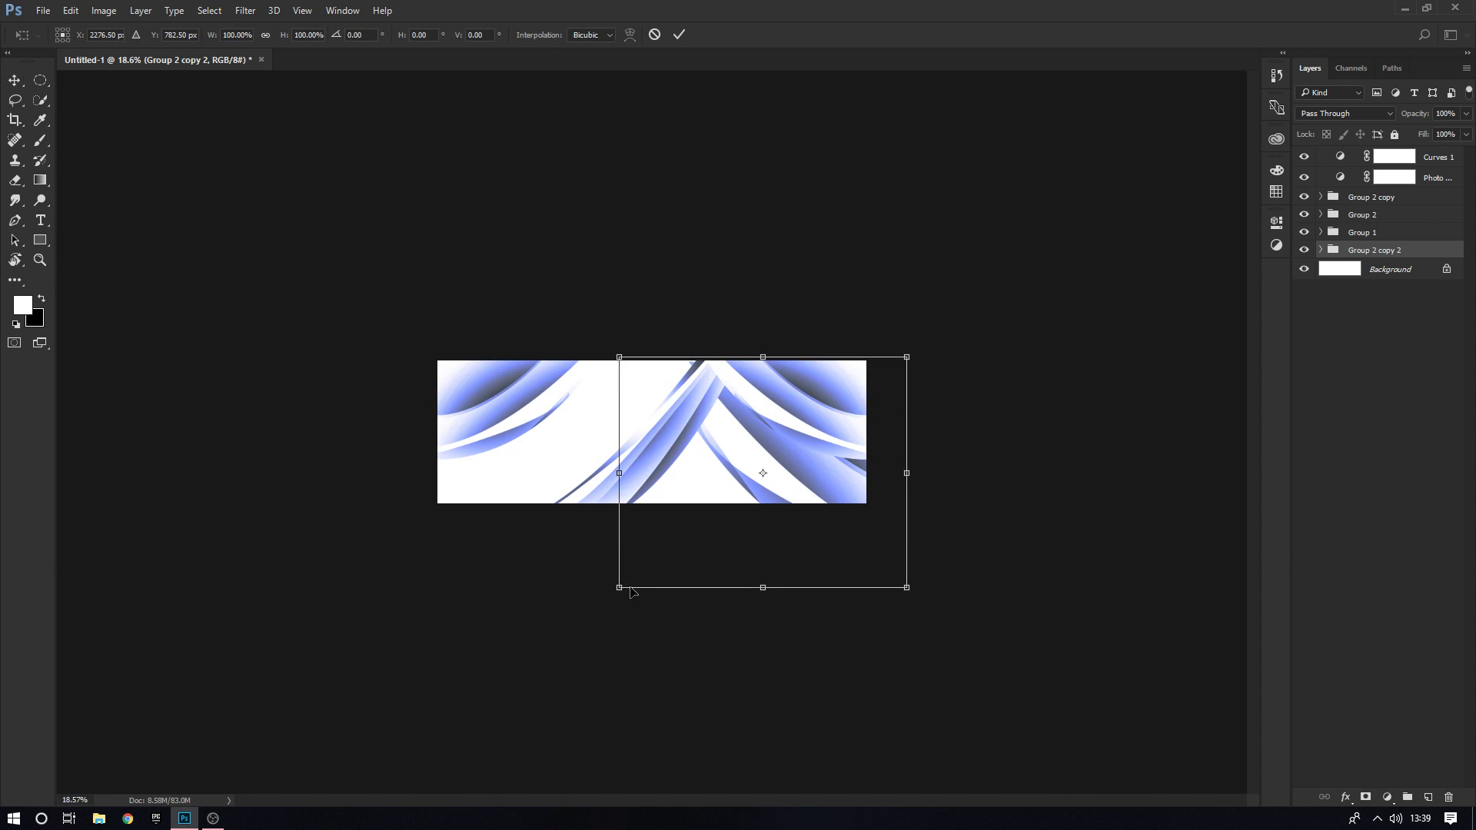
left_click_drag(629, 590, 0, 737)
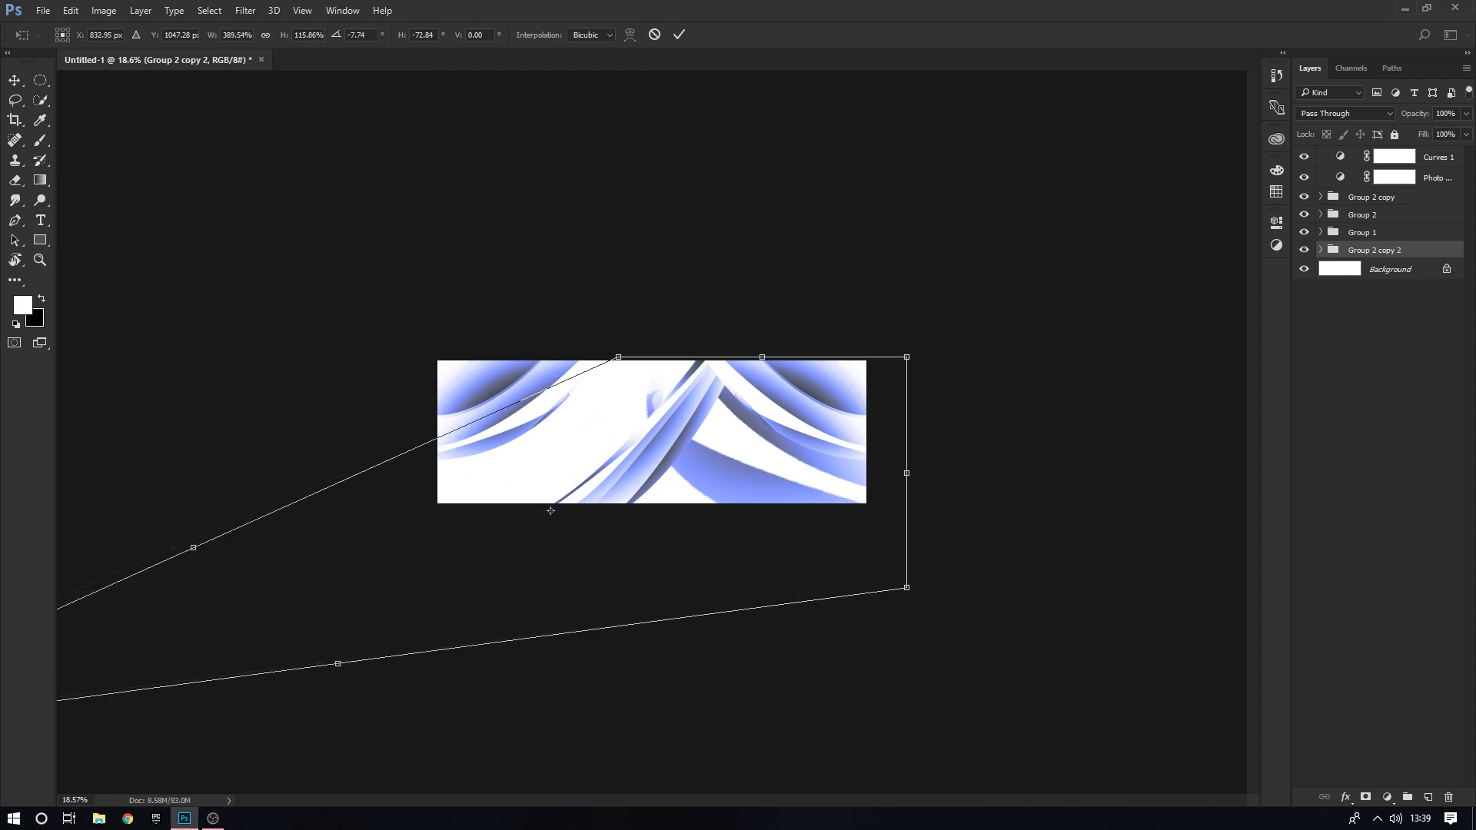
key("ctrl+z")
scroll(670, 414, "up", 3)
left_click_drag(590, 713, 507, 761)
scroll(738, 424, "down", 3)
left_click_drag(574, 355, 607, 374)
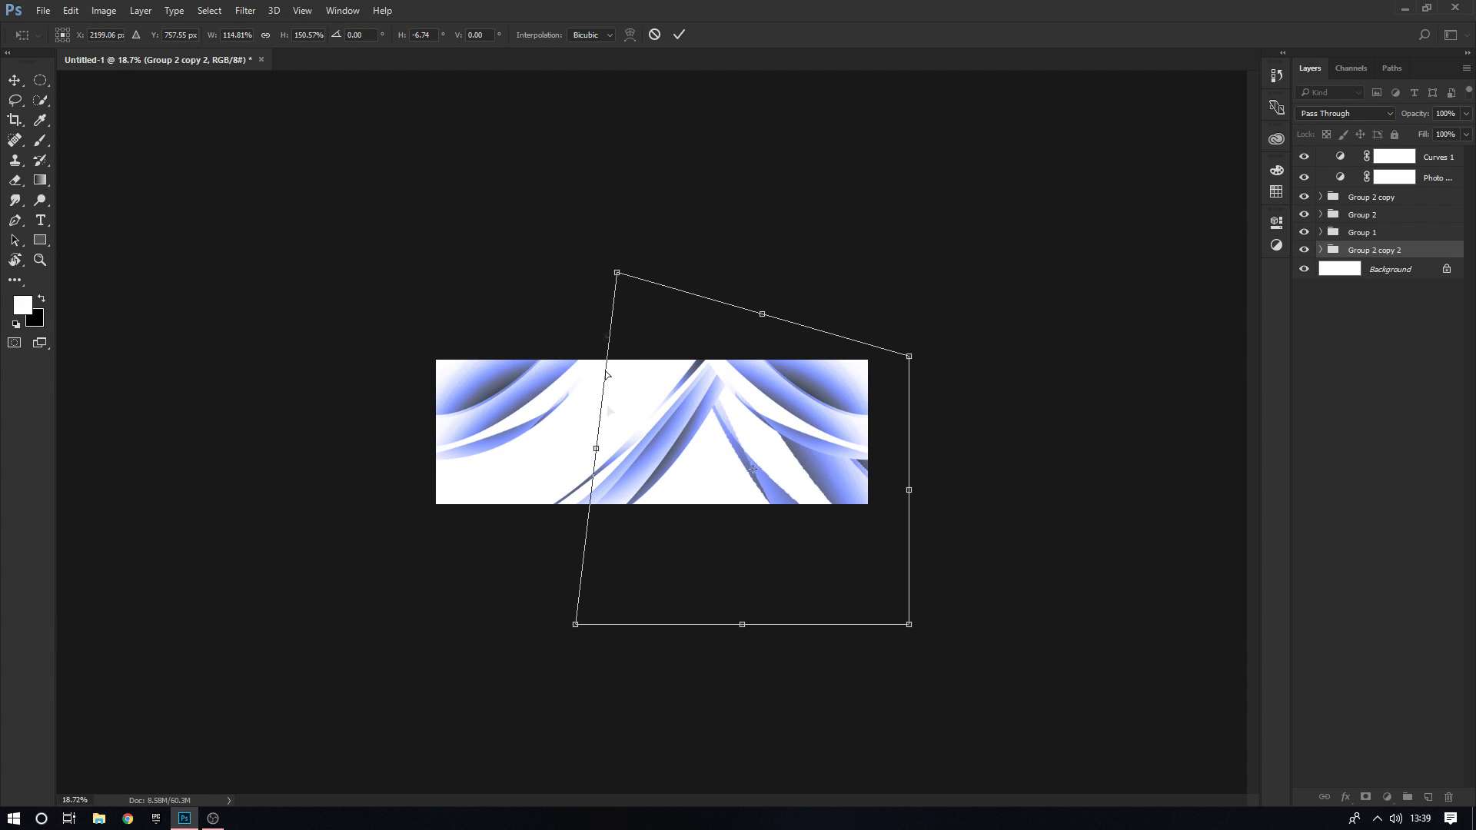
left_click_drag(578, 630, 217, 732)
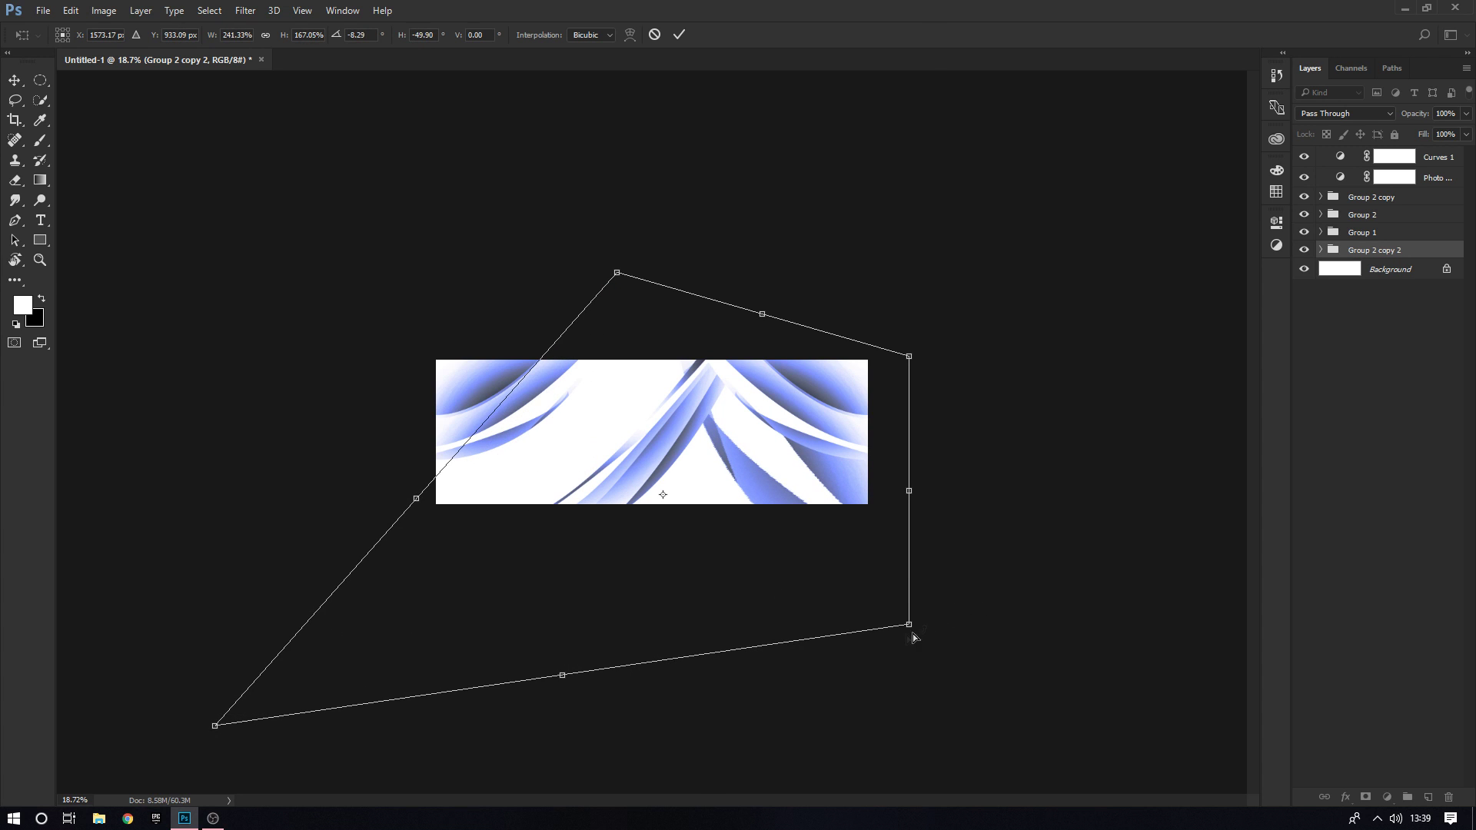
left_click_drag(911, 629, 737, 658)
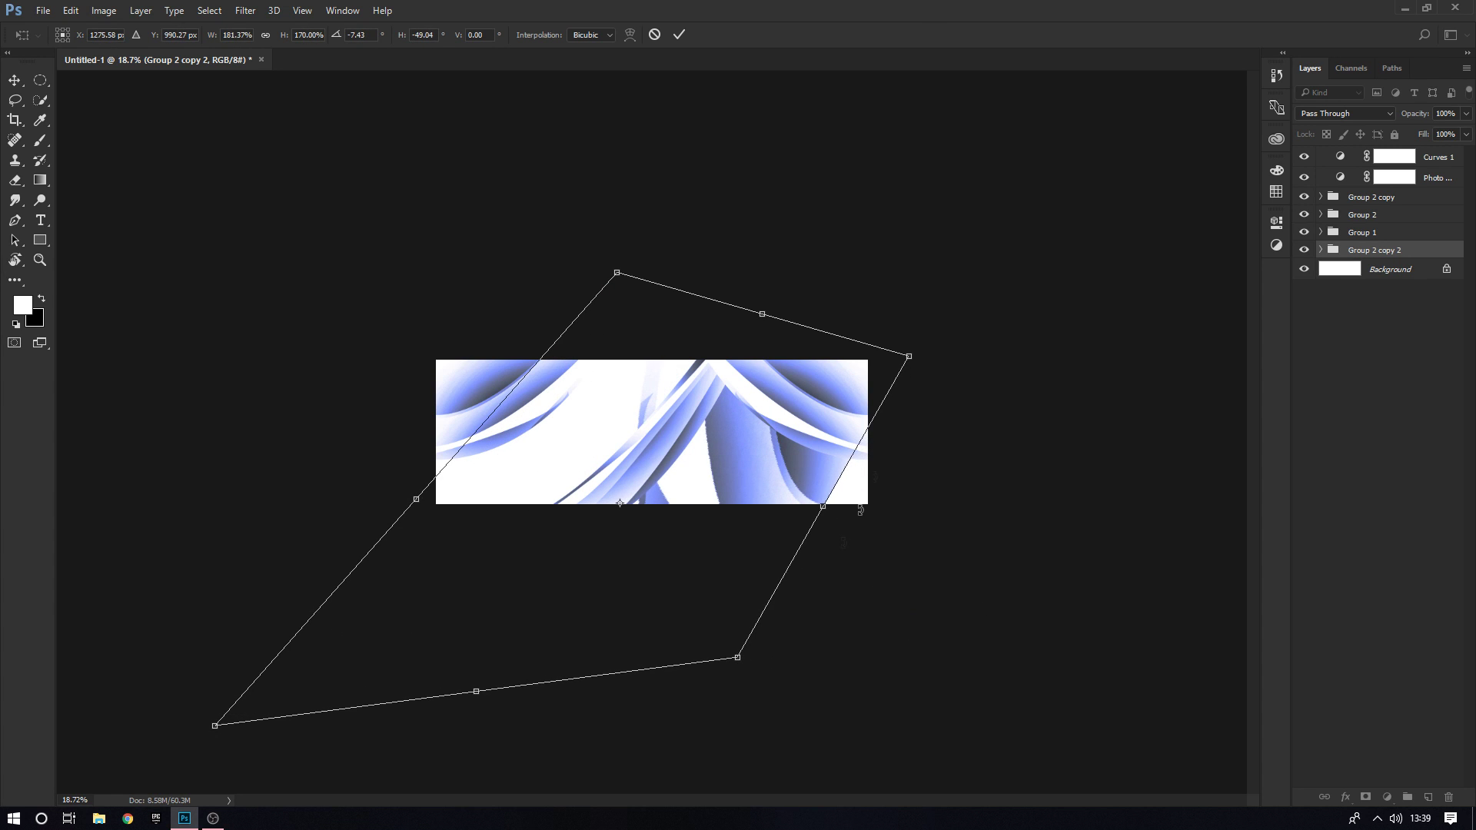
key("ctrl+plus")
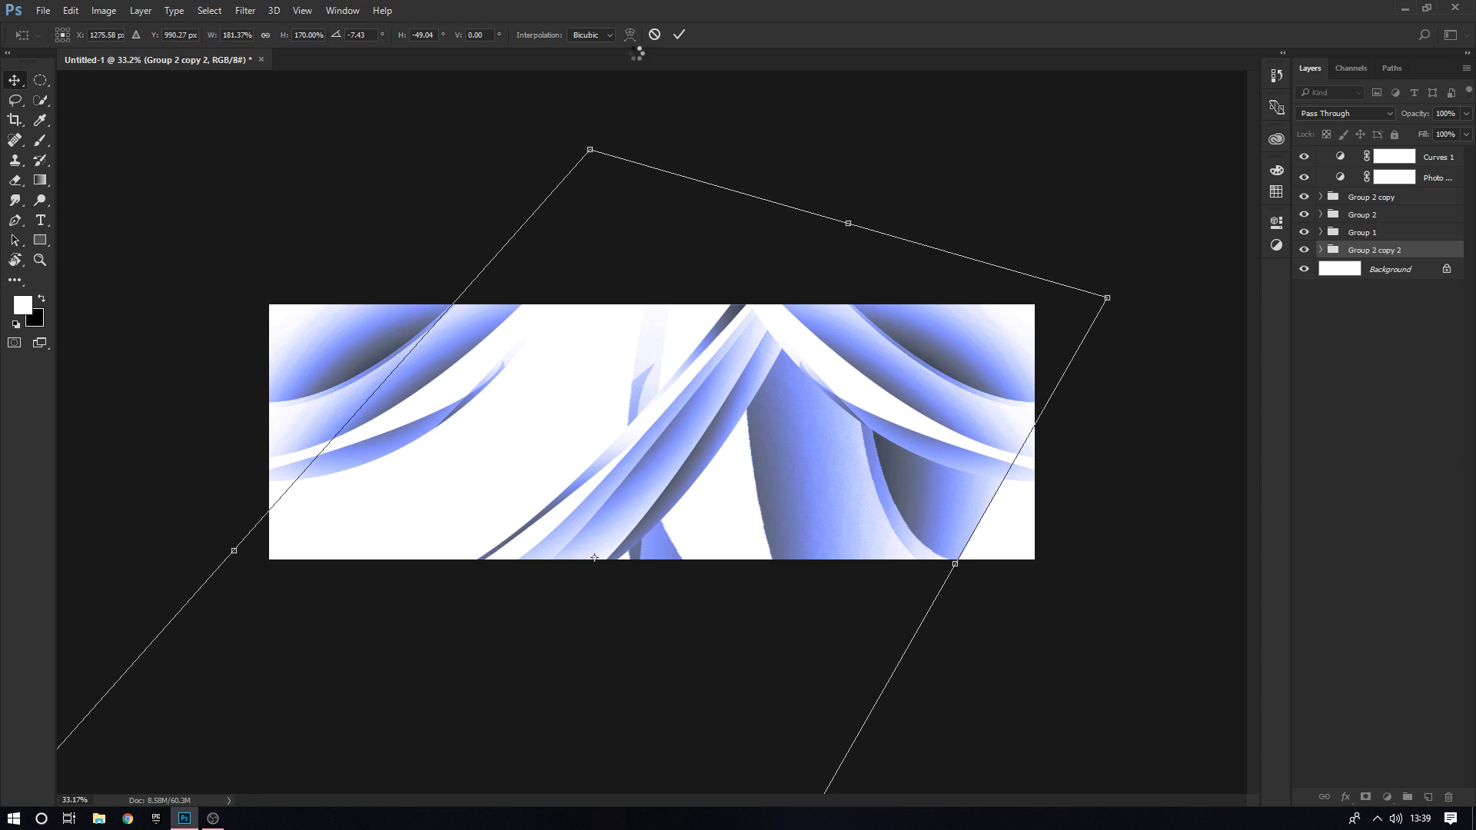
key("Return")
key("ctrl+t")
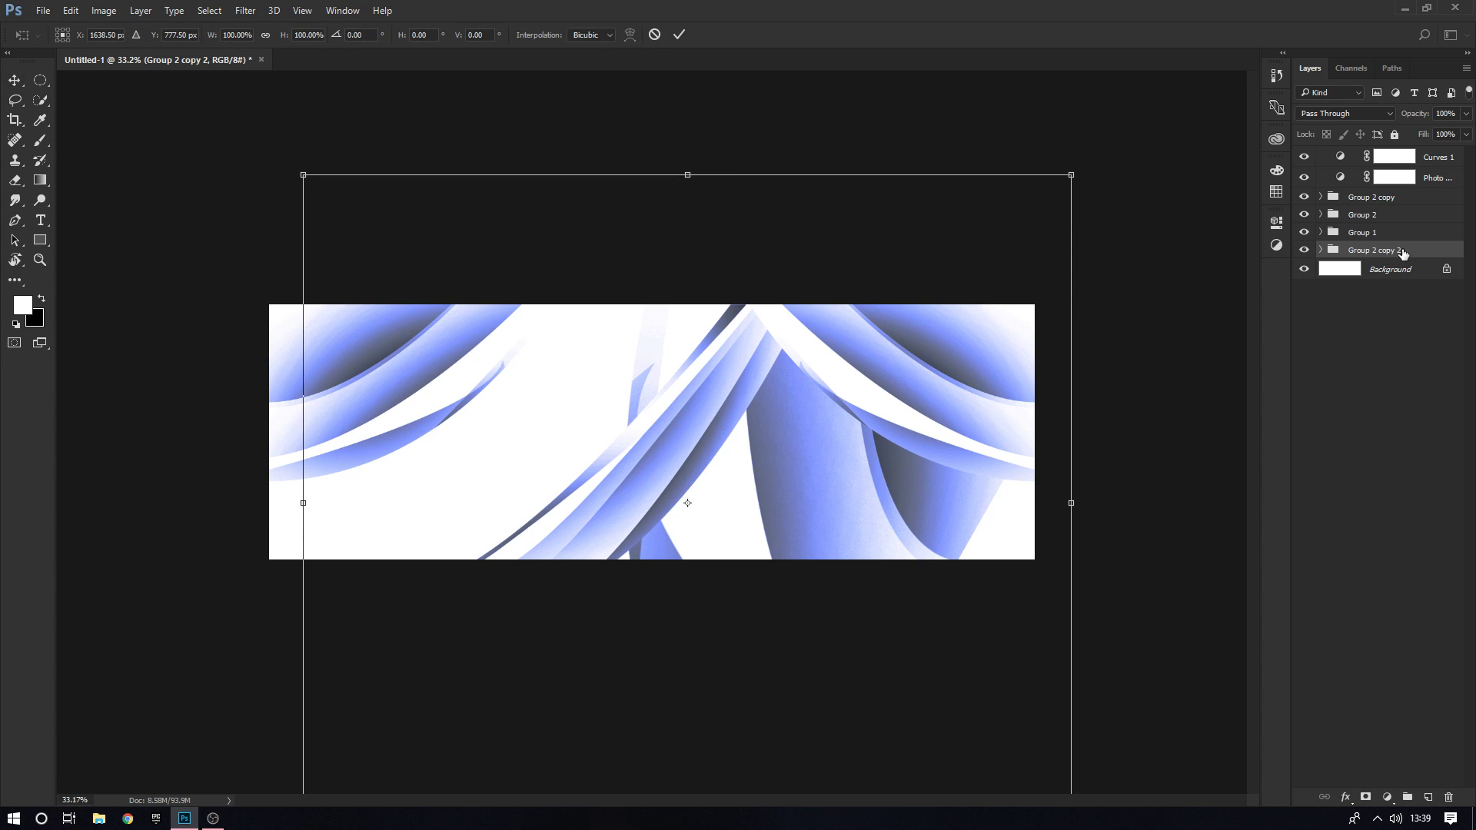
Merge Group 2 copy 2 into a single layer and put it into warp mode
left_click(680, 33)
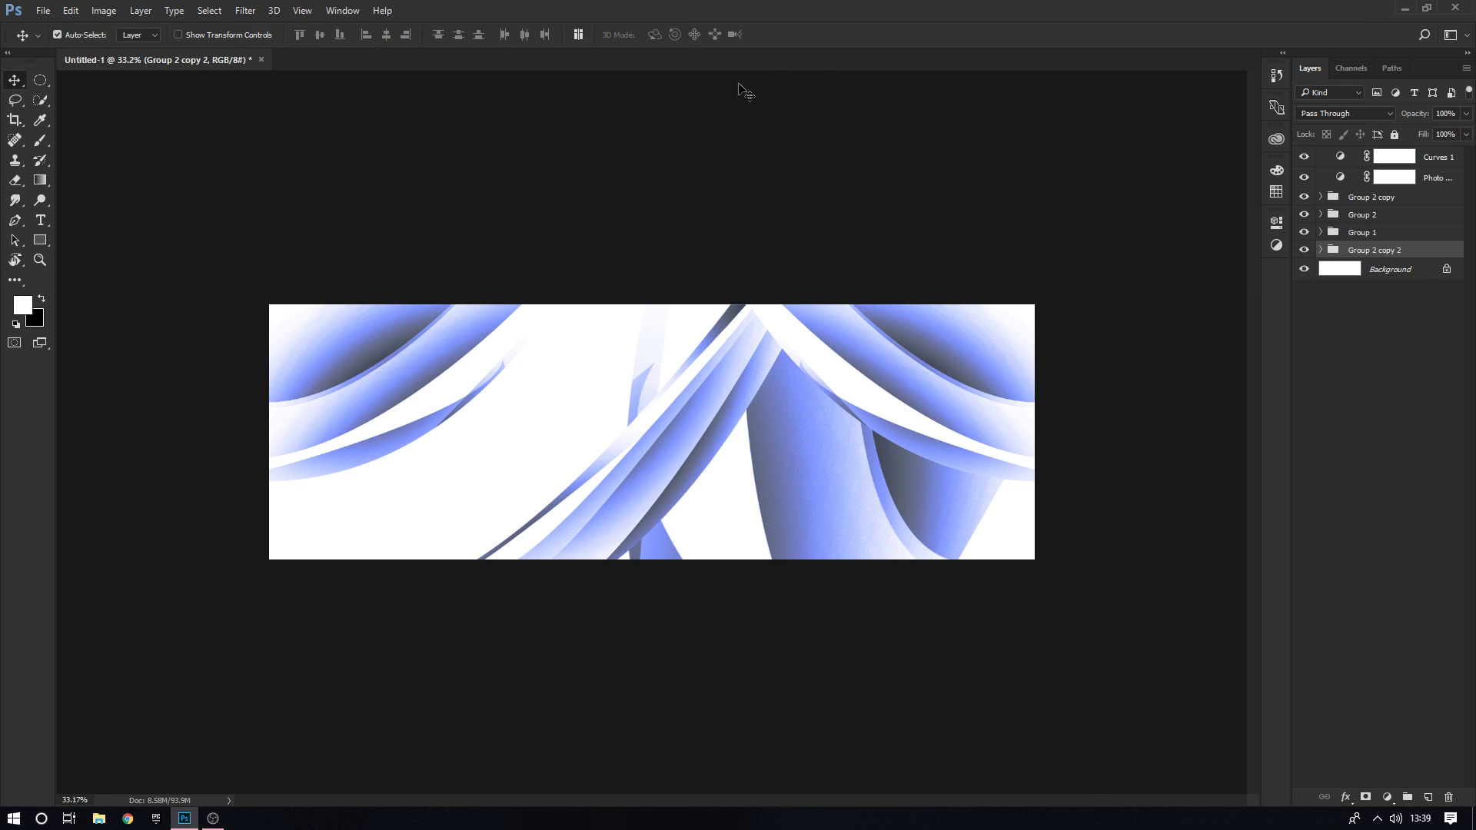
key("ctrl+e")
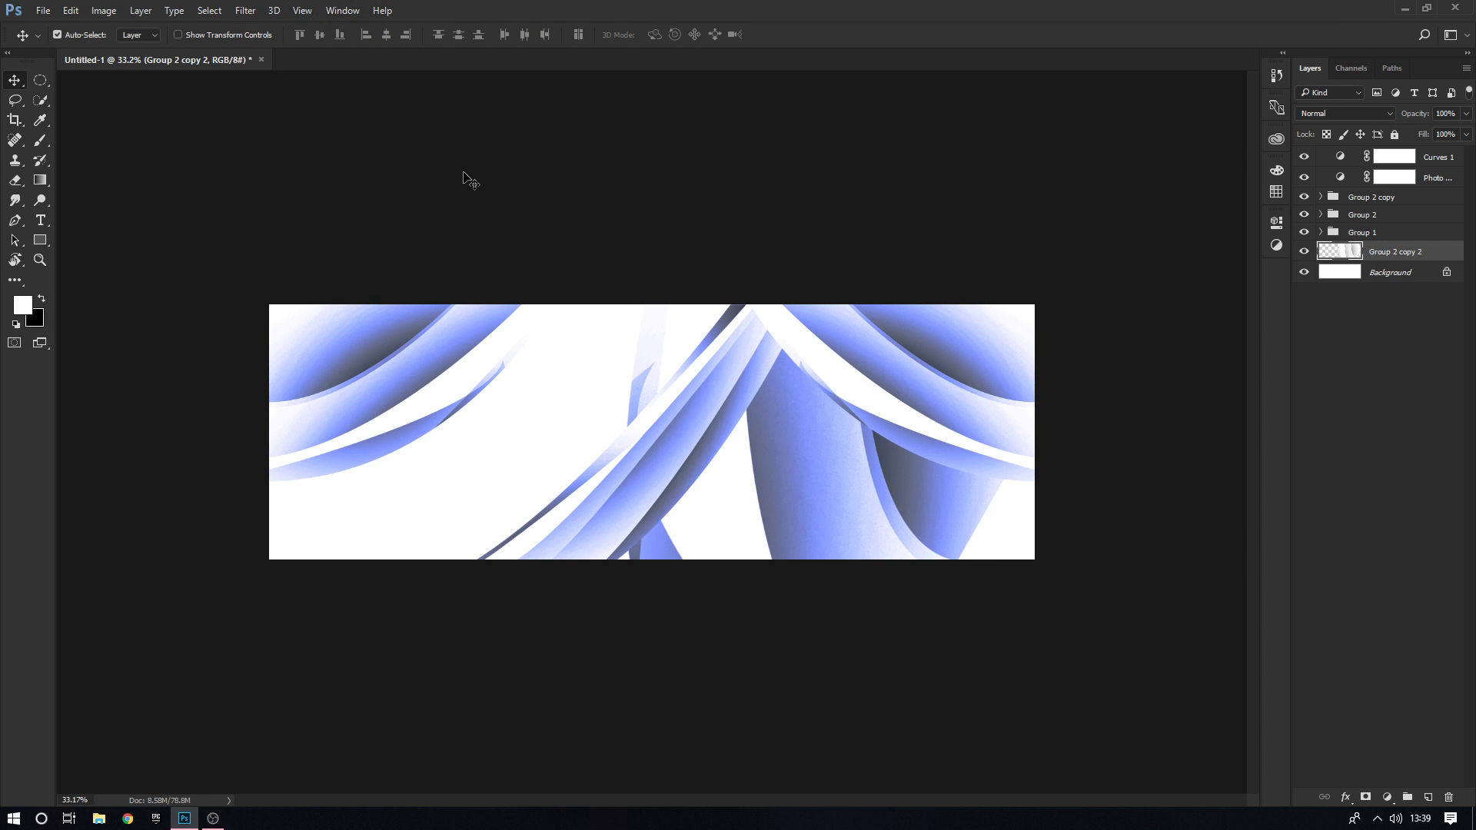
key("ctrl+t")
left_click(631, 34)
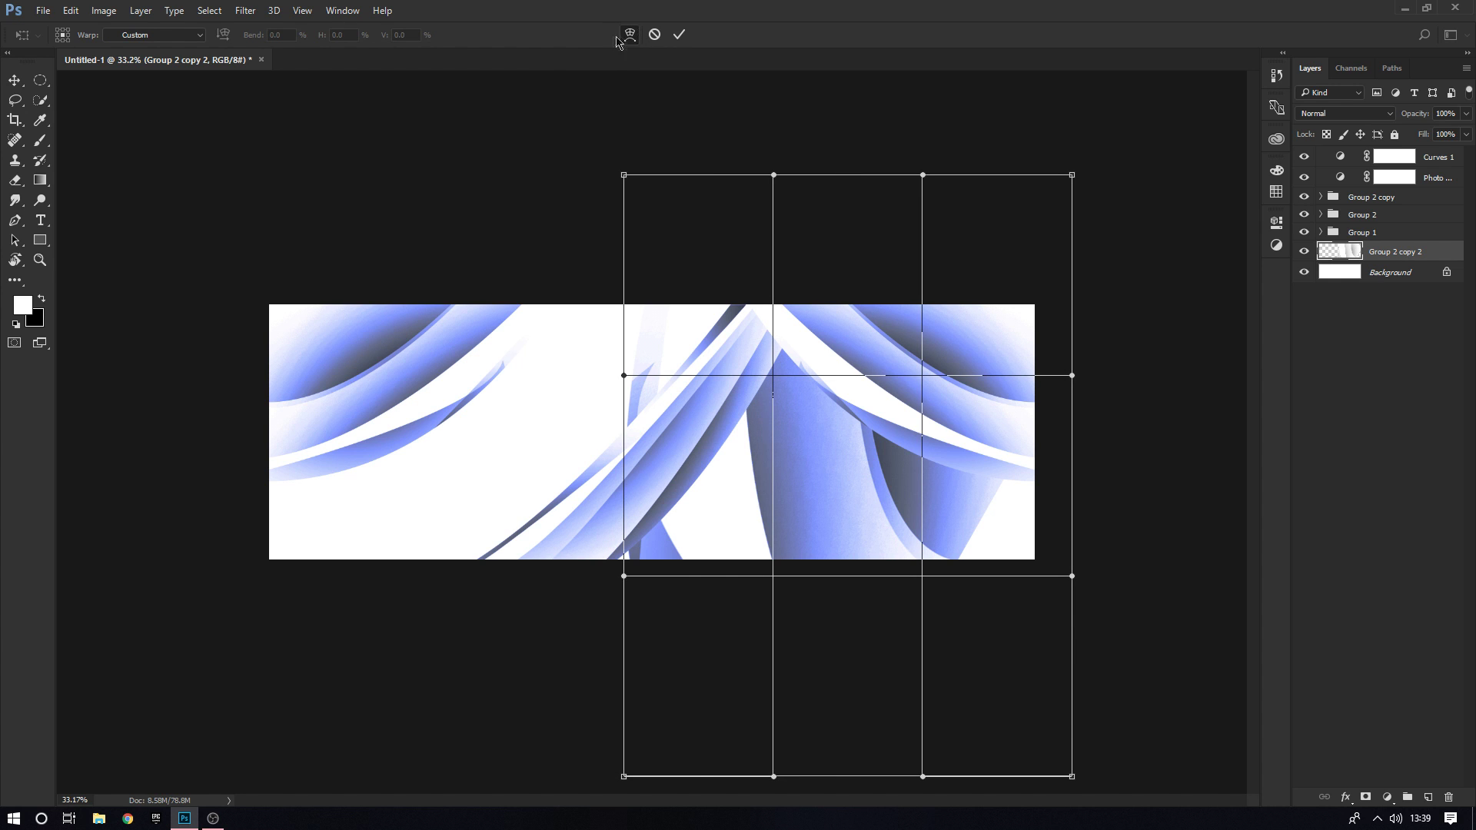
scroll(745, 356, "up", 6)
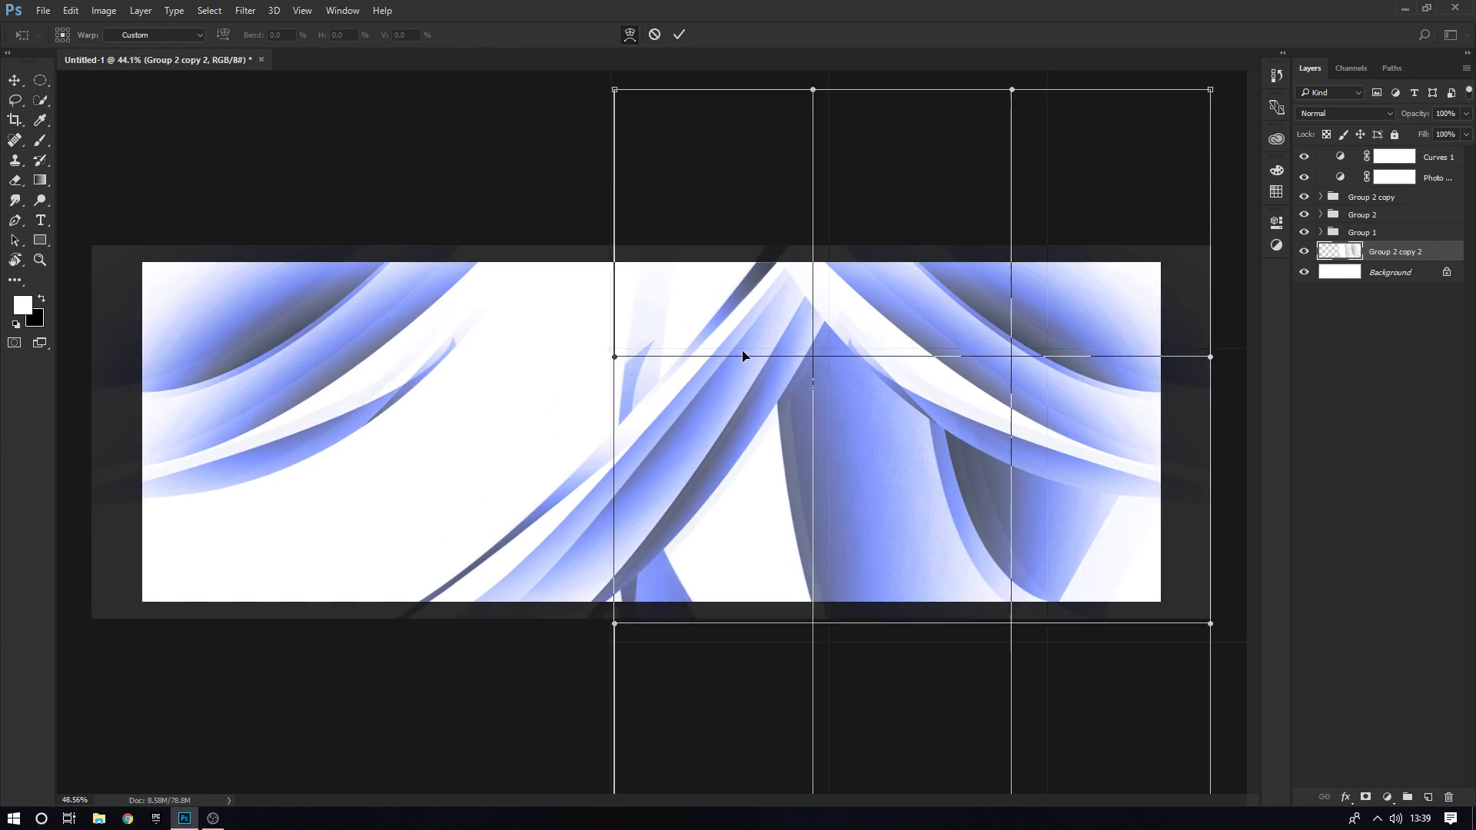
scroll(738, 531, "down", 2)
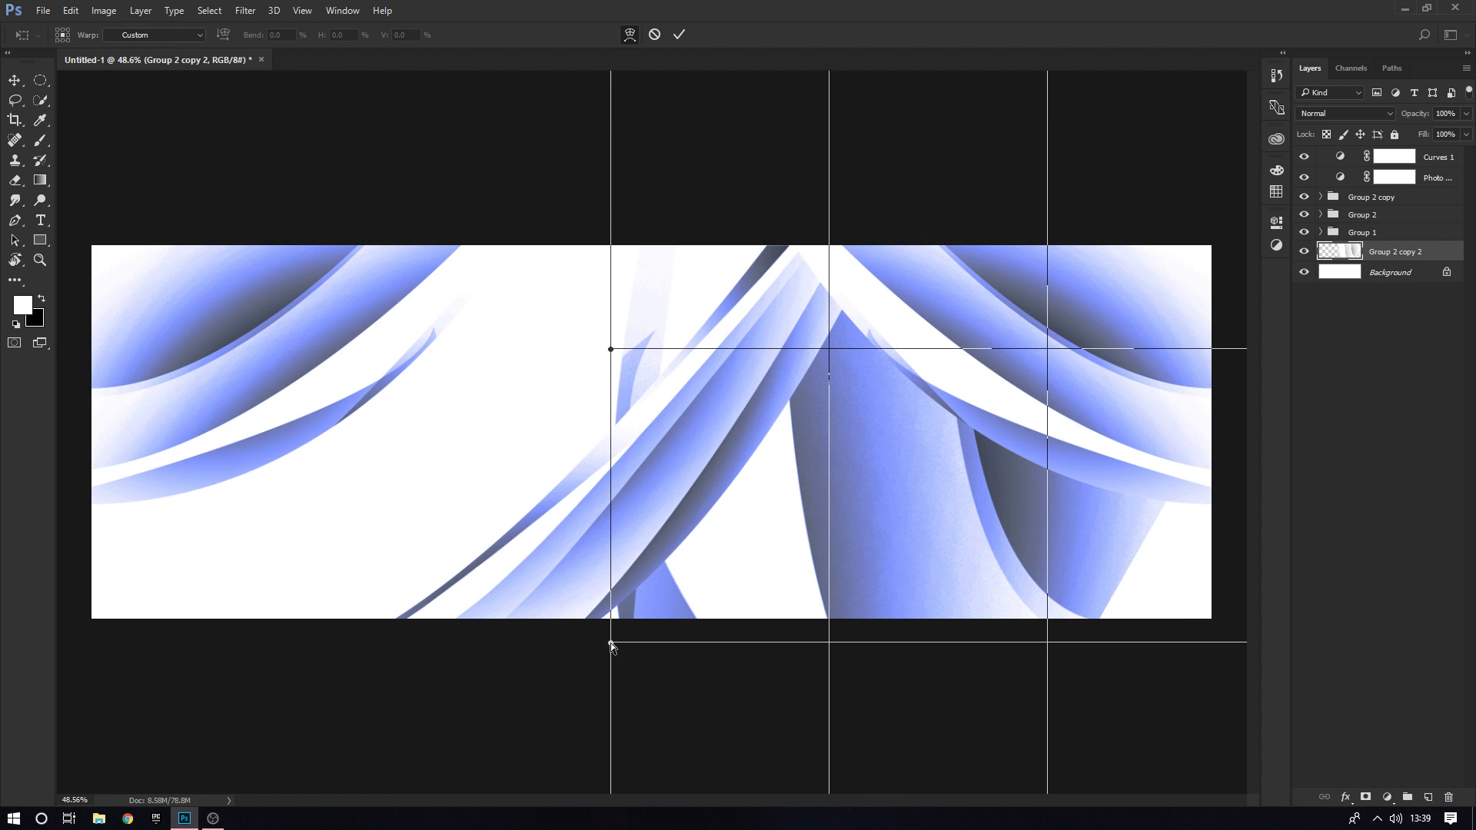
Warp the lower part of the ribbons, bending it leftward into a new curve
left_click_drag(611, 643, 547, 643)
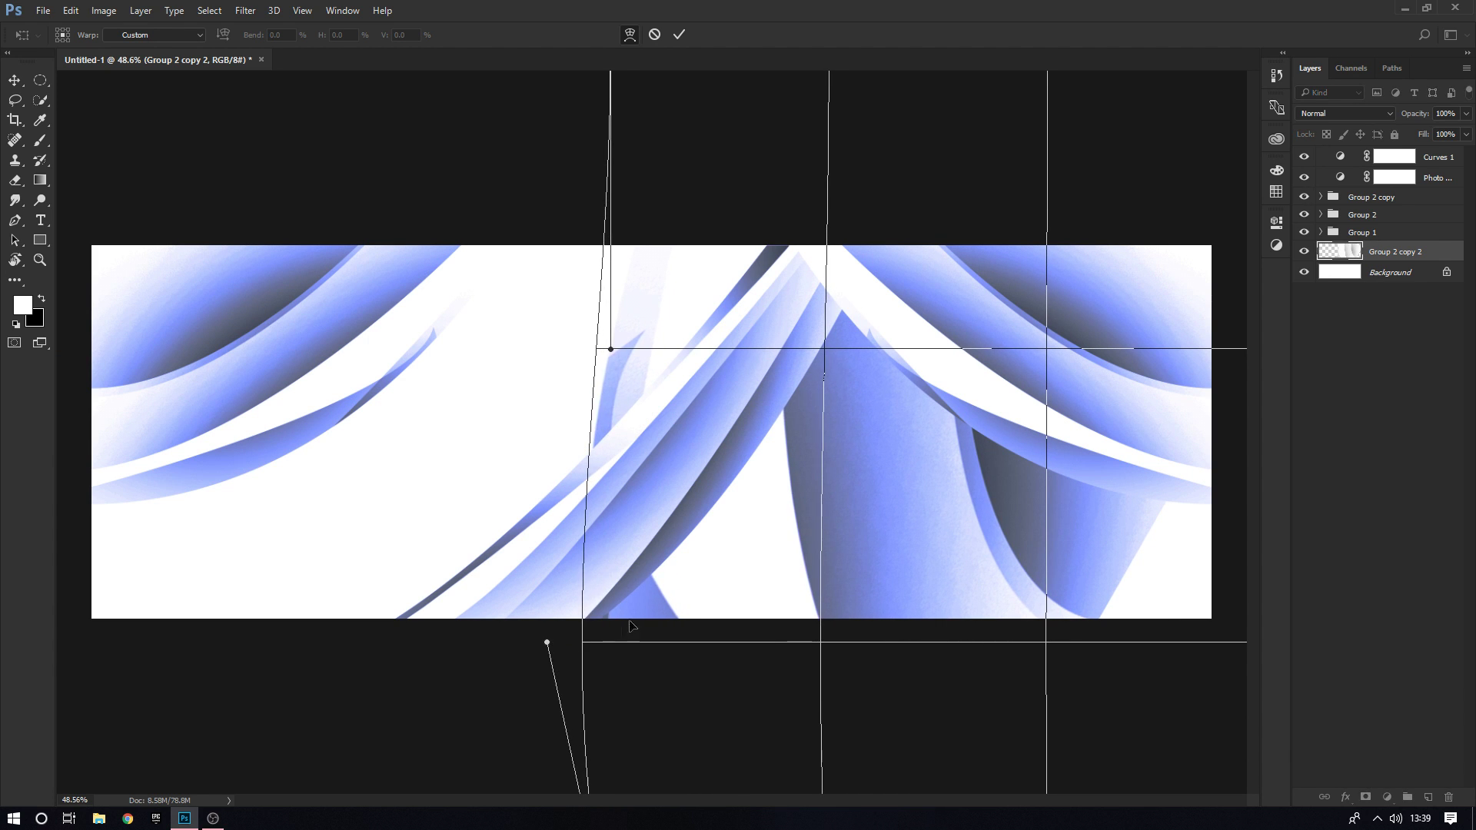
key("ctrl+z")
scroll(612, 620, "up", 5)
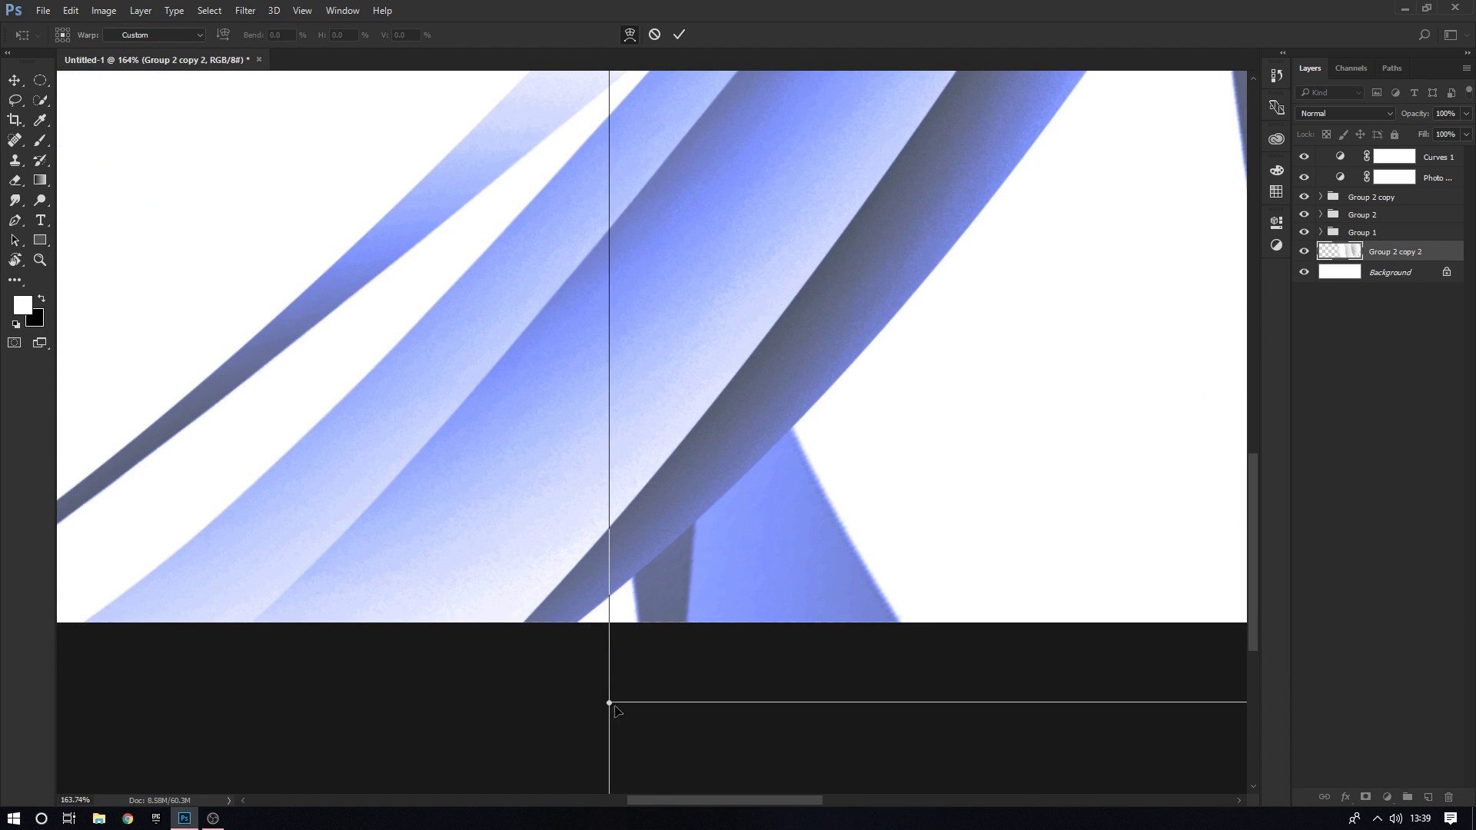
left_click_drag(605, 698, 434, 688)
left_click_drag(744, 529, 760, 521)
left_click_drag(627, 694, 562, 678)
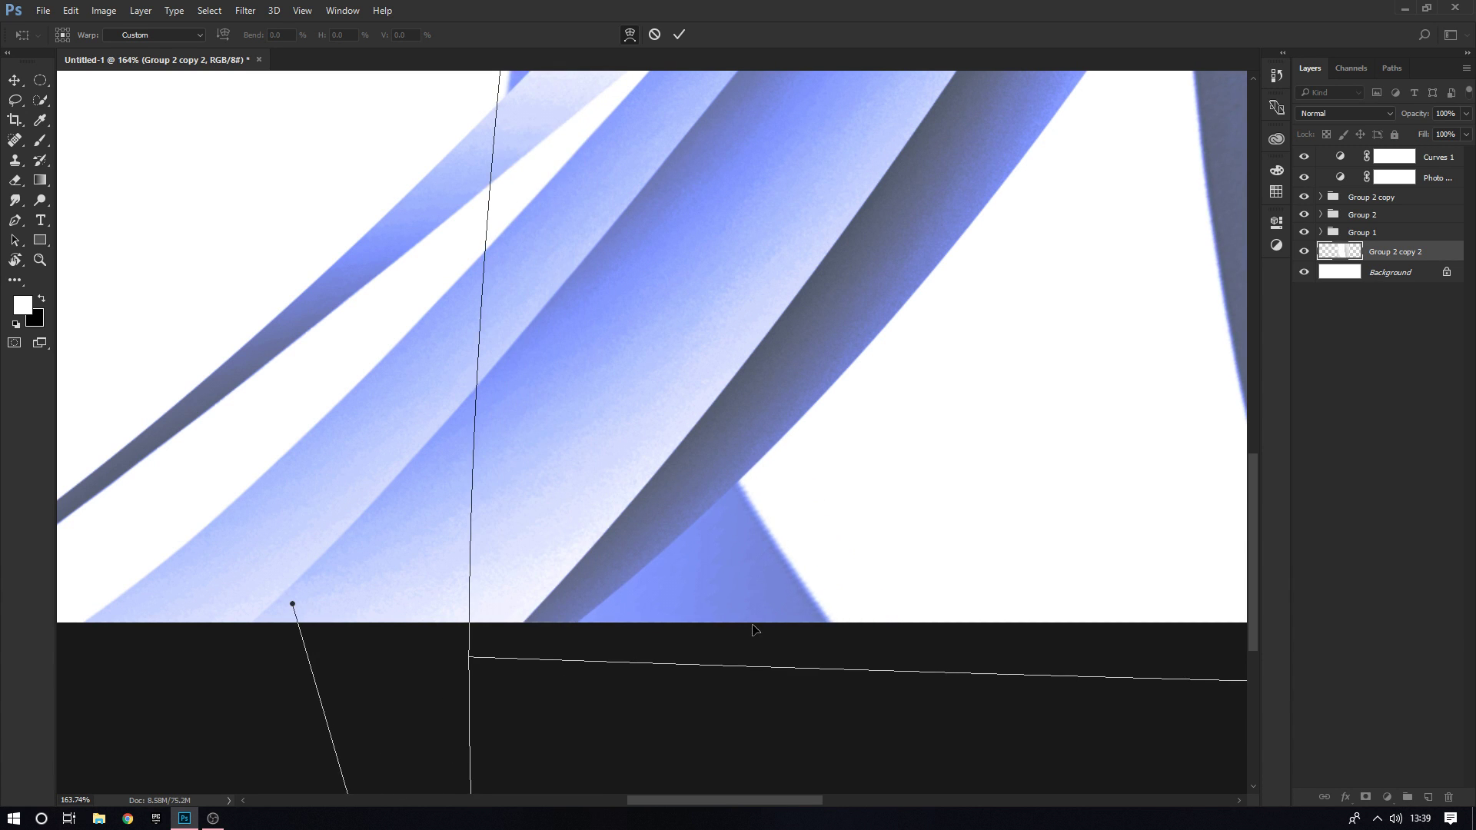
left_click_drag(752, 625, 755, 626)
scroll(755, 631, "down", 4)
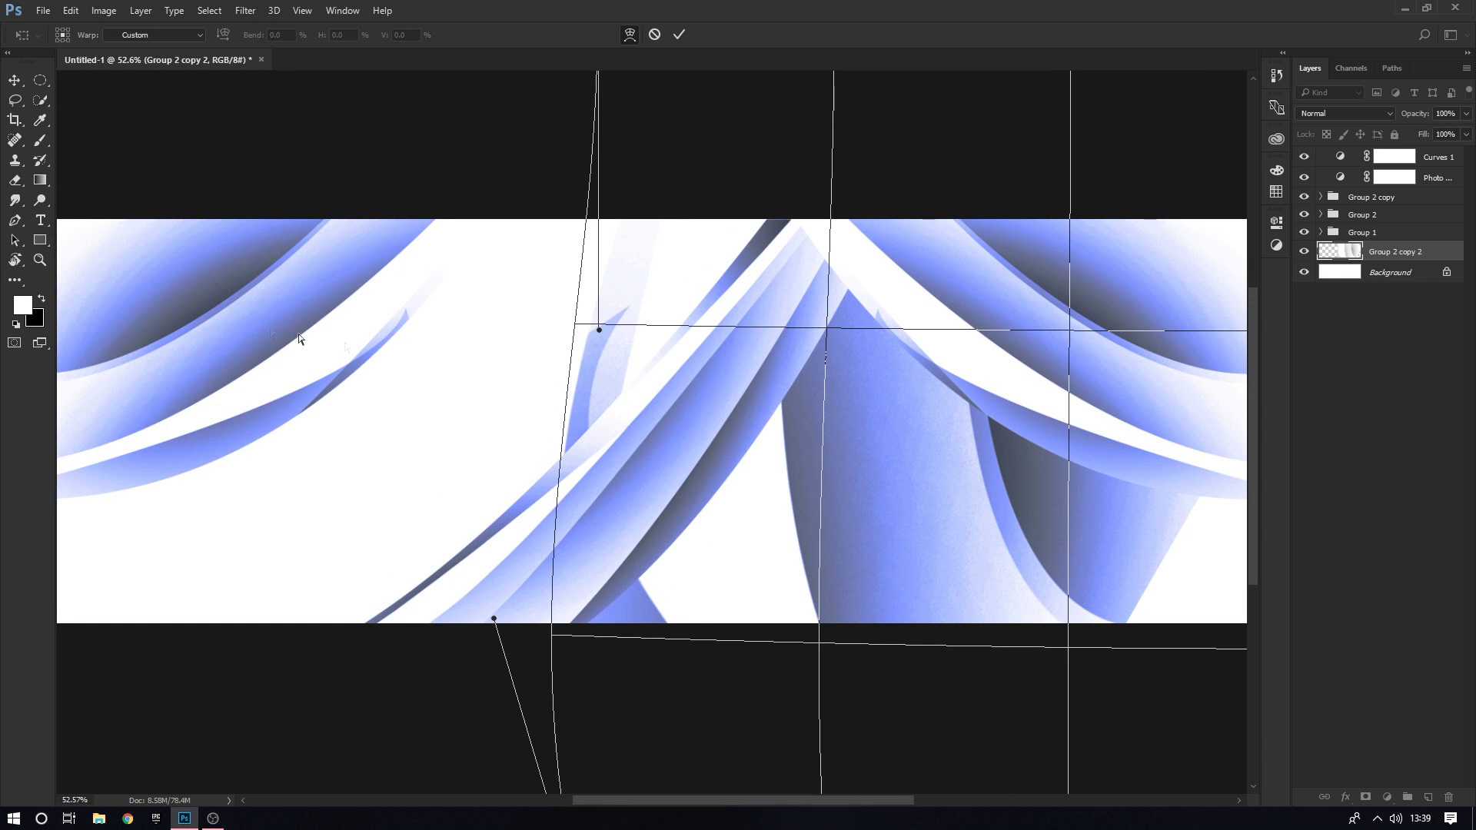
scroll(610, 359, "up", 1)
Bend the upper ribbons up and right, and stretch the top-right and lower-right edges wider
left_click_drag(601, 327, 973, 308)
left_click_drag(482, 646, 217, 616)
left_click_drag(742, 205, 800, 210)
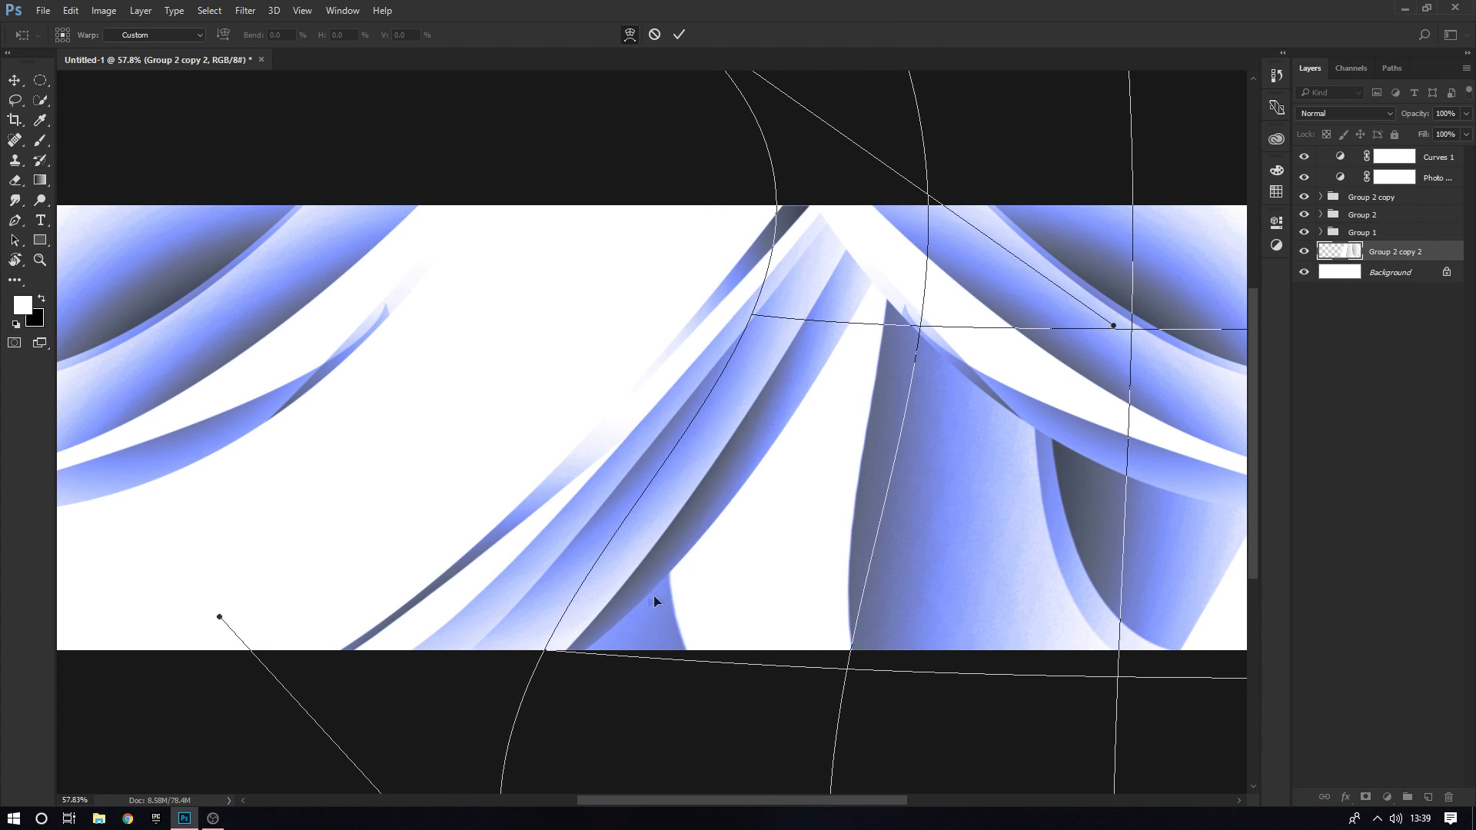
left_click_drag(653, 596, 619, 601)
scroll(818, 512, "down", 6)
scroll(821, 507, "up", 2)
left_click_drag(1151, 127, 1422, 11)
left_click_drag(1151, 603, 1384, 676)
Commit the warp and delete the old Curves 1 adjustment
key("Return")
left_click(1393, 160)
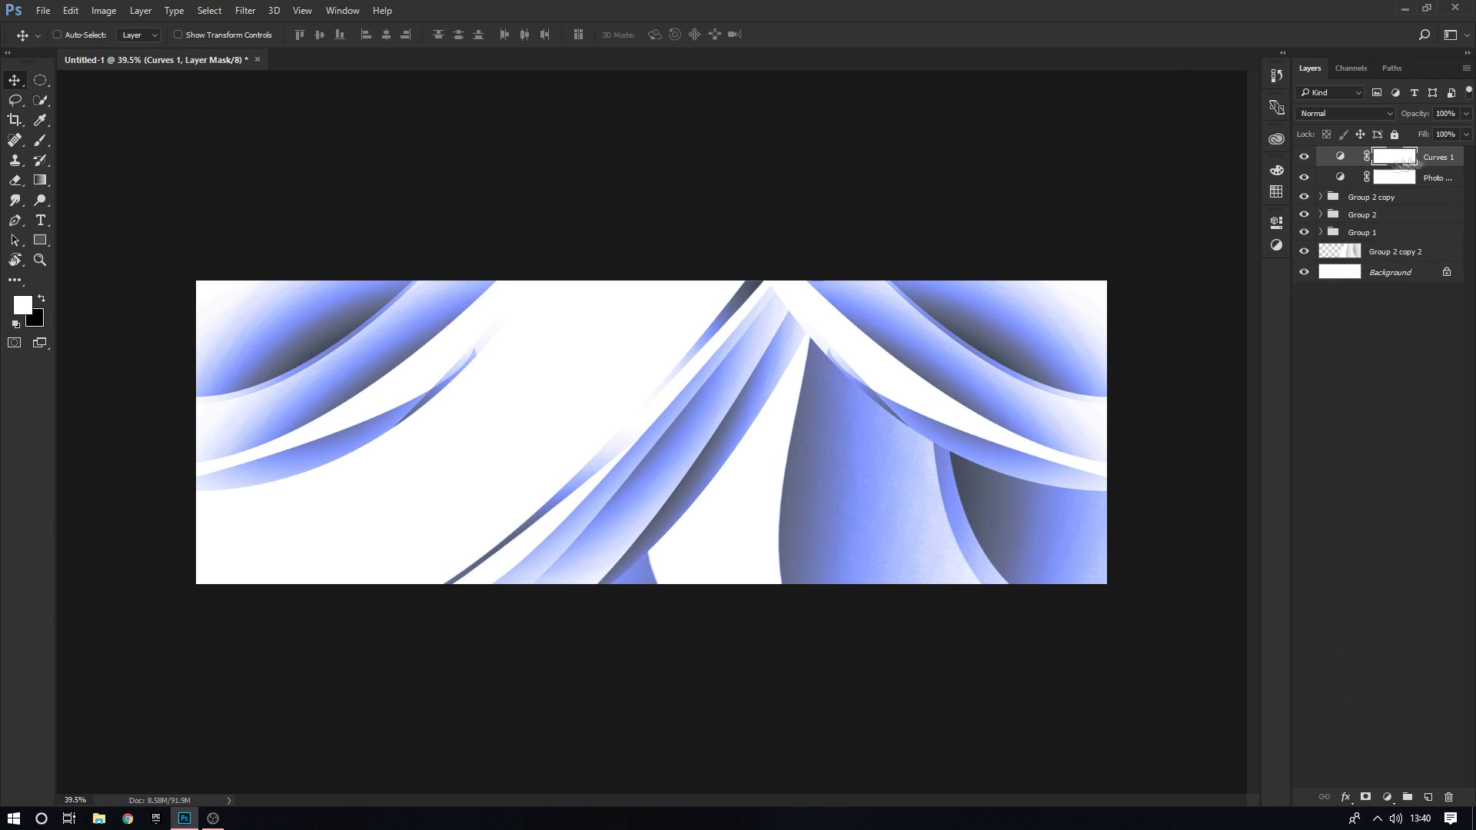
key("Delete")
Add a Brightness/Contrast adjustment with brightness 15 and contrast 10
left_click(1276, 244)
left_click(1143, 251)
left_click(1219, 266)
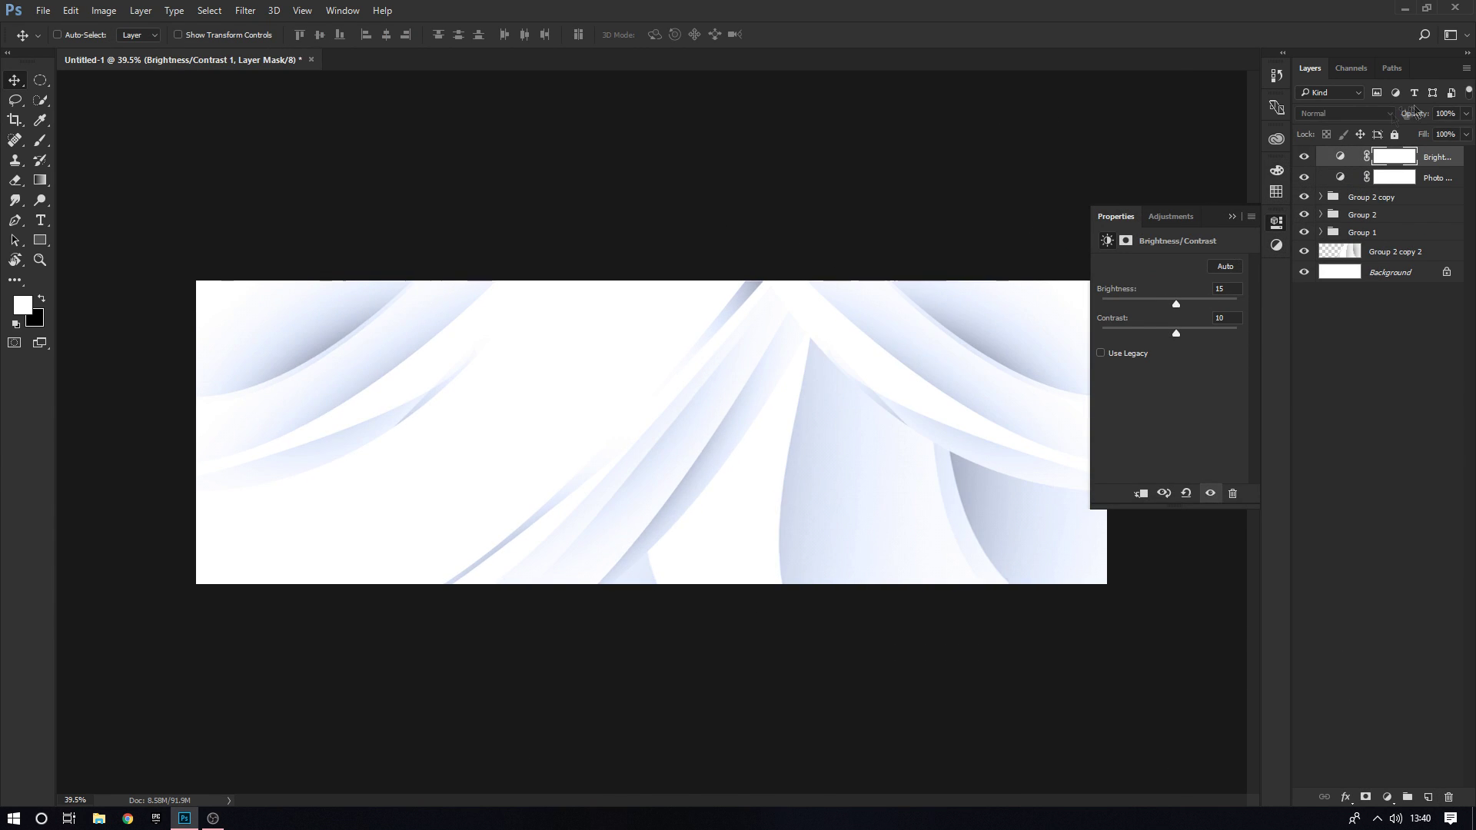
left_click_drag(1412, 113, 1351, 115)
Add a new Curves adjustment that darkens the image for deeper, richer blues
left_click(1276, 246)
left_click(1137, 279)
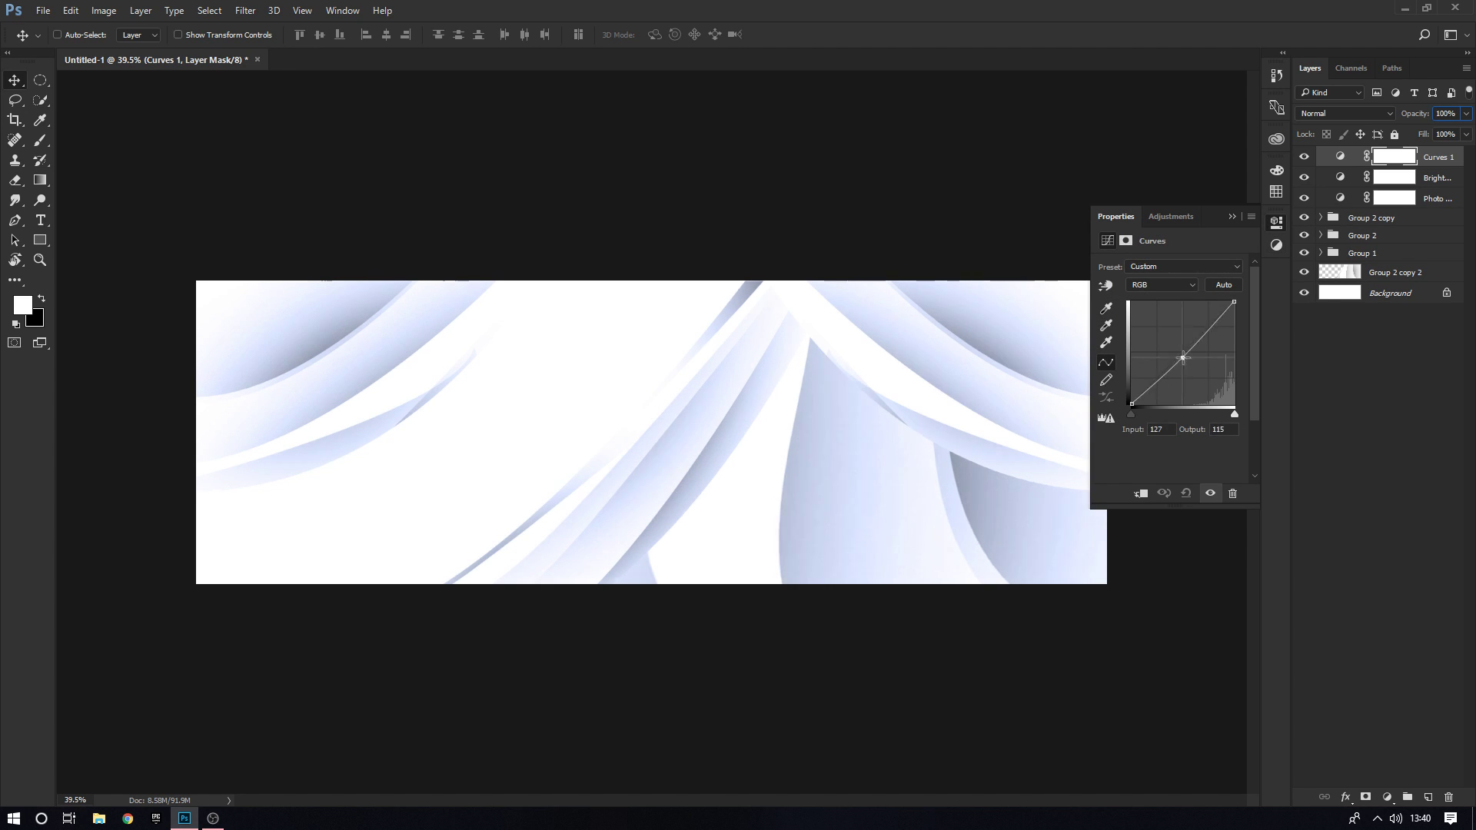
mouse_move(1208, 329)
left_mouse_down()
mouse_move(1211, 365)
mouse_move(1208, 350)
mouse_move(1224, 349)
left_mouse_up()
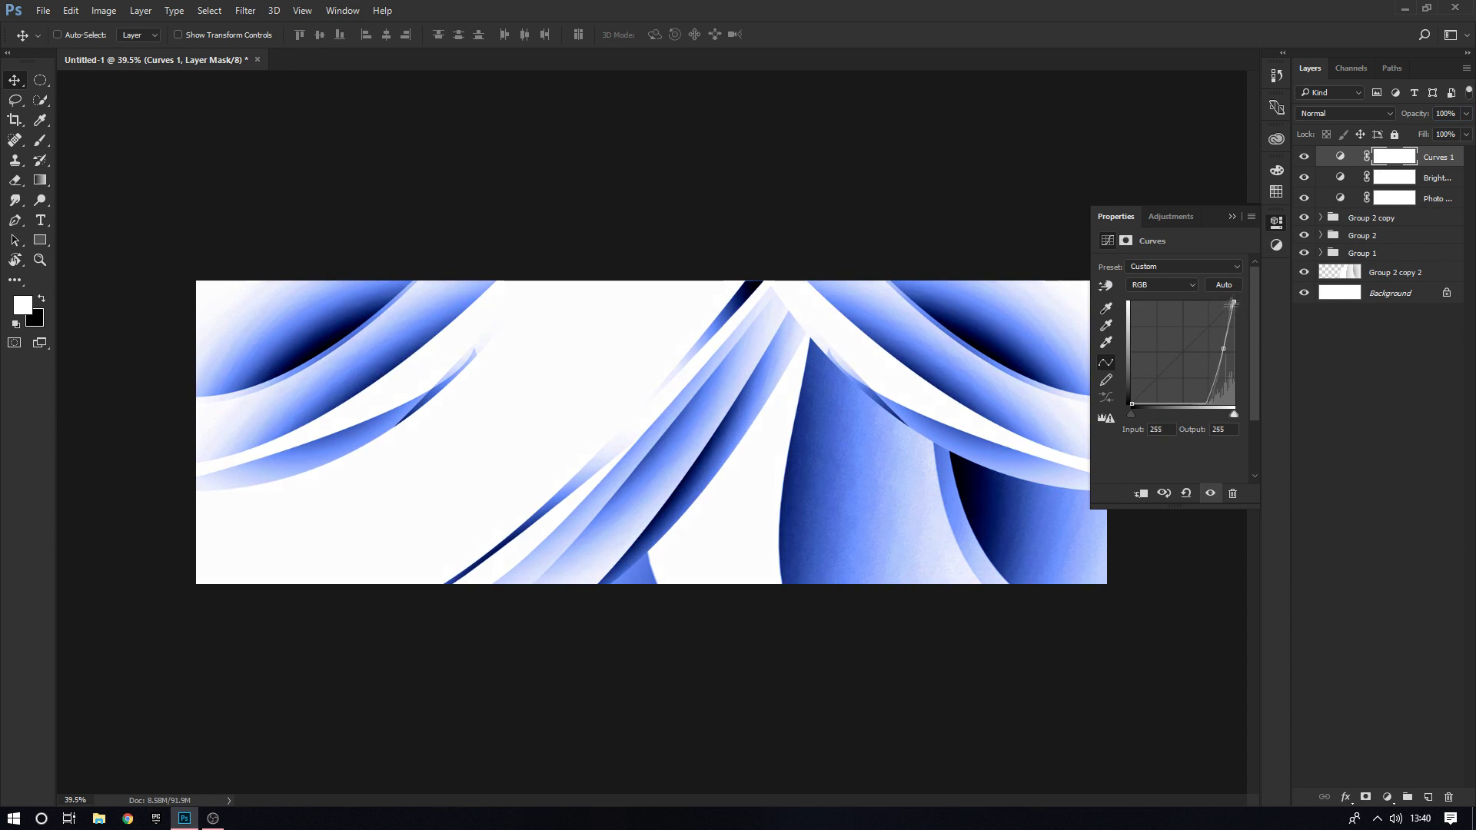
left_click_drag(1175, 395, 1201, 380)
Duplicate Group 2 copy 2 as Group 2 copy 3, enlarge it and move it left
left_click(1347, 283)
key("ctrl+j")
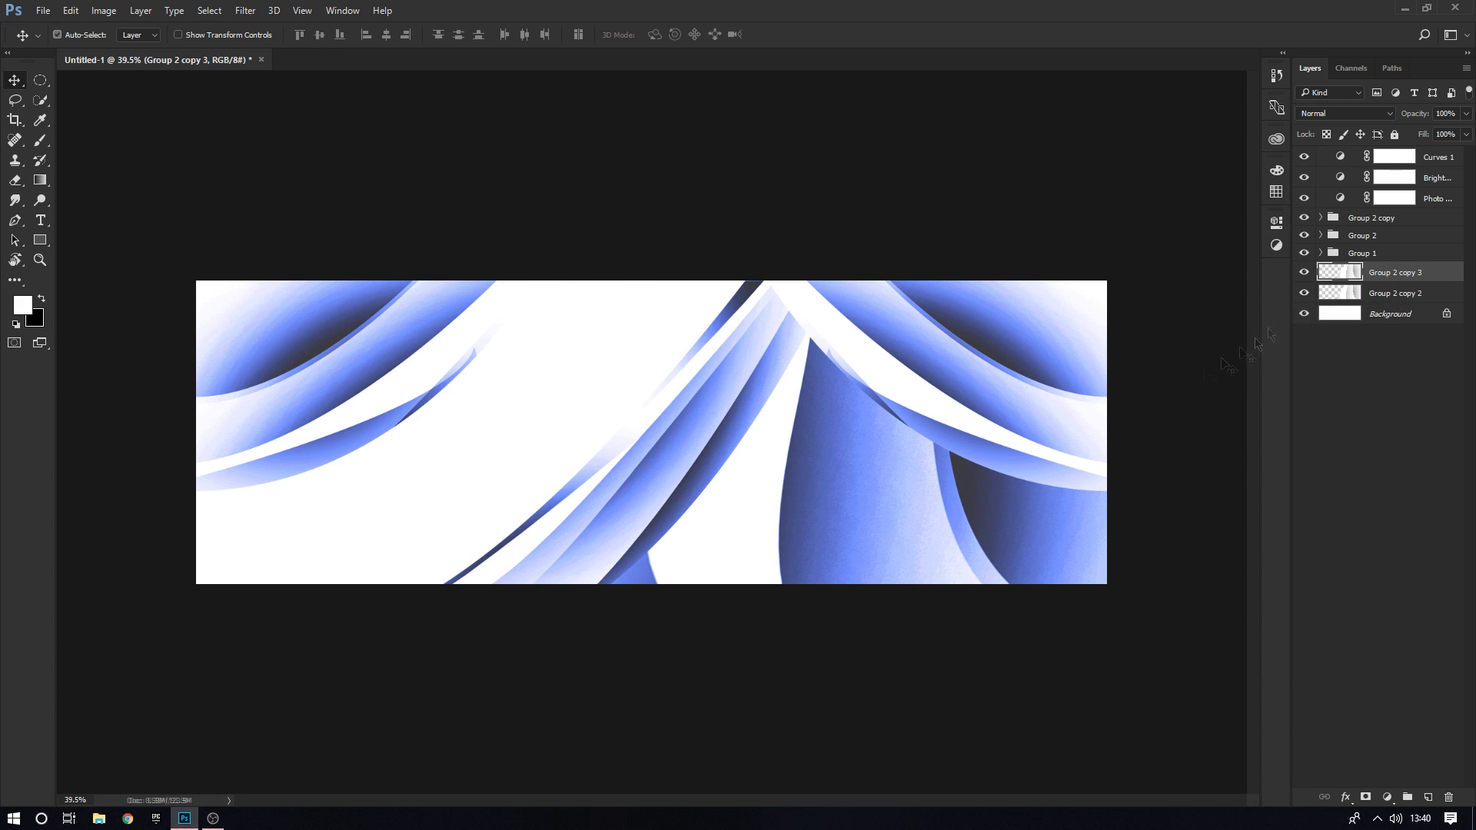
key("ctrl+t")
left_click_drag(1029, 498, 551, 498)
left_click_drag(833, 128, 1015, 43)
left_click_drag(953, 417, 925, 379)
key("Return")
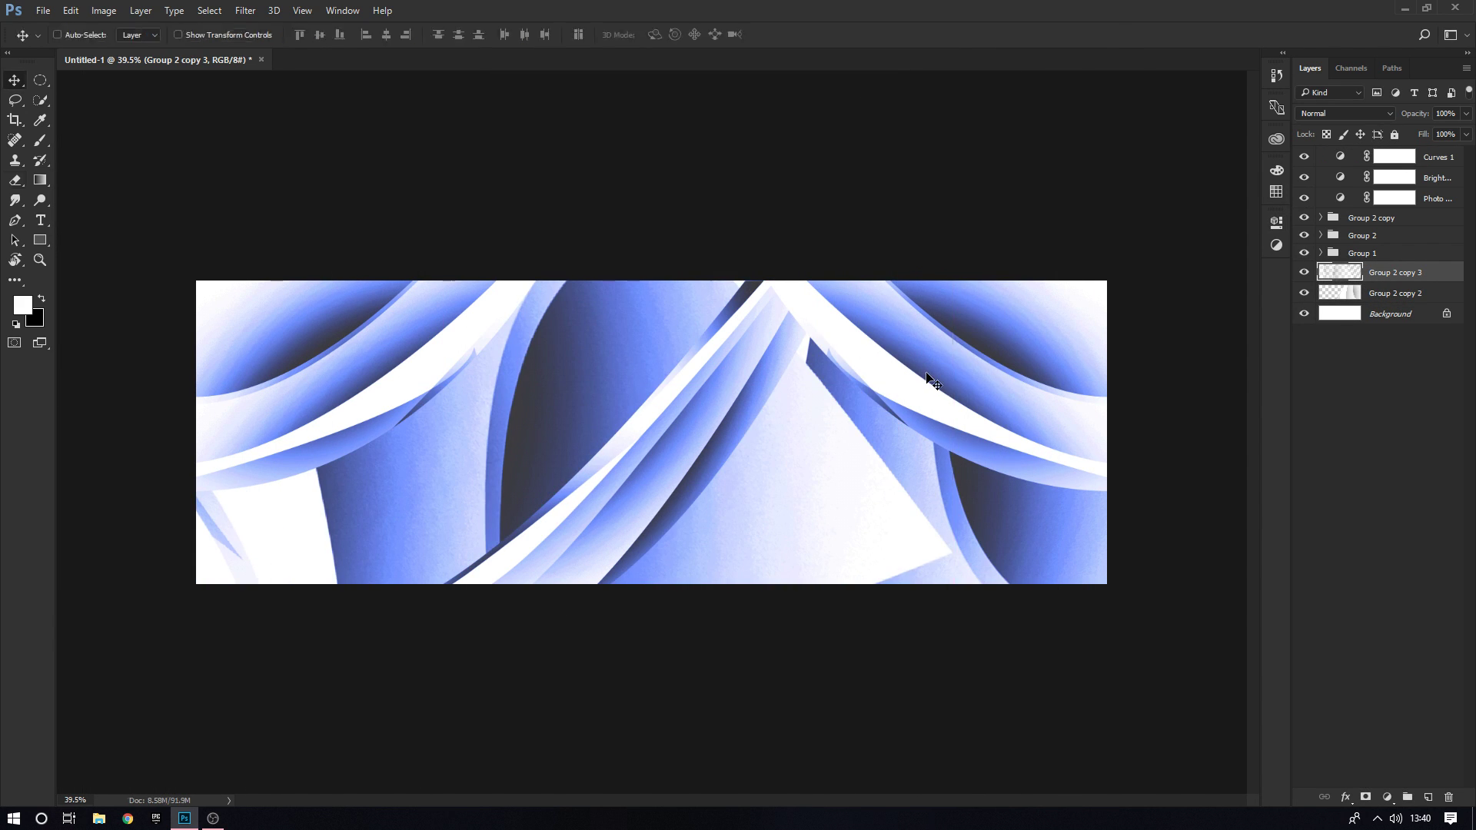
Erase the copy's overlap on the right and add empty Layer 8 above the top Curves adjustment
key("e")
left_click_drag(900, 457, 765, 526)
key("v")
scroll(776, 461, "down", 1)
scroll(907, 361, "up", 3)
scroll(939, 336, "down", 1)
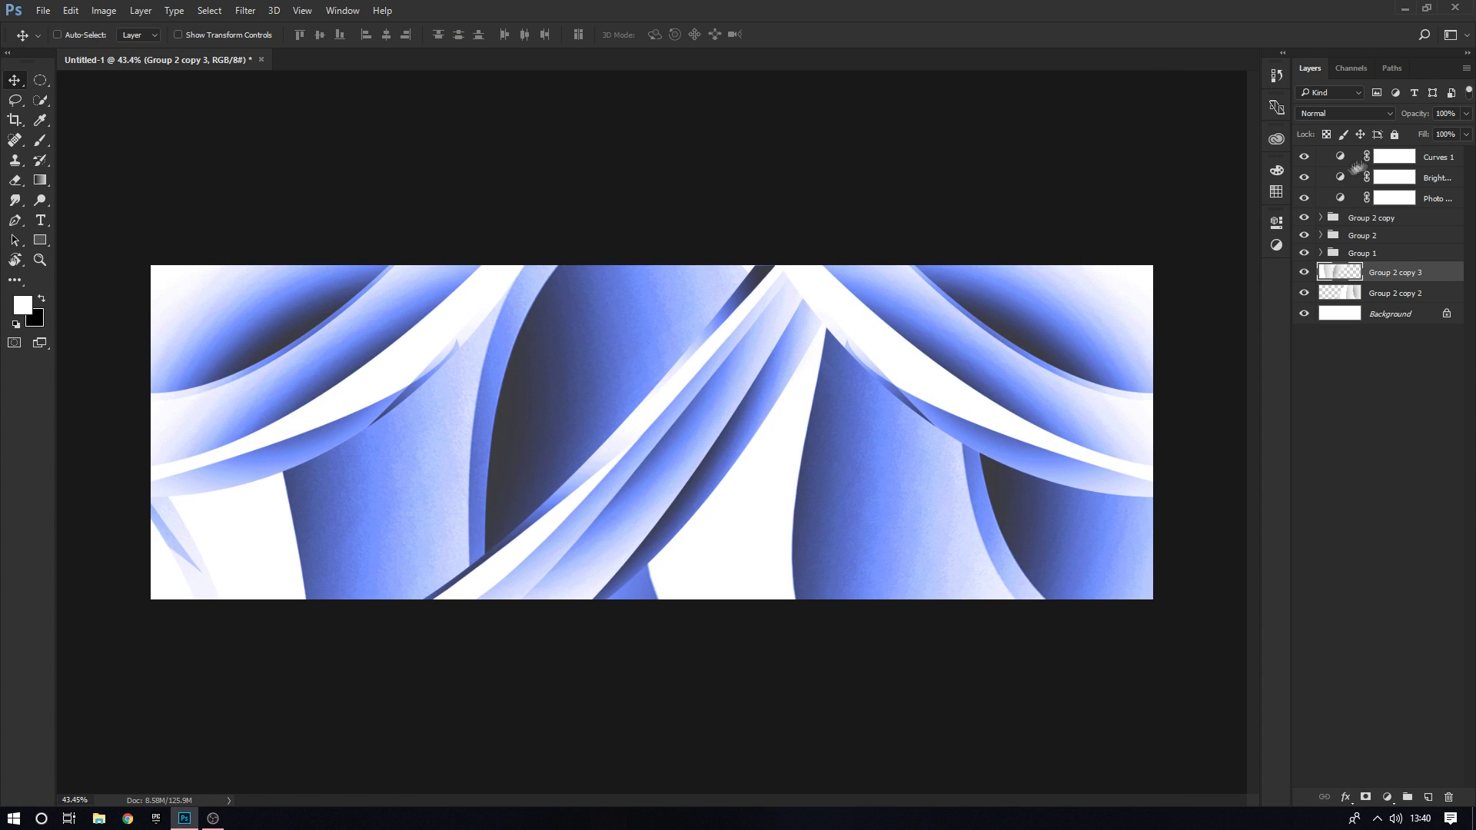
left_click(1434, 159)
left_click(1429, 796)
Move Layer 8 below Group 1, paint a soft white elliptical highlight on the right, opacity 49%
left_click_drag(1426, 161, 1376, 281)
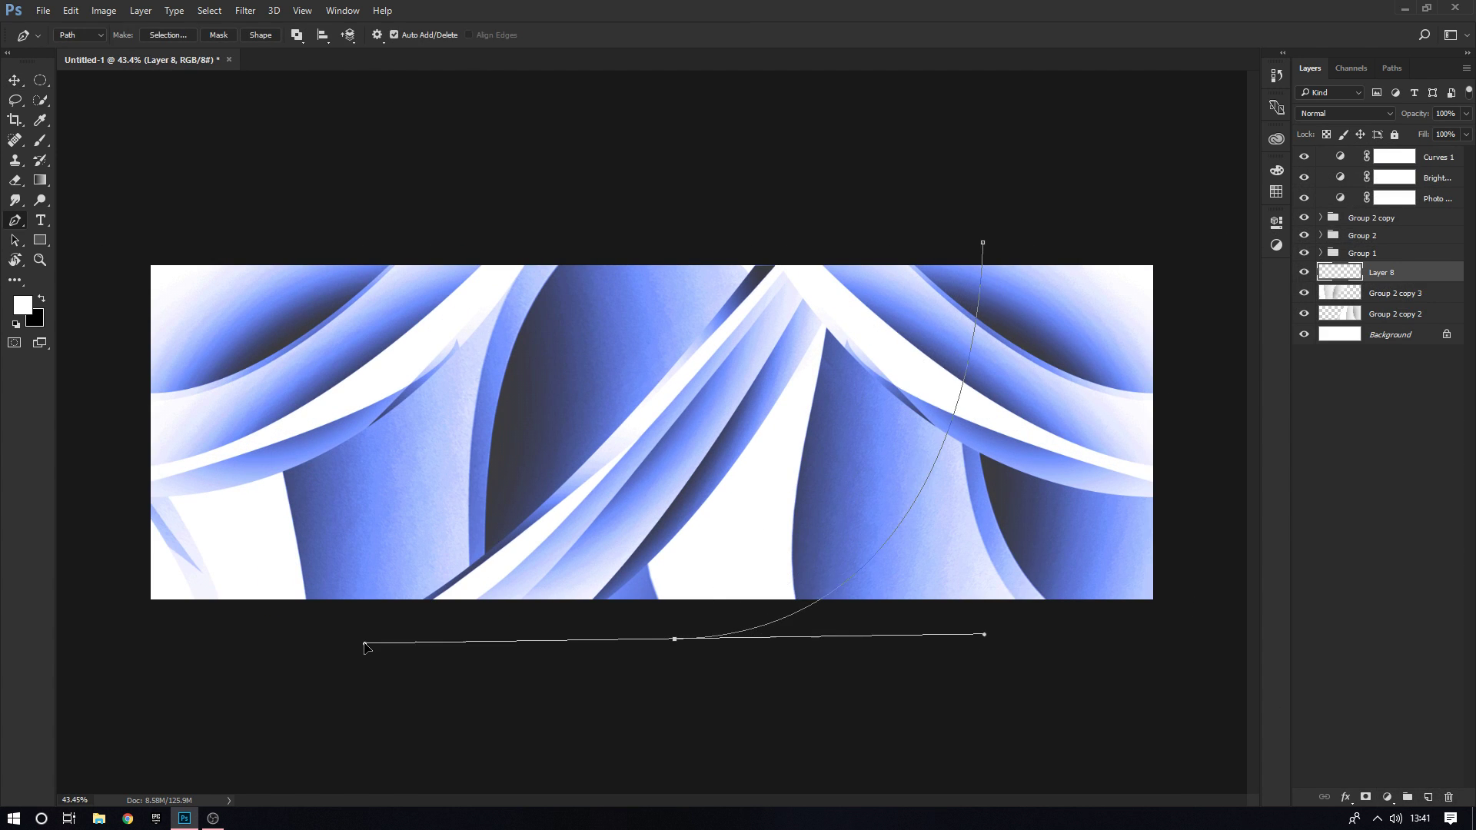
left_click(40, 80)
left_click(92, 92)
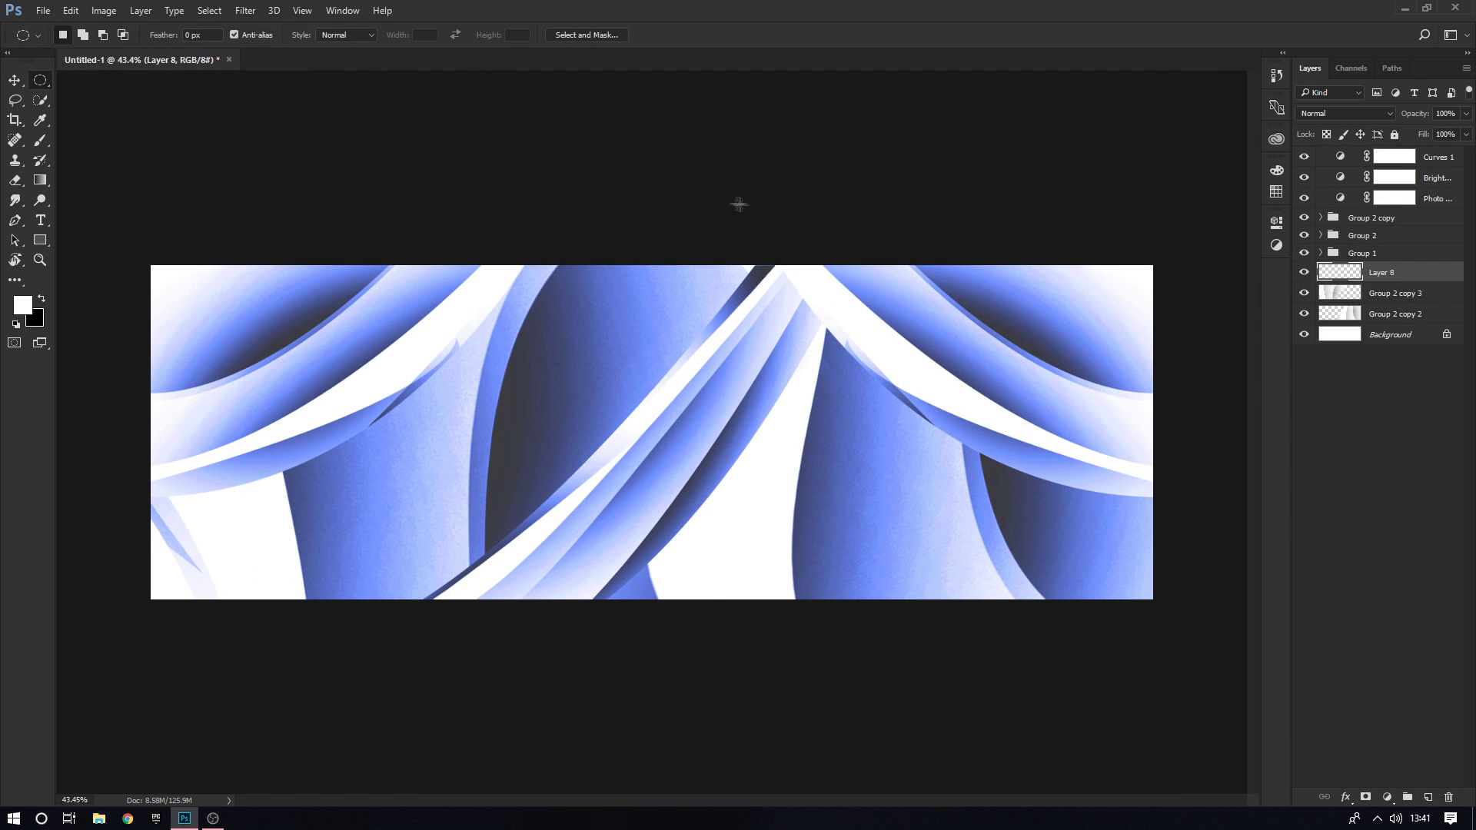
left_click_drag(663, 217, 1105, 650)
key("b")
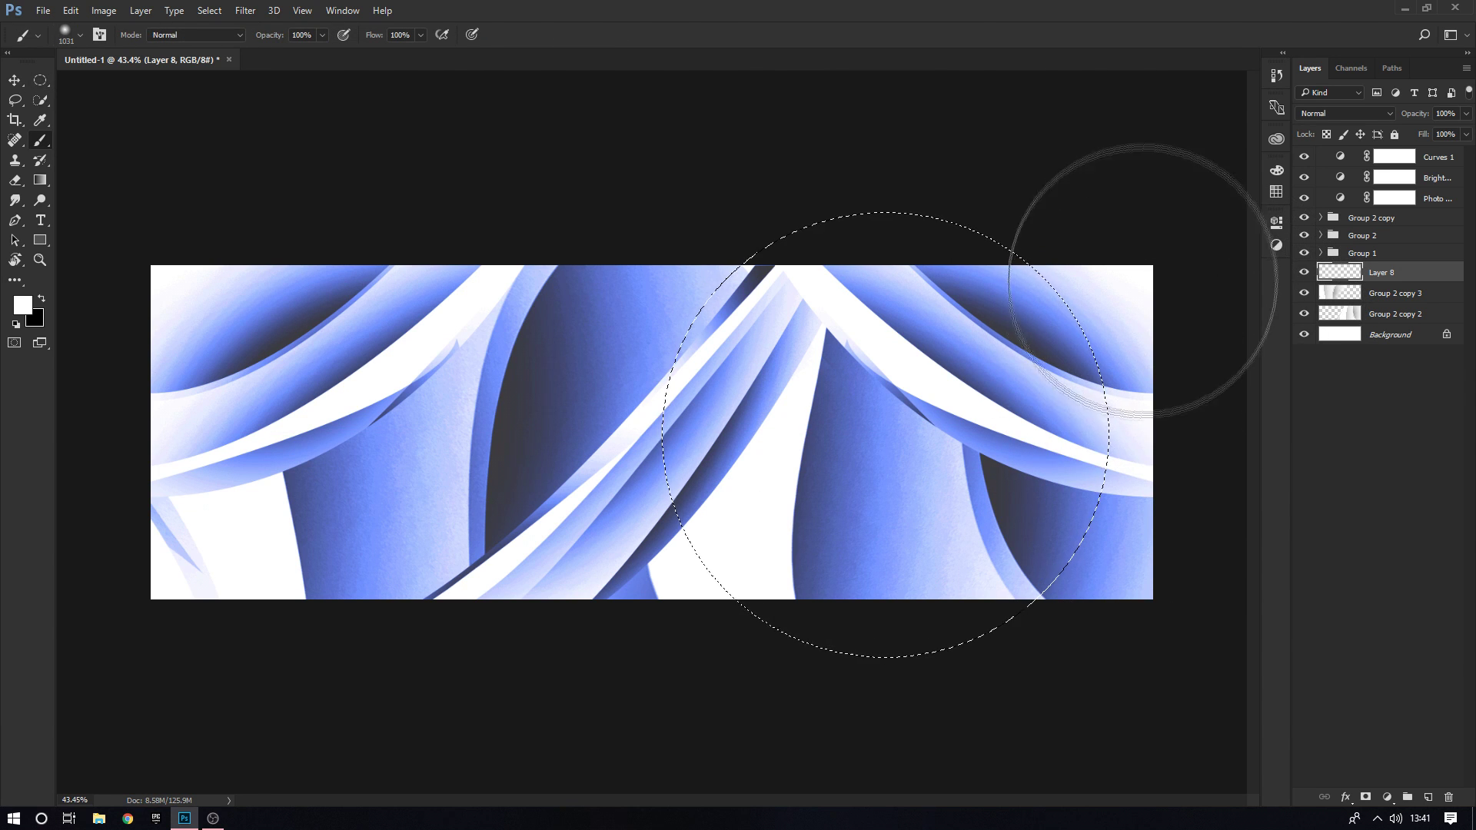
left_click_drag(1169, 353, 929, 808)
key("ctrl+d")
key("v")
left_click_drag(1461, 113, 1429, 135)
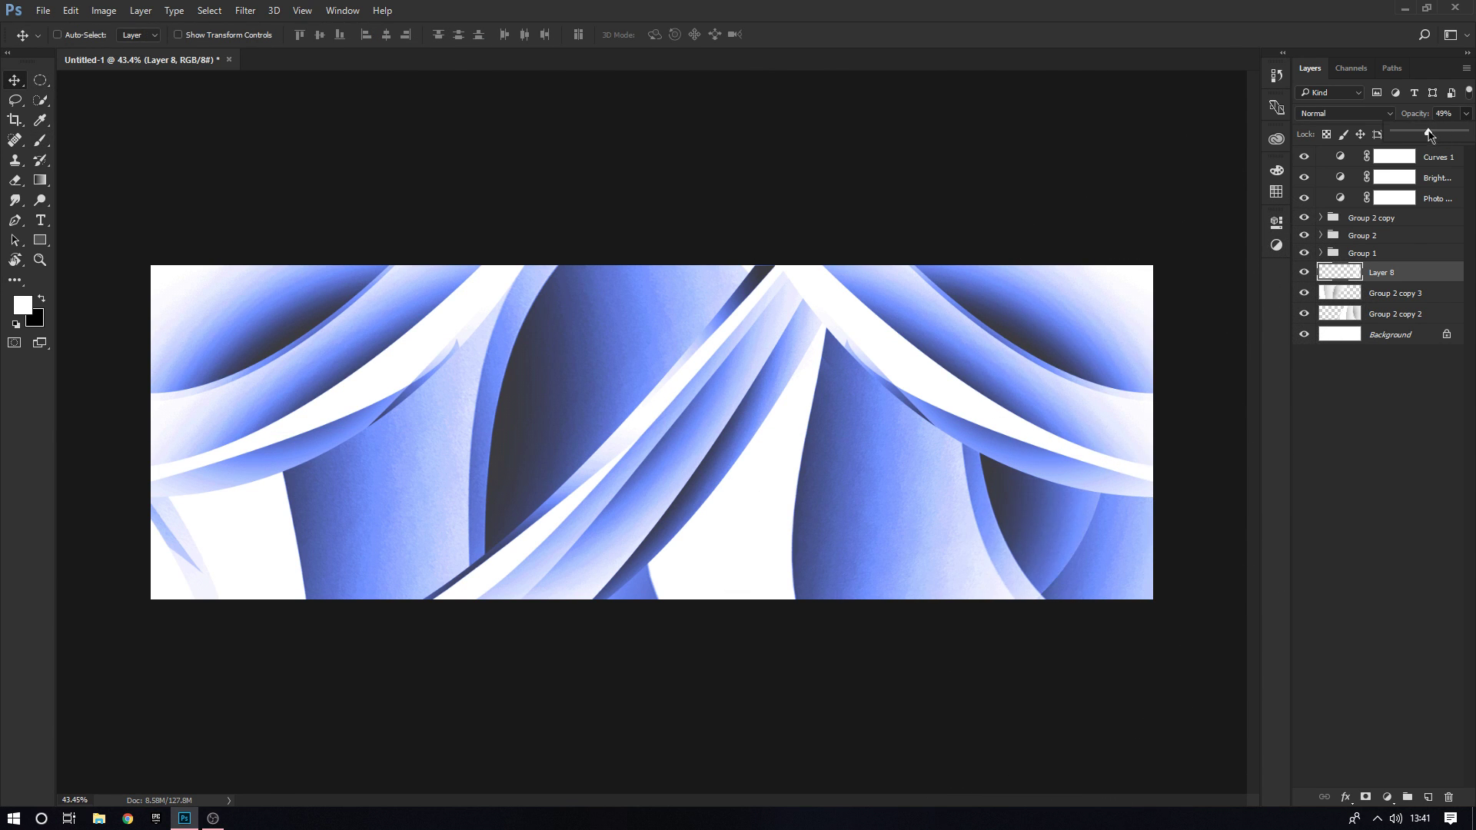
Create Layer 9 and paint a black elliptical shadow over the left ribbons
left_click(1428, 798)
key("m")
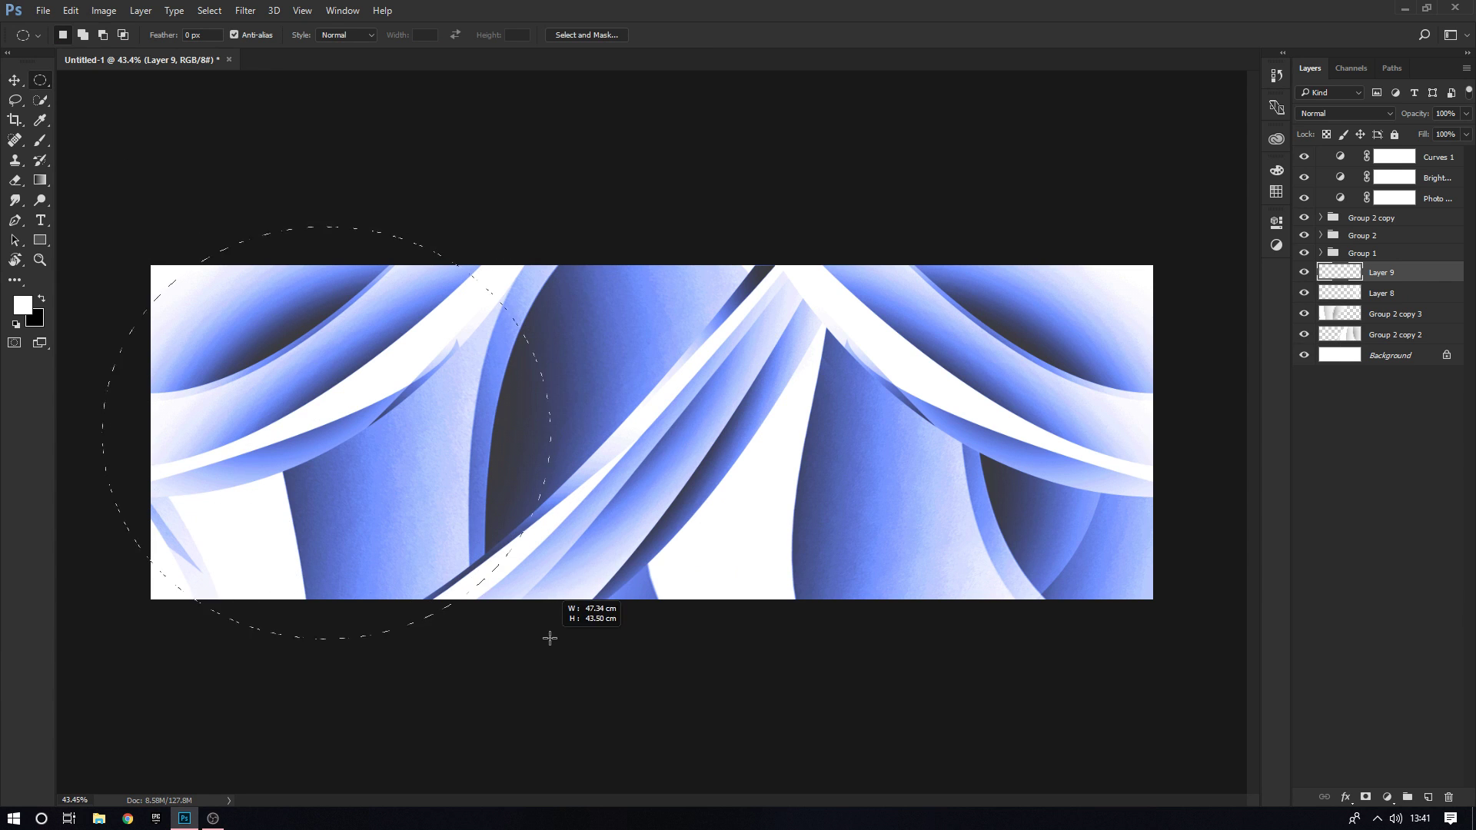
left_click_drag(550, 638, 550, 638)
key("b")
key("x")
left_click_drag(618, 247, 687, 505)
key("ctrl+z")
mouse_move(596, 180)
left_mouse_down()
mouse_move(705, 494)
mouse_move(647, 691)
left_mouse_up()
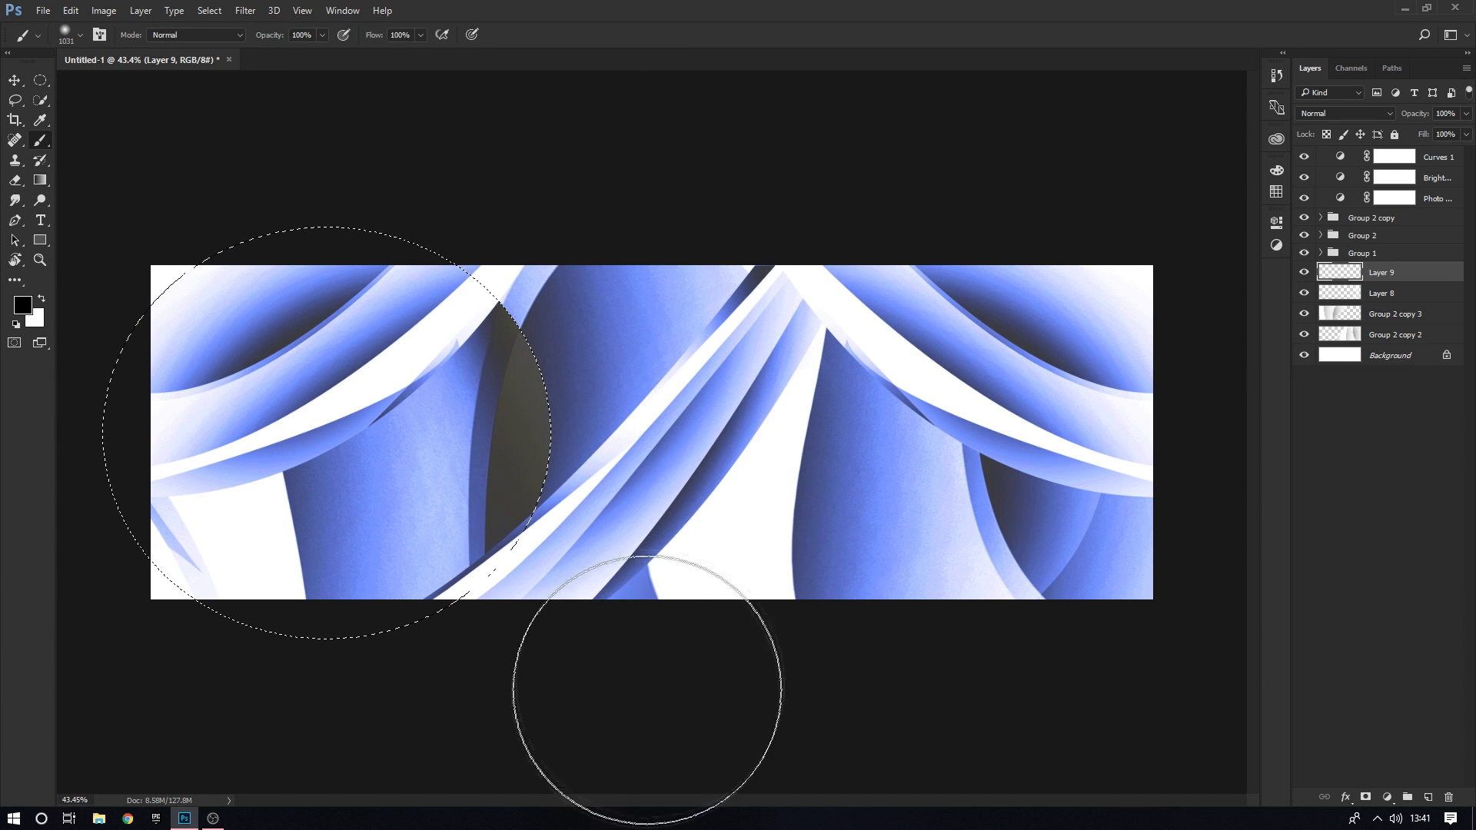
key("ctrl+f")
type("dvv")
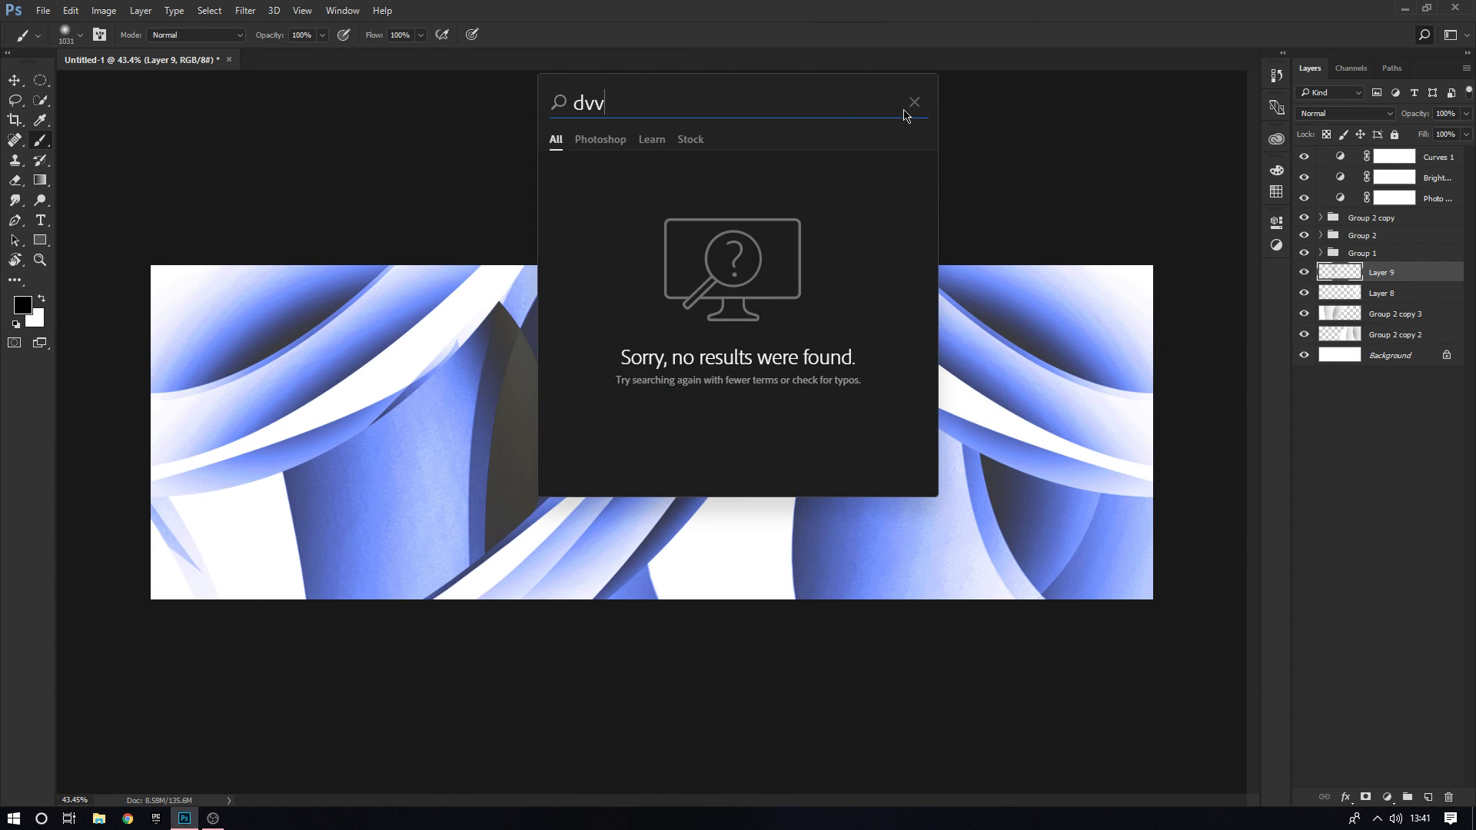
left_click(914, 103)
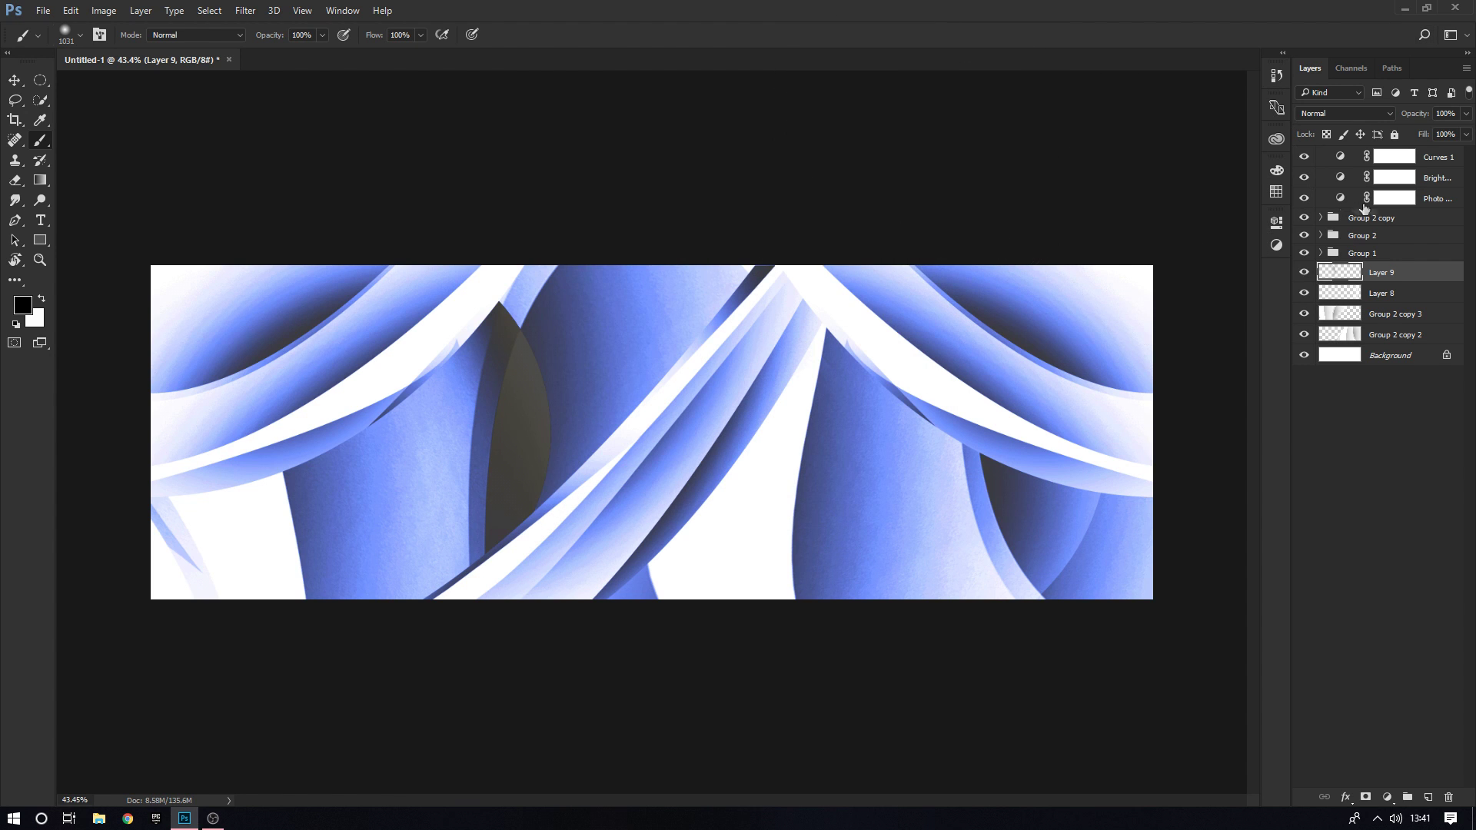
Move Layer 9 above the adjustment layers, reposition the shadow and erase the stray grey shading
key("v")
left_click_drag(1406, 278, 1417, 157)
mouse_move(666, 331)
left_mouse_down()
mouse_move(615, 355)
mouse_move(592, 305)
left_mouse_up()
key("e")
left_click_drag(414, 201, 686, 241)
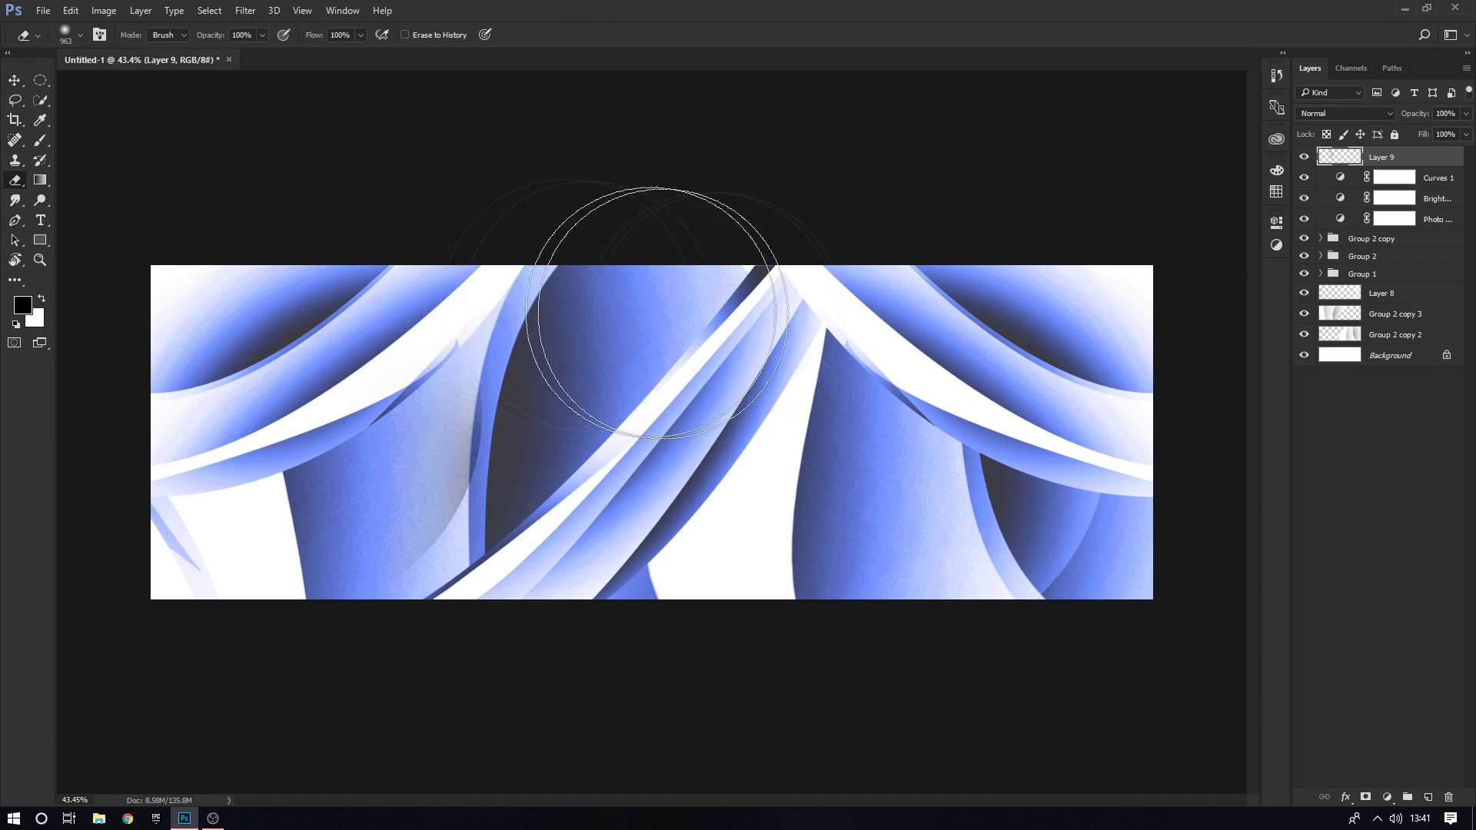
key("v")
left_click_drag(703, 395, 654, 446)
key("e")
left_click_drag(565, 446, 638, 535)
key("v")
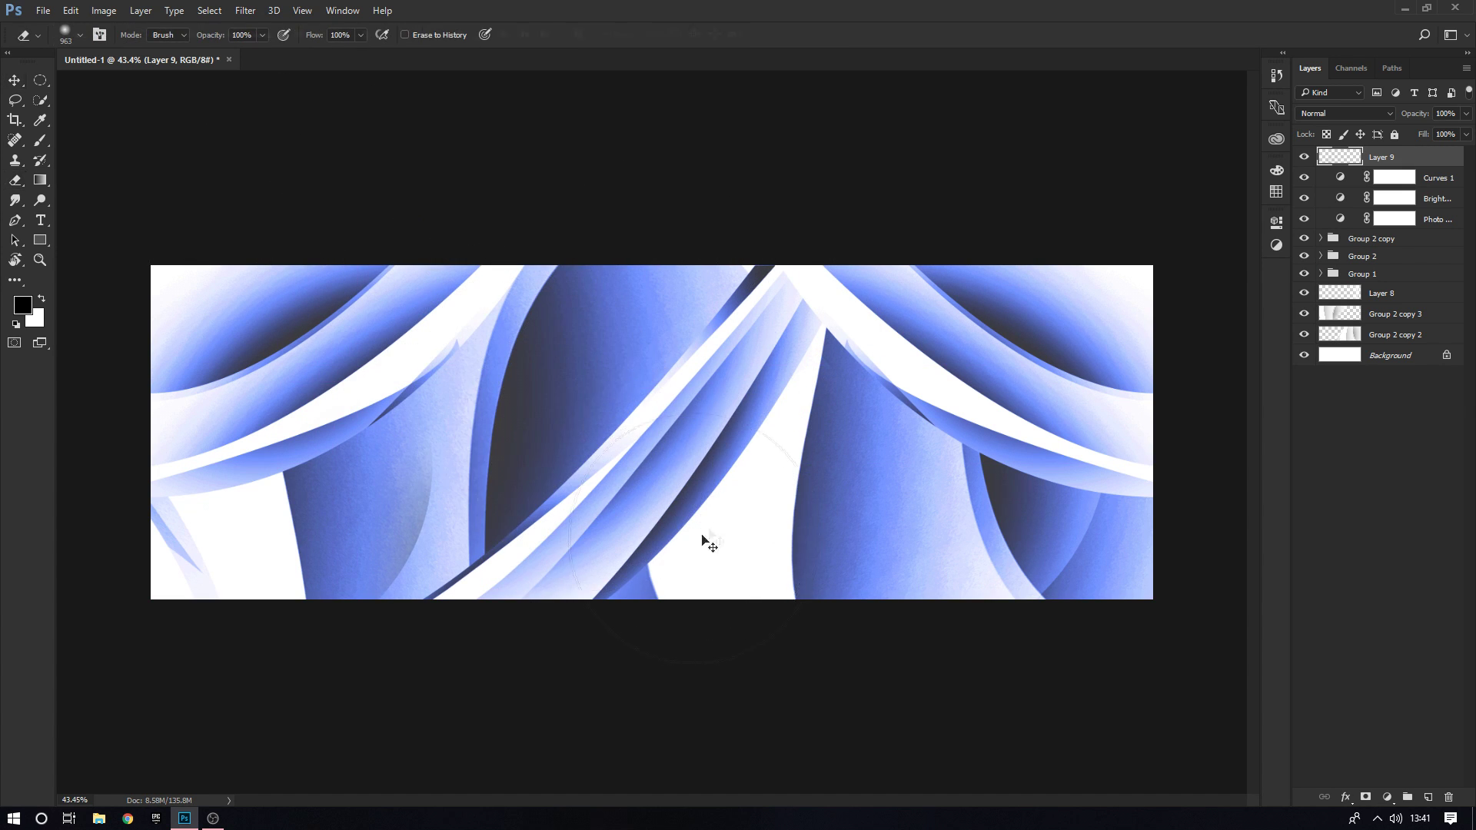
scroll(735, 494, "up", 1)
scroll(735, 494, "down", 1)
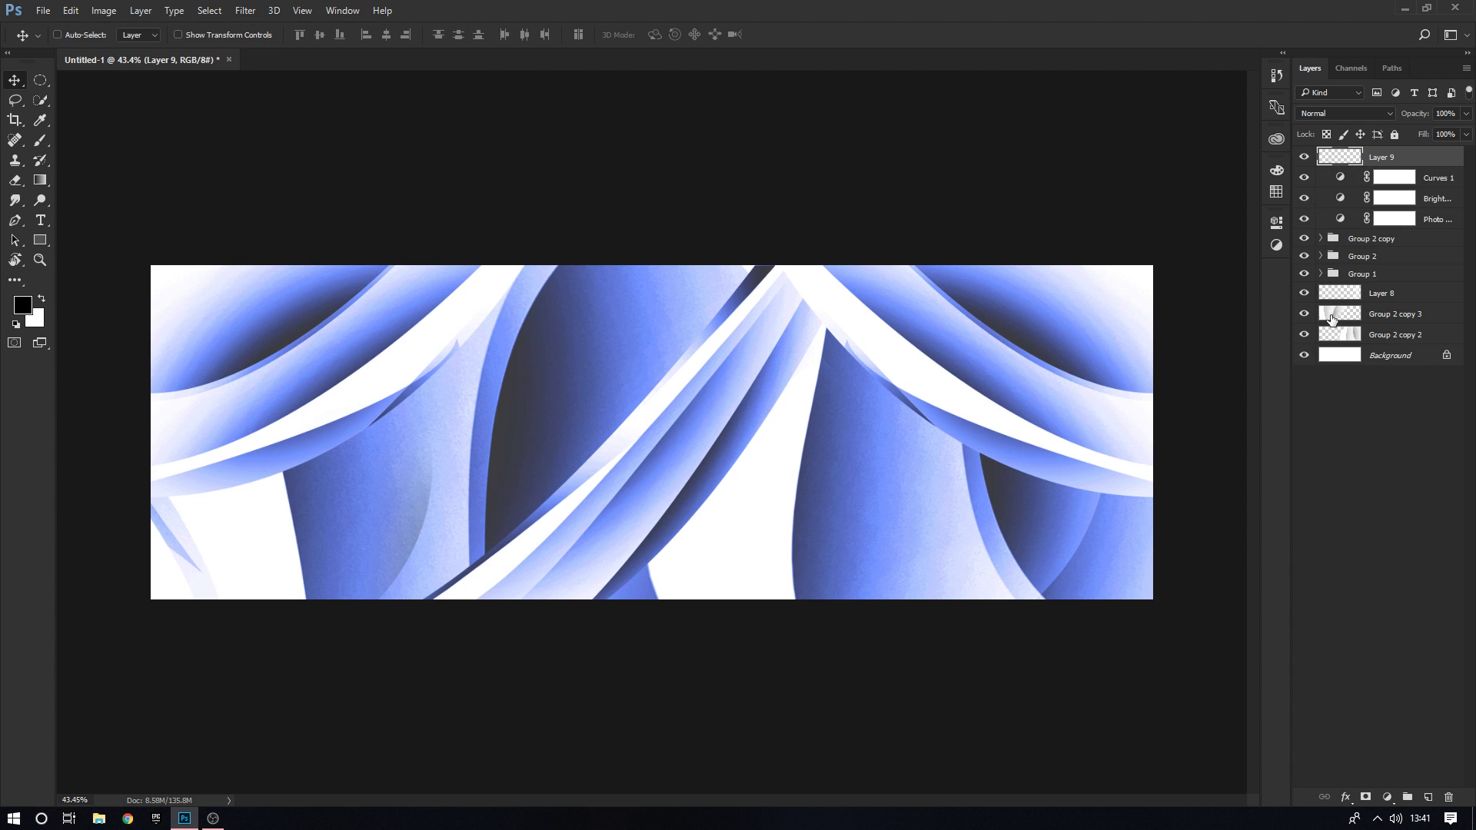
Create Layer 10 and turn a curved path along the upper-left ribbon into a selection
left_click(1304, 315)
left_click(1428, 798)
key("p")
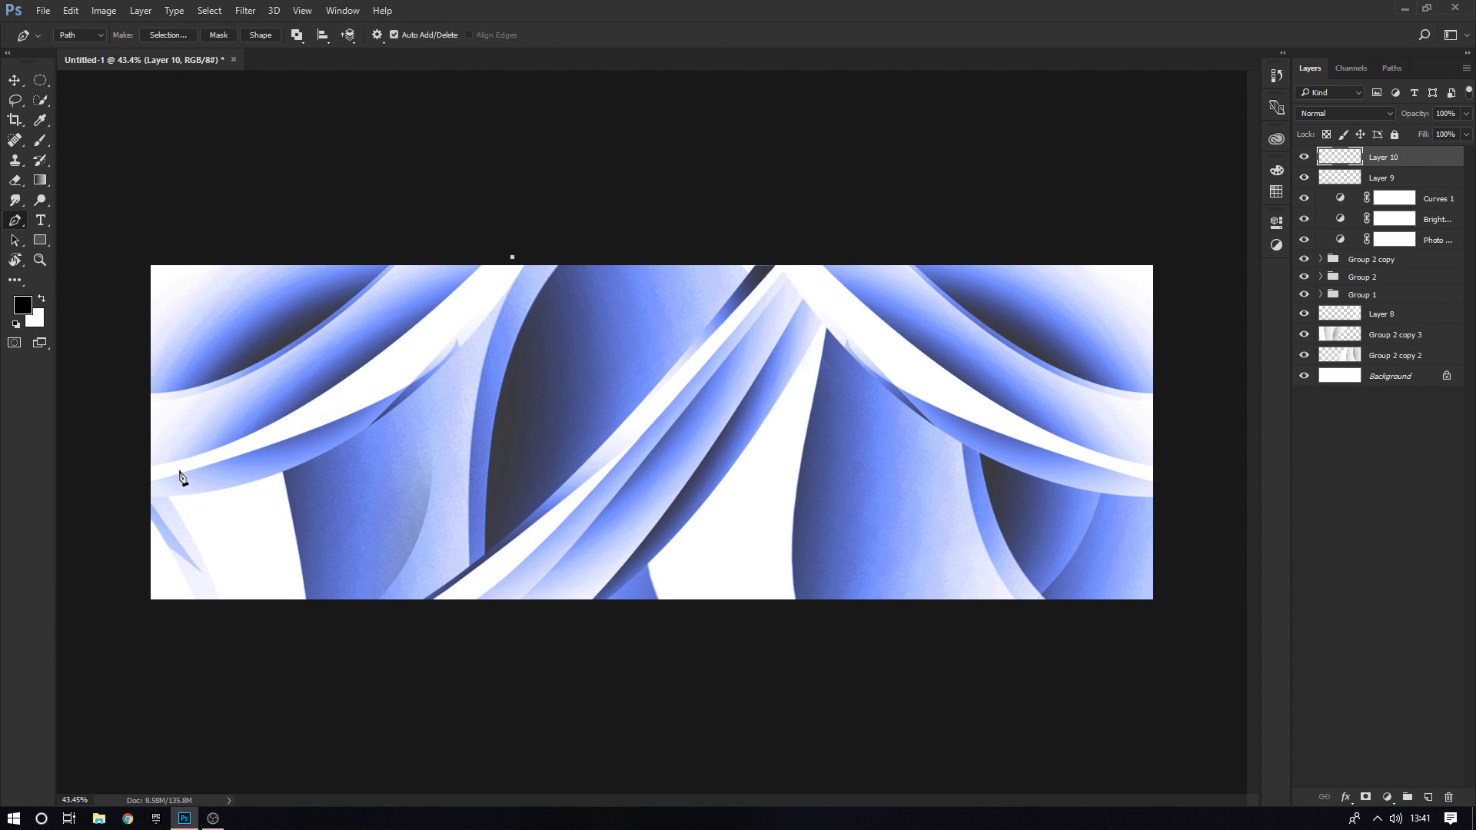
left_click_drag(164, 467, 17, 475)
right_click(456, 285)
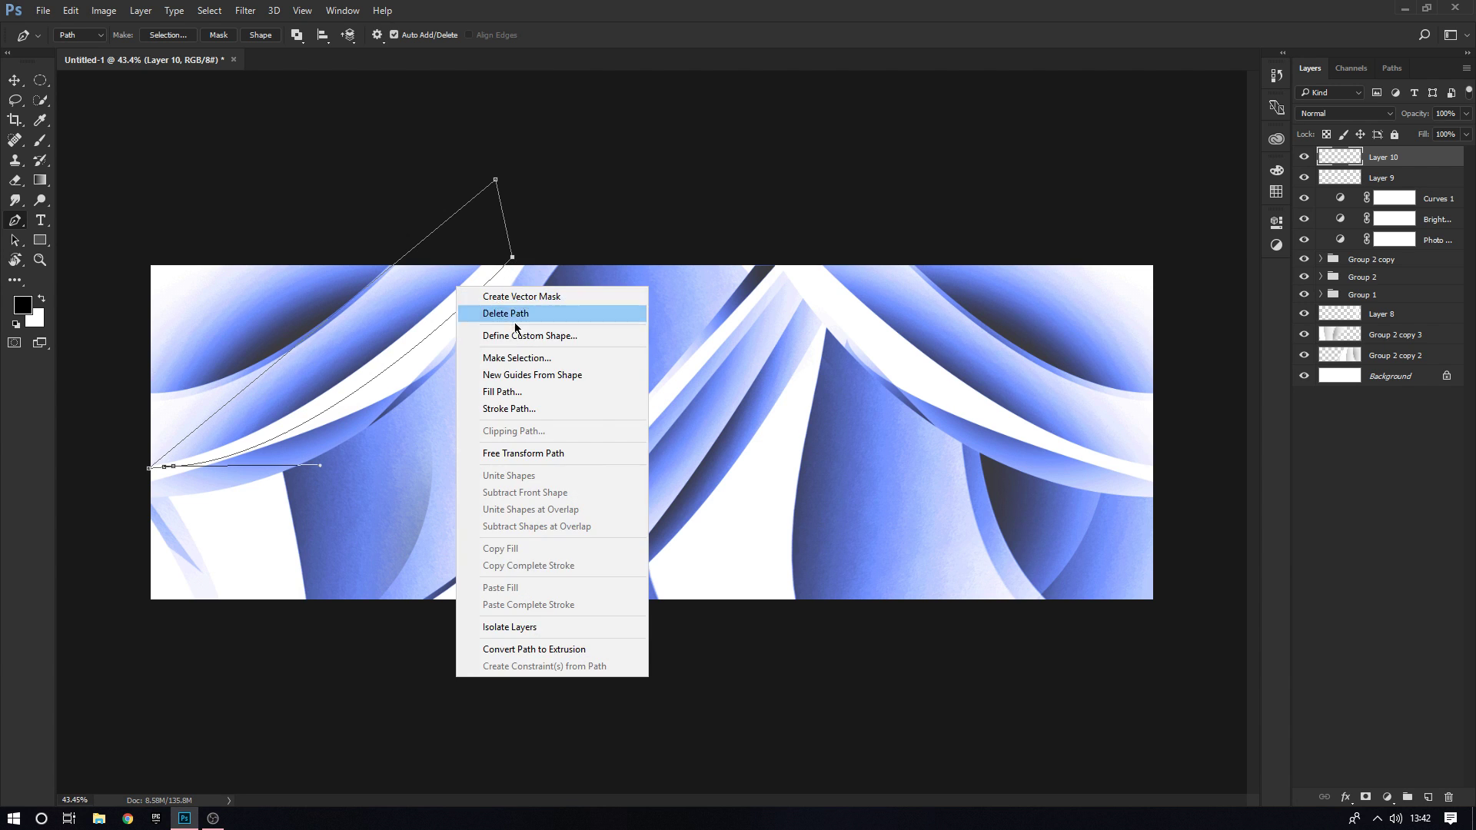
left_click(536, 360)
Paint a soft ribbon shadow inside the selection and move Layer 10 below the adjustment layers
key("b")
left_click_drag(510, 495, 422, 554)
key("ctrl+d")
key("v")
scroll(549, 496, "up", 1)
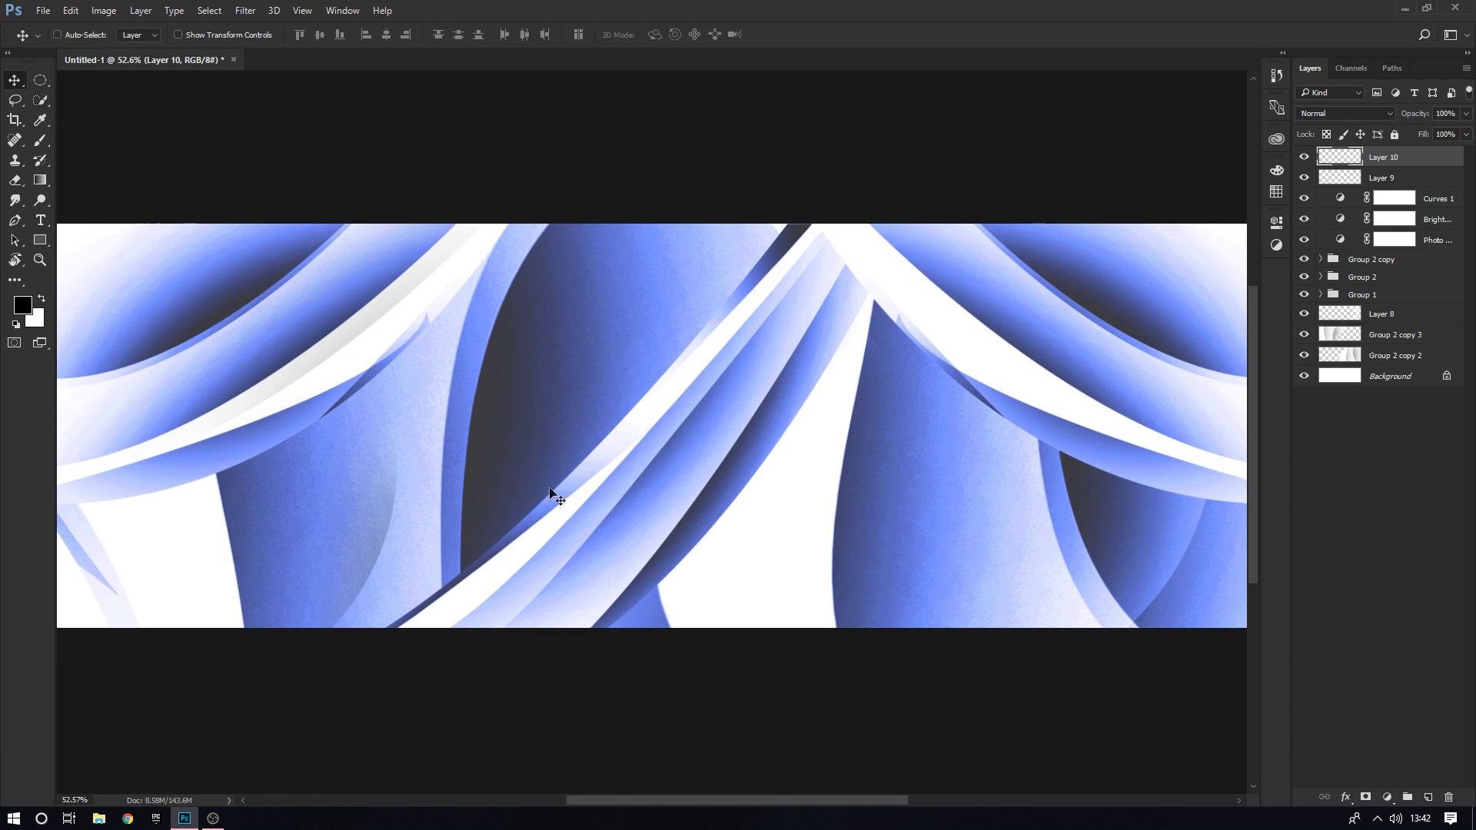
key("p")
left_click_drag(1405, 152, 1402, 251)
key("v")
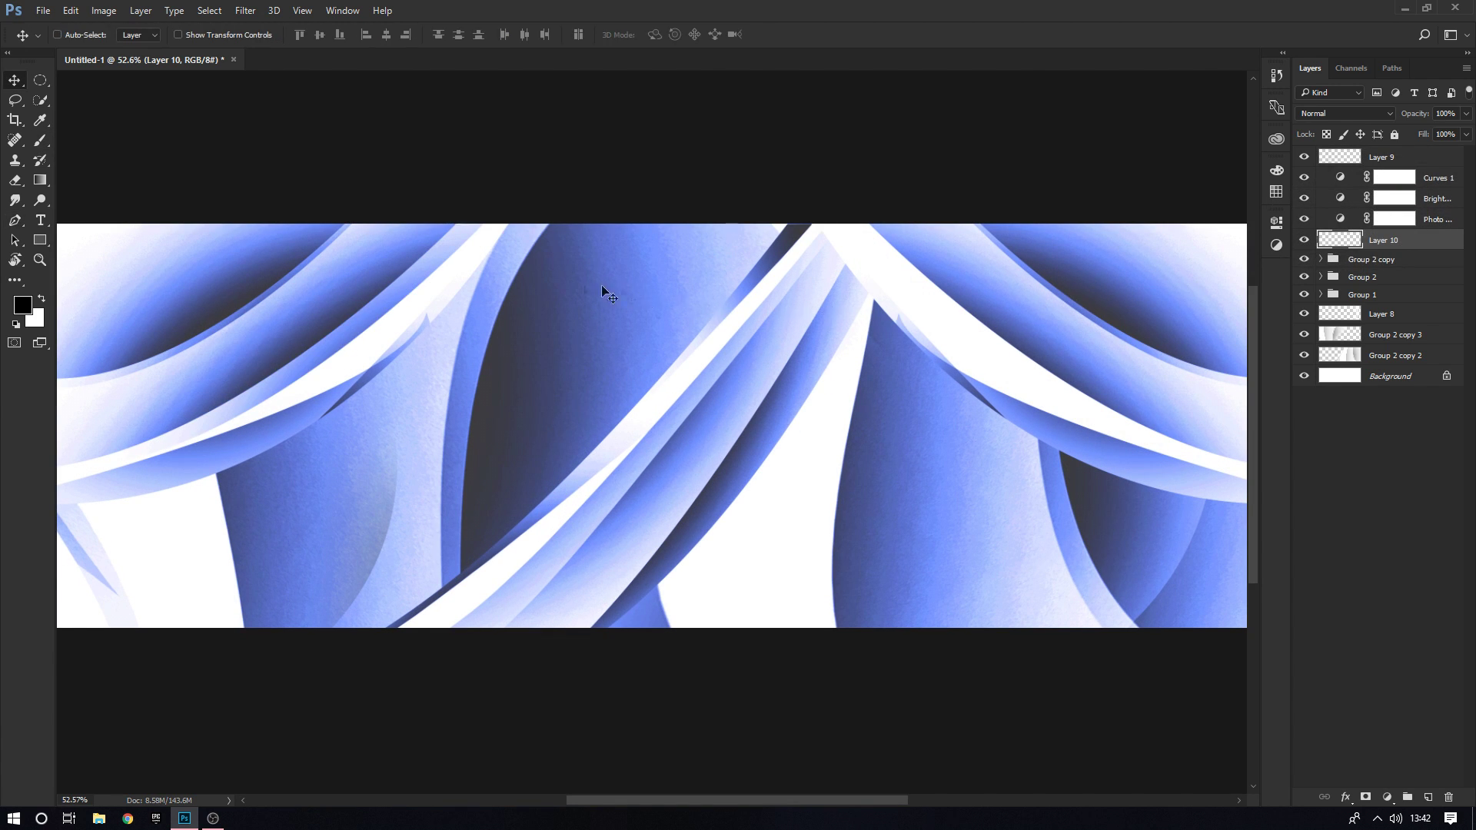
key("ctrl")
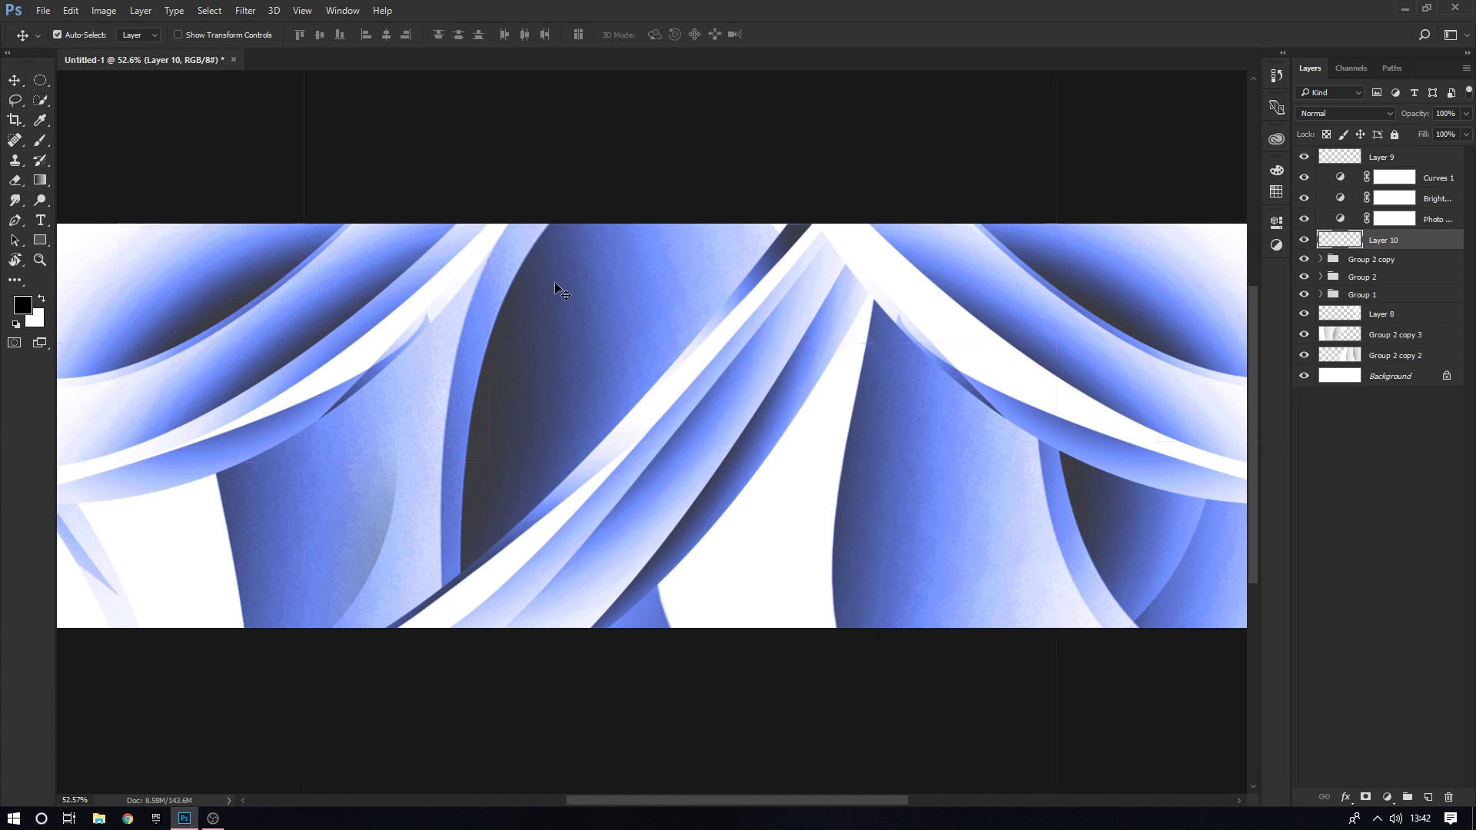
Apply Hue/Saturation to Layer 10 with saturation about -67 and lightness -85
key("ctrl+u")
left_click_drag(1050, 331, 1024, 328)
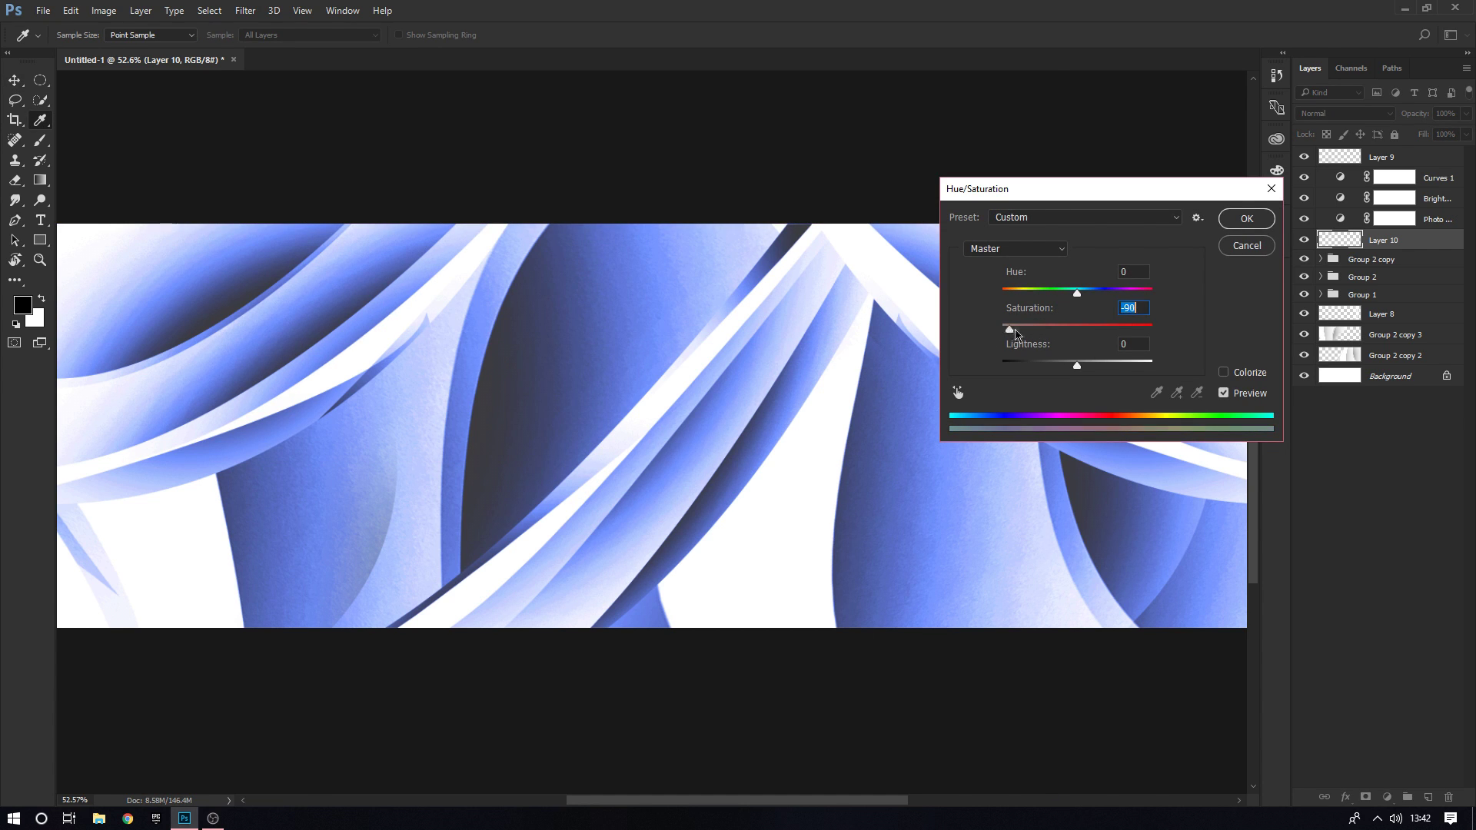
left_click_drag(1074, 372, 1014, 372)
left_click(1267, 215)
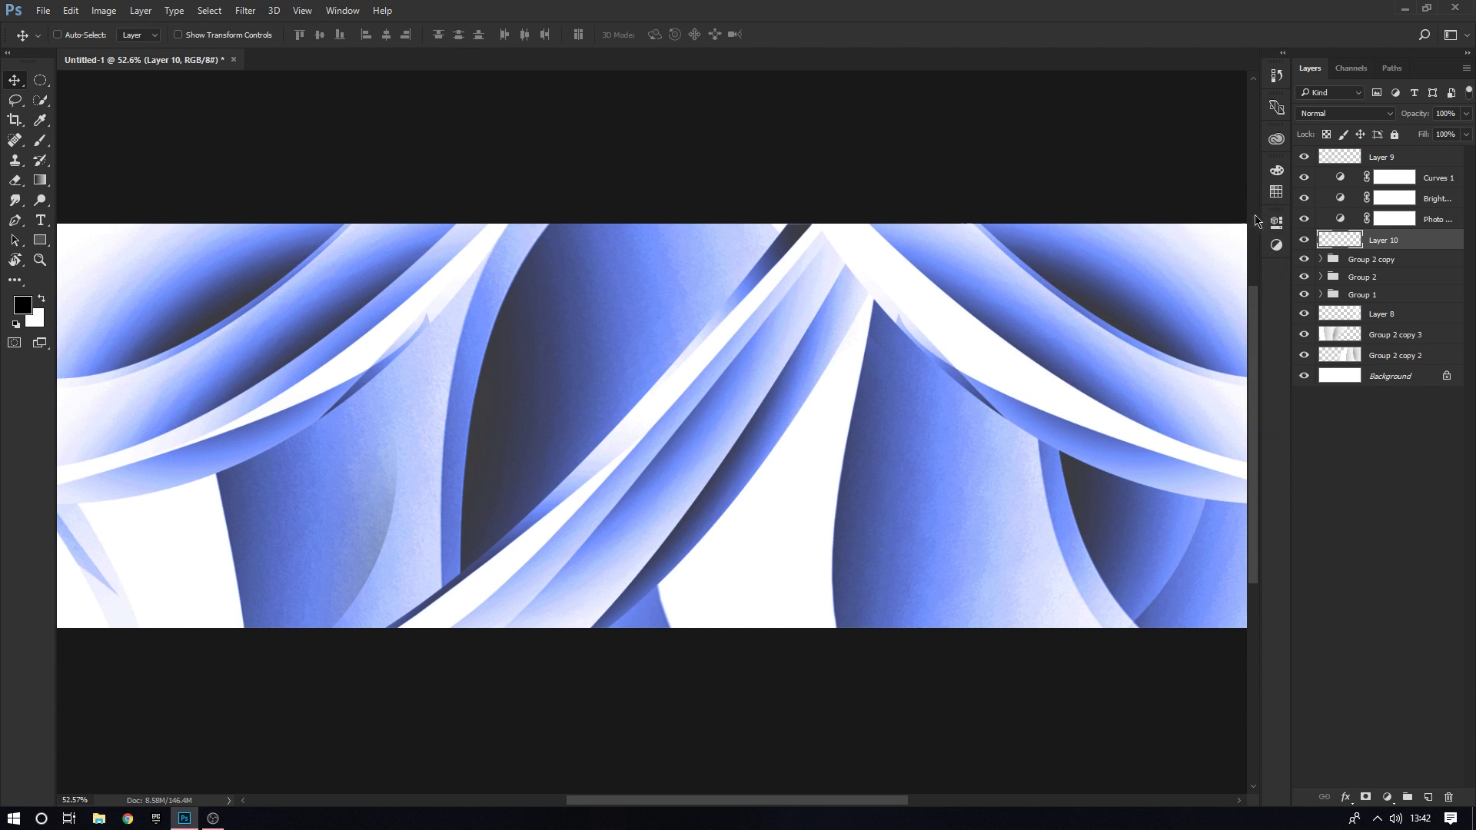
Duplicate Layer 10 twice, shifting the copies to the right and upward
key("ctrl+z")
key("ctrl+z")
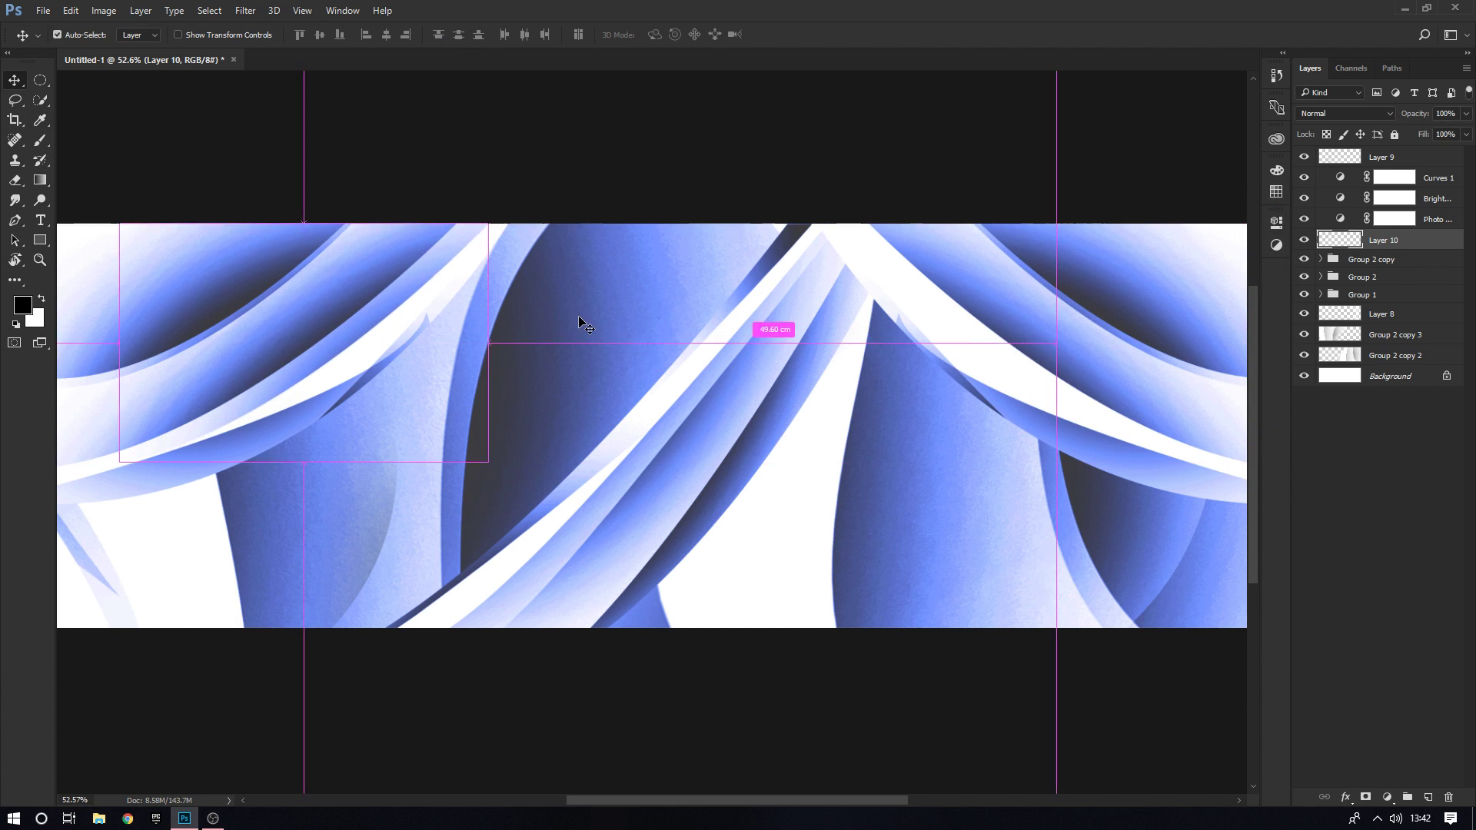
left_click_drag(643, 331, 653, 353)
key("ctrl+j")
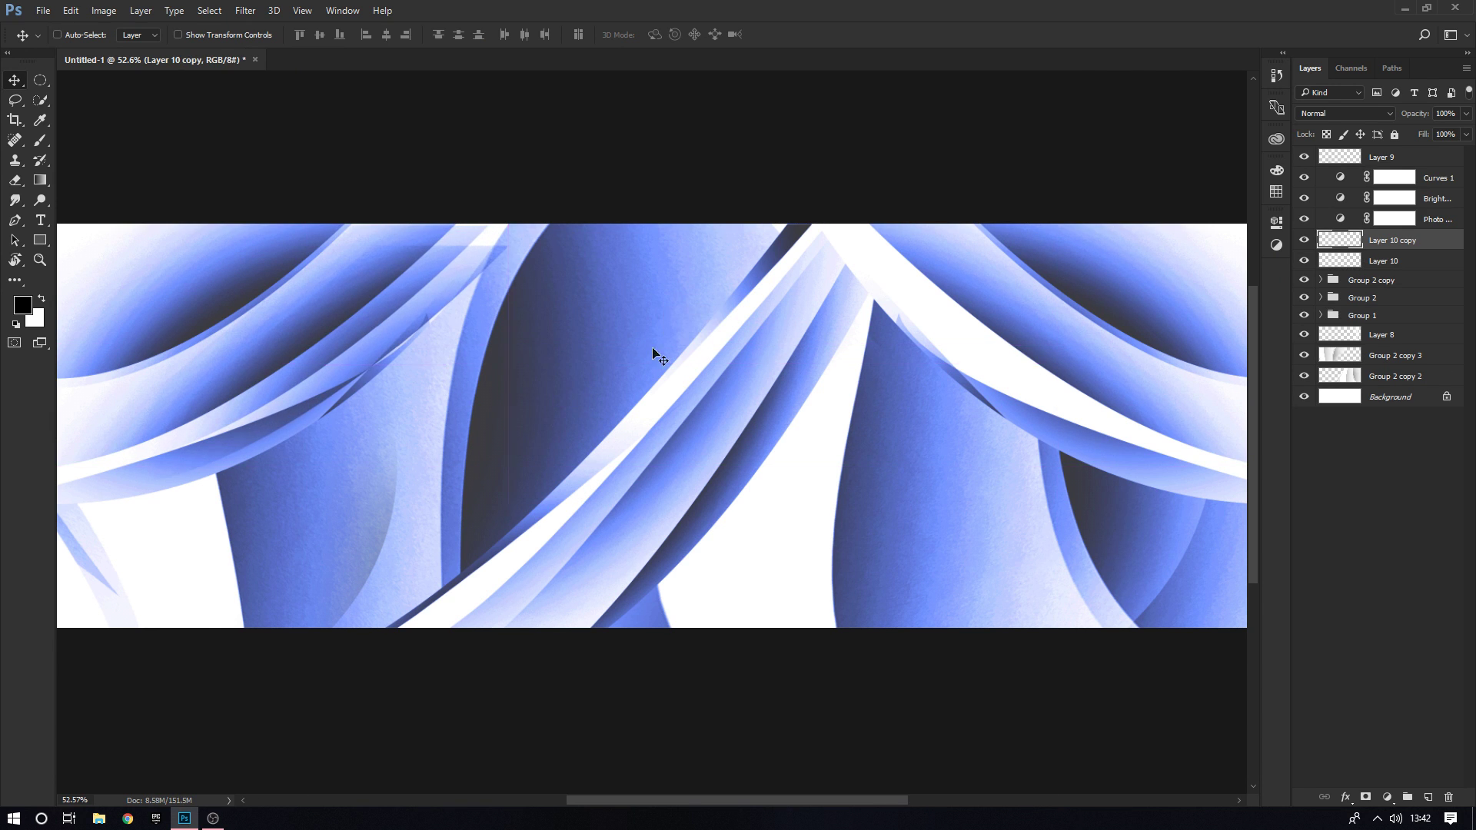
key("e")
key("v")
mouse_move(573, 211)
left_mouse_down()
mouse_move(561, 191)
mouse_move(1044, 301)
mouse_move(1101, 381)
left_mouse_up()
scroll(1078, 399, "down", 4)
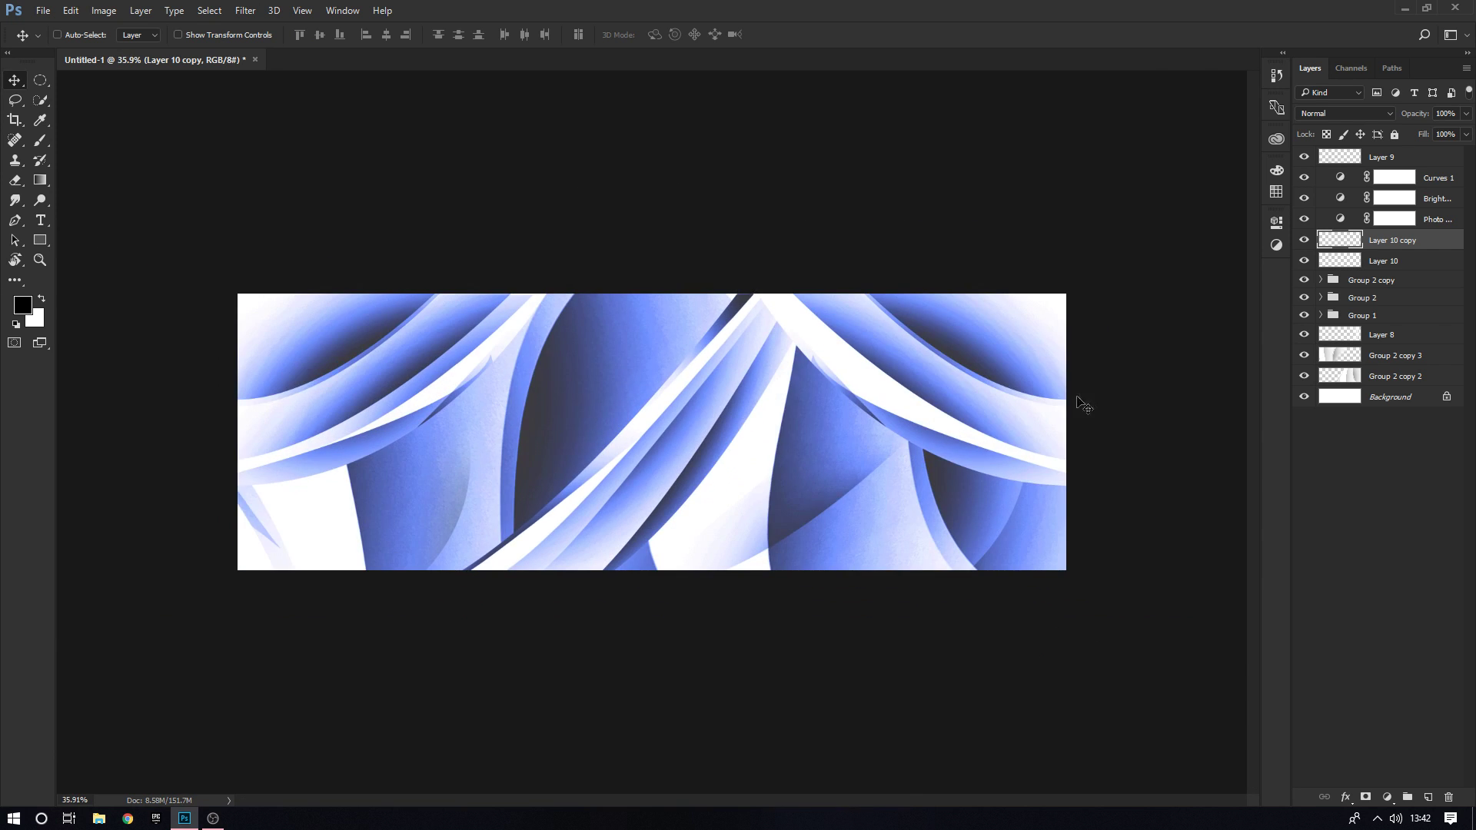
scroll(999, 406, "up", 2)
left_click_drag(997, 406, 954, 247)
scroll(978, 428, "up", 1)
Rotate Layer 10 copy 2 about its centre and move it up and left
key("ctrl+t")
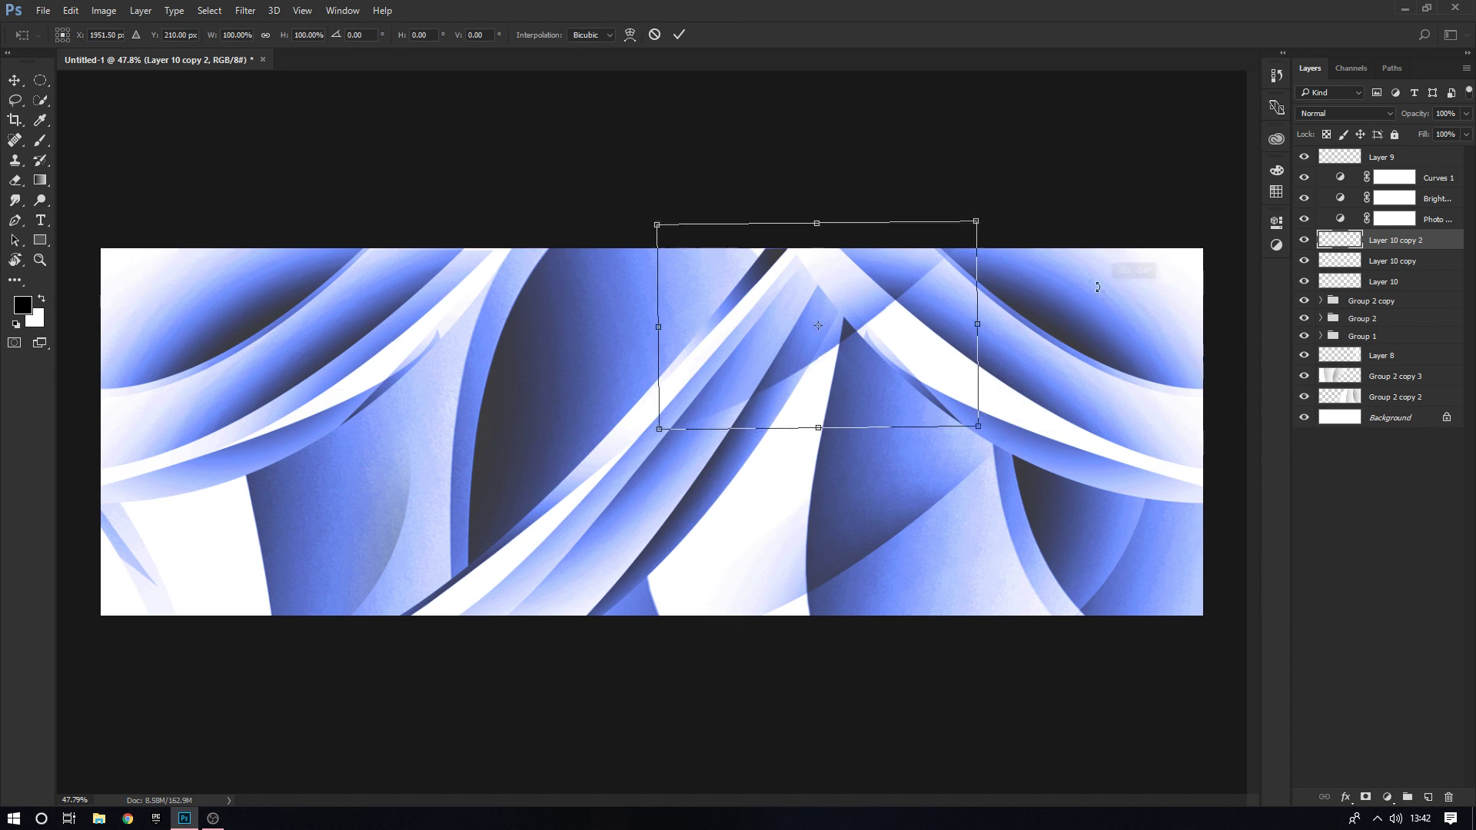
left_click_drag(1000, 323, 600, 204)
key("Return")
left_click_drag(870, 319, 783, 266)
key("ctrl+t")
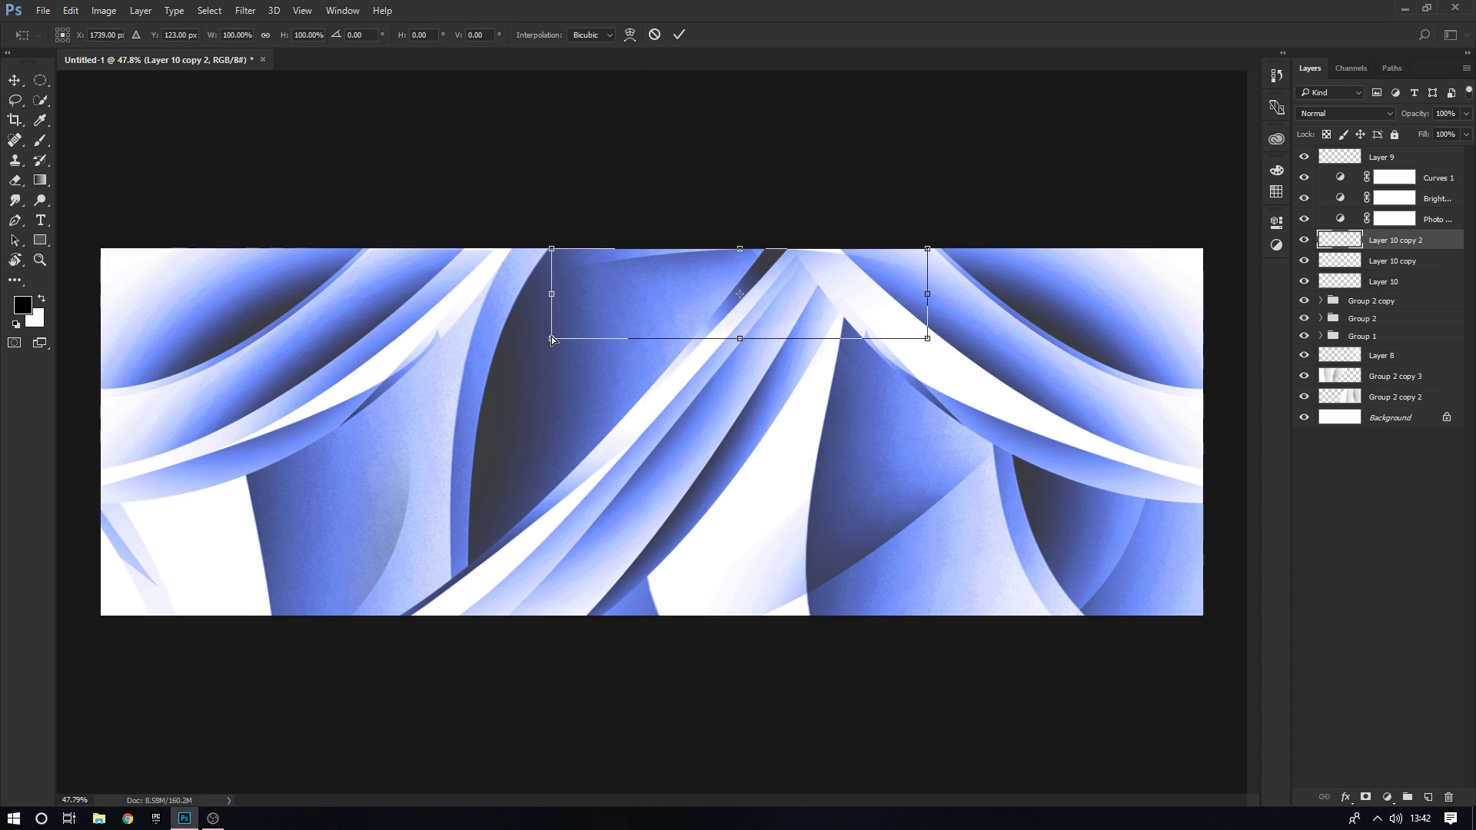
left_click_drag(551, 339, 292, 594)
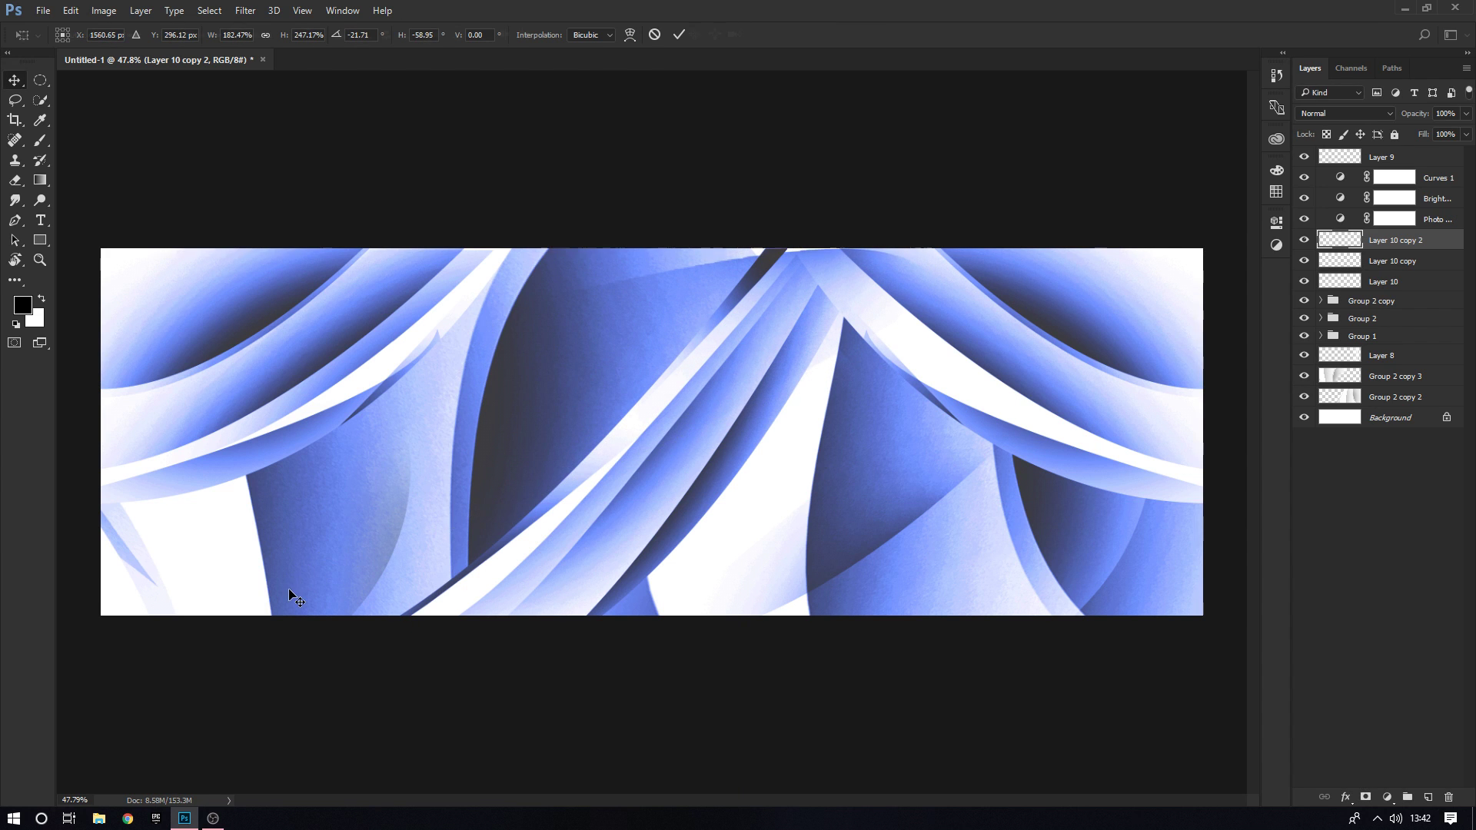
key("ctrl+z")
Warp Layer 10 copy 2 into a curved shadow over the top centre
left_click(627, 36)
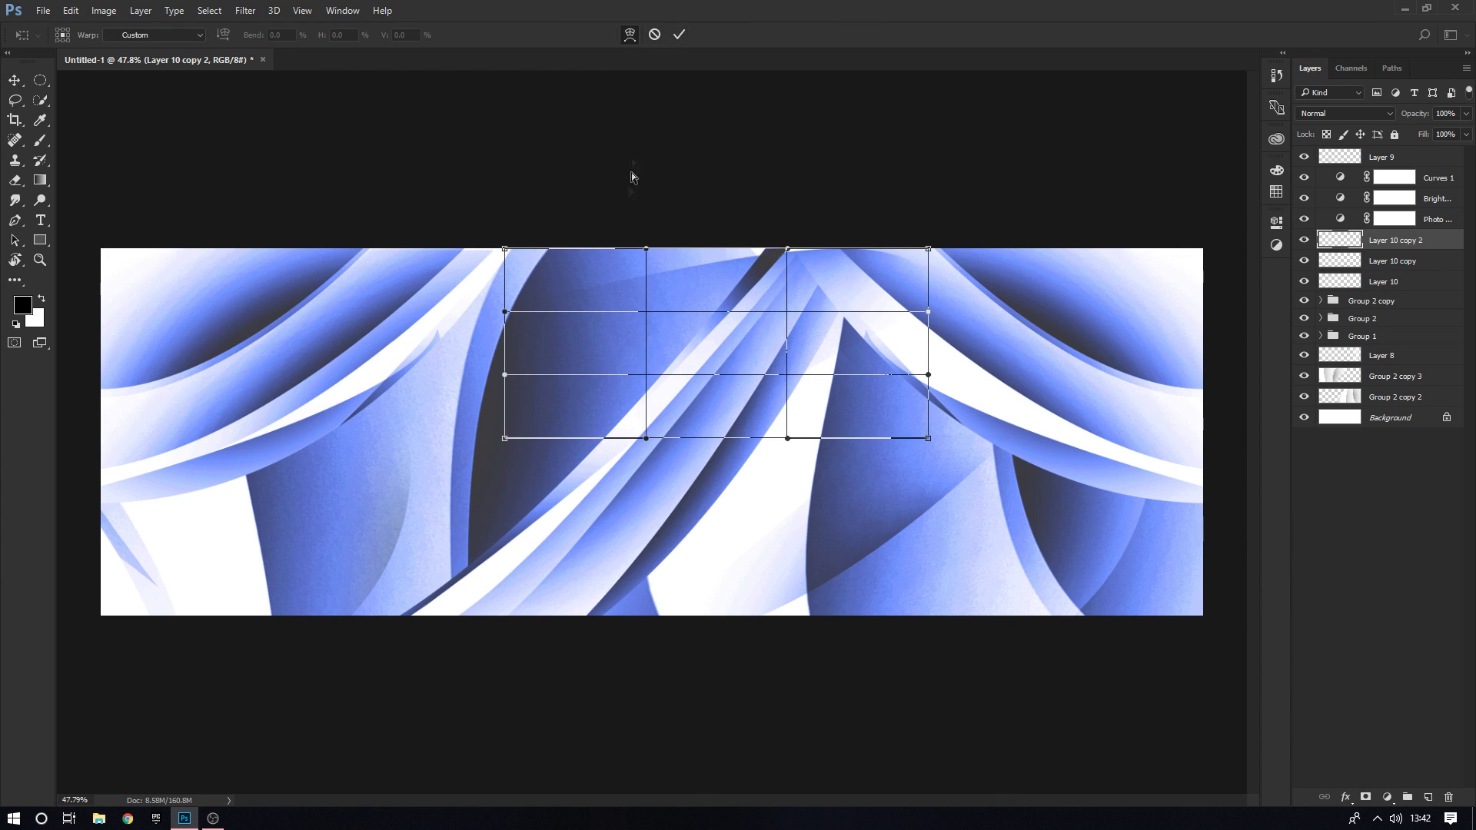
left_click_drag(667, 262, 638, 249)
left_click_drag(594, 304, 527, 358)
left_click_drag(585, 227, 490, 206)
left_click_drag(755, 292, 691, 309)
left_click_drag(531, 295, 474, 269)
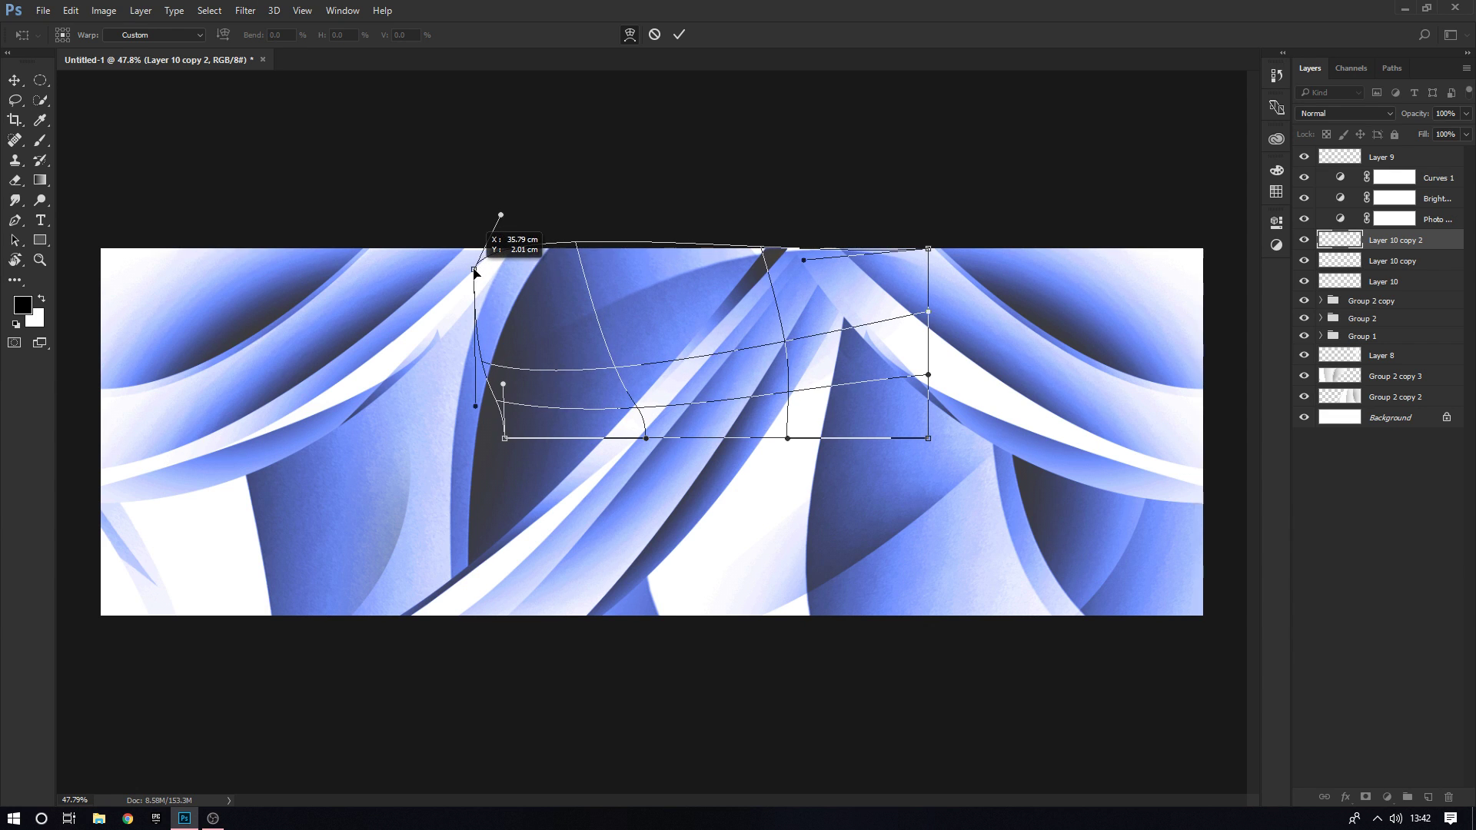
left_click(679, 34)
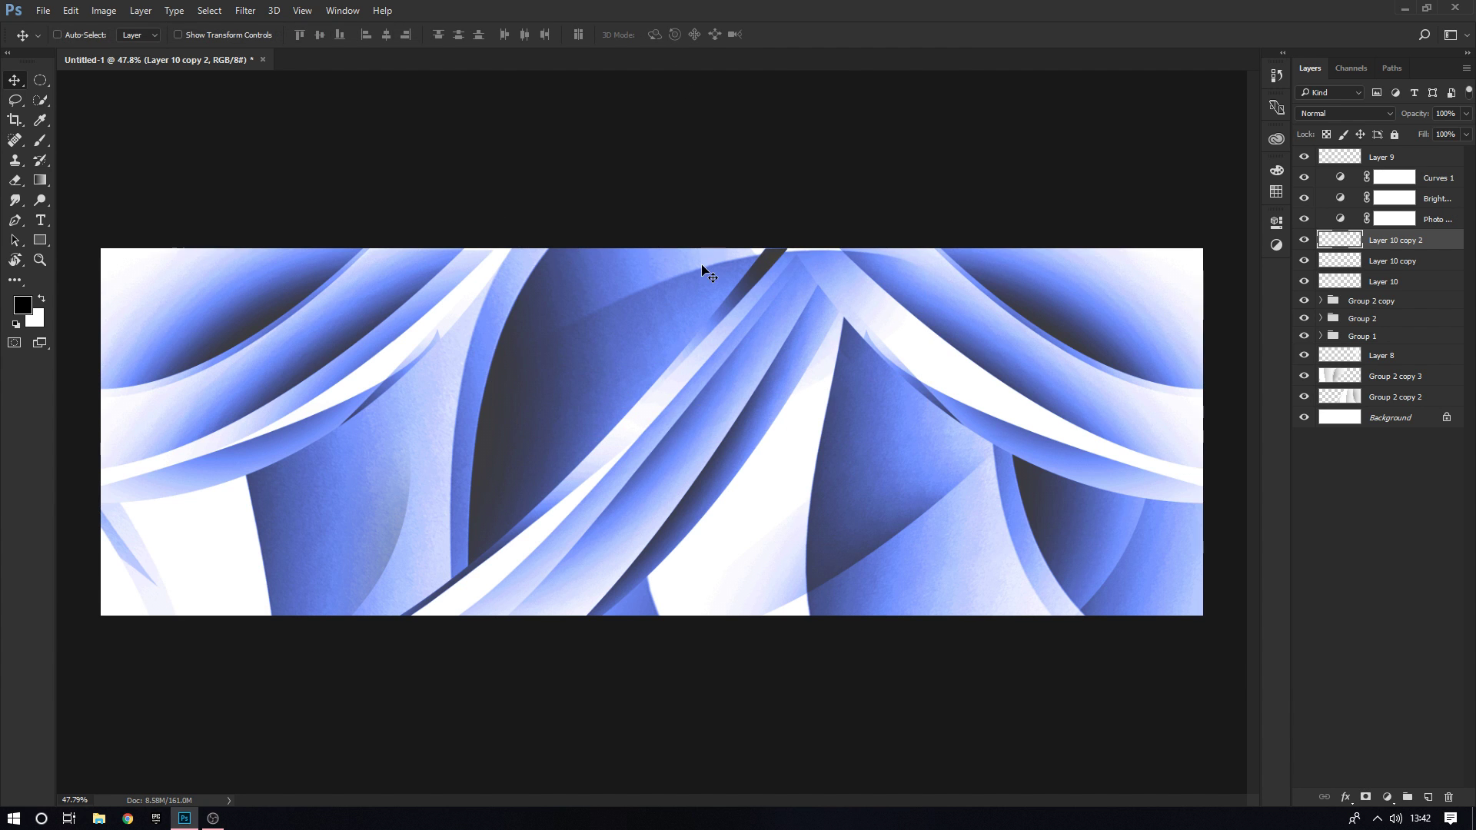
Lower Layer 10 copy 2 to 42% opacity, then select Layer 9
scroll(702, 266, "up", 1)
scroll(714, 274, "down", 4)
scroll(717, 276, "up", 1)
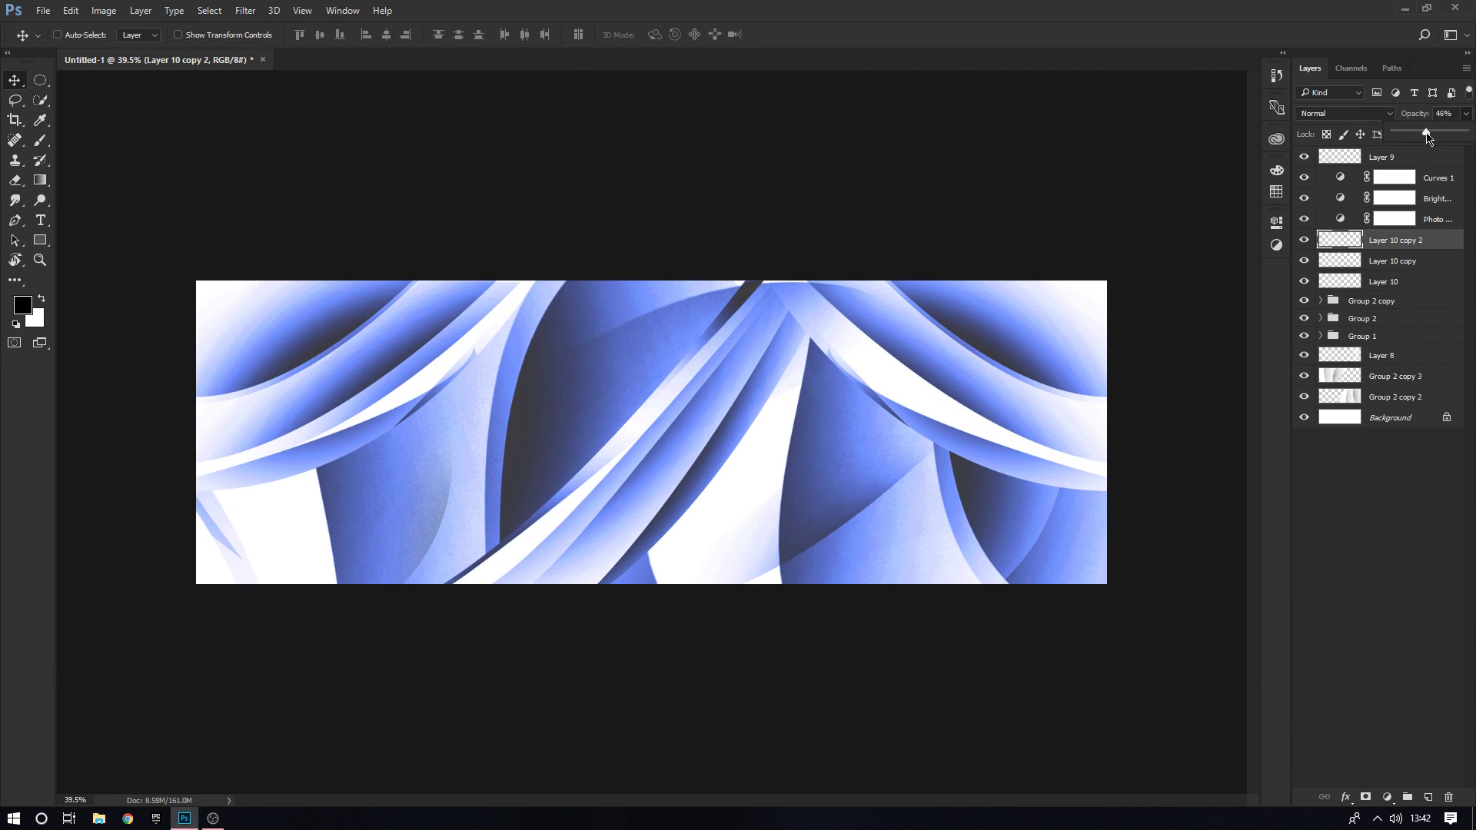
left_click_drag(1426, 137, 1404, 143)
scroll(864, 294, "up", 1)
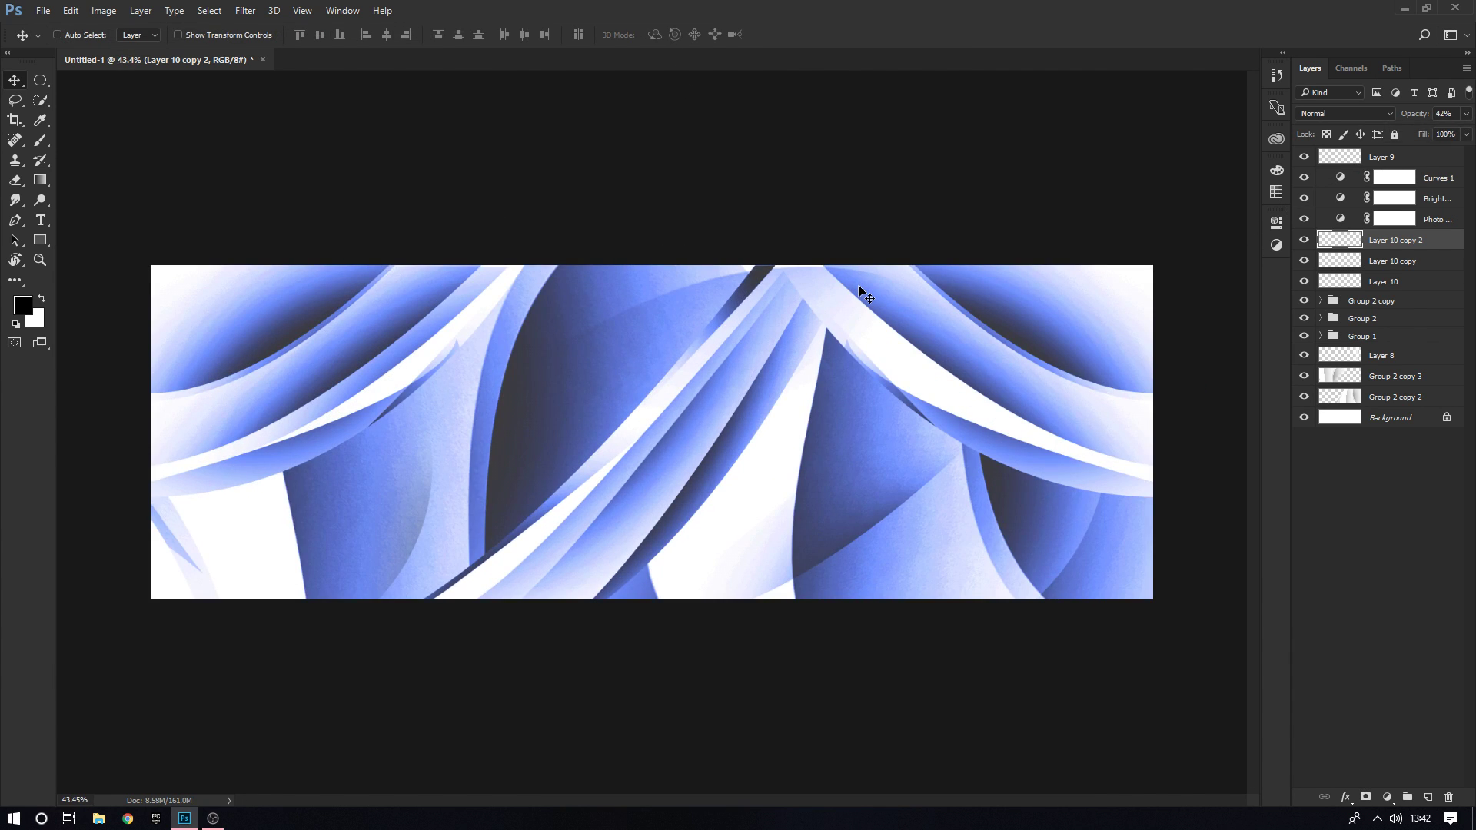
scroll(865, 294, "down", 2)
scroll(865, 295, "up", 1)
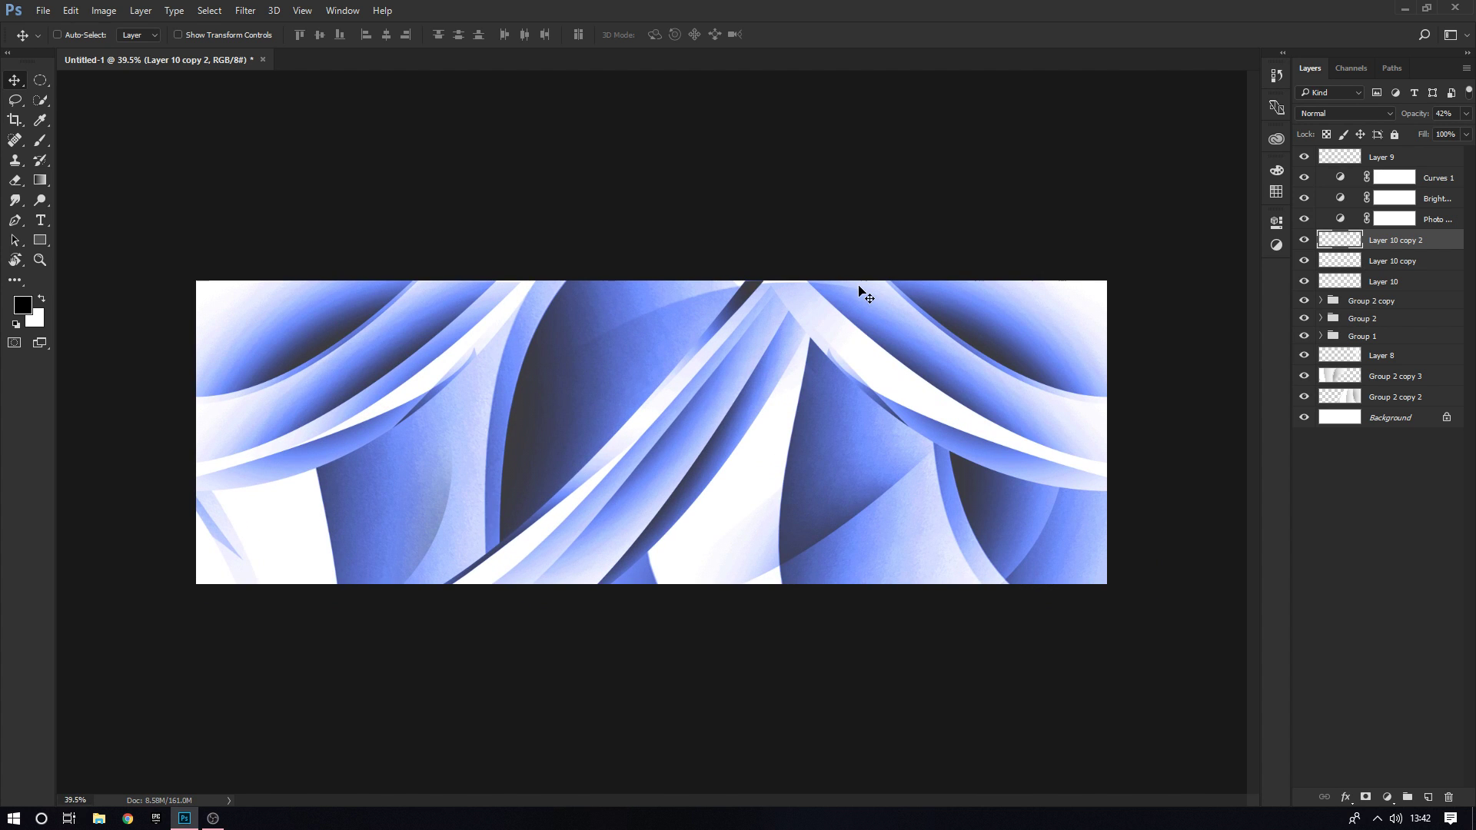
left_click(1412, 157)
Add a new Layer 11 and turn a lower-left pen path into a selection
left_click(1429, 797)
key("p")
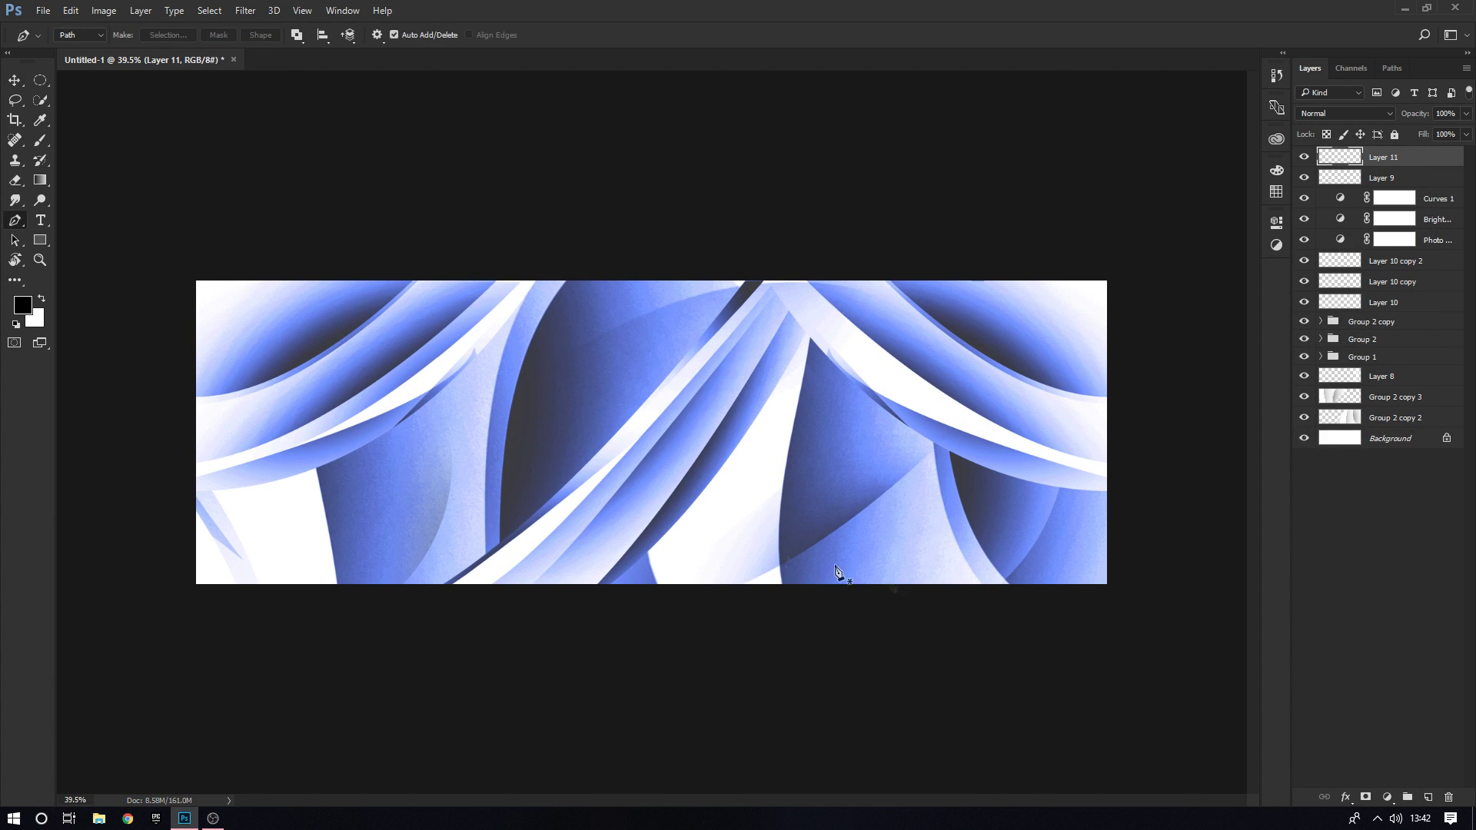
left_click_drag(252, 671, 203, 665)
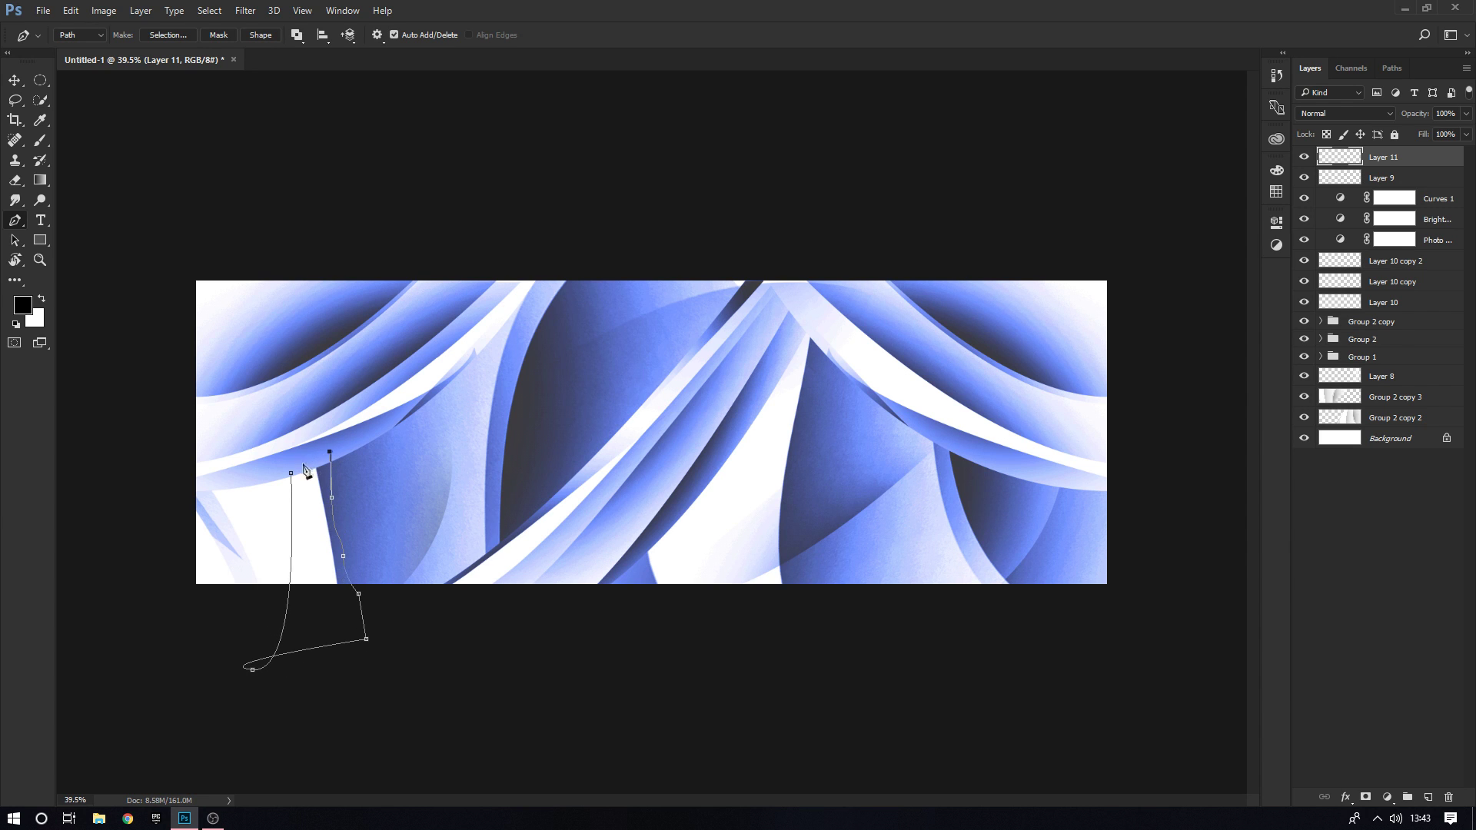
right_click(315, 499)
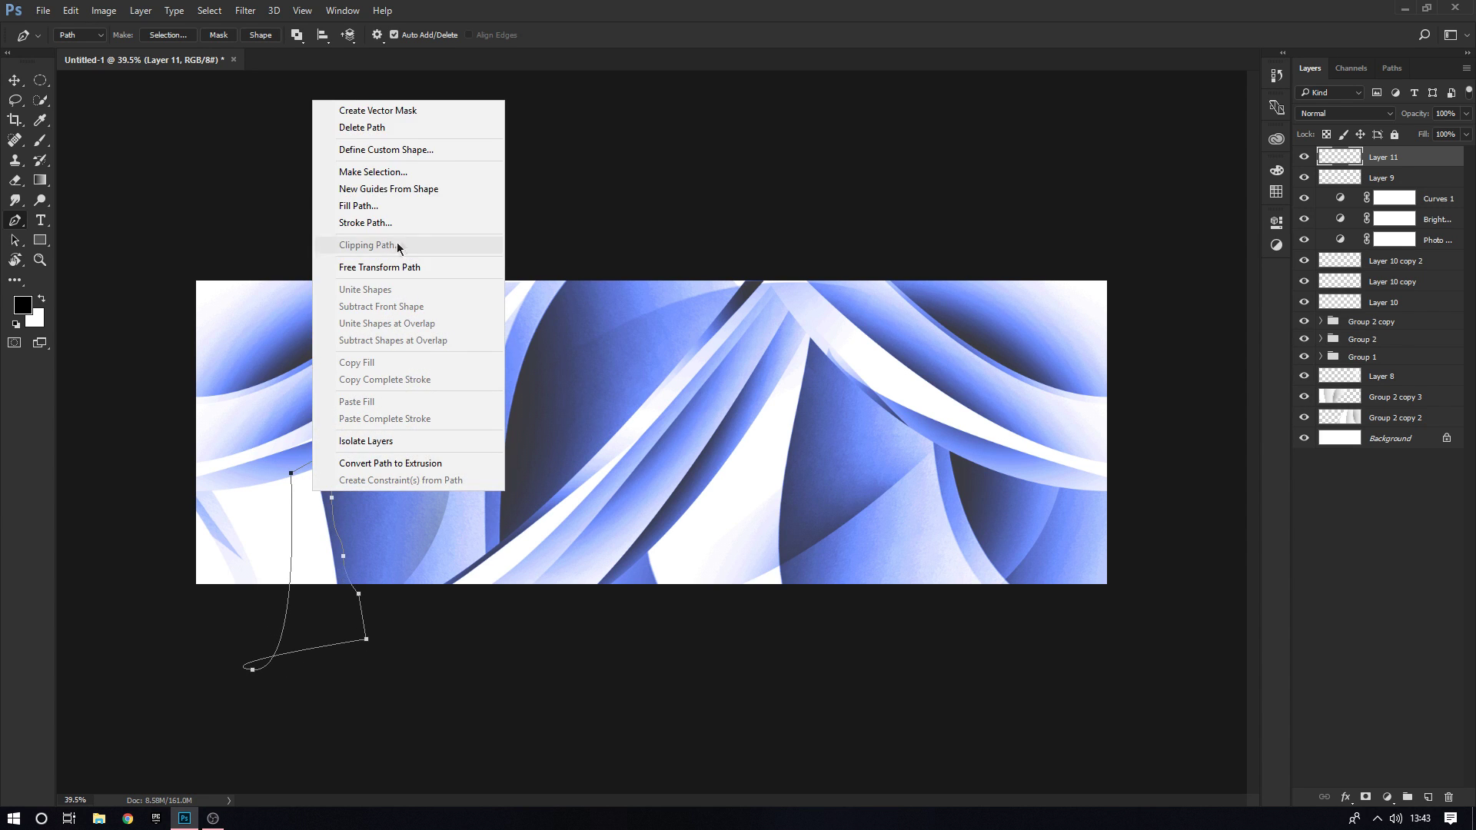
left_click(418, 188)
key("Return")
Paint grey shading in the selection, then undo the stroke, move and last path anchors
key("b")
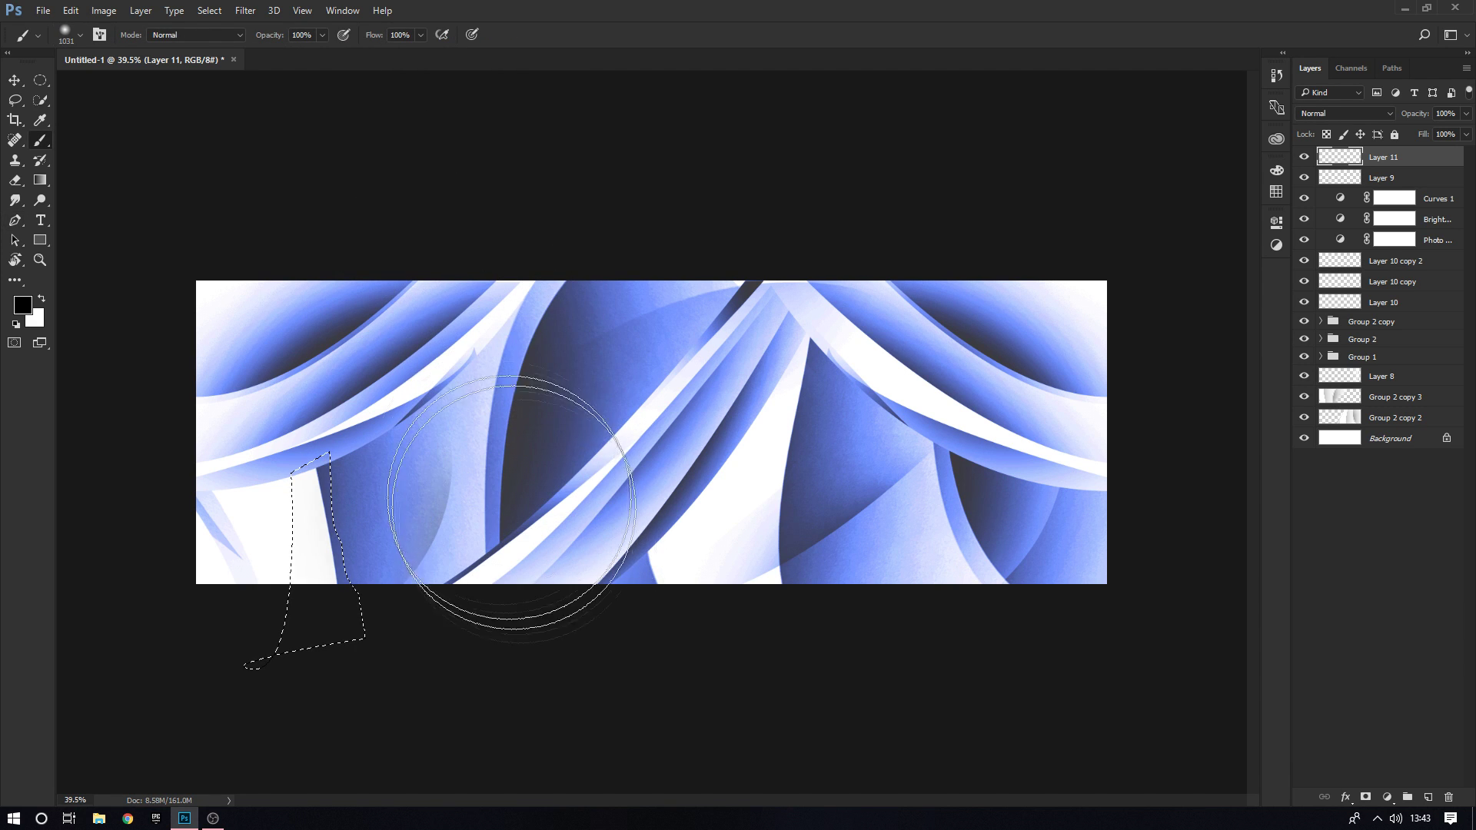
mouse_move(520, 527)
left_mouse_down()
mouse_move(454, 339)
mouse_move(470, 372)
left_mouse_up()
key("ctrl+d")
key("v")
left_click_drag(553, 438, 534, 481)
key("ctrl+alt+z")
key("ctrl+alt+z")
key("ctrl+alt+z")
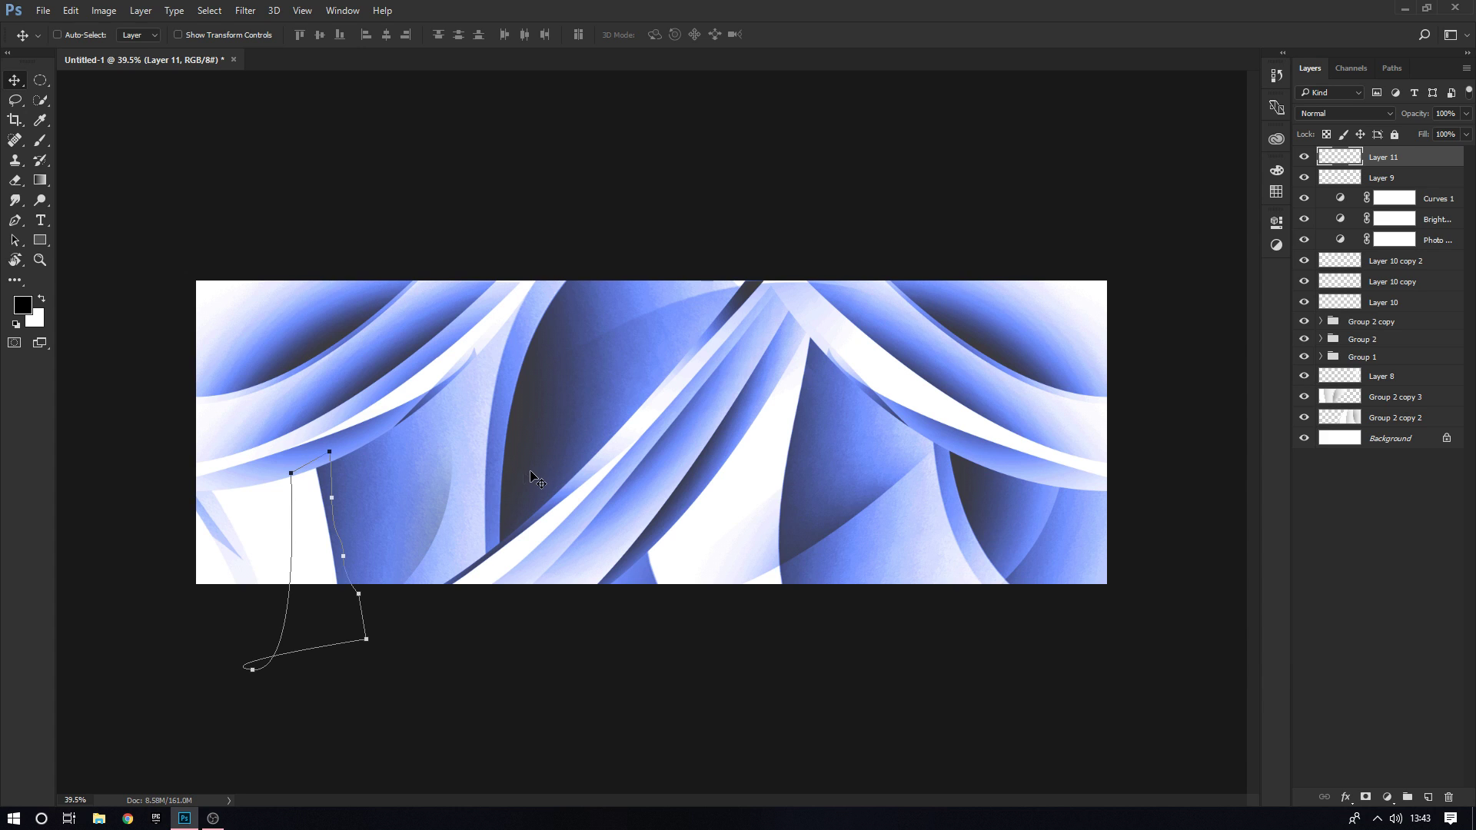
key("ctrl+alt+z")
key("ctrl+alt+z")
key("ctrl+alt+z")
Close the path near the ribbon edge, select it with 0 px feather, and paint soft black shading
key("p")
left_click(327, 452)
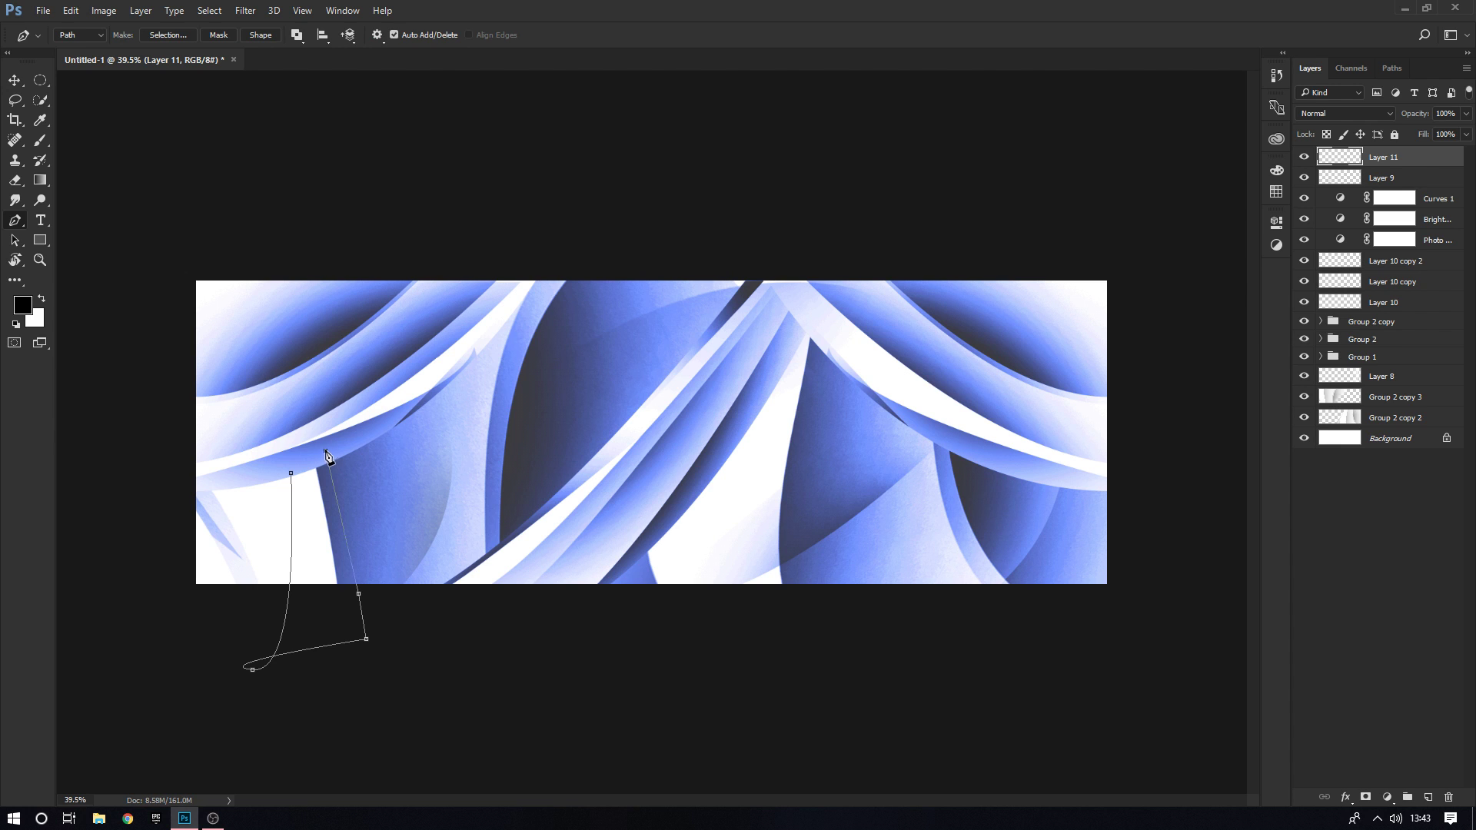
left_click(291, 476)
right_click(316, 496)
left_click(373, 177)
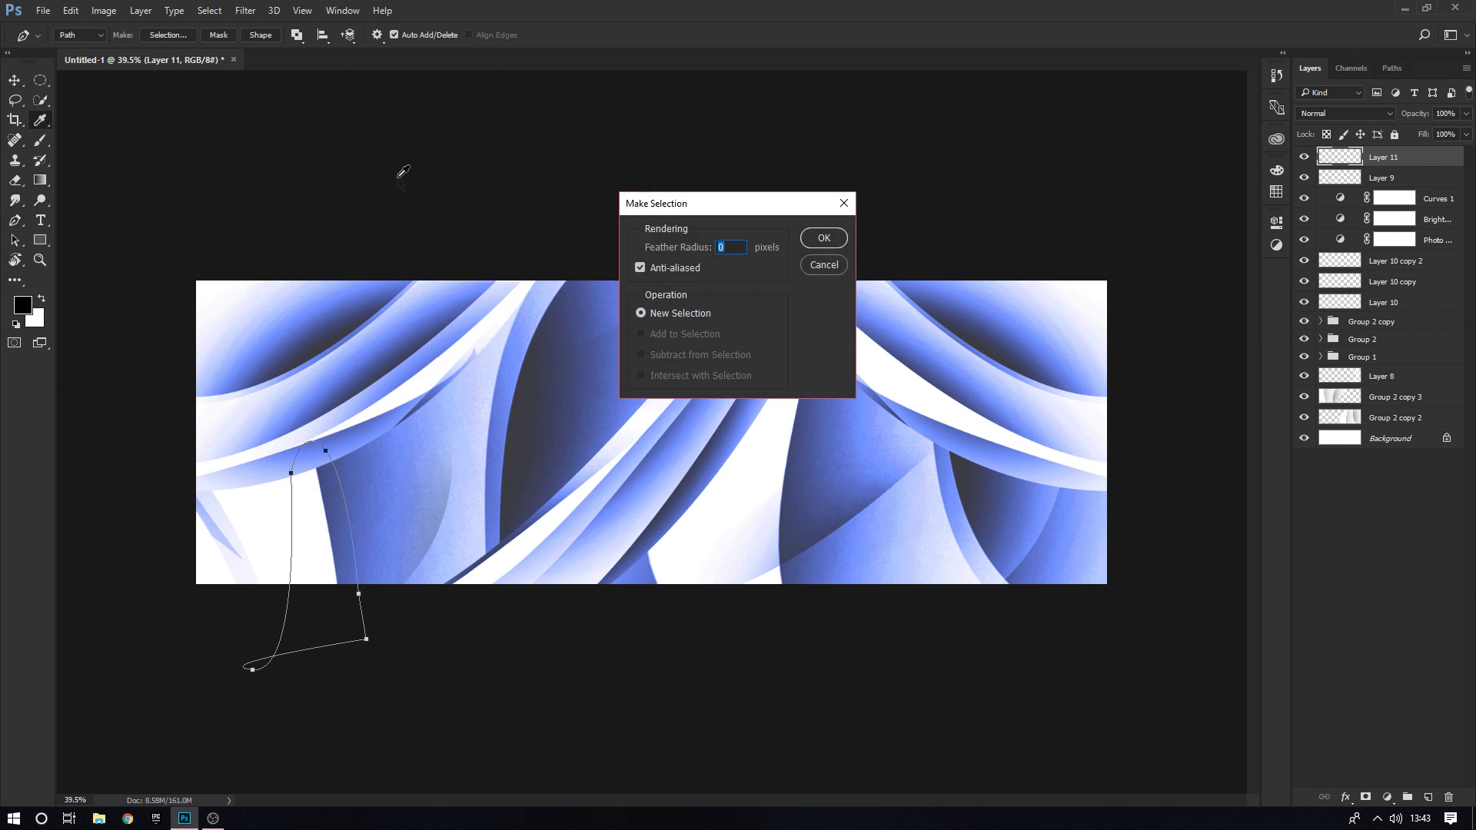
key("Return")
key("b")
left_click_drag(510, 460, 501, 599)
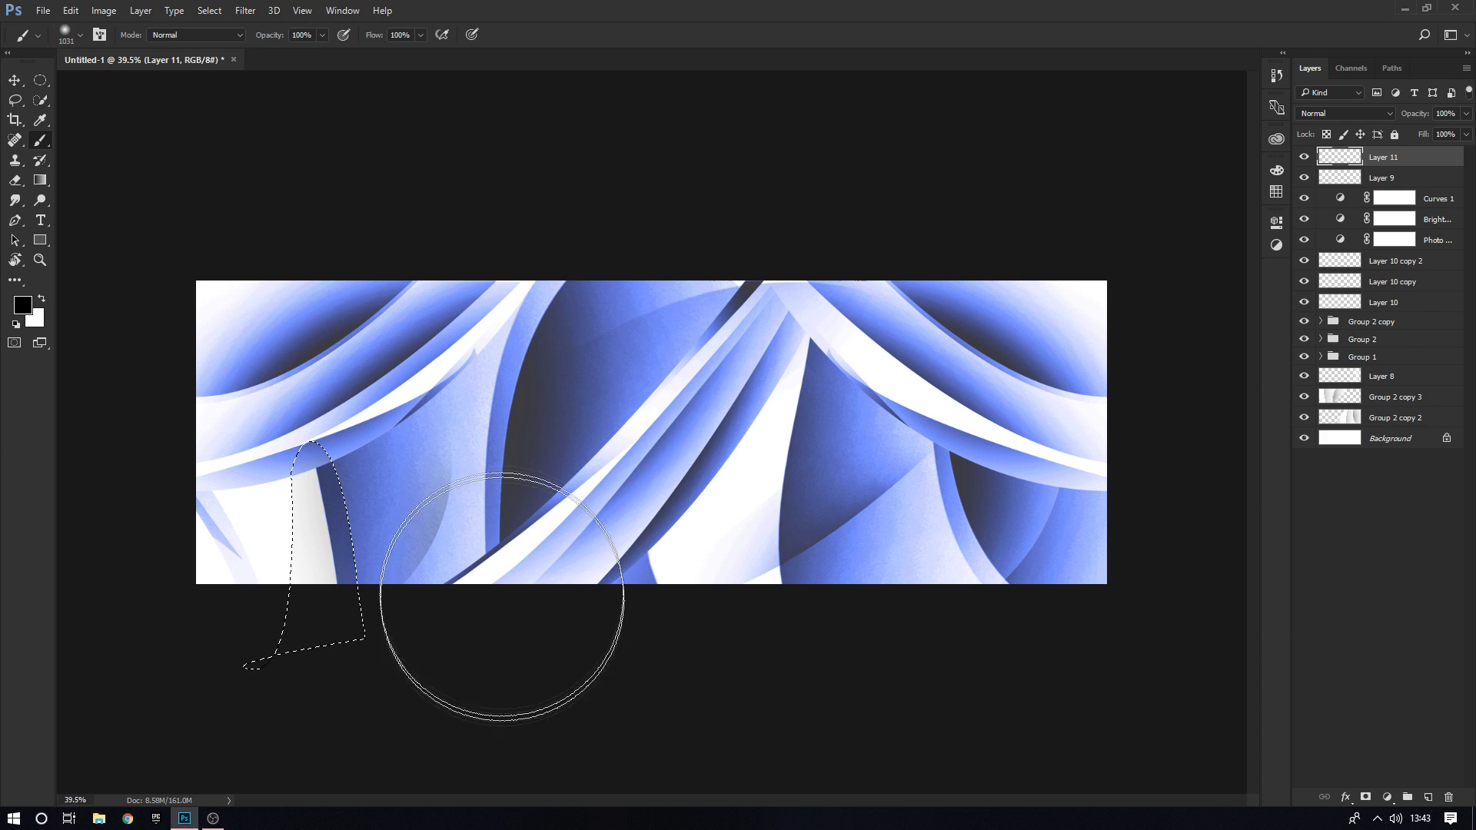
Deselect, shift the shading left and down, and warp its top-left into a curve
key("ctrl+d")
key("v")
left_click_drag(526, 504, 513, 532)
key("ctrl+t")
left_click(630, 34)
left_click_drag(320, 469, 361, 438)
mouse_move(275, 470)
left_mouse_down()
mouse_move(293, 489)
mouse_move(298, 460)
left_mouse_up()
Apply the warp, nudge Layer 11 lower, and erase shading below the ribbon edge
key("Return")
scroll(221, 359, "up", 9)
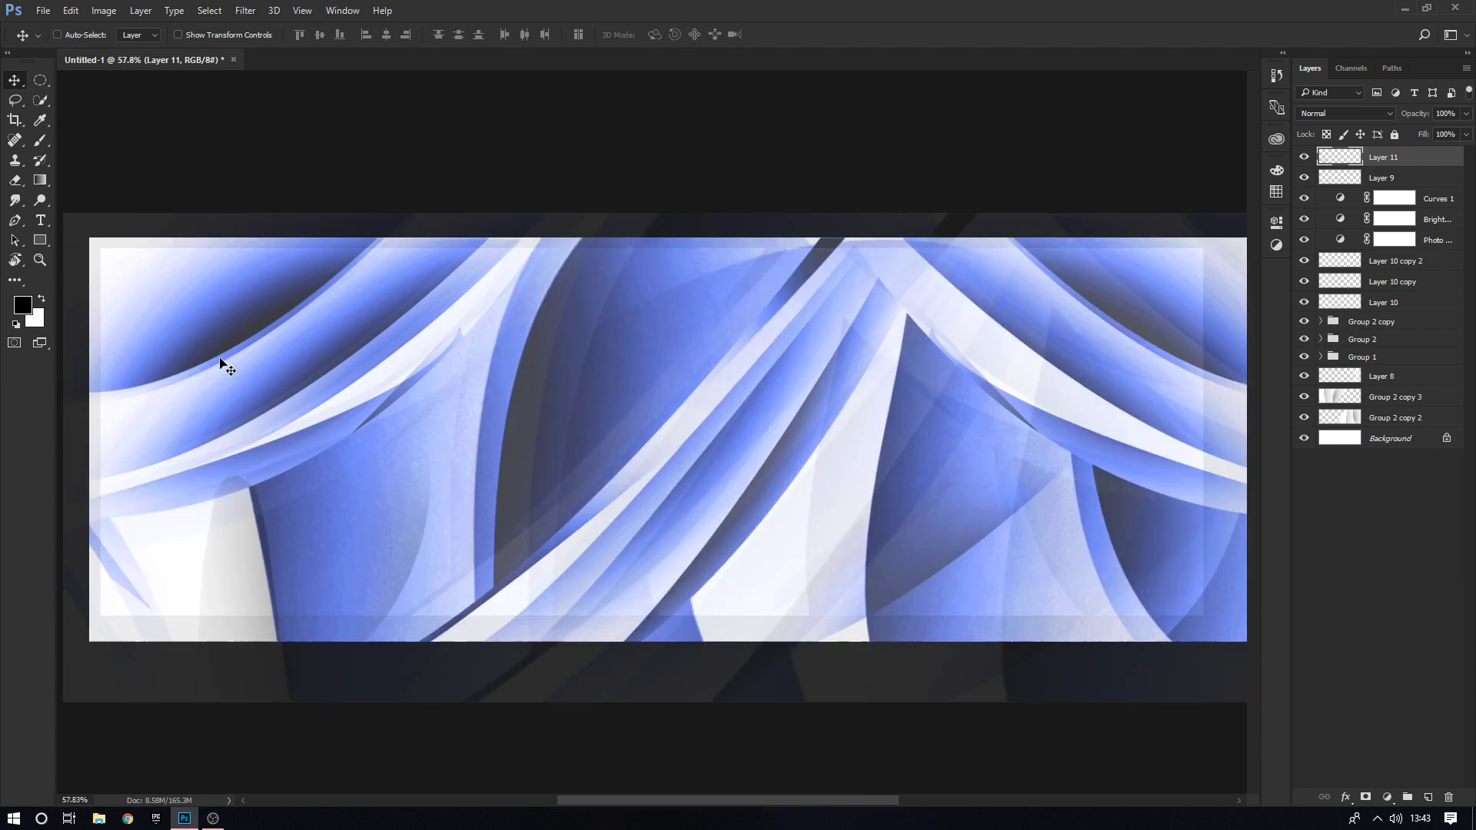
mouse_move(277, 535)
left_mouse_down()
mouse_move(290, 623)
mouse_move(277, 547)
left_mouse_up()
left_click_drag(292, 536, 458, 385)
key("e")
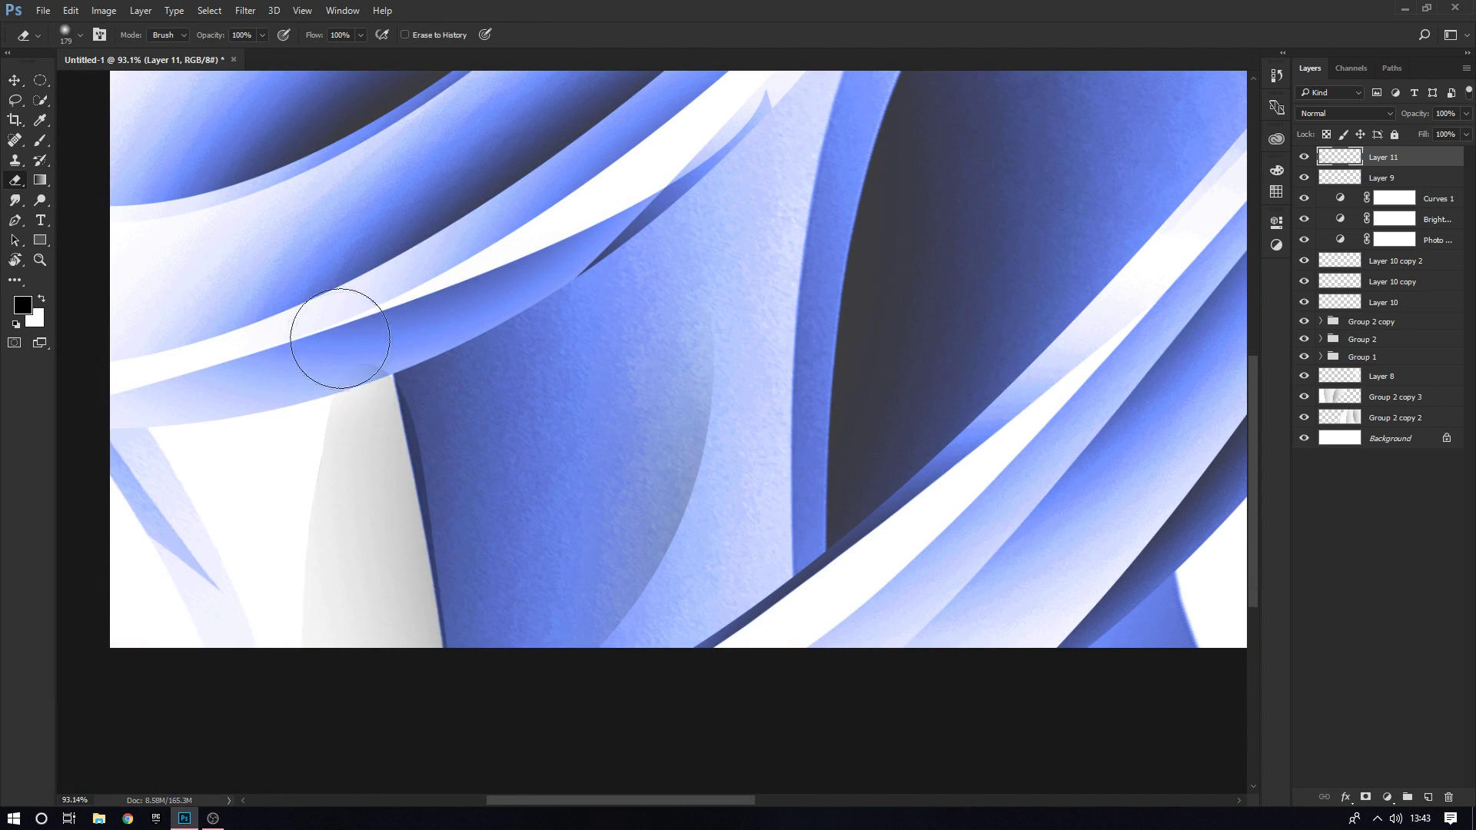
mouse_move(346, 336)
left_mouse_down()
mouse_move(320, 461)
mouse_move(349, 619)
mouse_move(372, 639)
left_mouse_up()
Compare Layer 11 hidden and shown, then fade it to about 29% opacity
key("v")
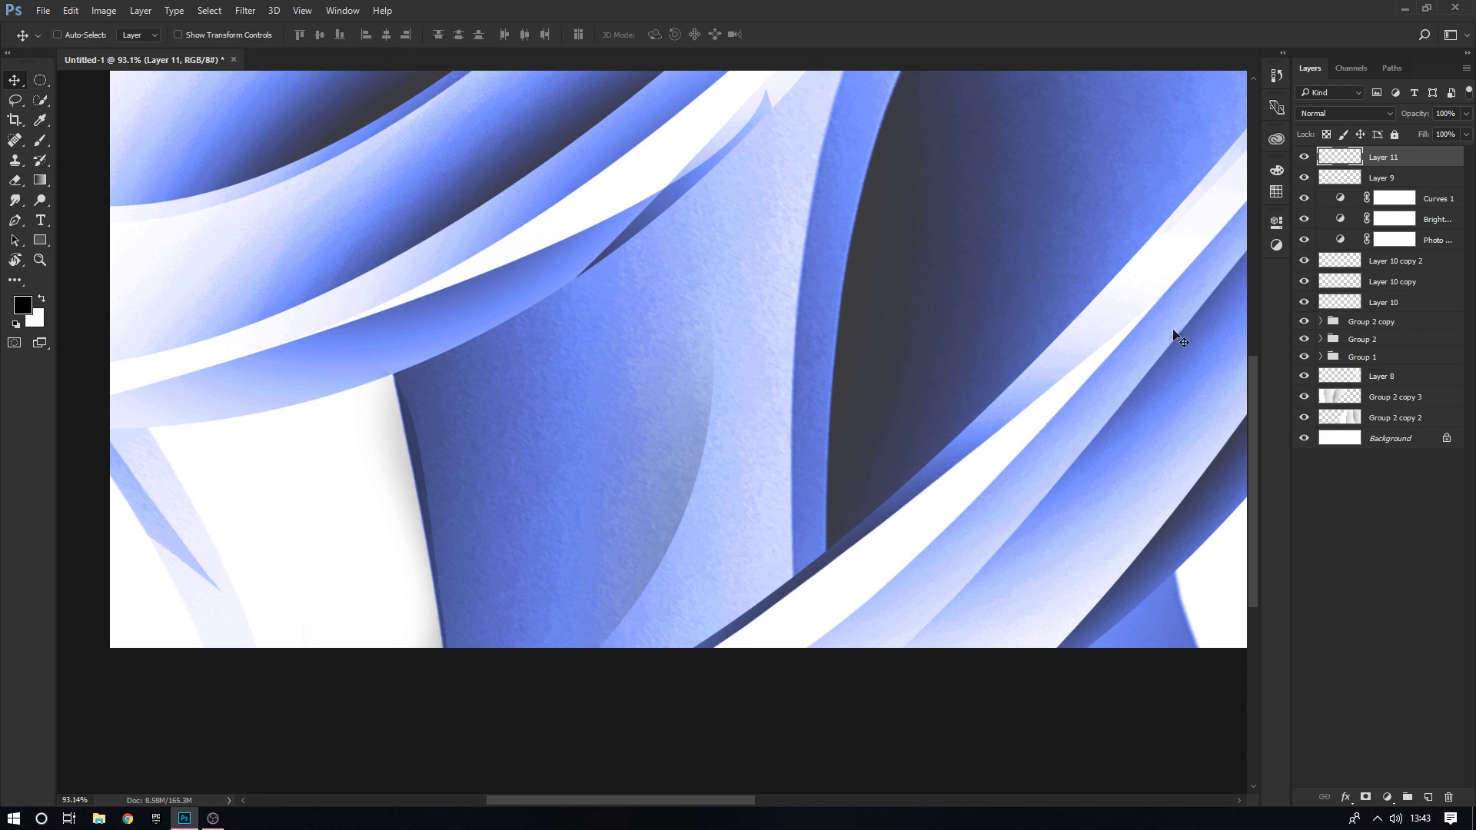
left_click(1305, 157)
left_click(1305, 158)
left_click(1305, 158)
scroll(445, 453, "up", 6)
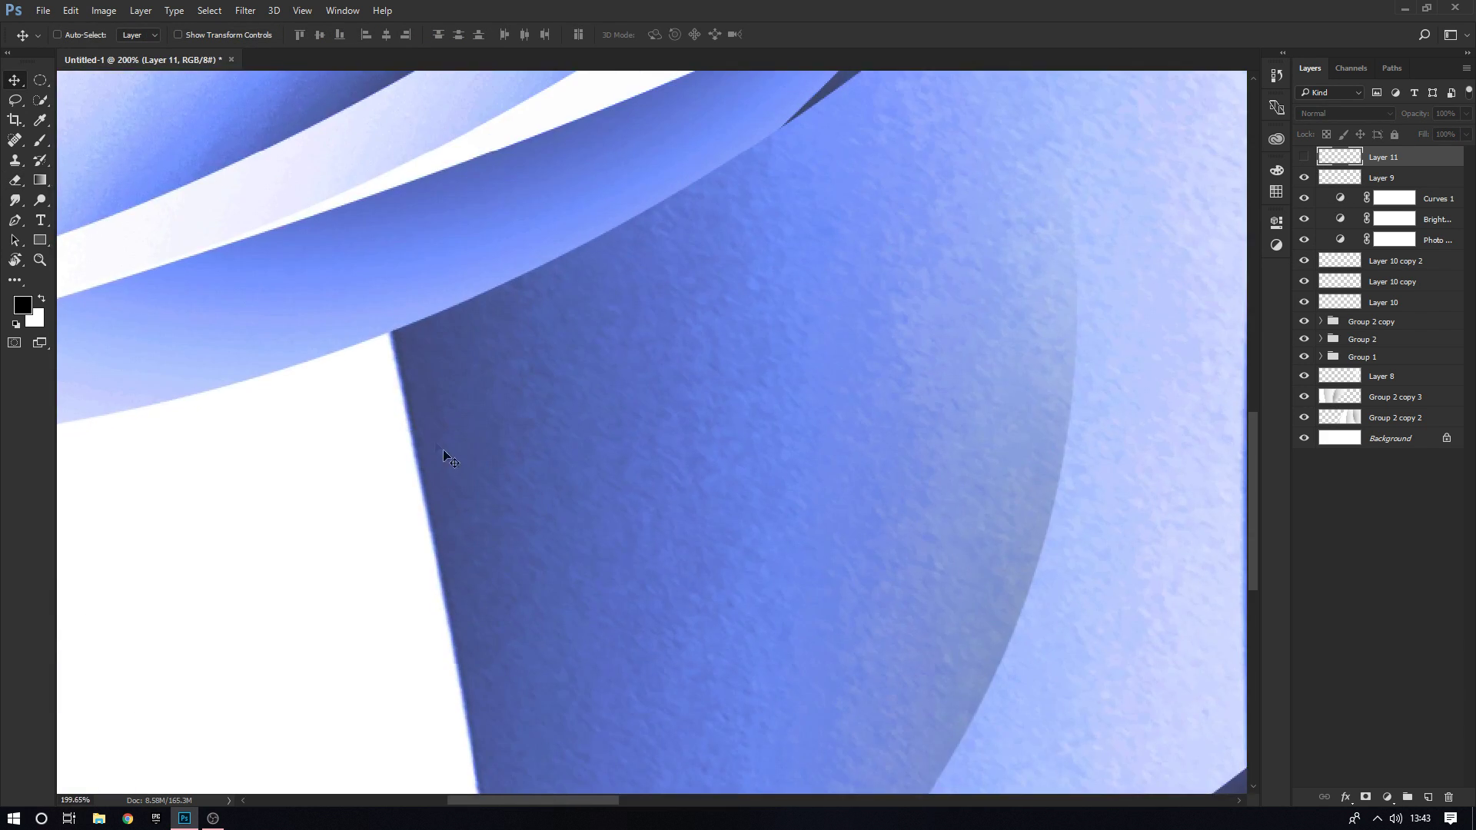
left_click(1304, 159)
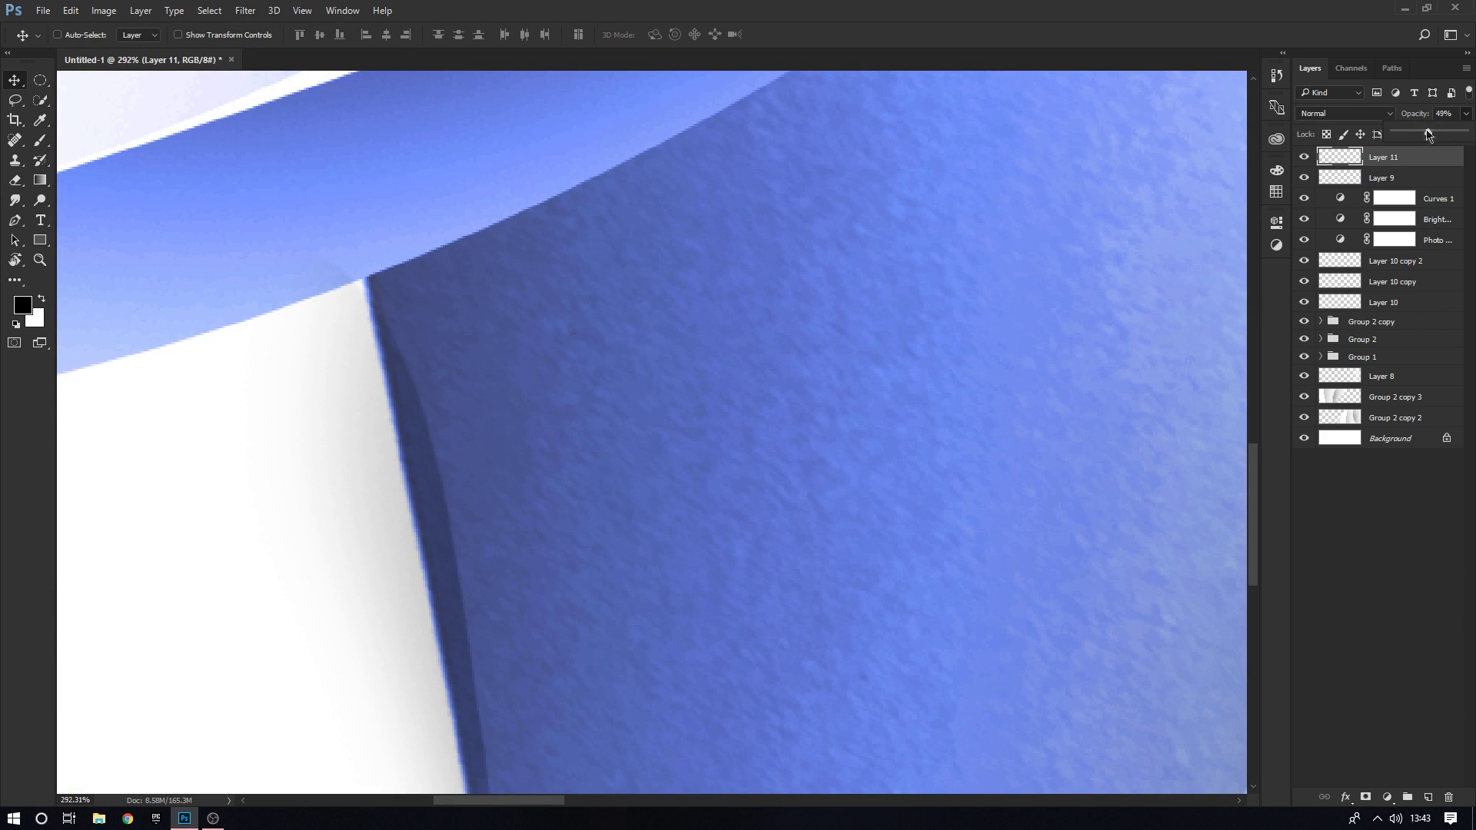
left_click_drag(1427, 135, 1417, 135)
scroll(986, 267, "down", 9)
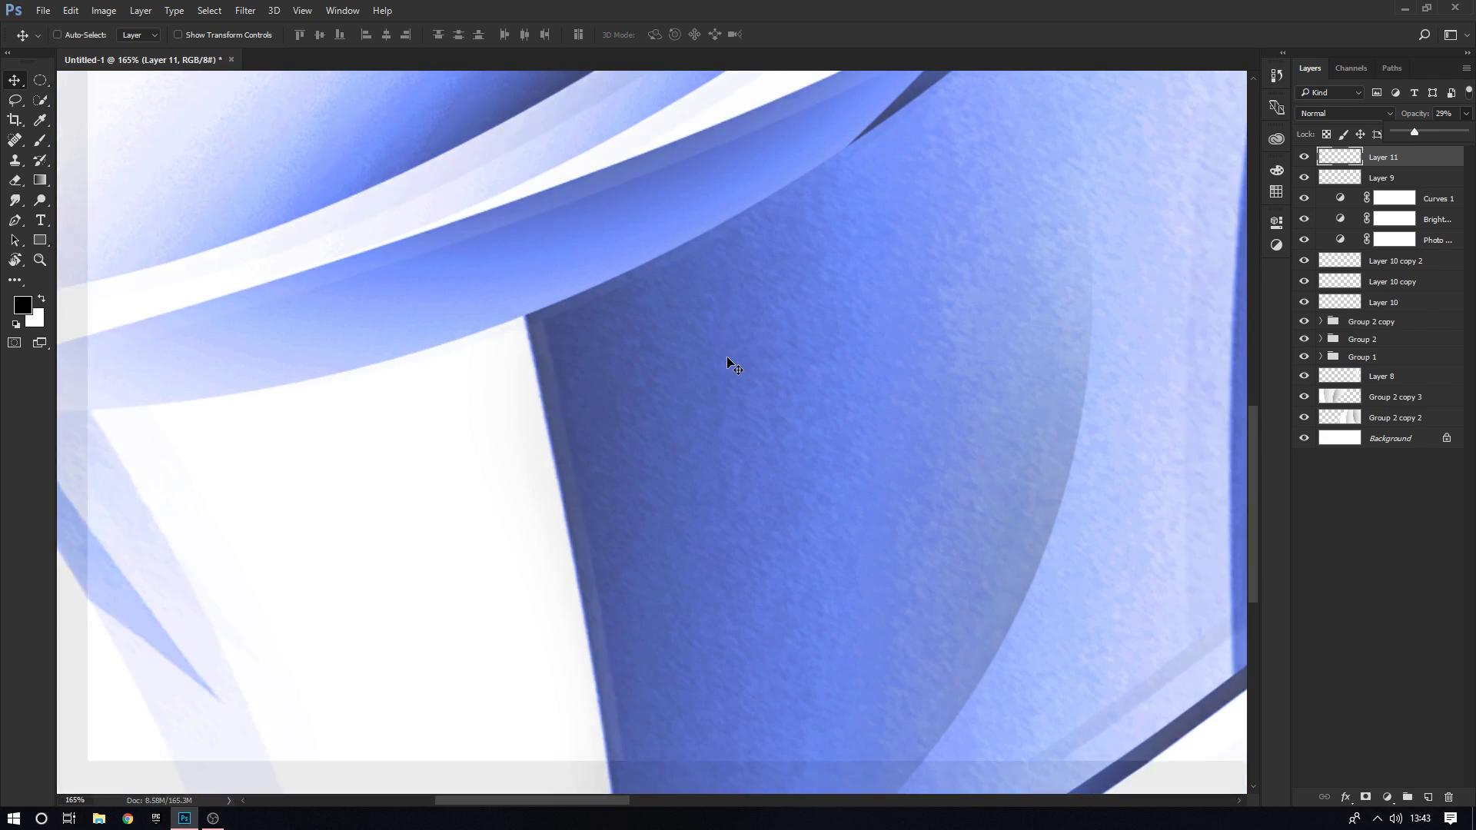
scroll(530, 329, "up", 1)
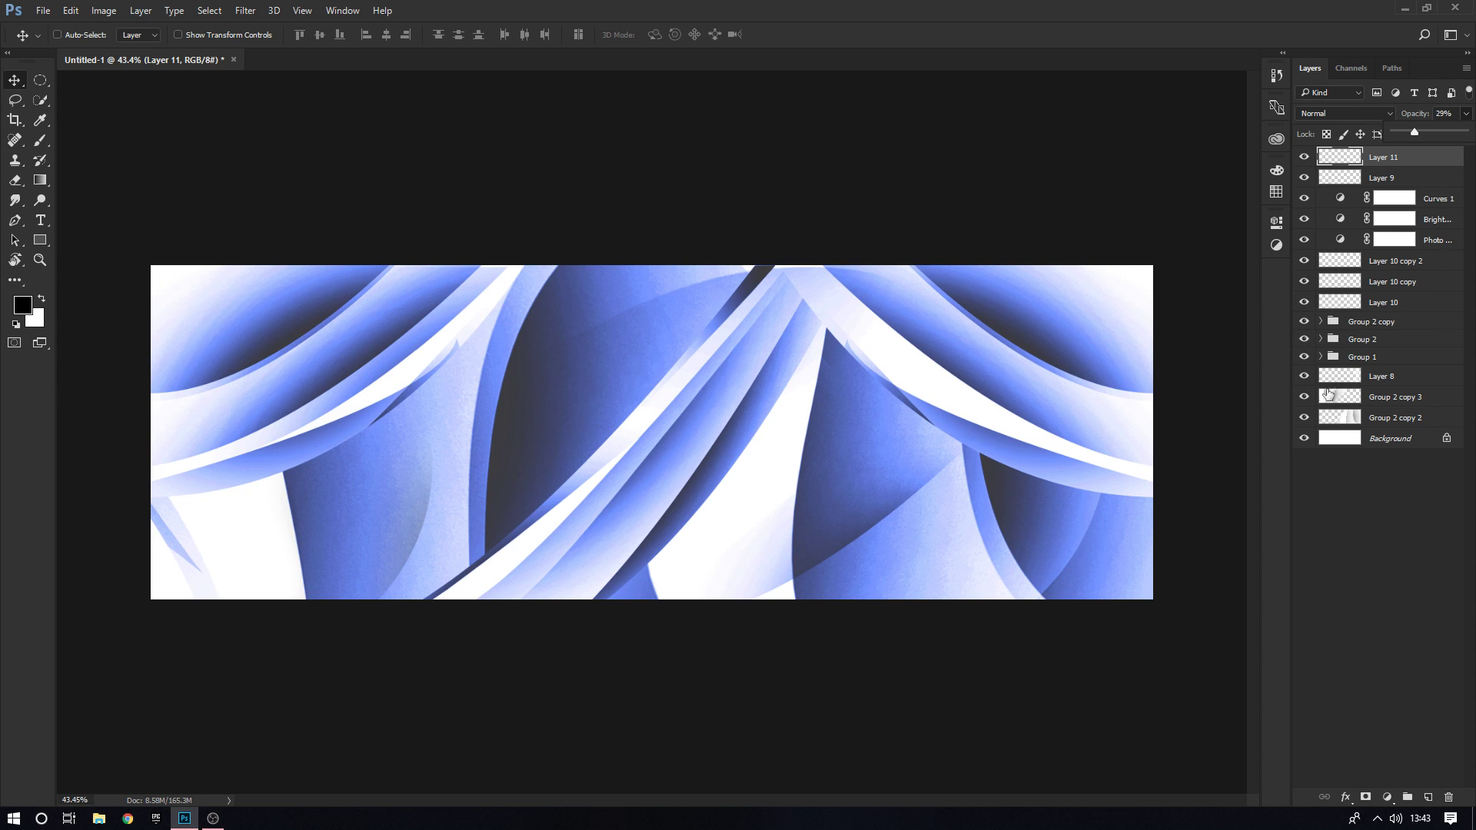
Briefly hide and reshow Group 2 copy 3 and Layer 8, then select Group 1
left_click(1306, 399)
left_click(1306, 400)
left_click(1303, 379)
left_click(1303, 379)
left_click(1312, 359)
left_click(1304, 358)
left_click(1304, 357)
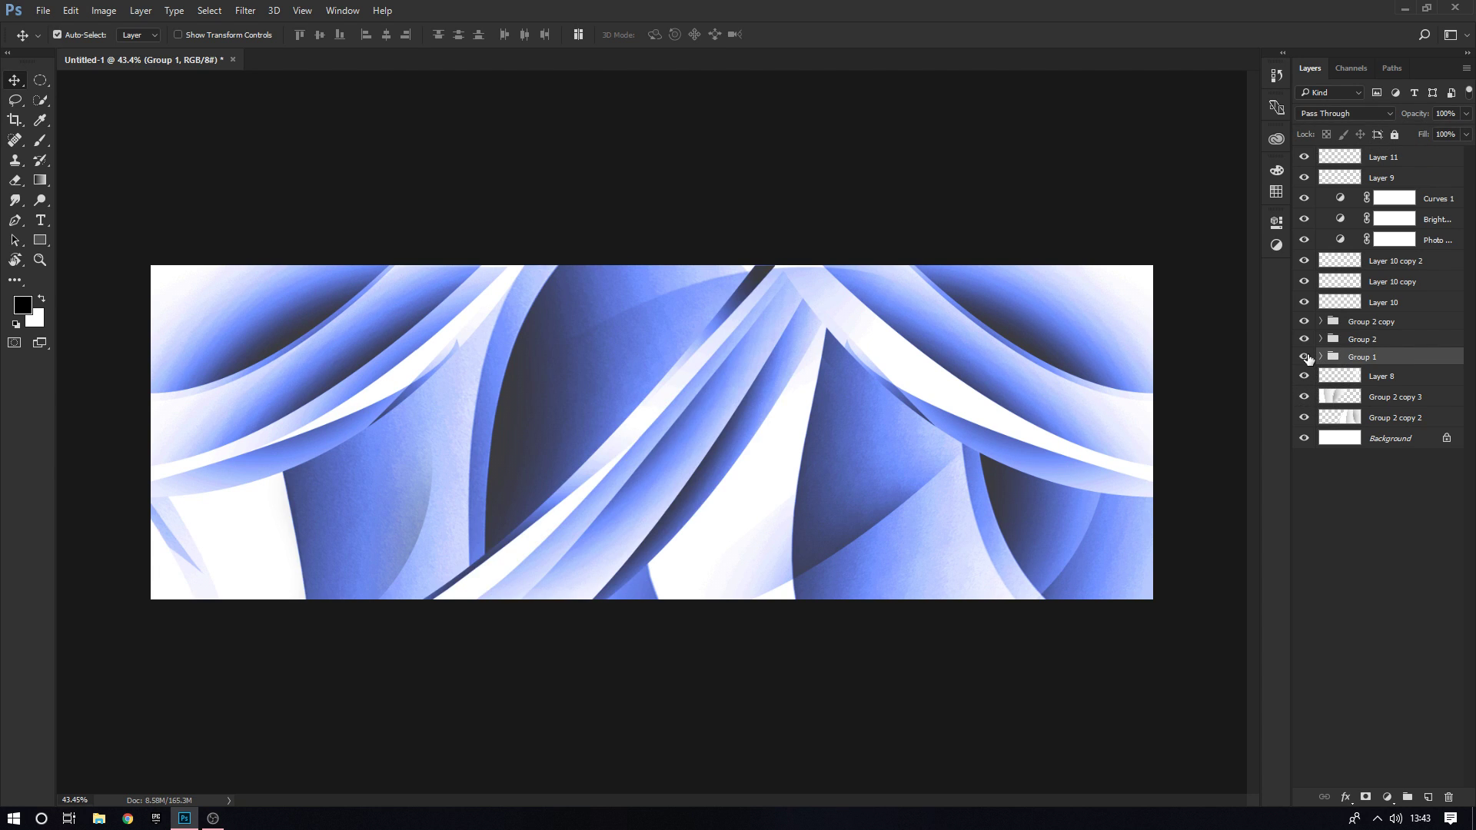
Merge Group 1, duplicate it, and skew the copy about -25.5° at the lower left
key("ctrl+e")
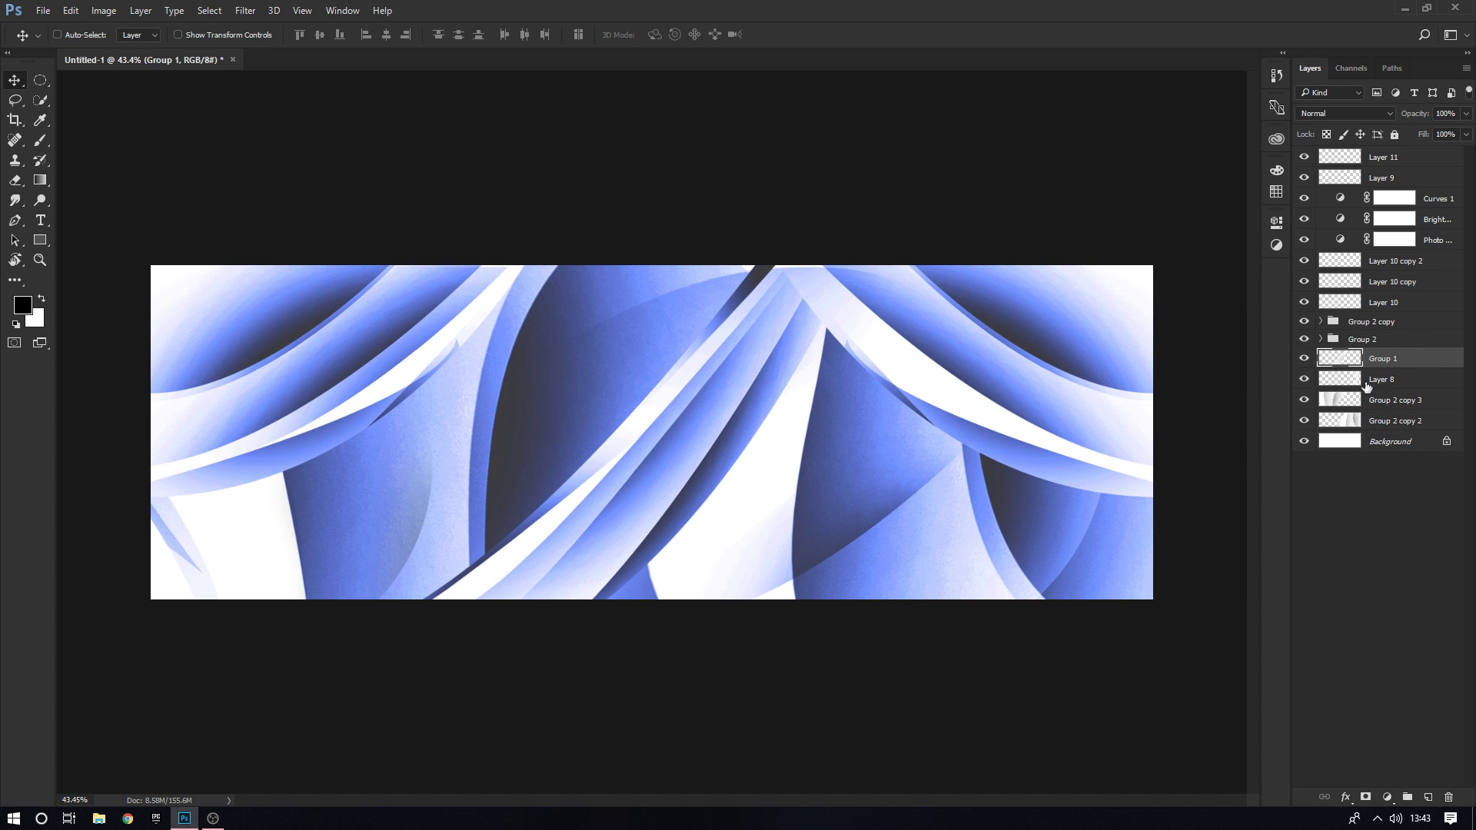
key("ctrl+j")
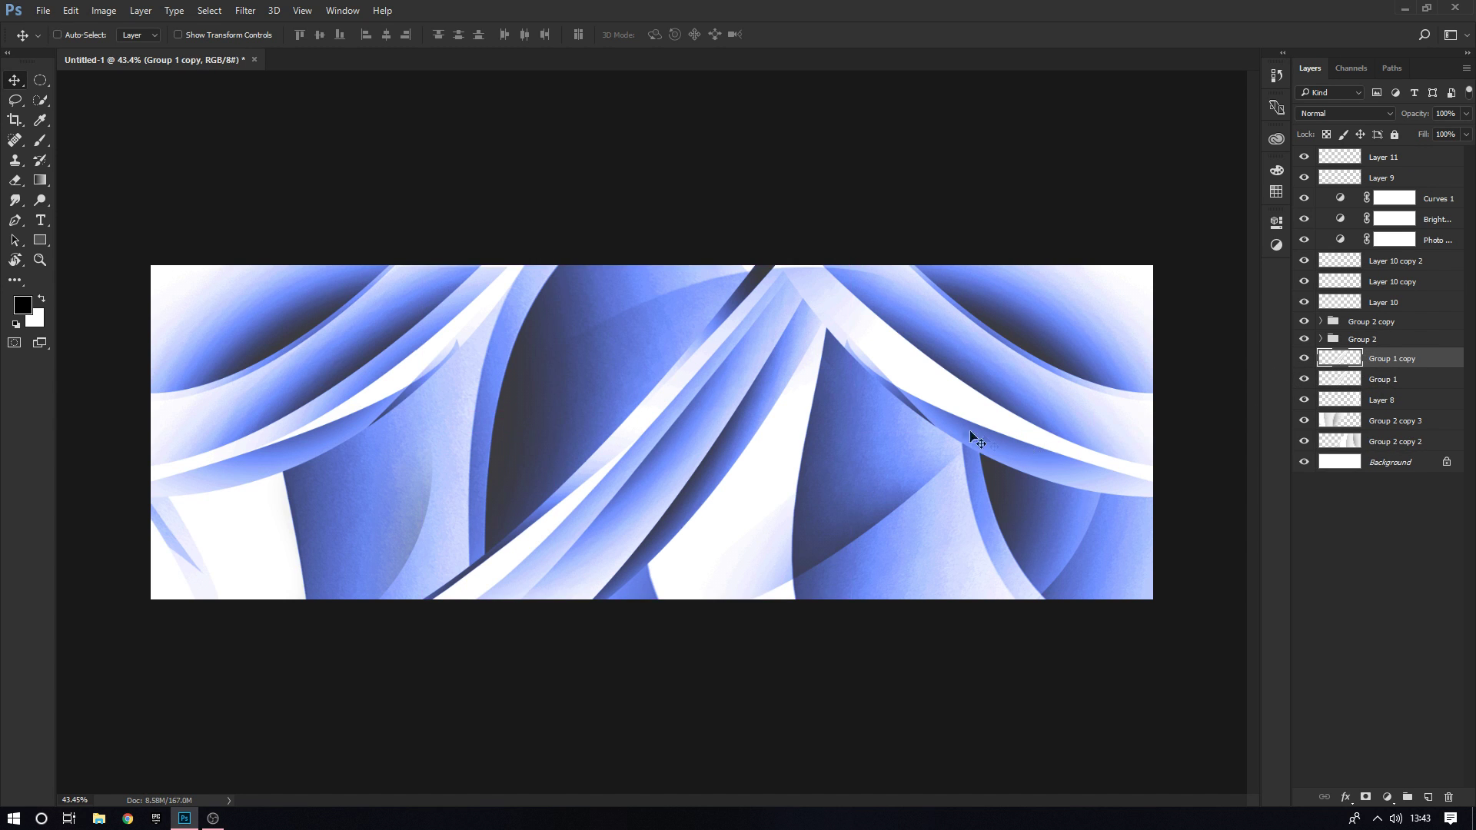
left_click_drag(968, 435, 427, 565)
key("ctrl")
key("ctrl+t")
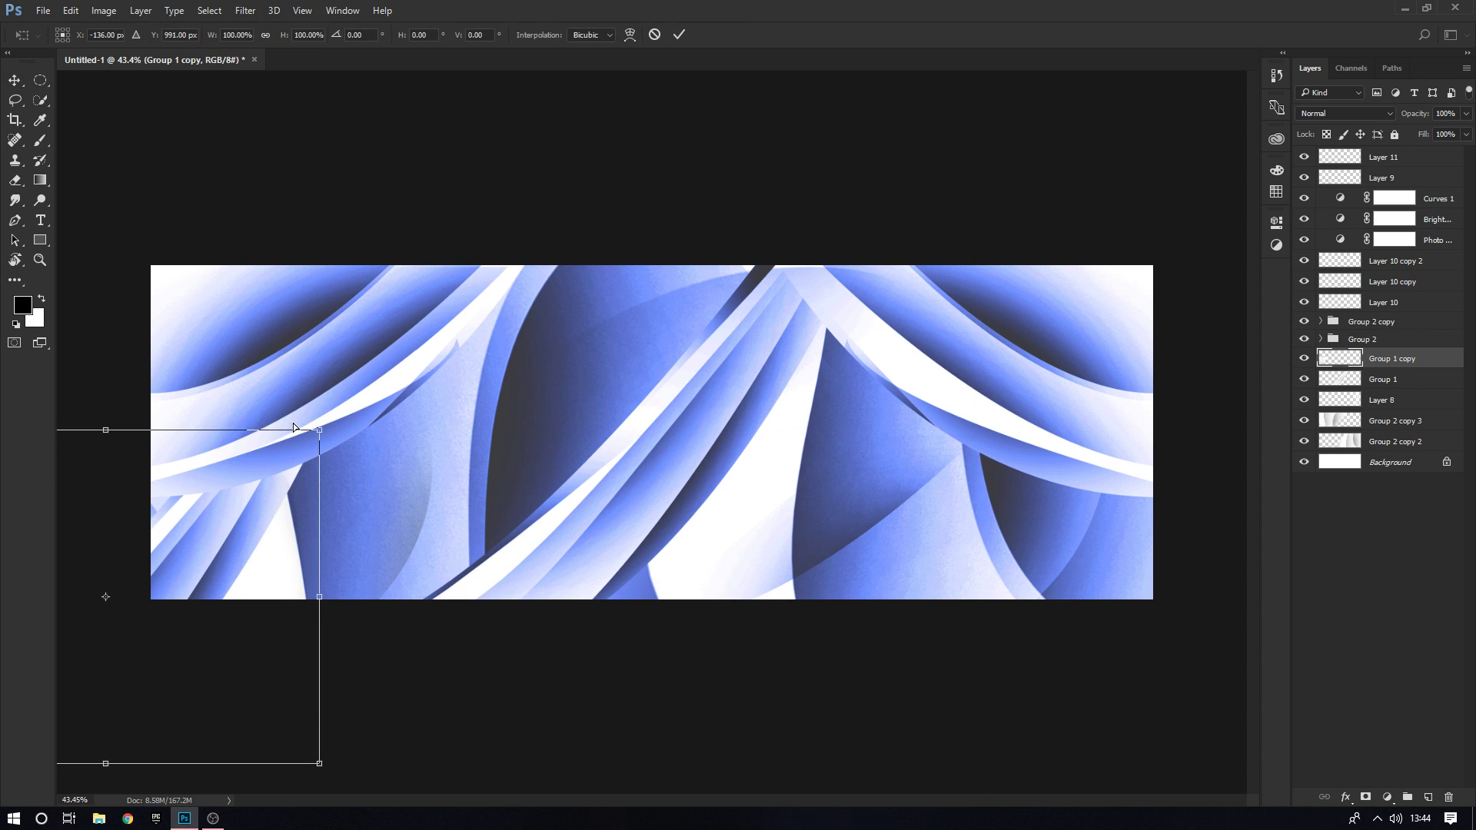
left_click_drag(319, 430, 446, 347)
key("Return")
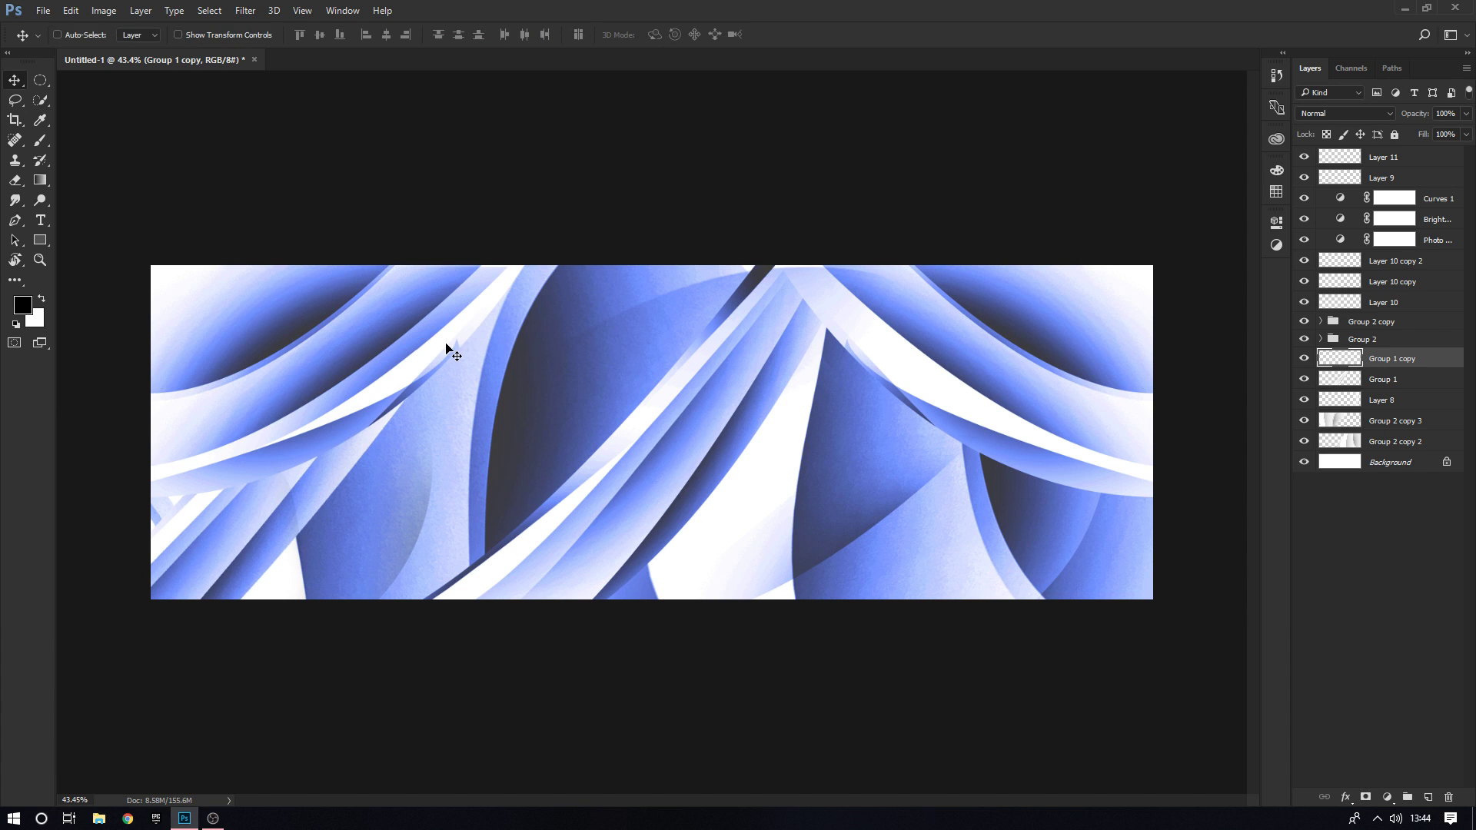
left_click_drag(363, 433, 378, 448)
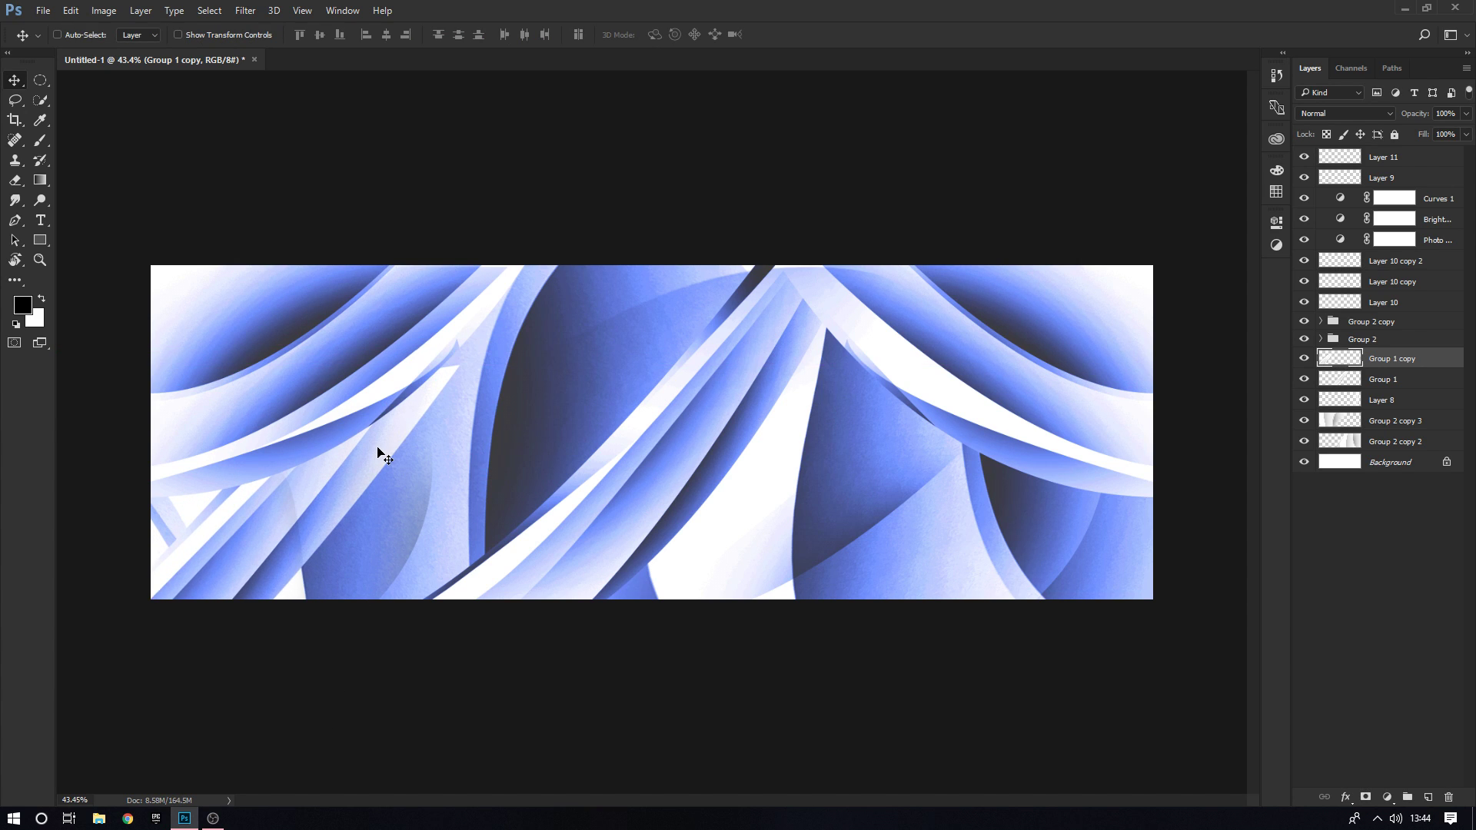
left_click_drag(458, 374, 439, 343)
Place the copy beneath Group 1 and erase the lower-left of Group 2 copy 3
mouse_move(1377, 384)
left_mouse_down()
mouse_move(1395, 389)
mouse_move(1405, 434)
mouse_move(1391, 402)
left_mouse_up()
left_click(1382, 424)
key("e")
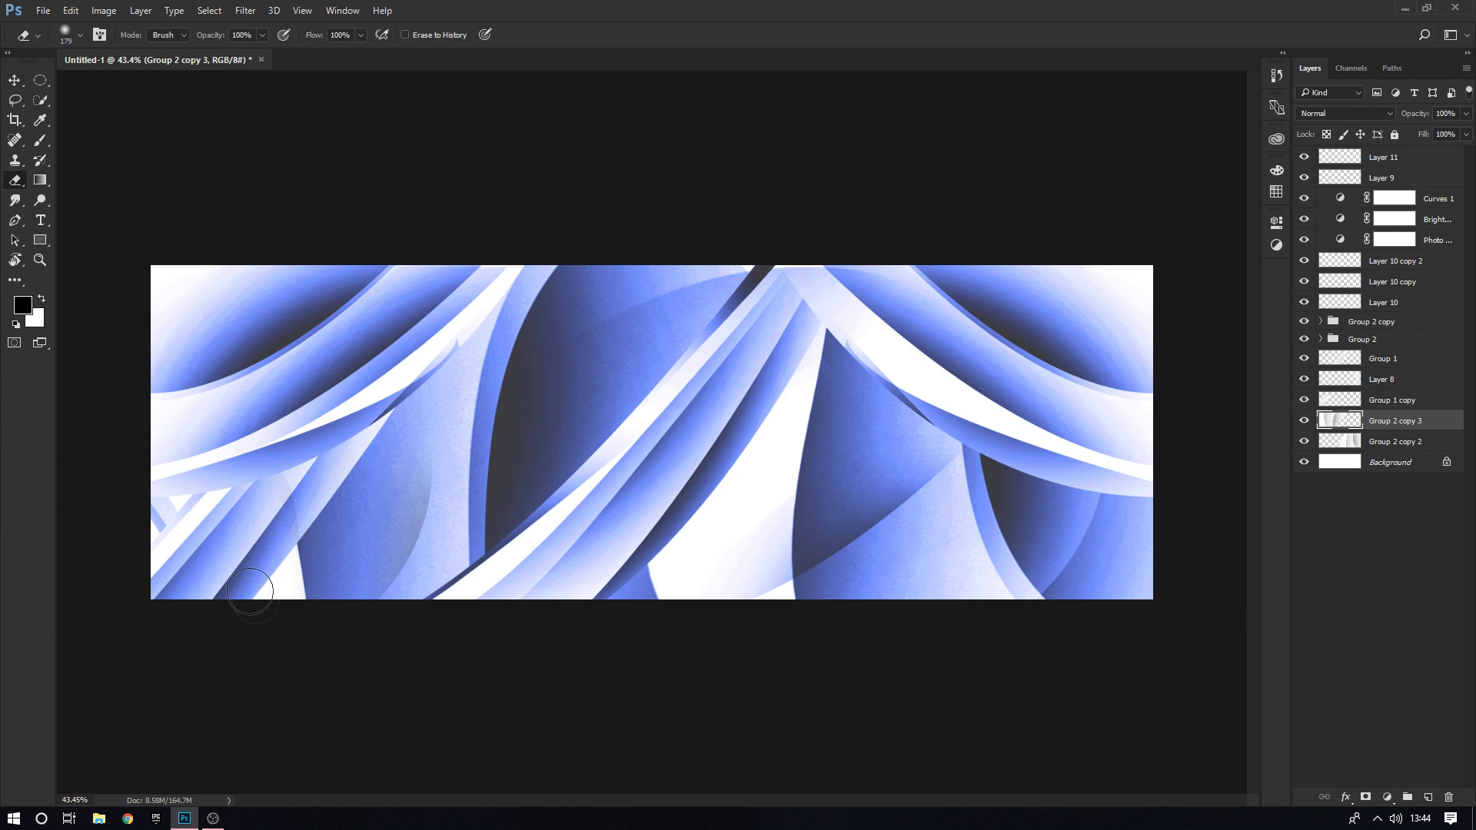
left_click_drag(250, 591, 284, 568)
Add a text layer reading 'TEXT' above Layer 11 near the banner centre
key("v")
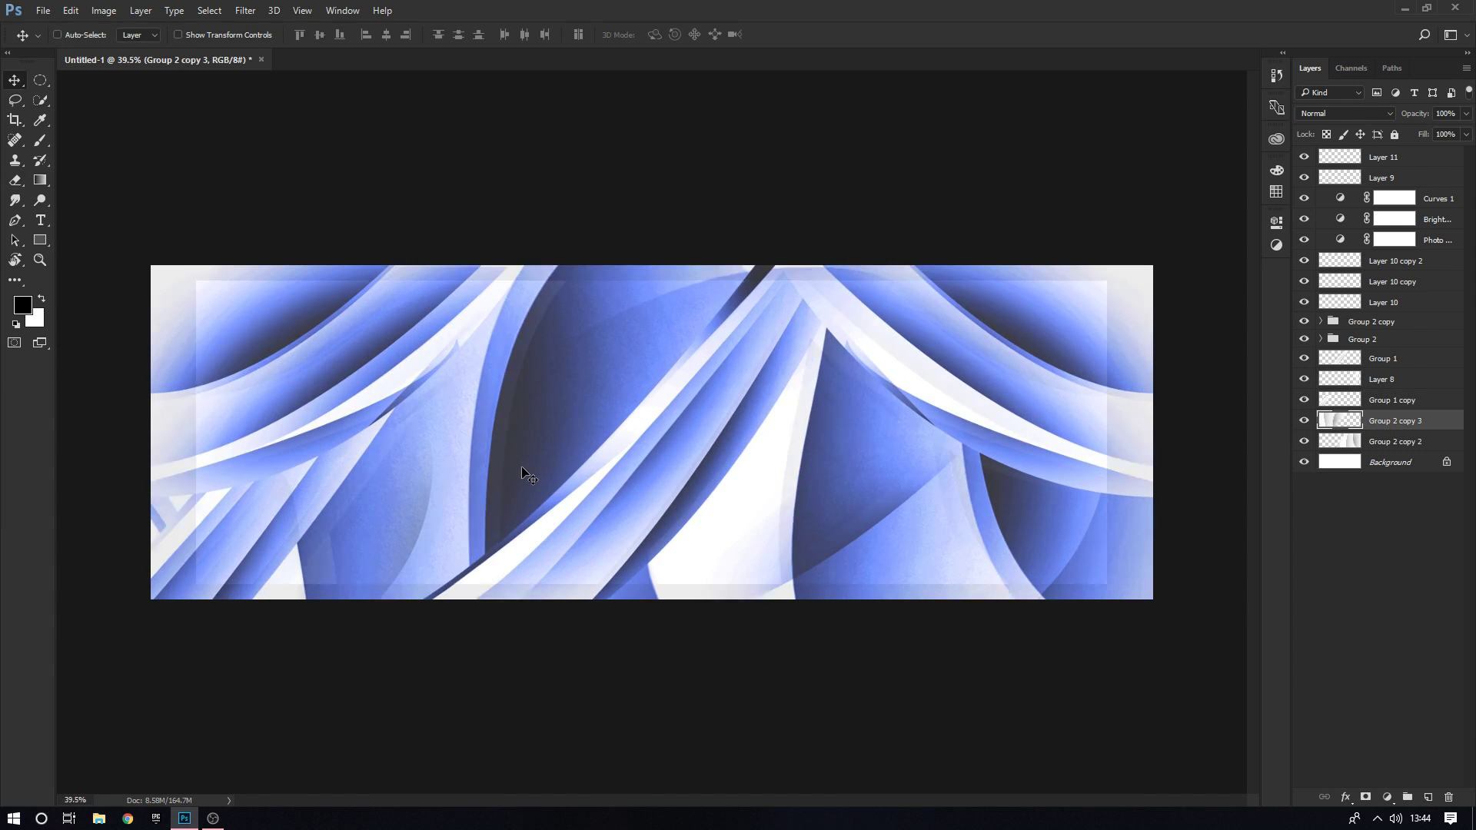
left_click(1414, 166)
key("t")
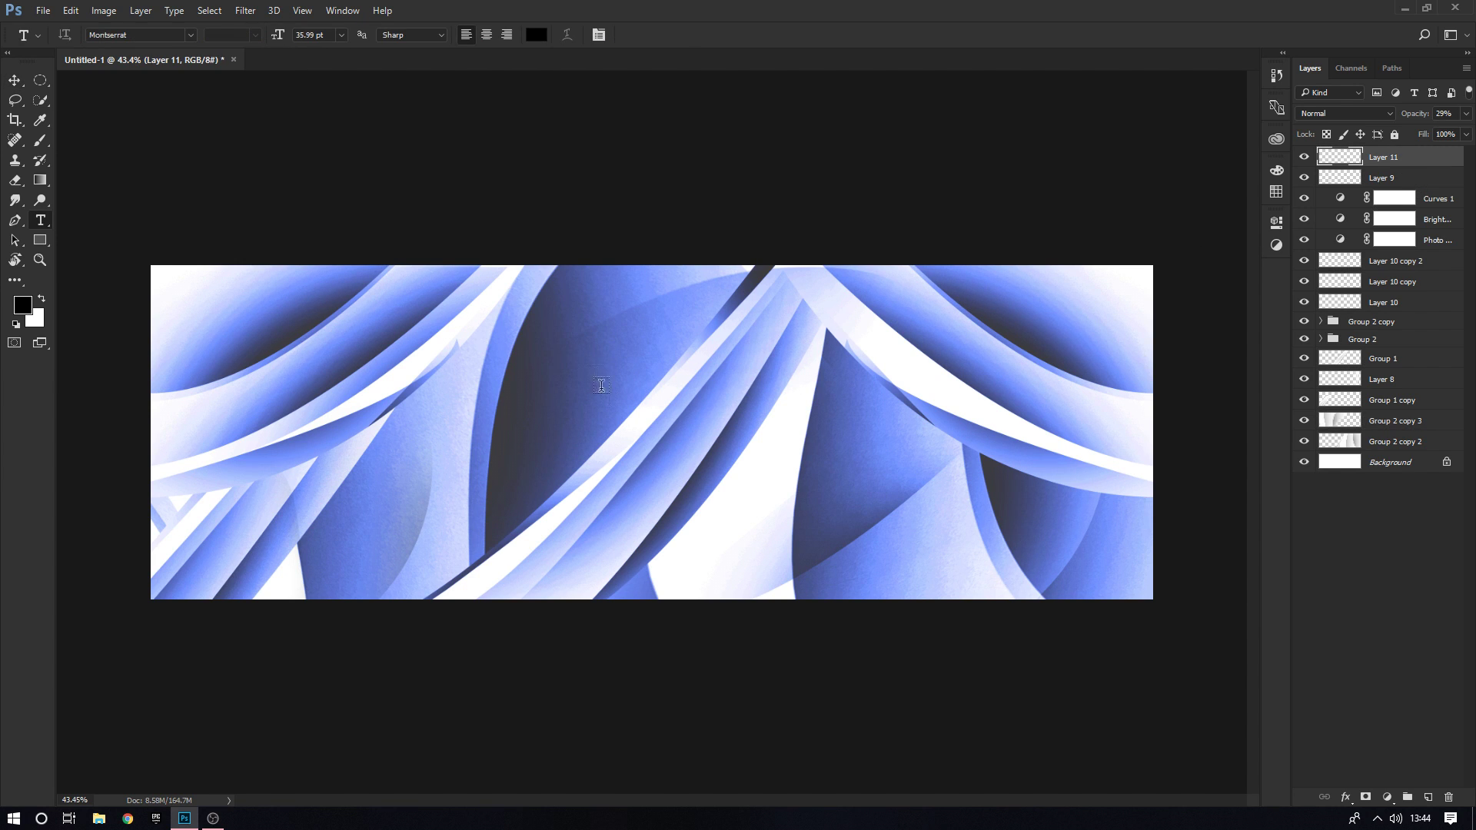
left_click(592, 368)
type("TEXT")
key("ctrl+Return")
Centre TEXT vertically and horizontally on the canvas
key("v")
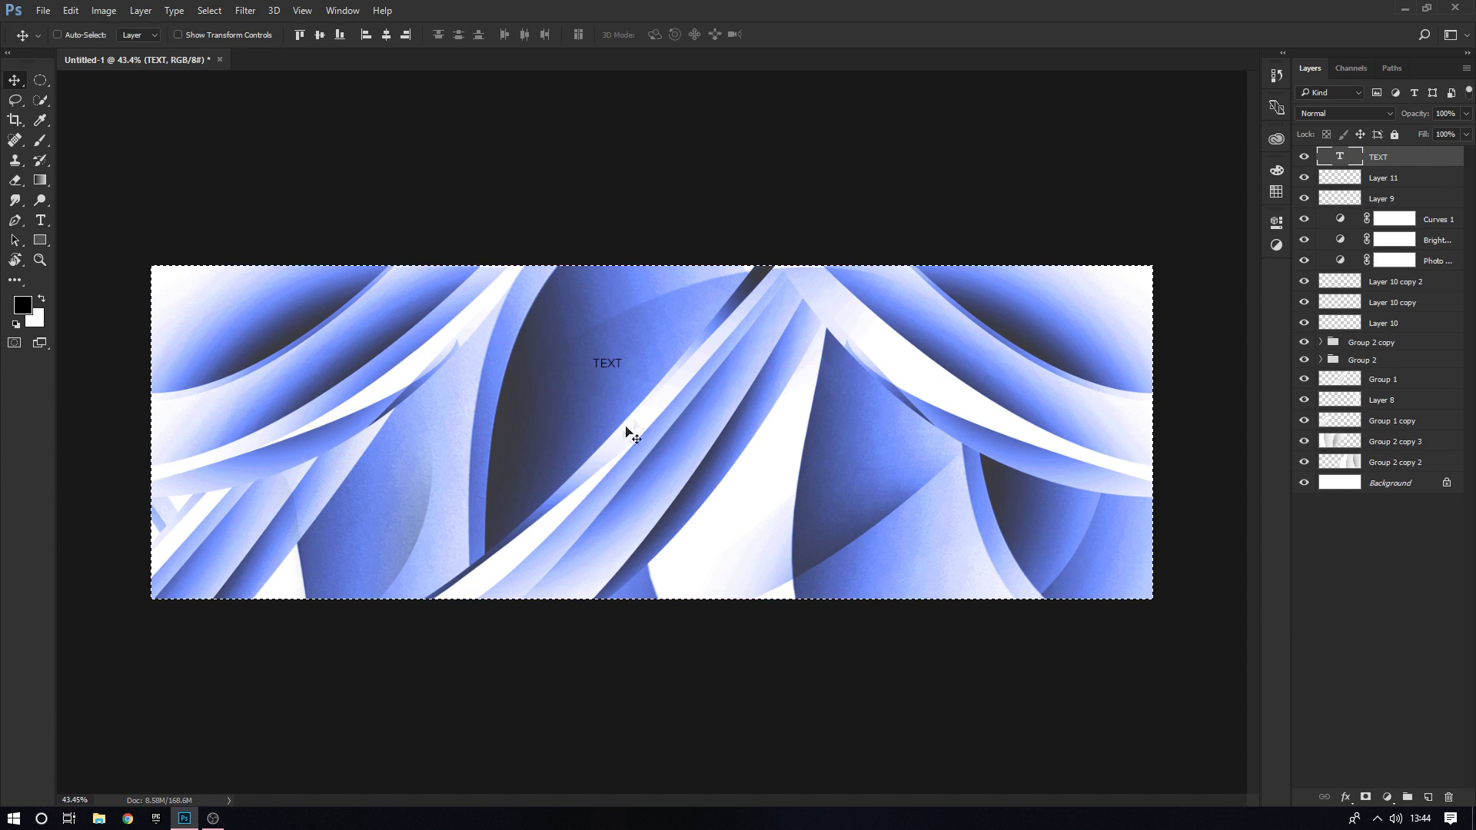
key("ctrl+a")
left_click(319, 35)
left_click(366, 34)
left_click(405, 34)
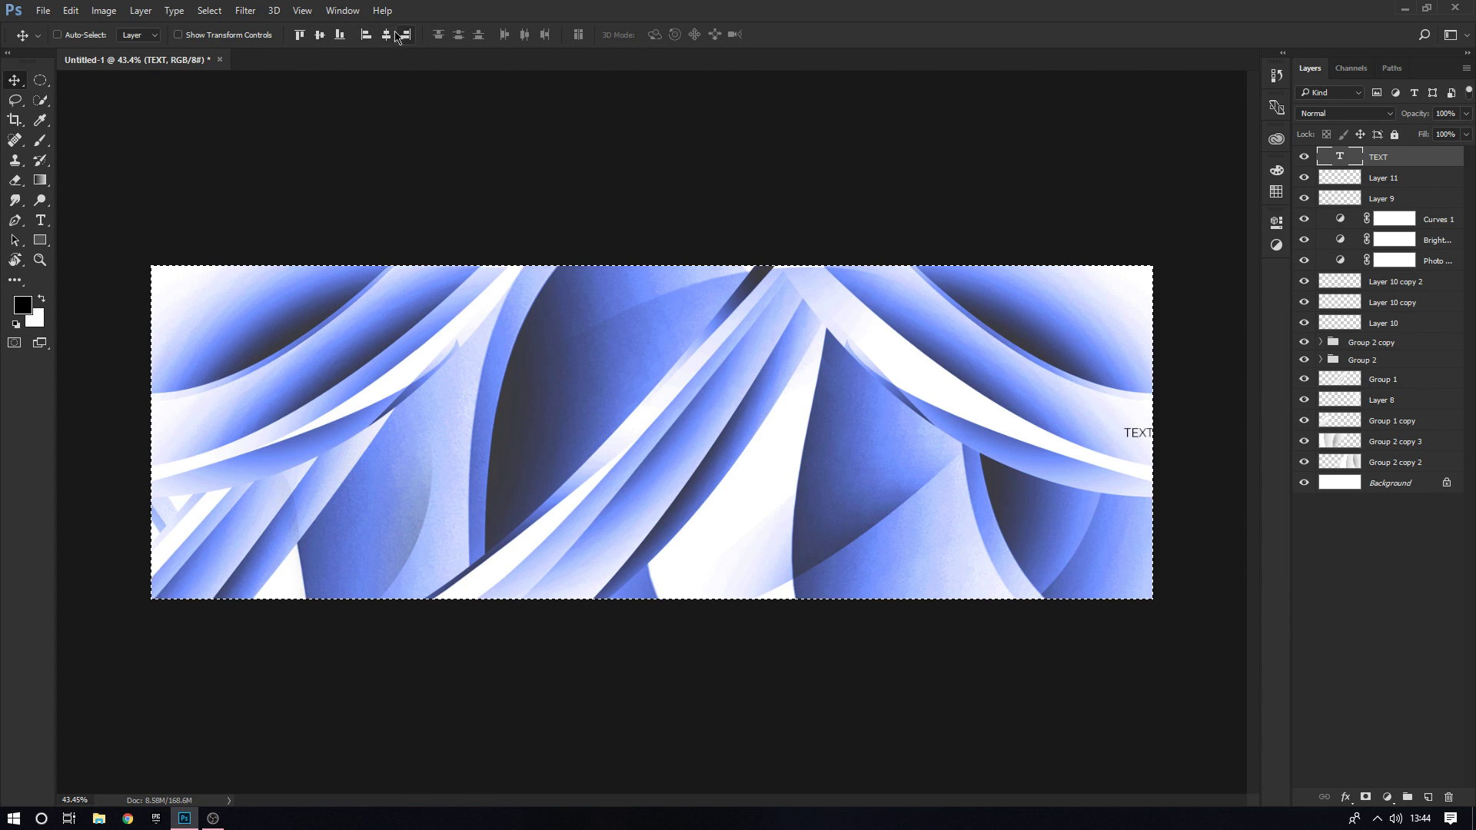
left_click(386, 35)
Make the TEXT lettering white by swapping the colours
key("t")
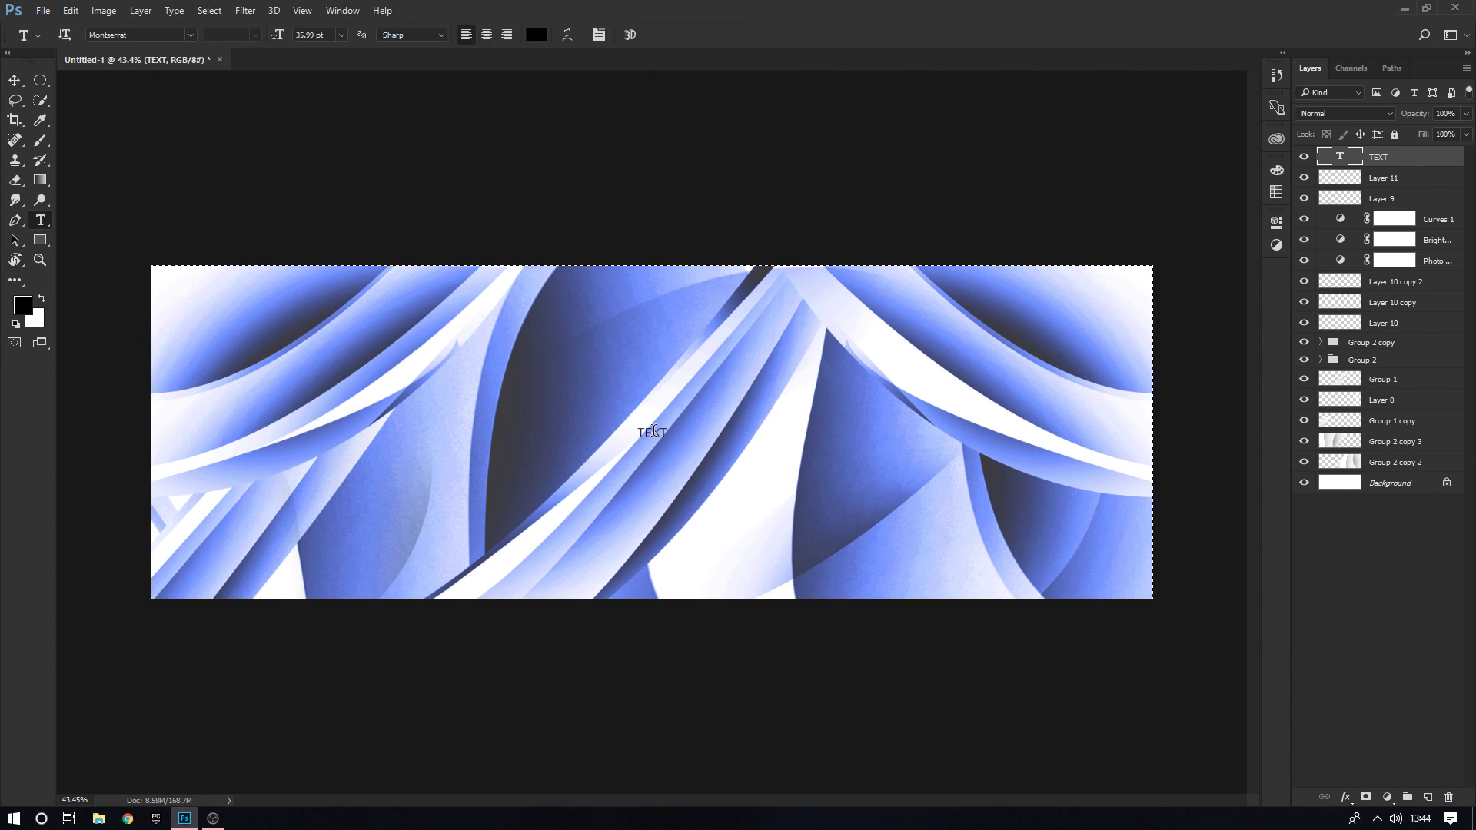
double_click(651, 432)
left_click(42, 300)
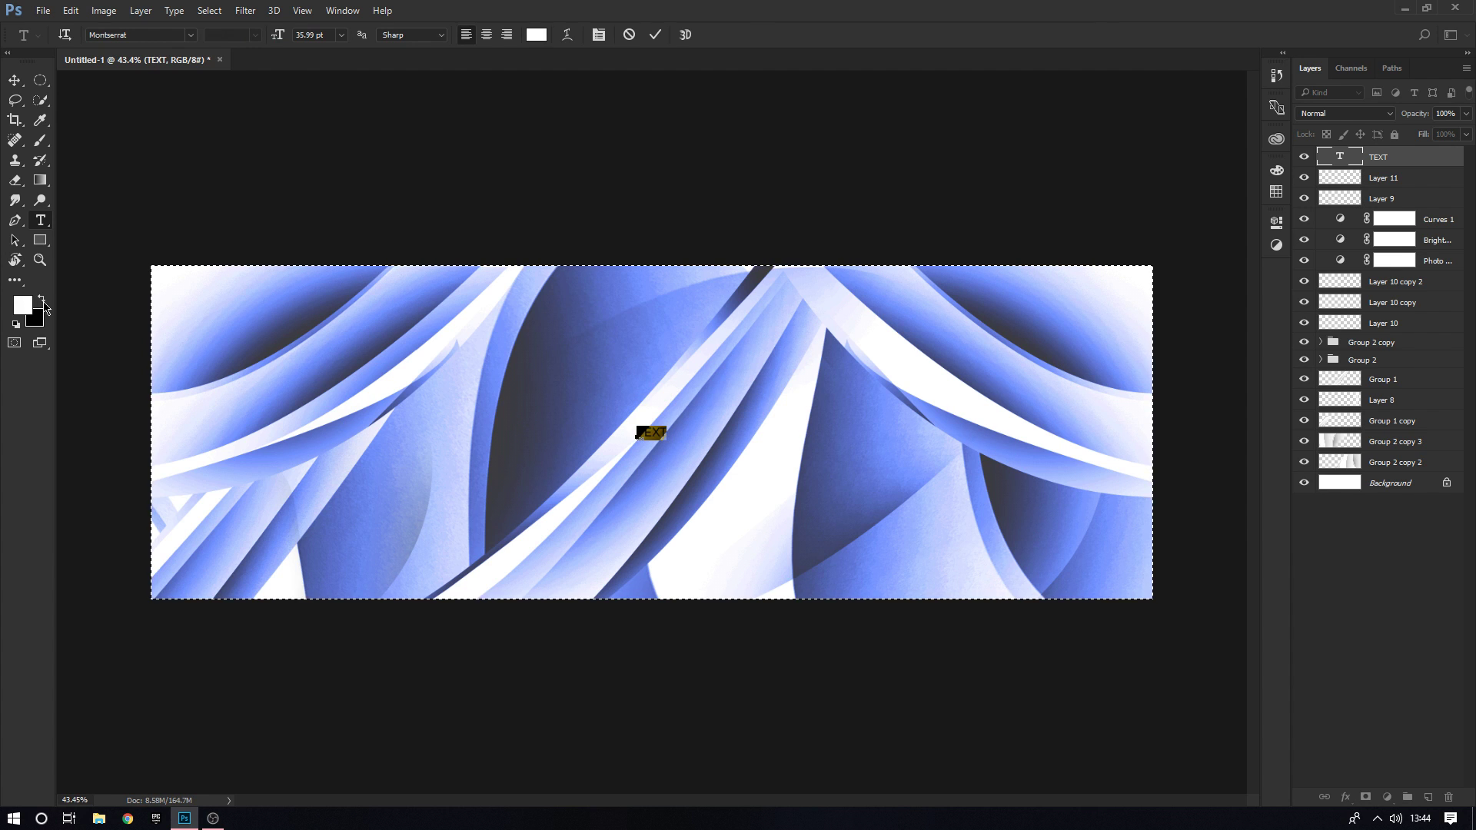
key("ctrl+Return")
key("v")
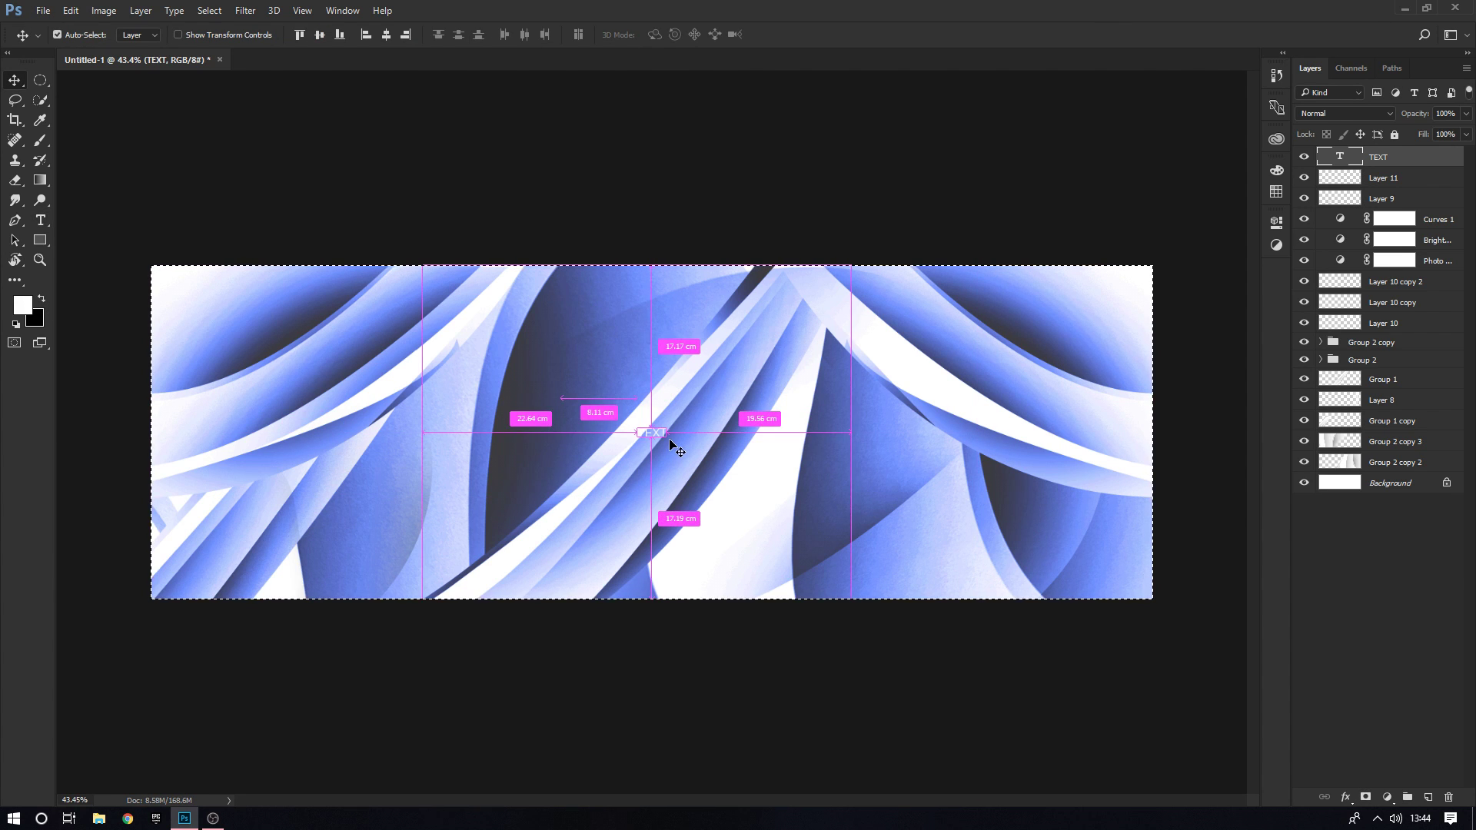
Scale TEXT up to about 523% around its centre
key("ctrl+s")
left_click(676, 477)
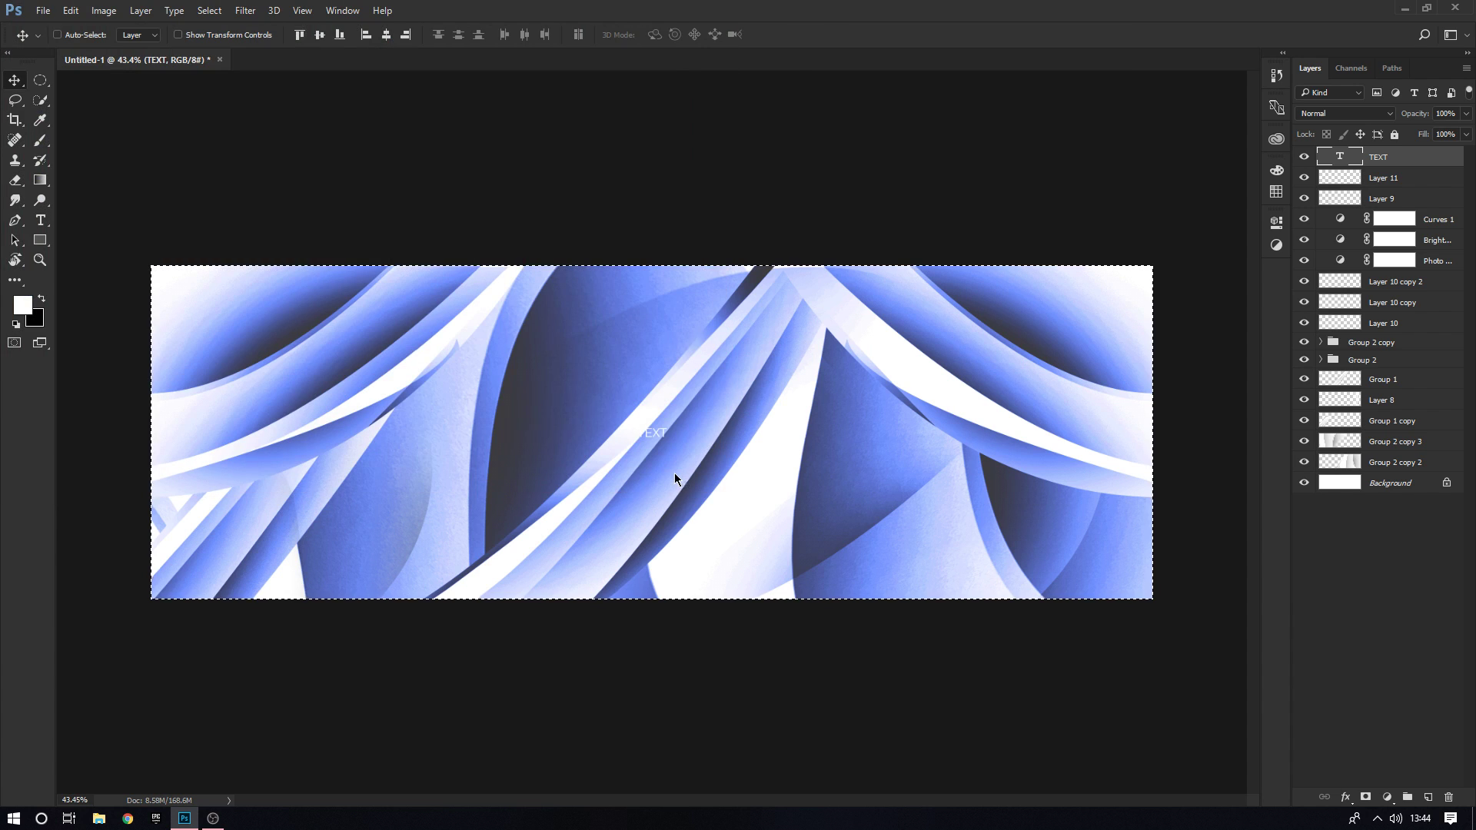
key("ctrl+t")
left_click_drag(670, 420, 696, 390)
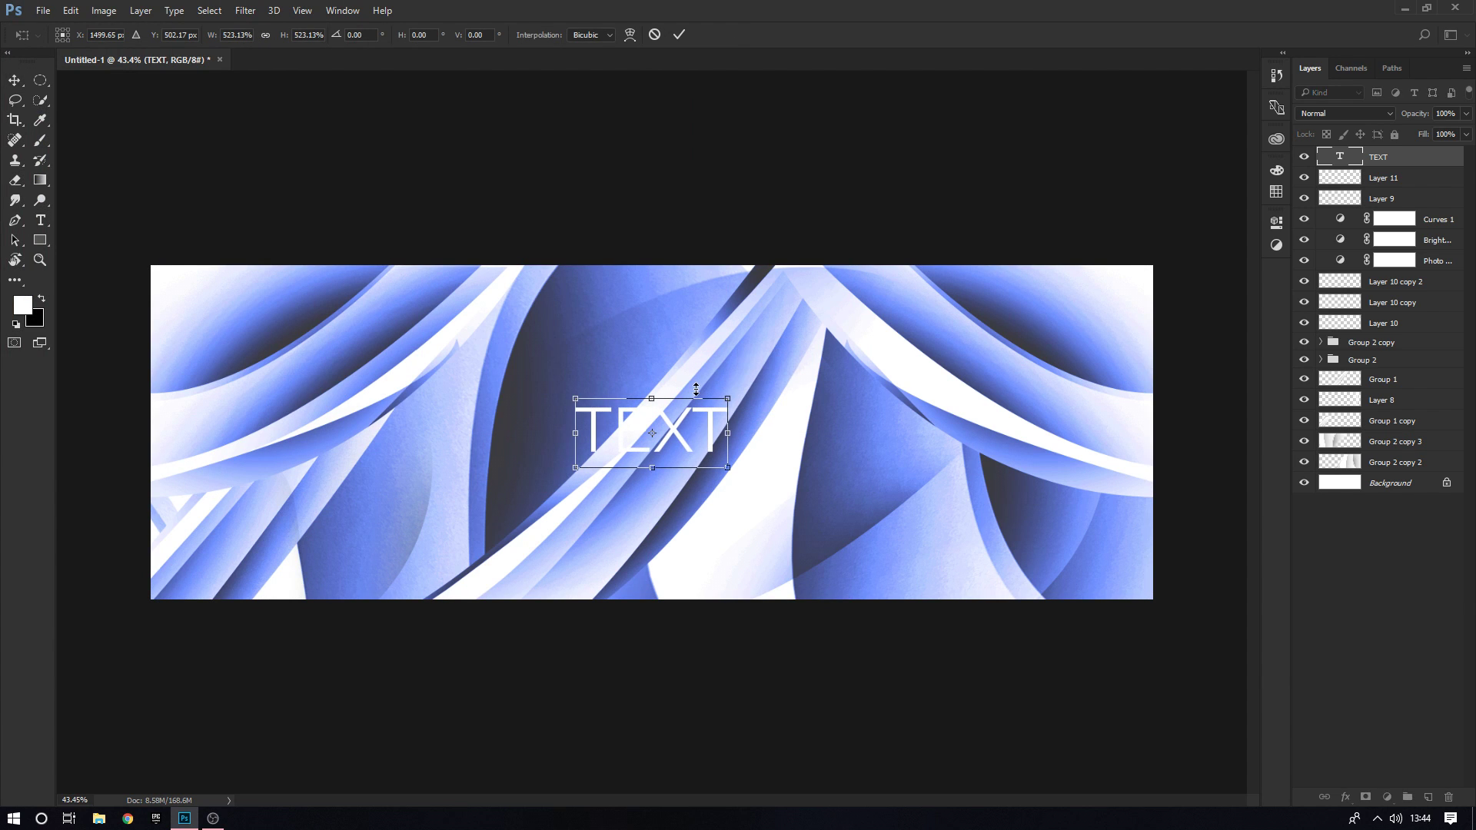
key("Return")
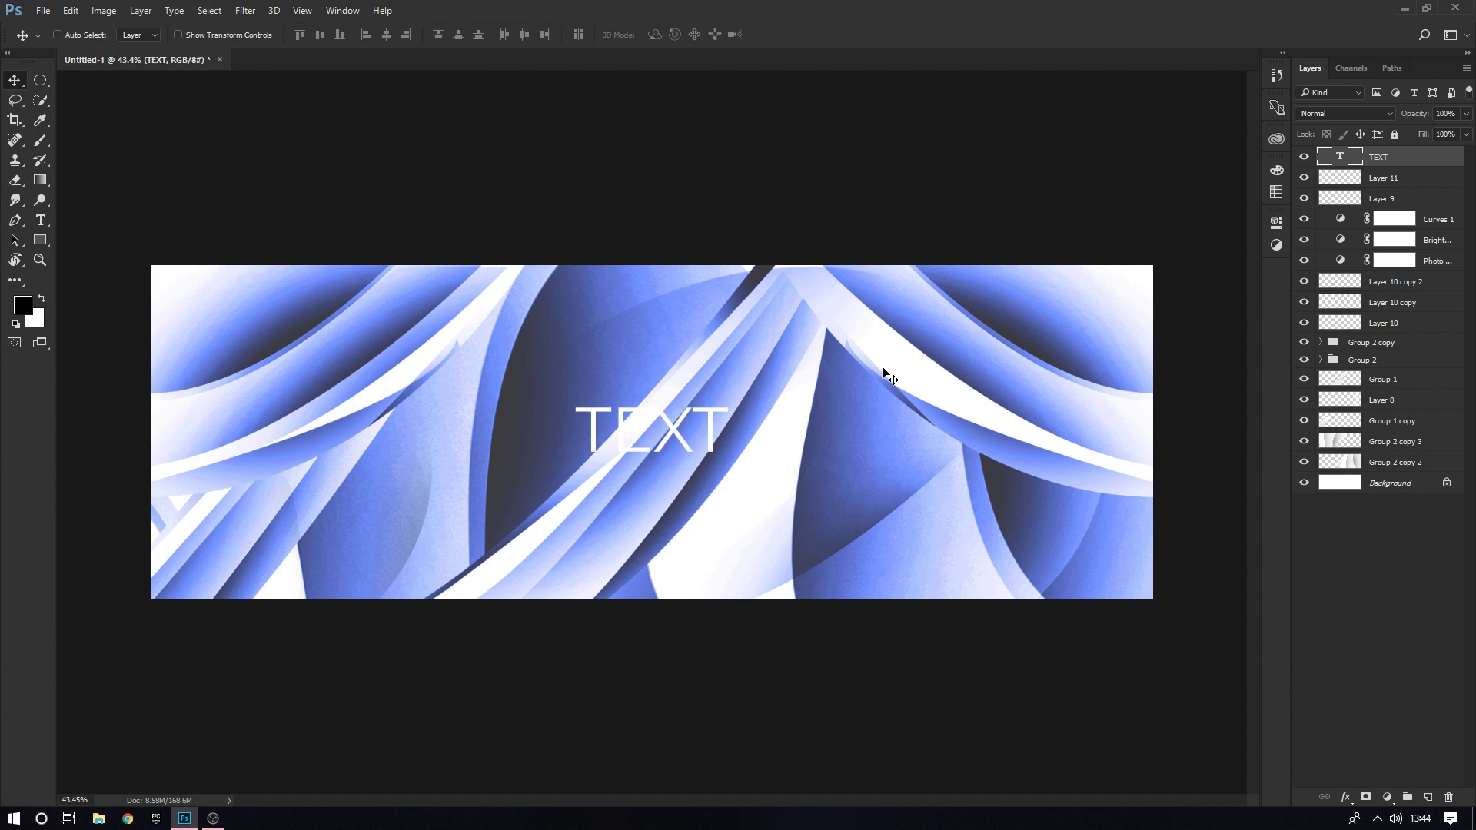
Change the TEXT layer's font to Gotham
key("alt+t")
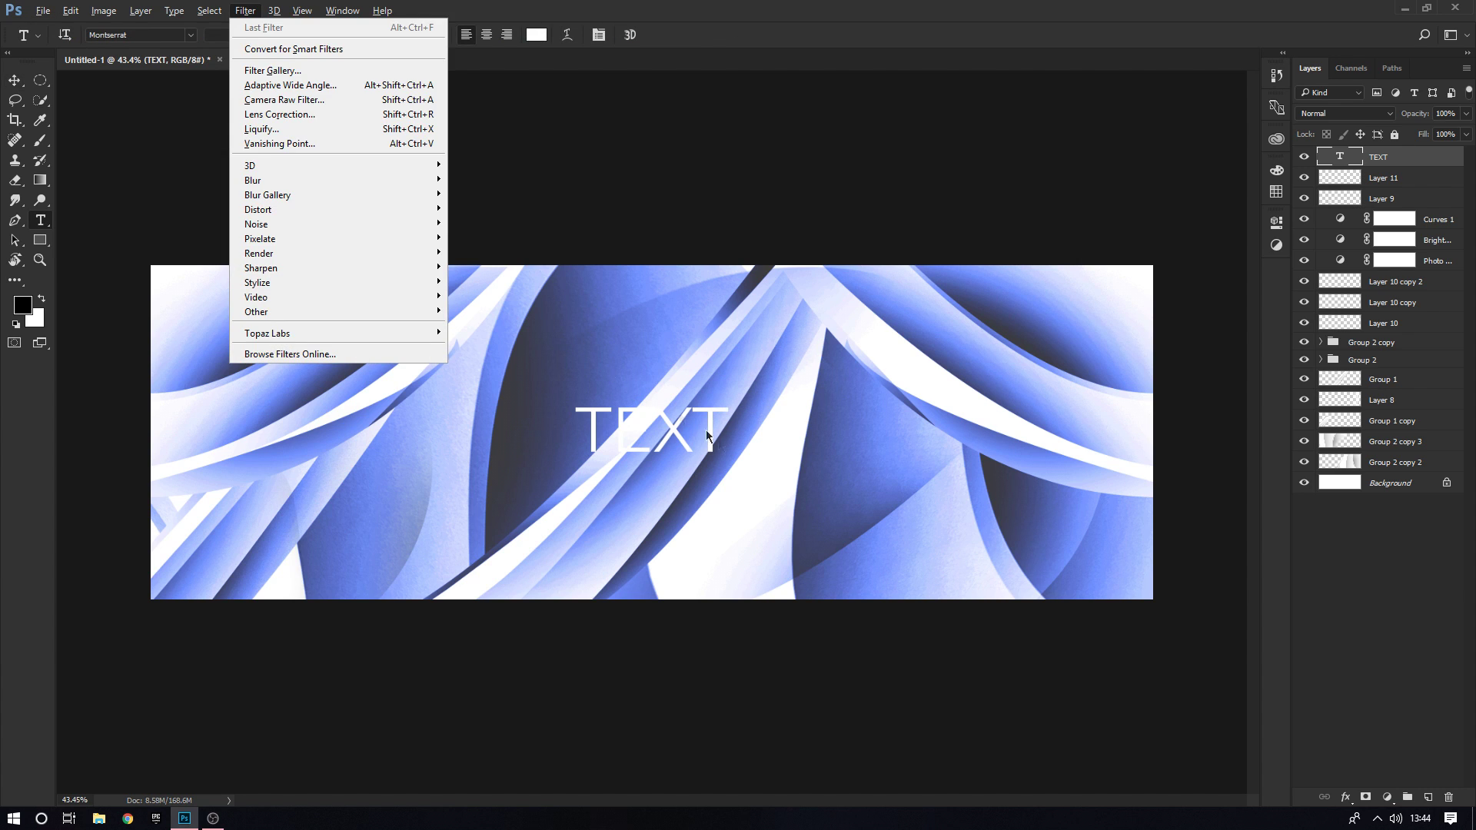
left_click(705, 433)
key("ctrl+a")
left_click(198, 35)
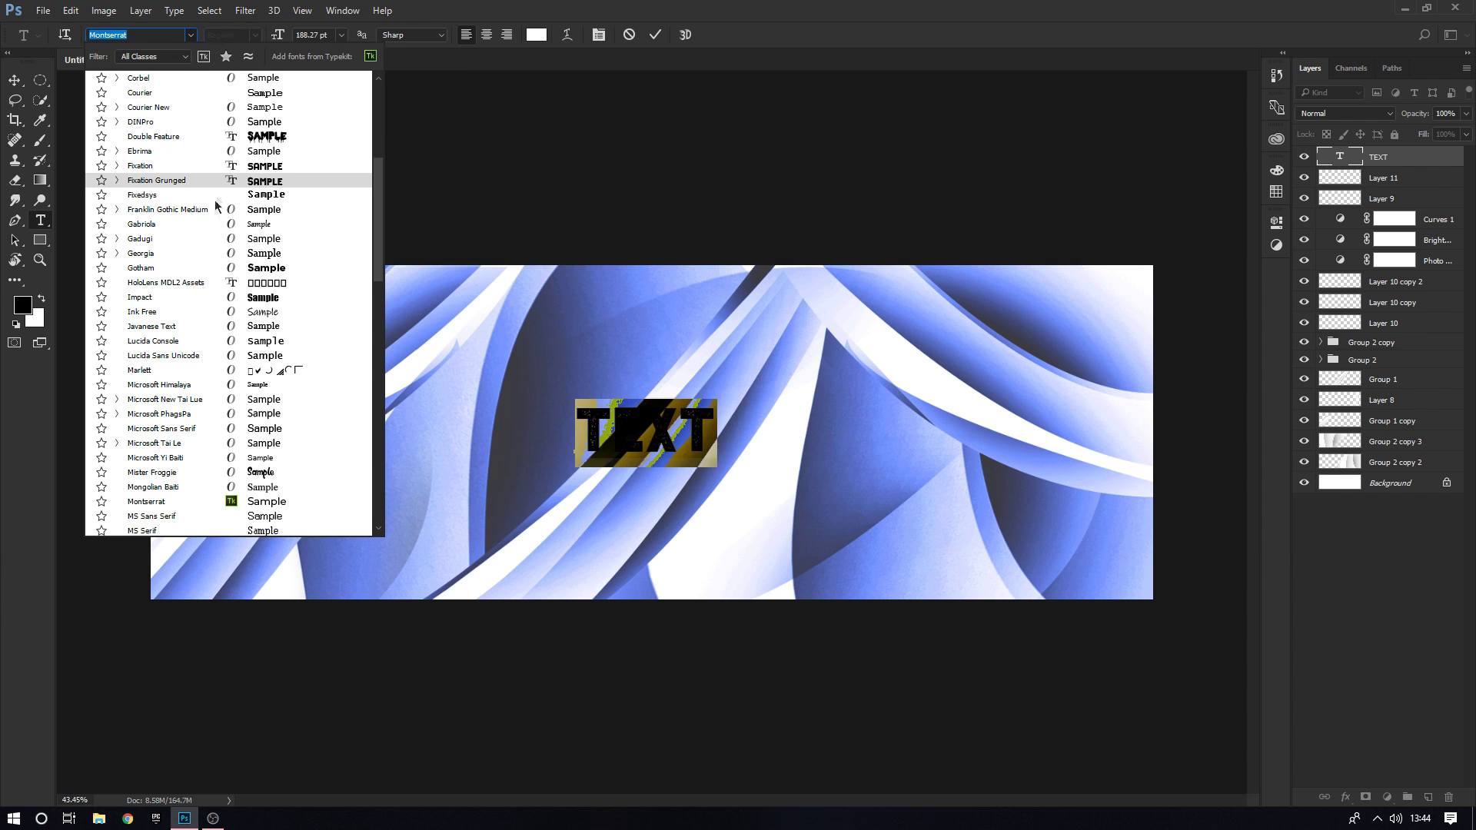
scroll(209, 262, "down", 1)
scroll(217, 263, "up", 7)
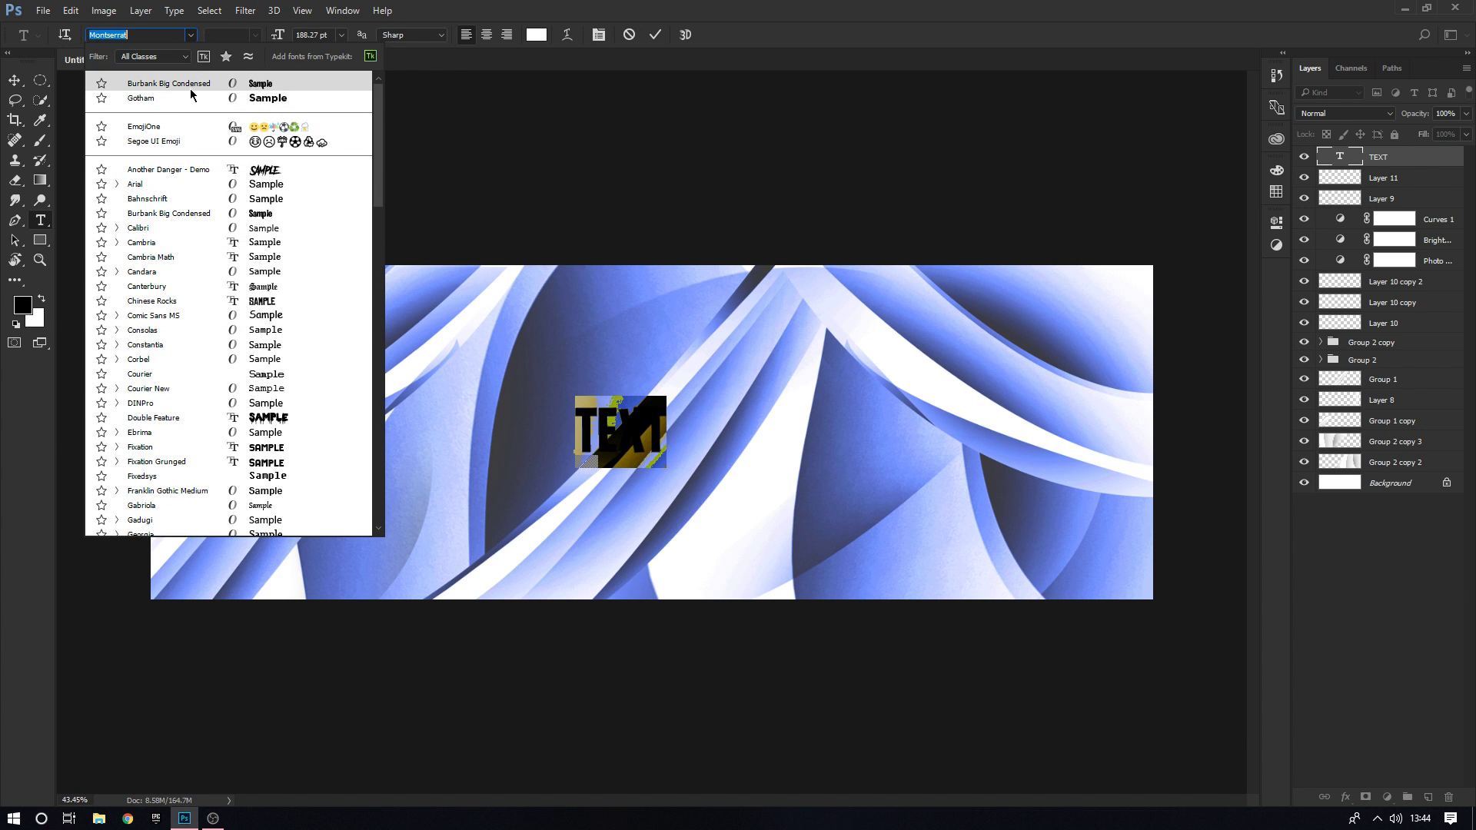
left_click(185, 99)
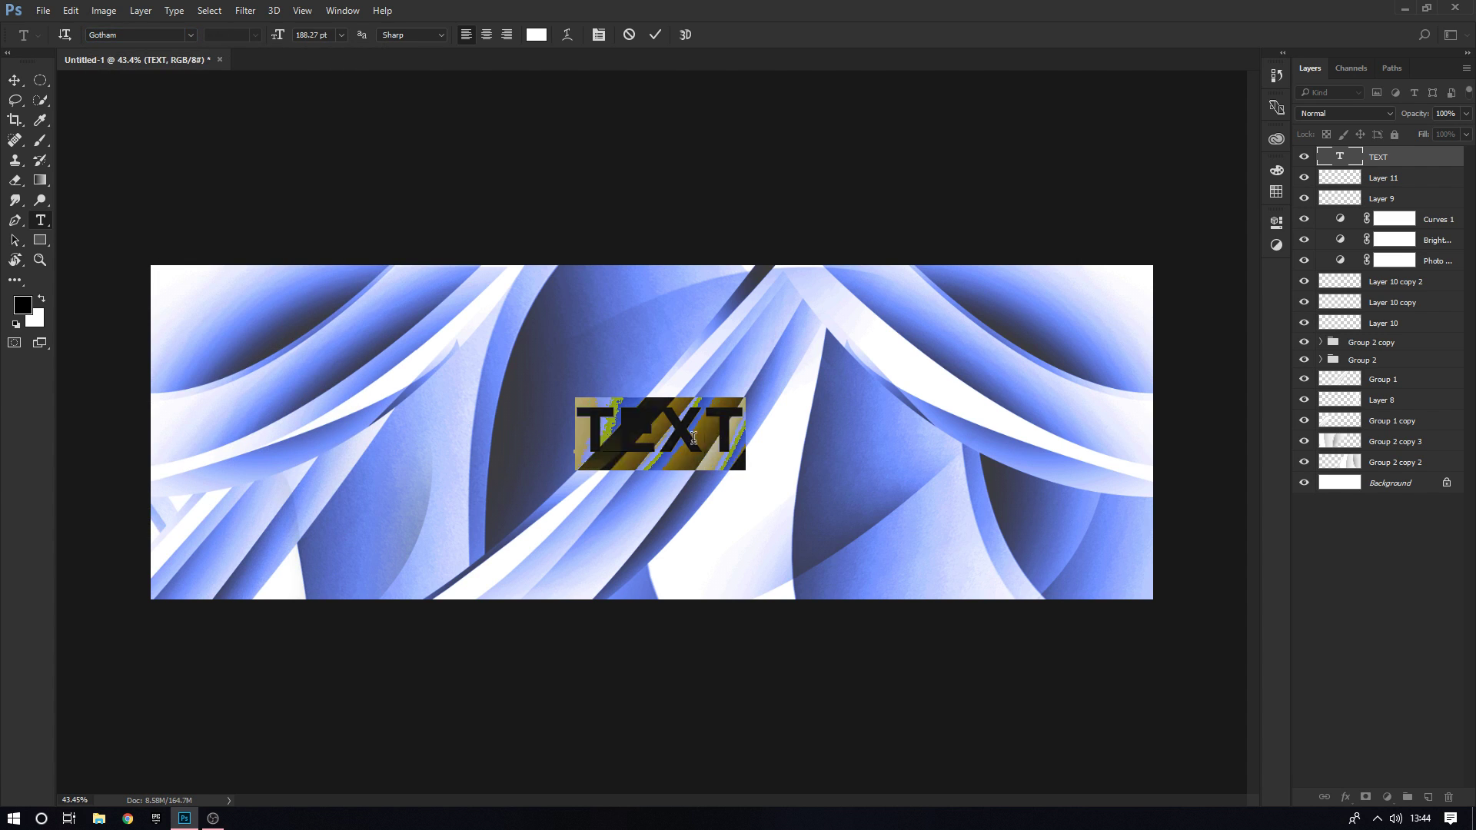
key("ctrl+Return")
key("v")
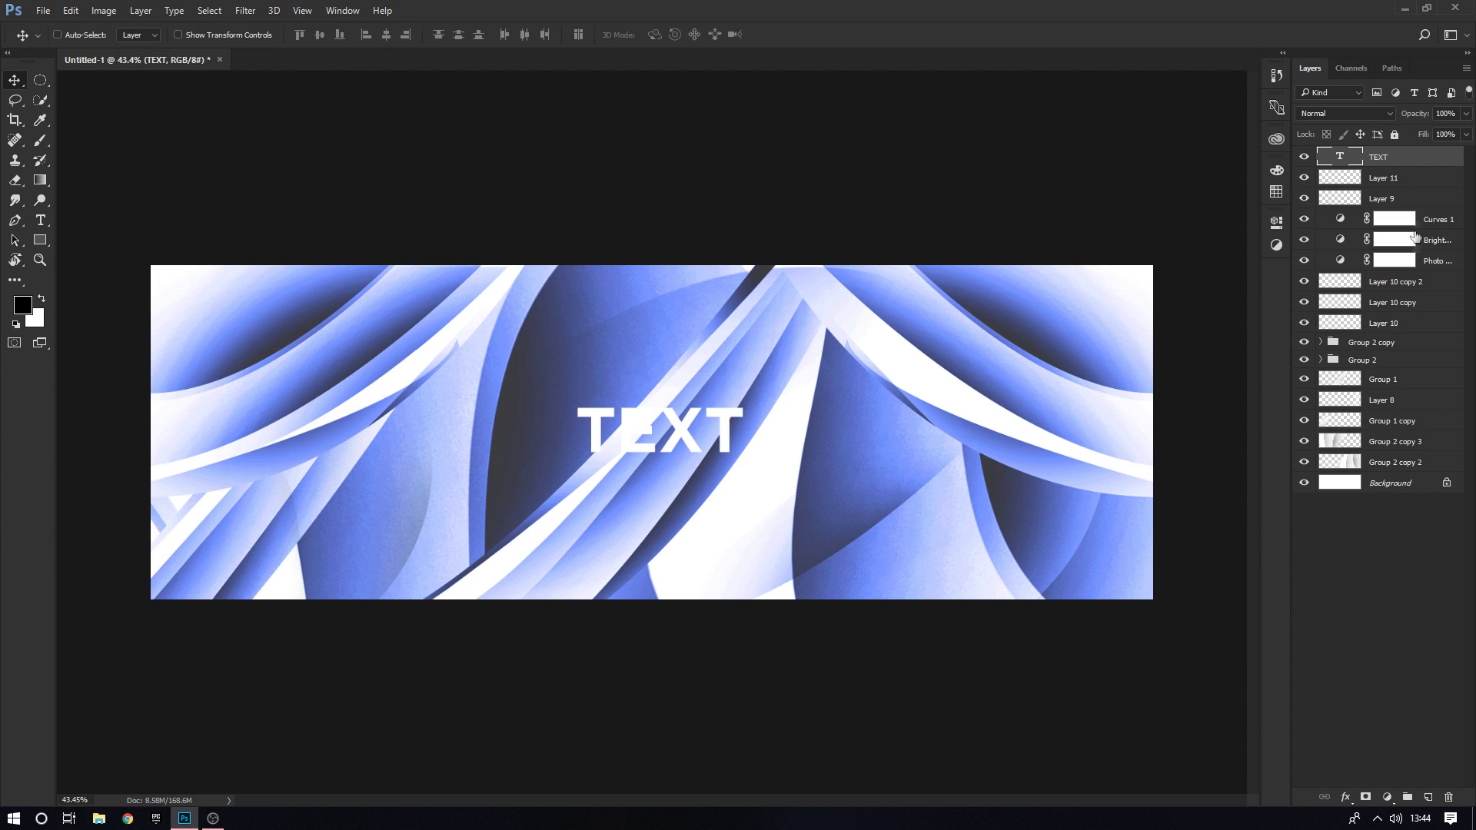
Try chrome and yellow preset styles on TEXT, cancel them, and delete the TEXT layer
double_click(1453, 161)
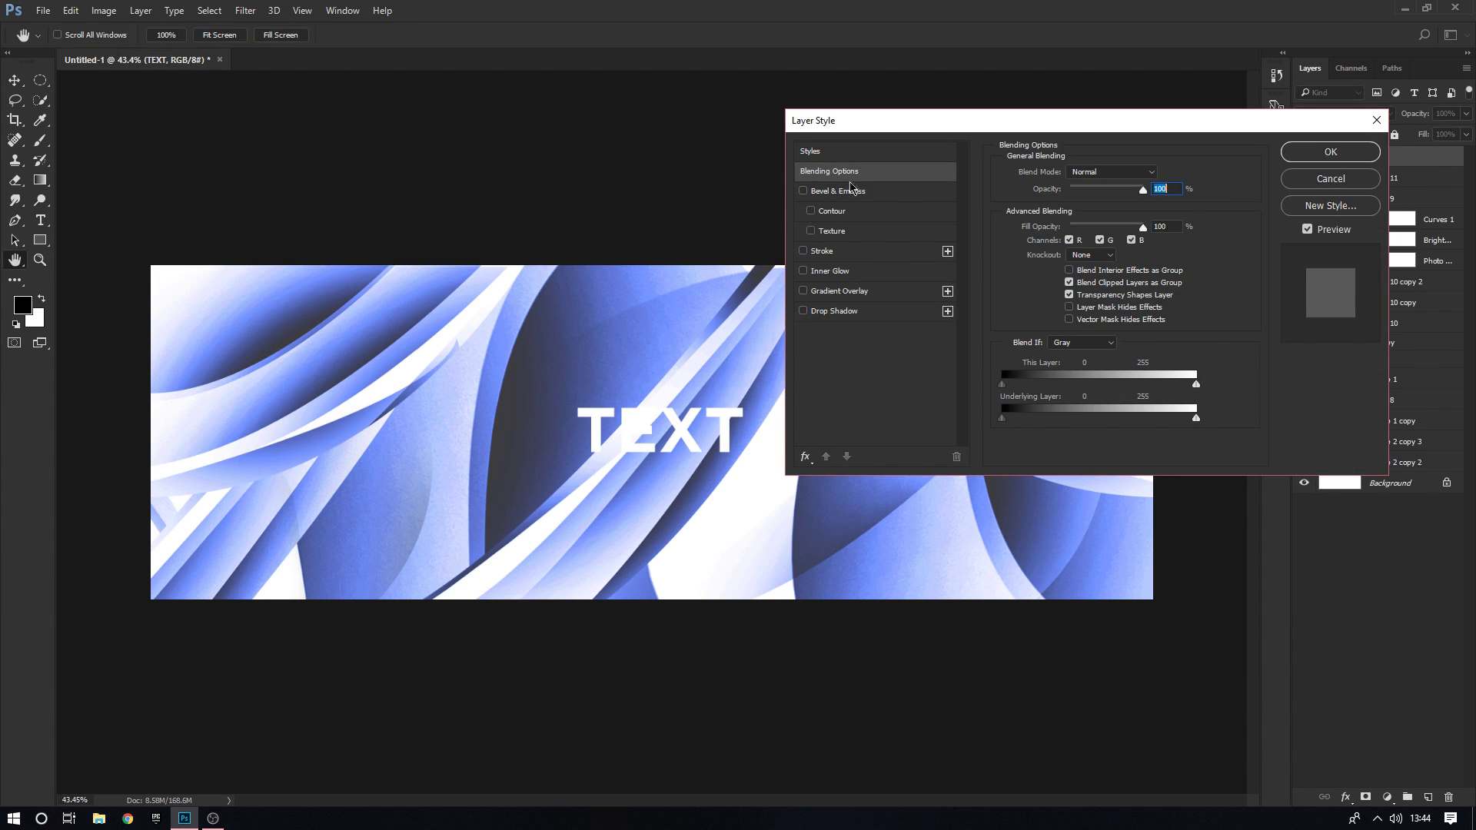
left_click(852, 151)
left_click(1048, 239)
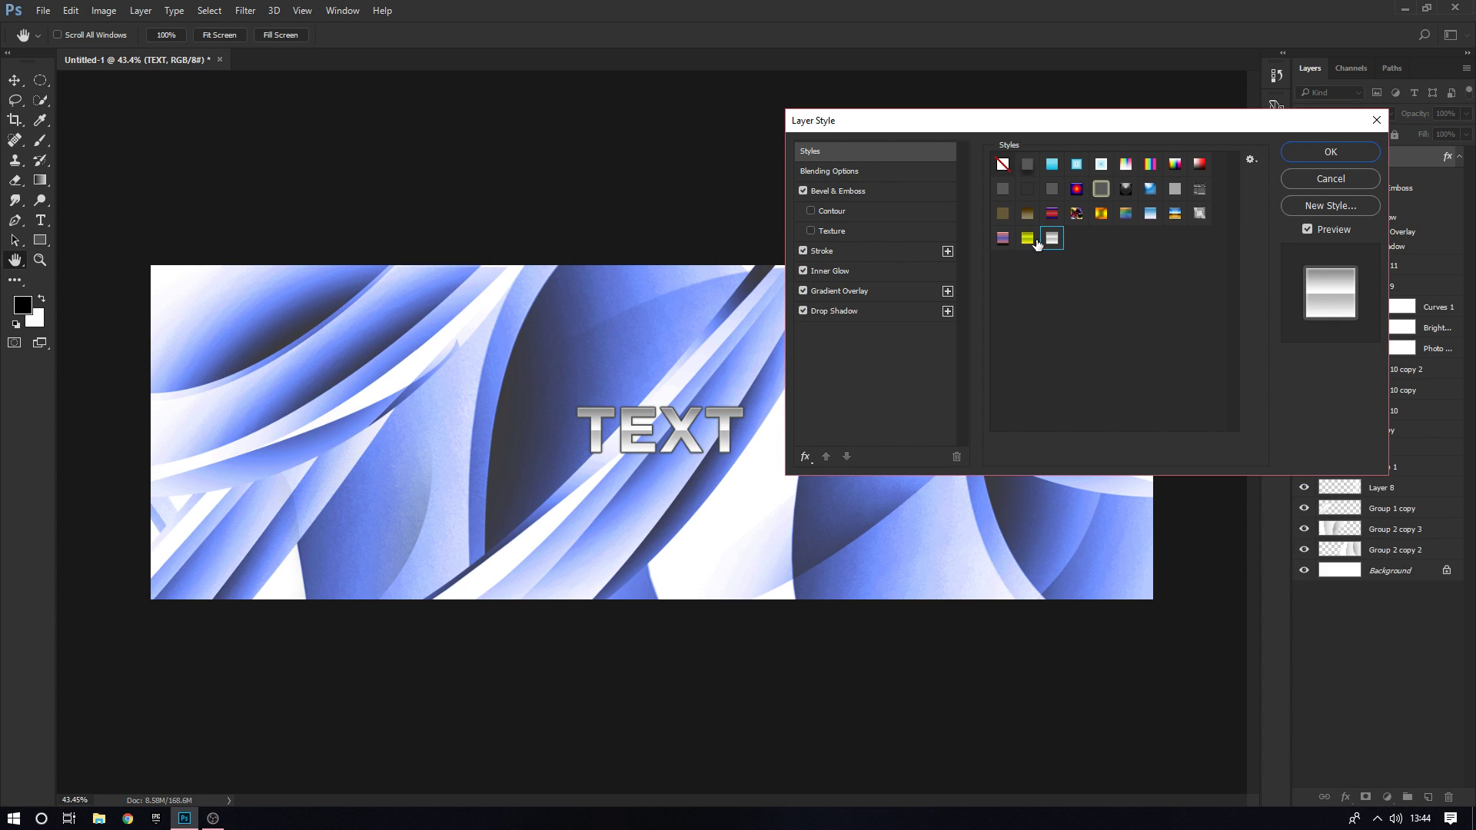
left_click(1030, 239)
left_click(1050, 239)
left_click(1334, 179)
key("Delete")
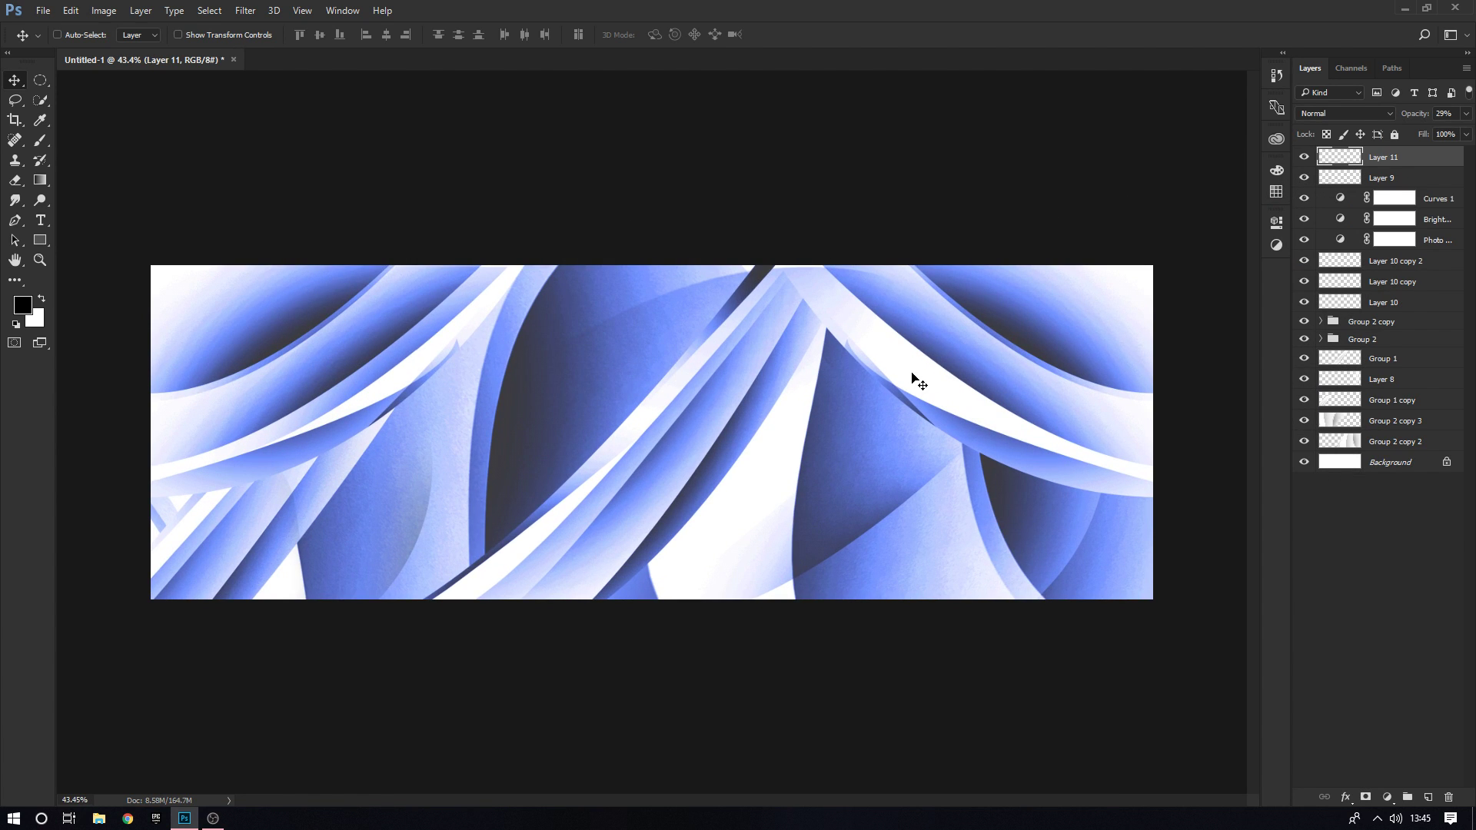
scroll(801, 428, "up", 1)
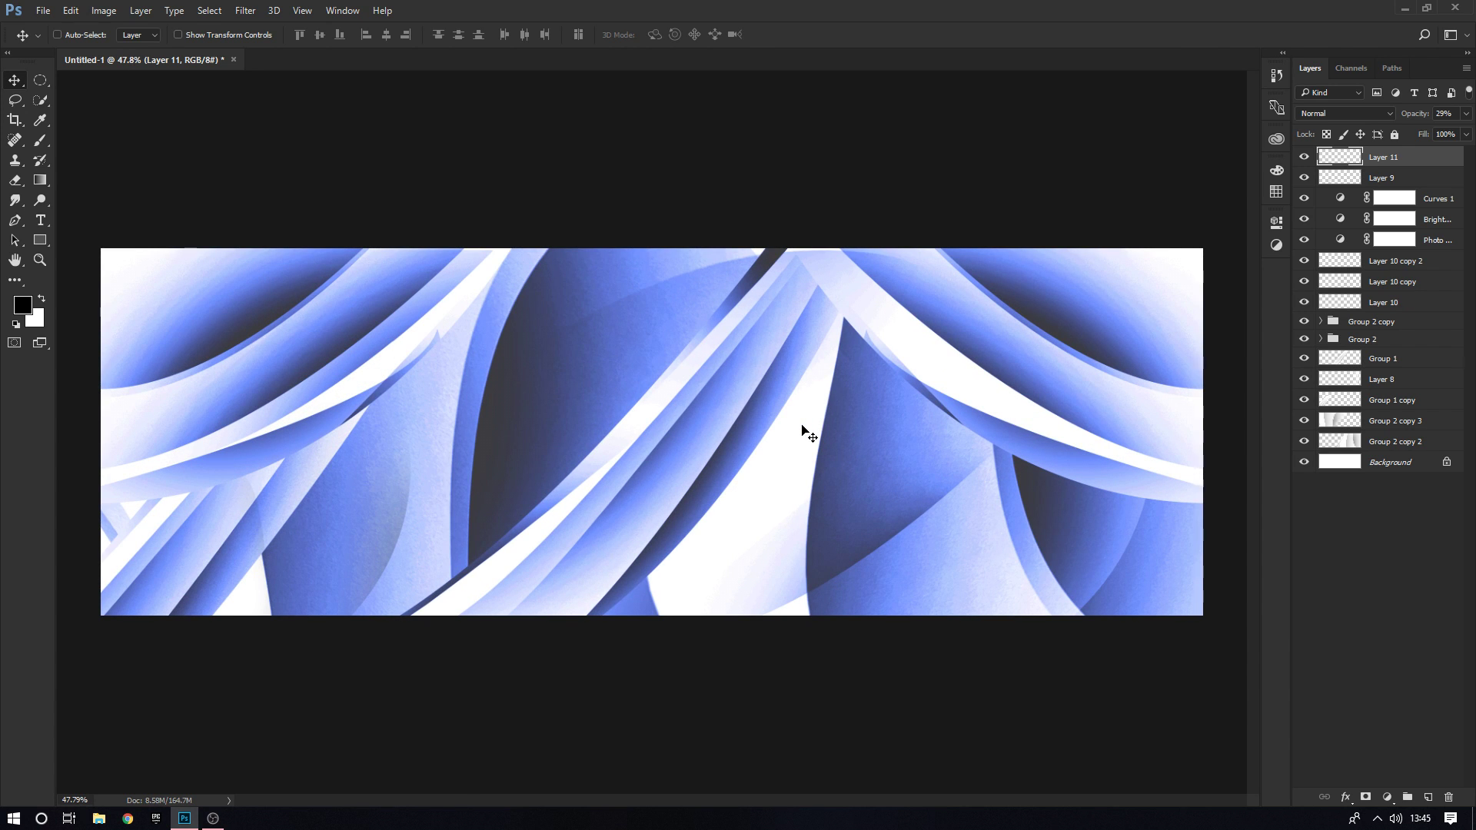